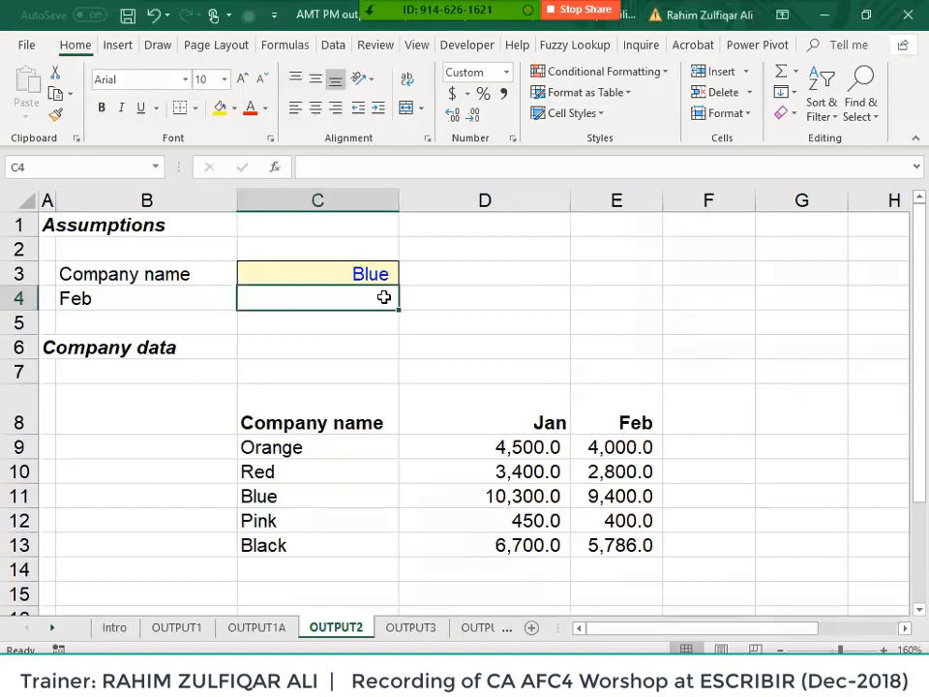
- Begin a VLOOKUP in C4, then cancel the unfinished formula
type("=vl")
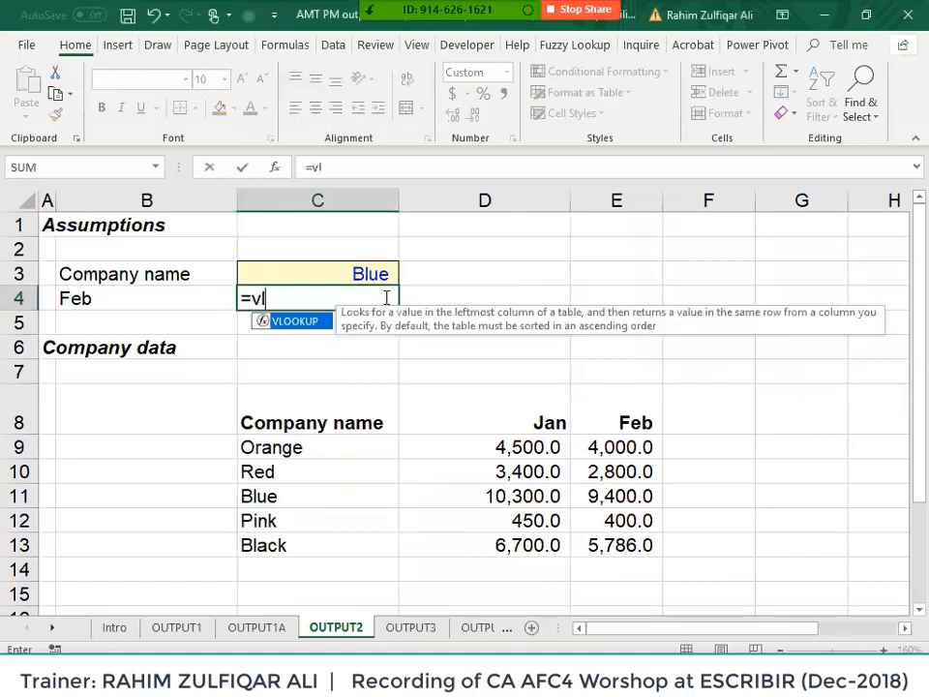
key("Tab")
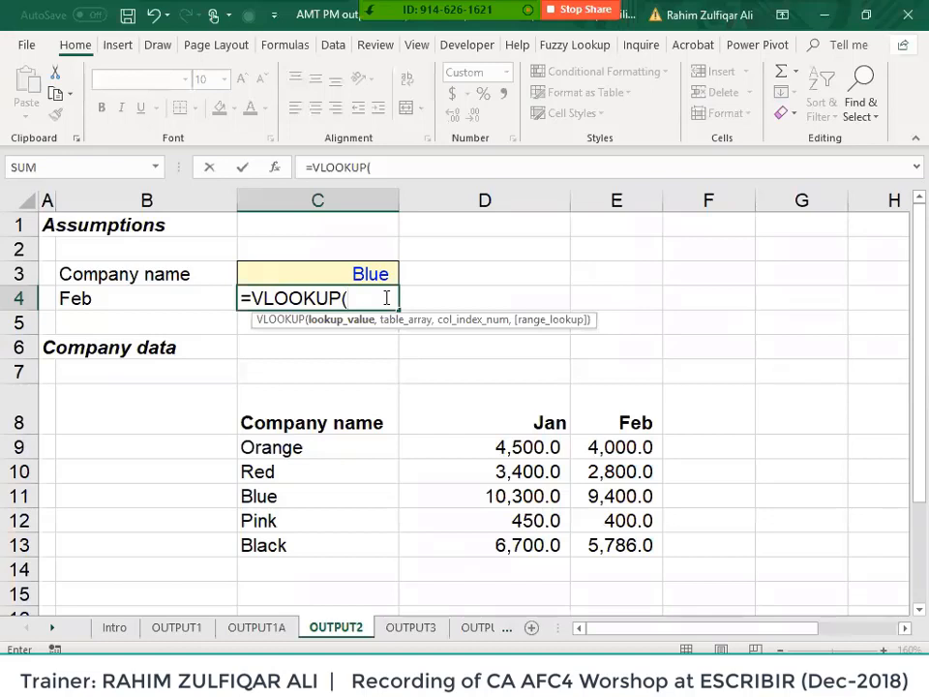
key("Escape")
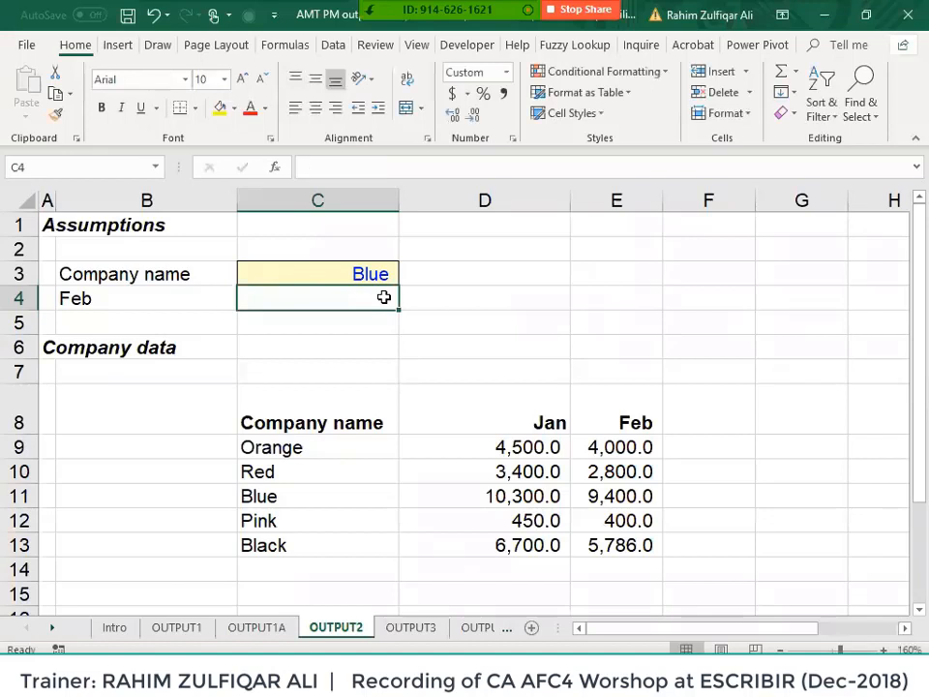
- Select the company data table C8:E13 and copy it
key("Down")
key("Down")
key("Down")
key("Down")
key("ctrl+shift+Right")
key("ctrl+shift+Down")
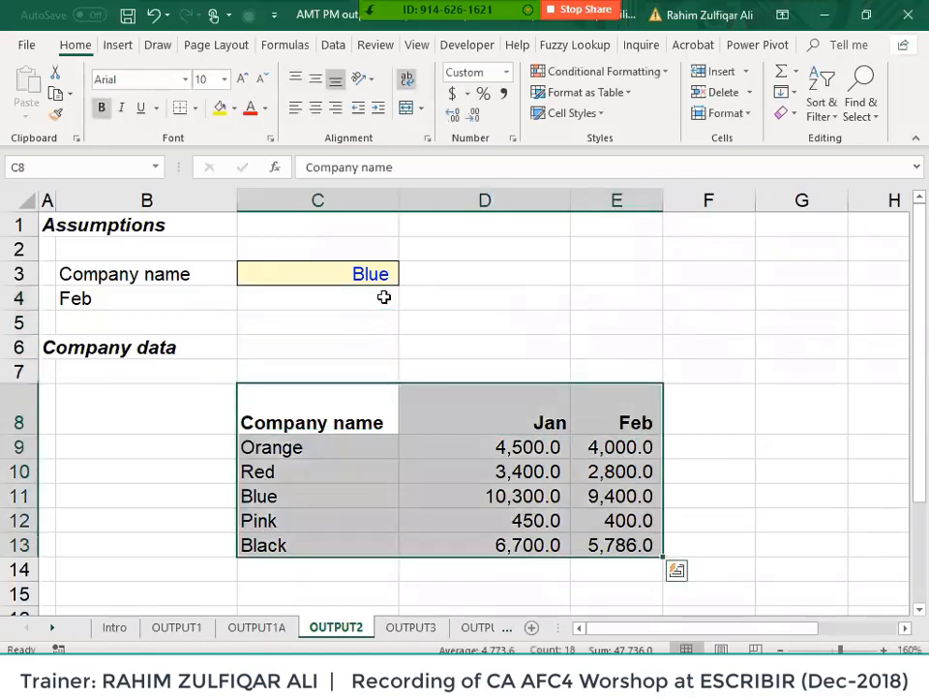
key("Left")
key("Right")
key("ctrl+shift+Down")
key("Right")
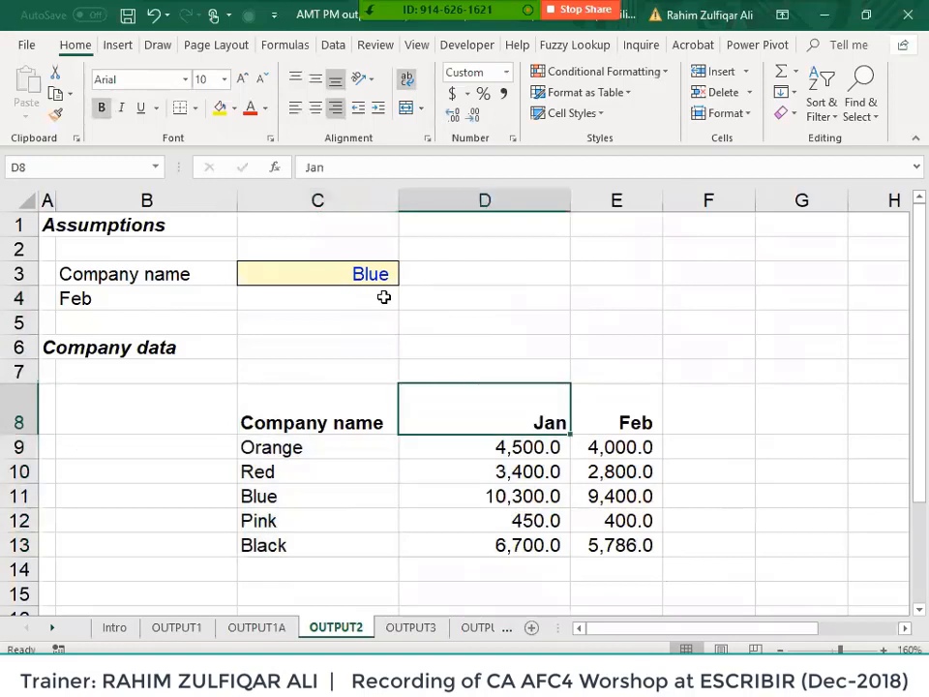
key("ctrl+shift+Down")
key("Right")
key("ctrl+shift+Down")
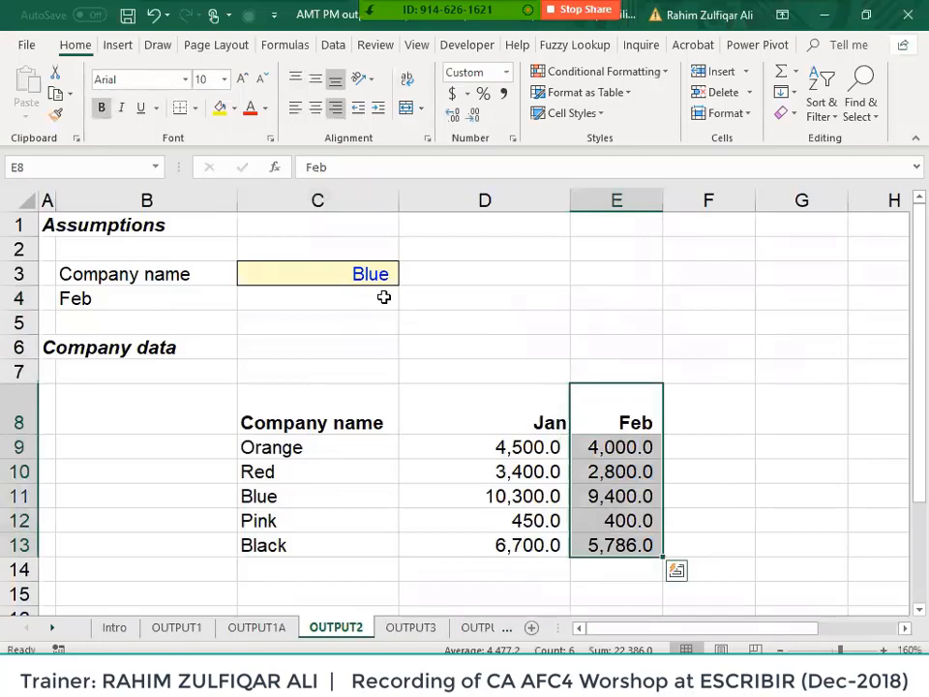
key("Left")
key("Left")
key("ctrl+shift+Right")
key("ctrl+shift+Down")
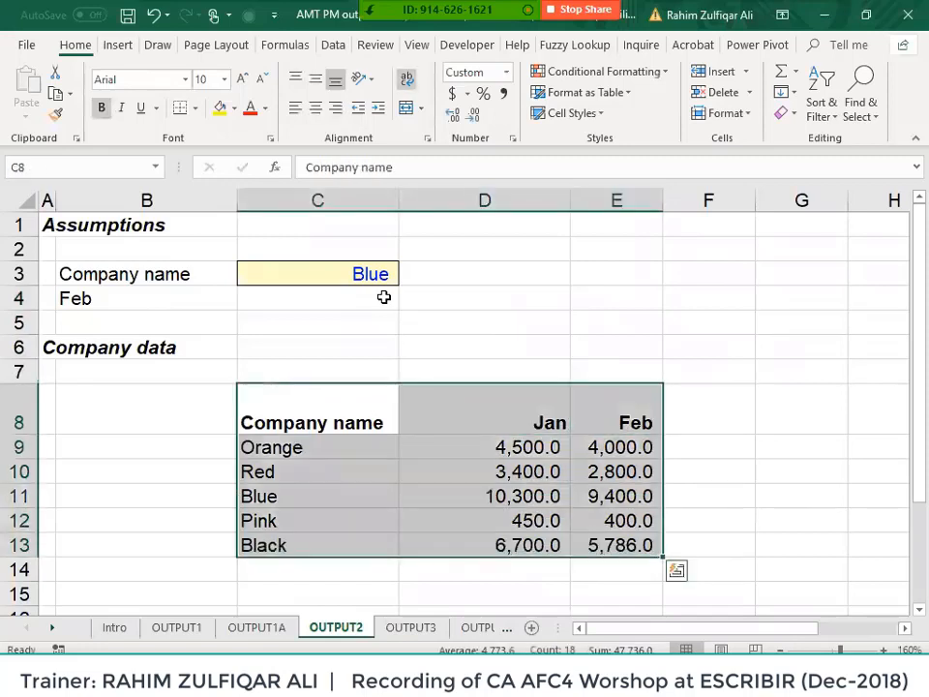
key("ctrl+c")
- Paste the table's values transposed at C15 with Paste Special
key("Down")
key("Down")
key("Down")
key("Down")
key("Down")
key("Down")
key("Down")
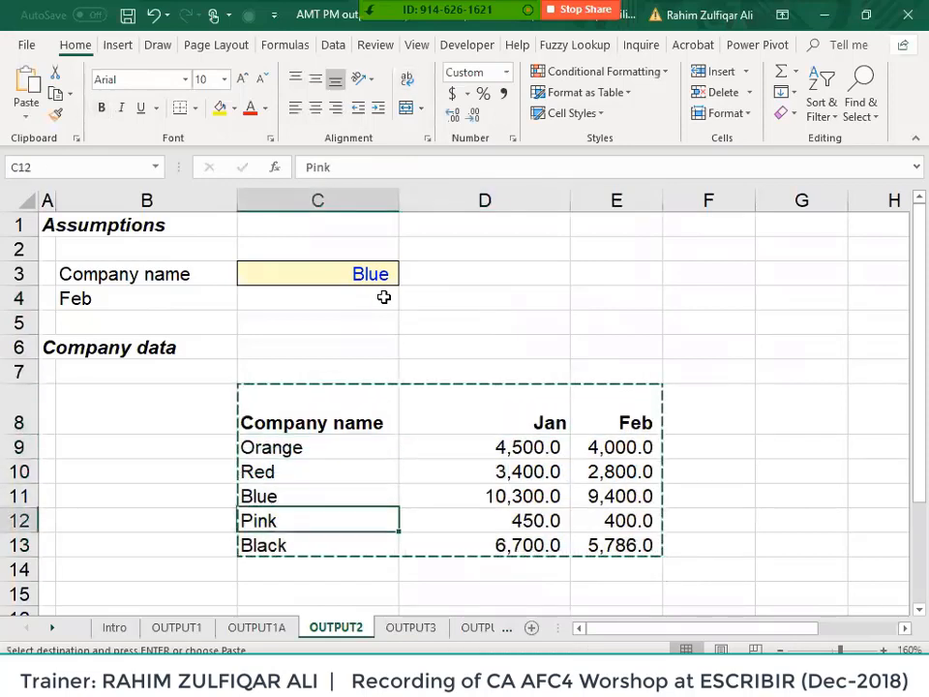
key("Down")
key("Down")
key("Down")
key("Left")
key("Left")
key("Up")
key("Up")
key("Up")
key("Right")
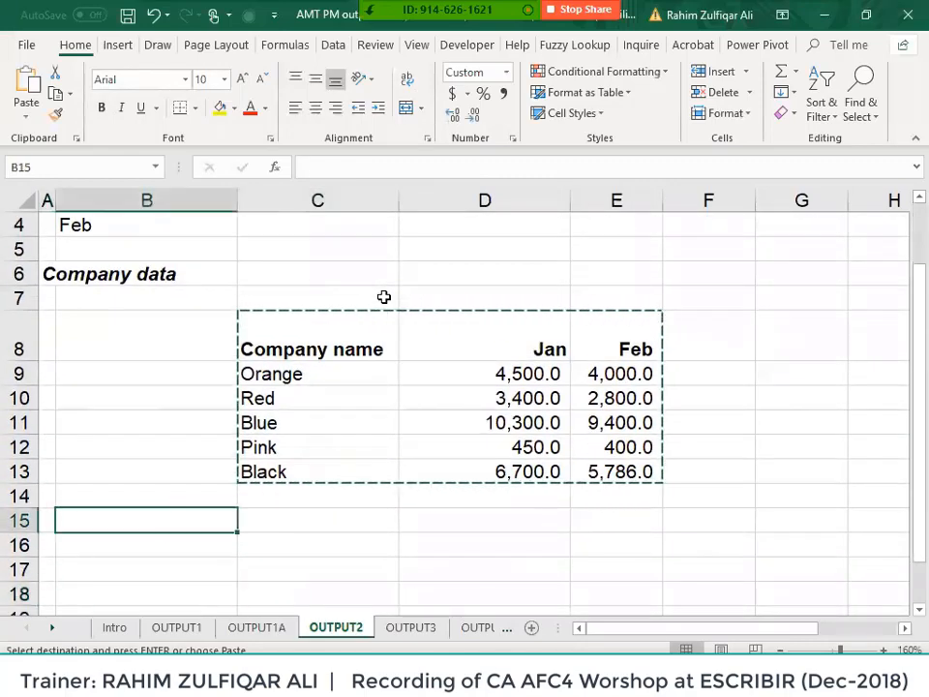
key("Right")
key("alt+e")
key("s")
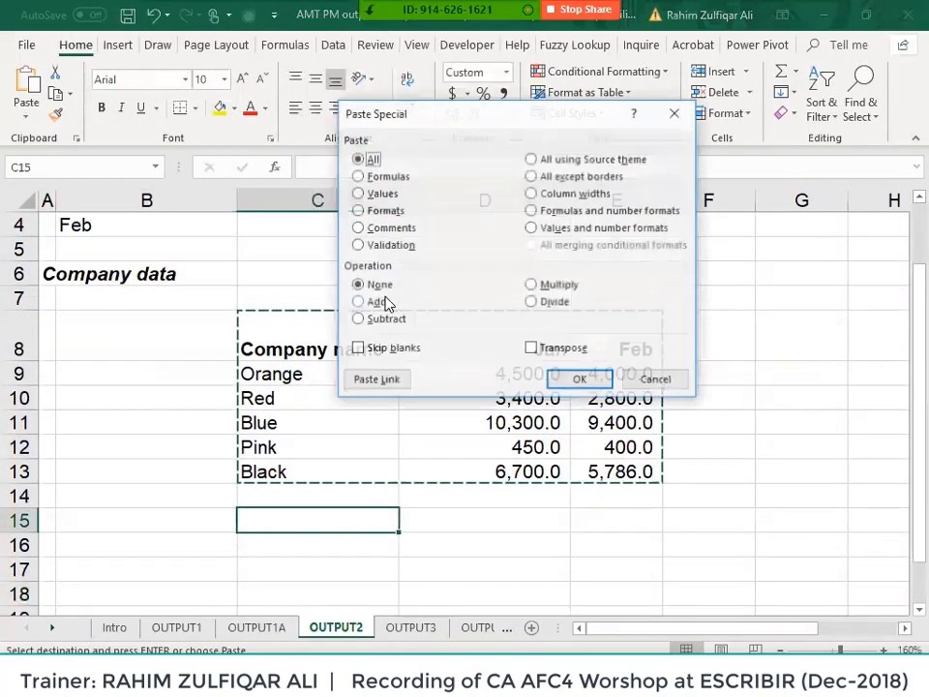
key("v")
key("Tab")
key("Tab")
key("Tab")
key("space")
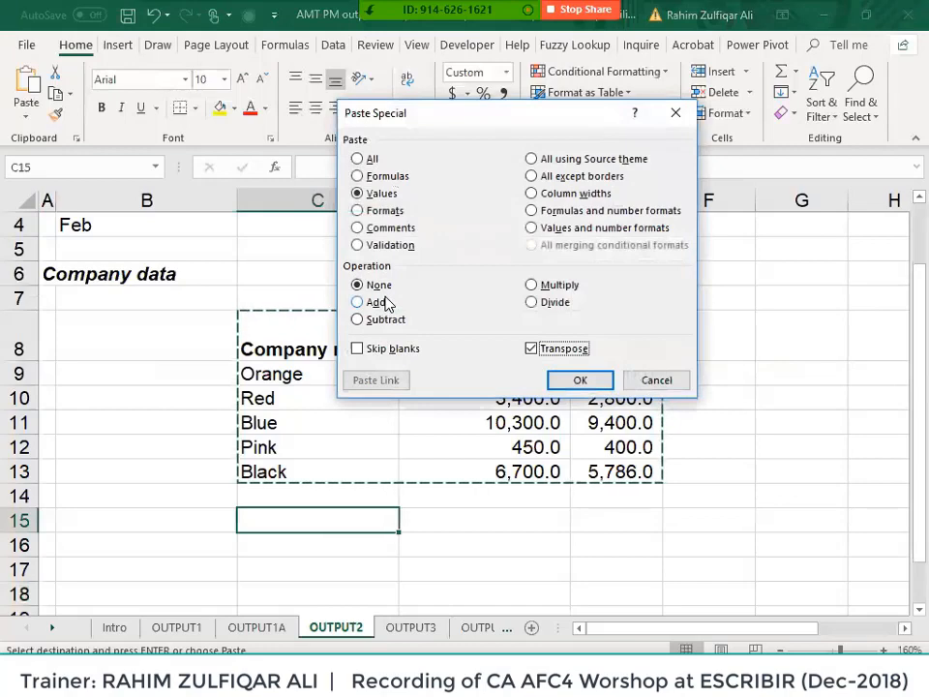
key("Return")
- Delete the transposed copy by removing rows 15 to 18
key("Left")
key("Right")
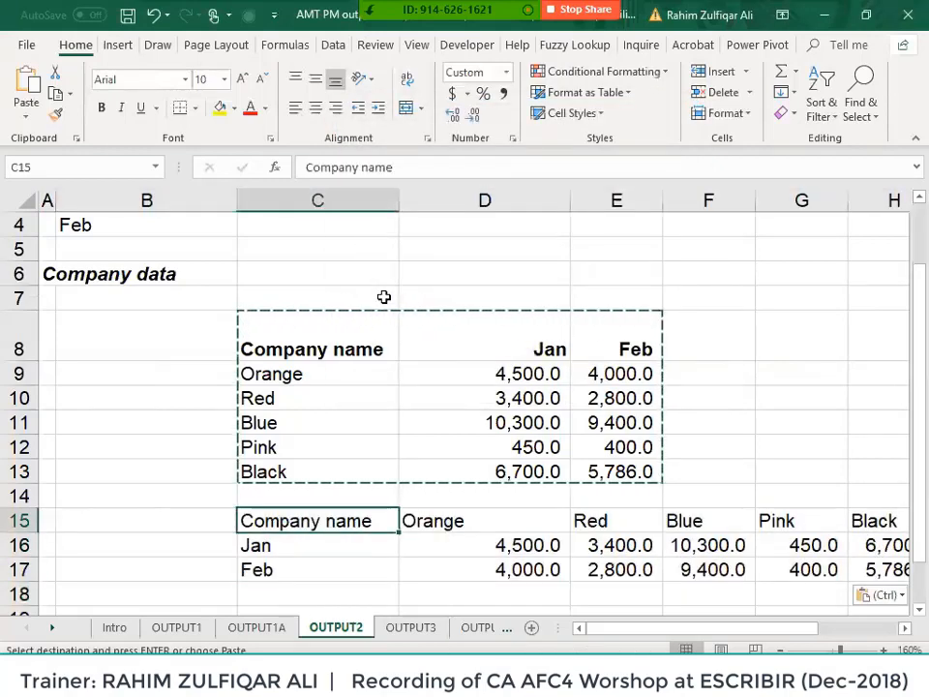
key("Escape")
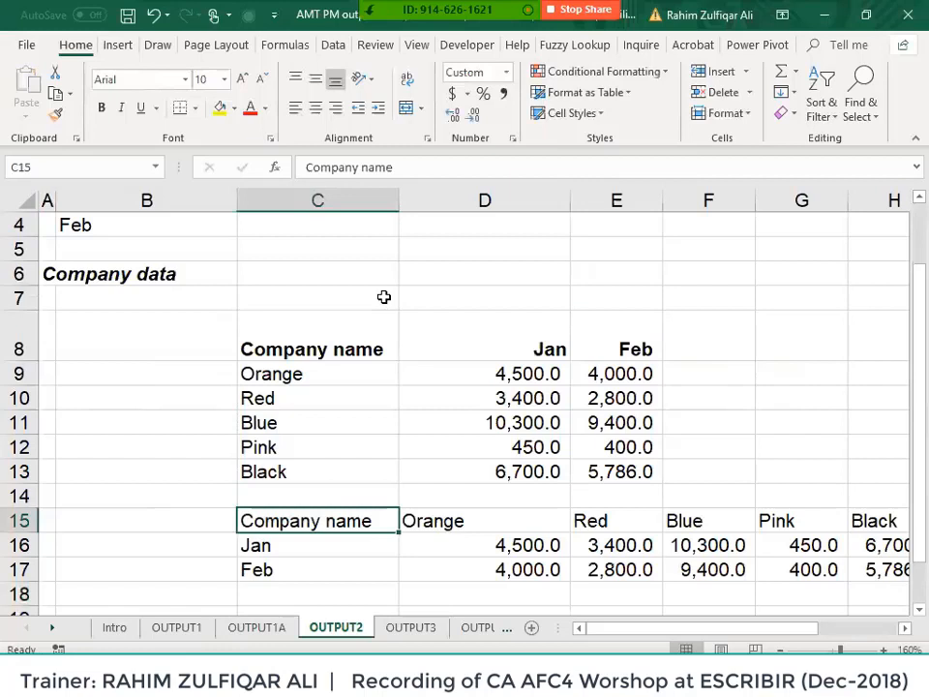
key("ctrl+shift+Right")
key("ctrl+shift+Down")
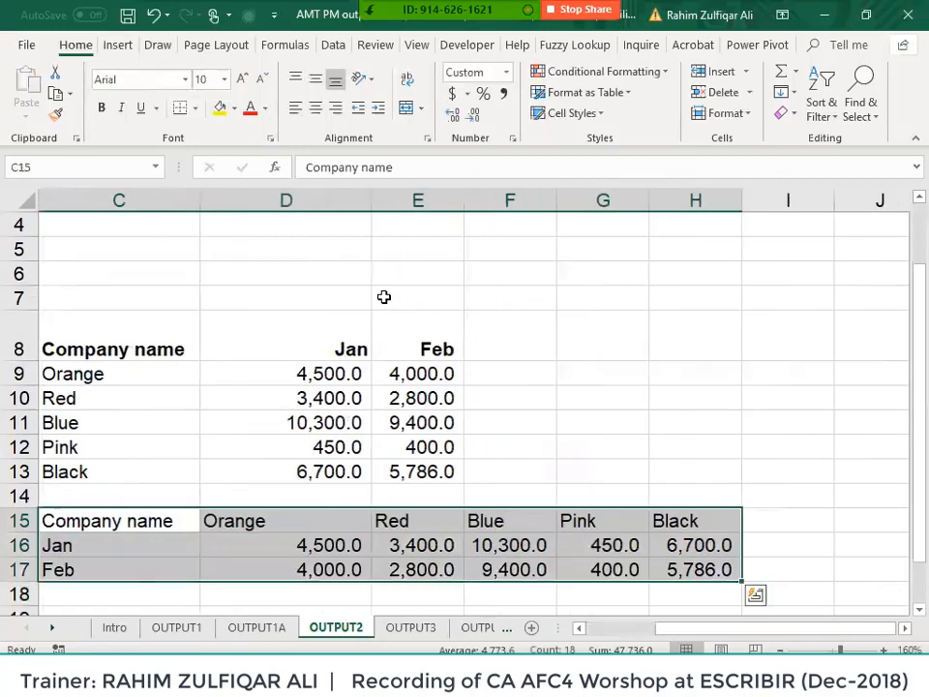
key("Left")
key("Right")
key("shift+Down")
key("shift+Down")
key("shift+Down")
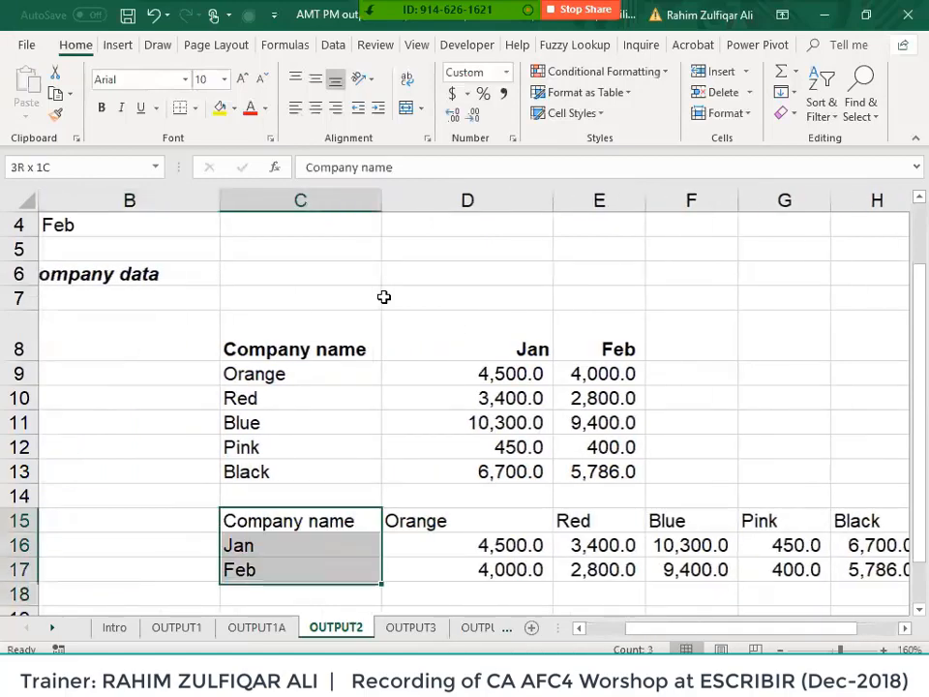
key("shift+space")
key("Delete")
- Start =VLOOKUP(C3, in cell C4 with C3 as the lookup value
key("ctrl+Up")
key("ctrl+Left")
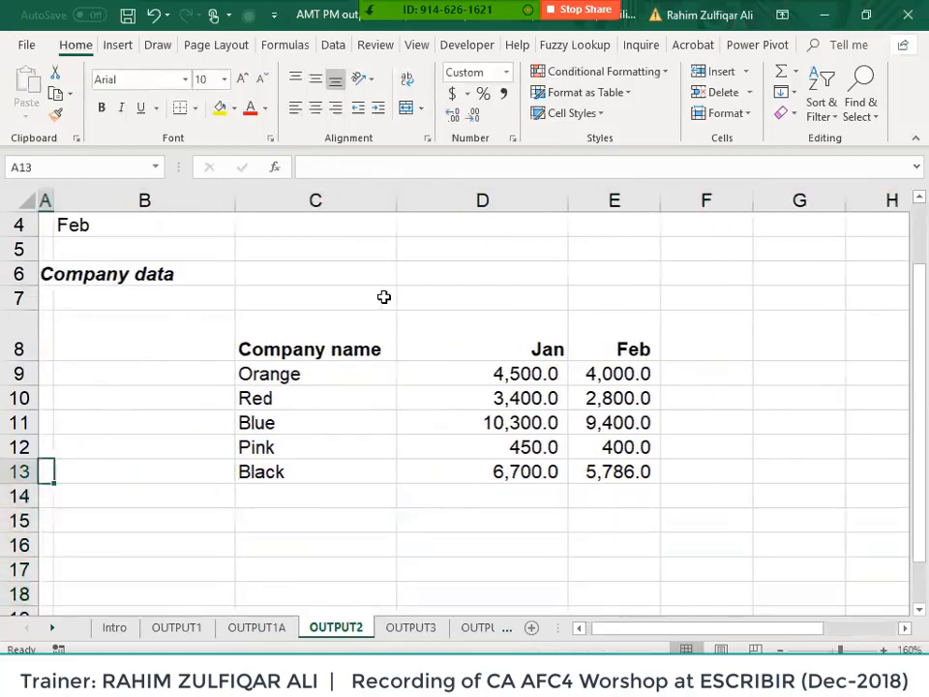
key("ctrl+Up")
key("Right")
key("Right")
left_click(383, 297)
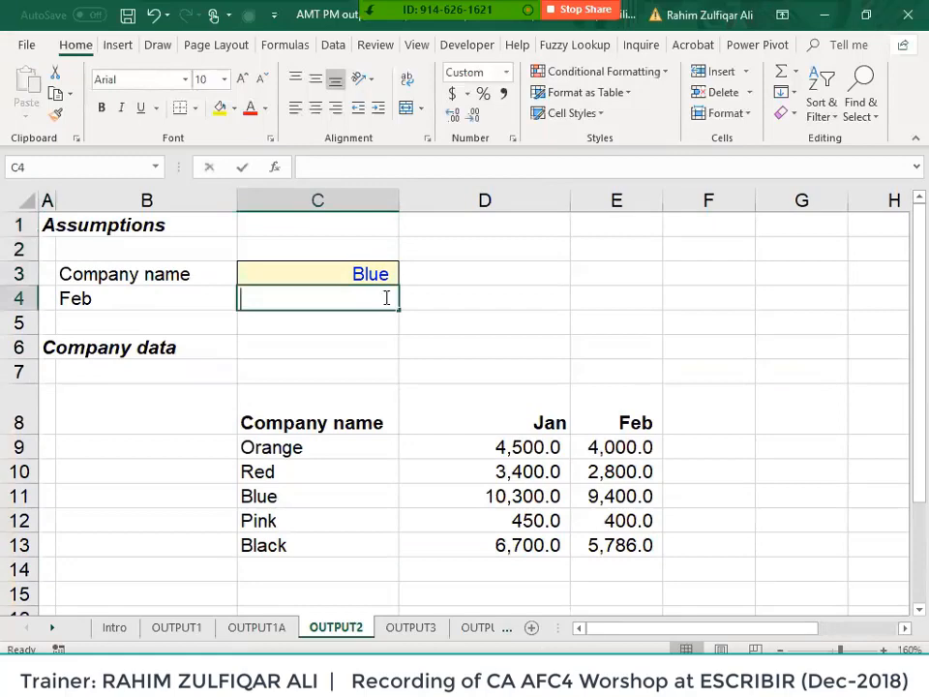
type("=vl")
key("Tab")
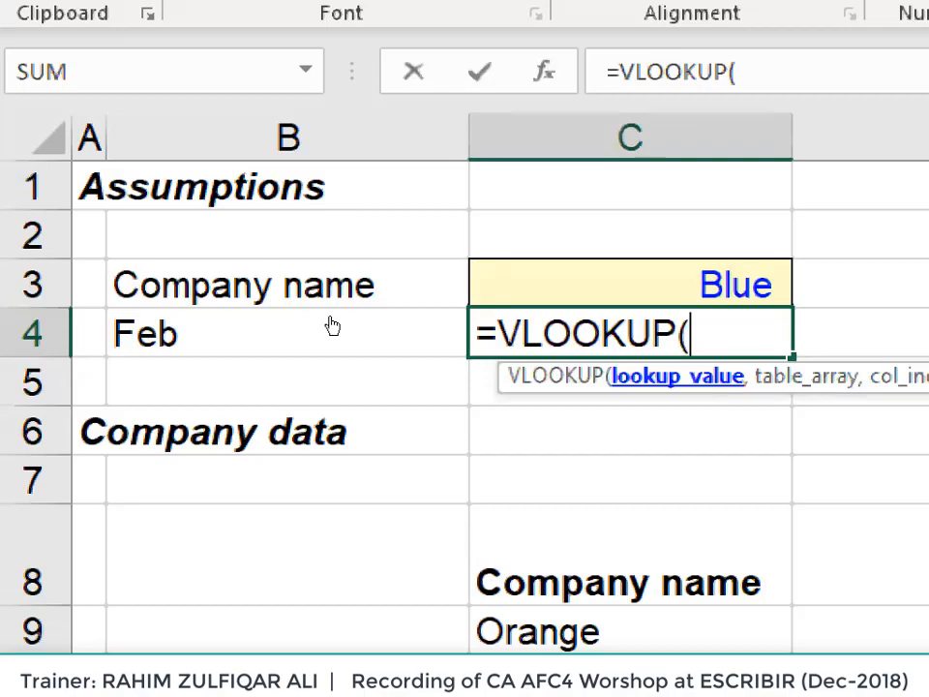
key("Up")
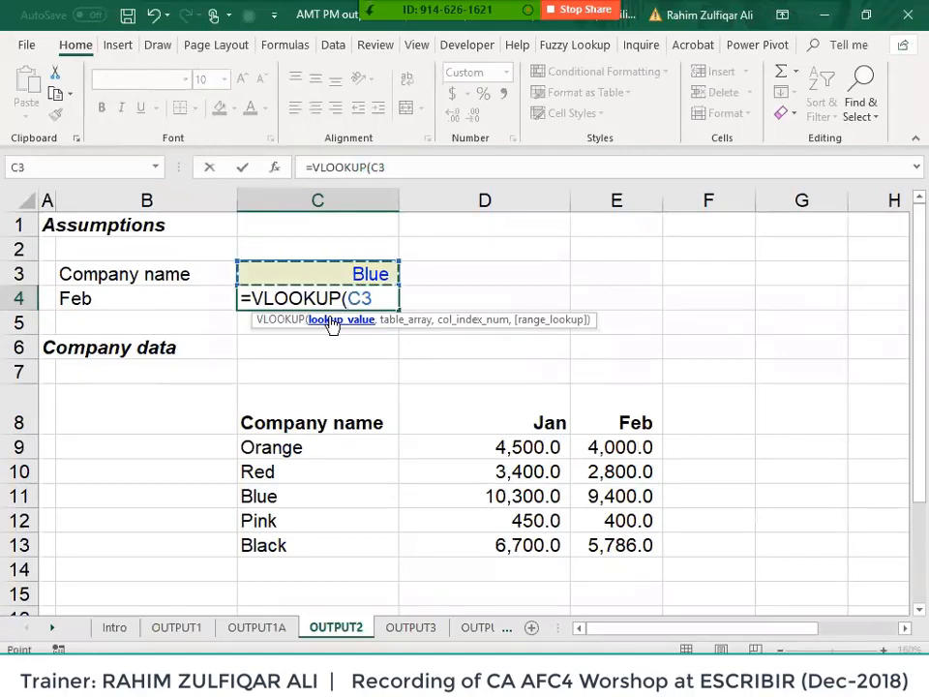
type(",")
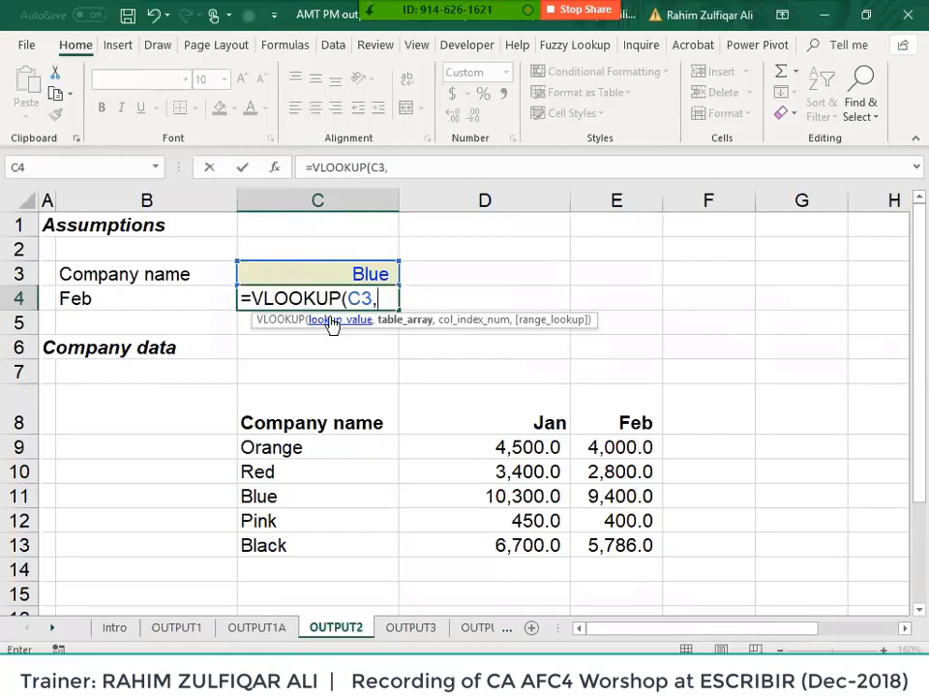
- Set the VLOOKUP table_array to the absolute range $C$8:$E$13
key("Down")
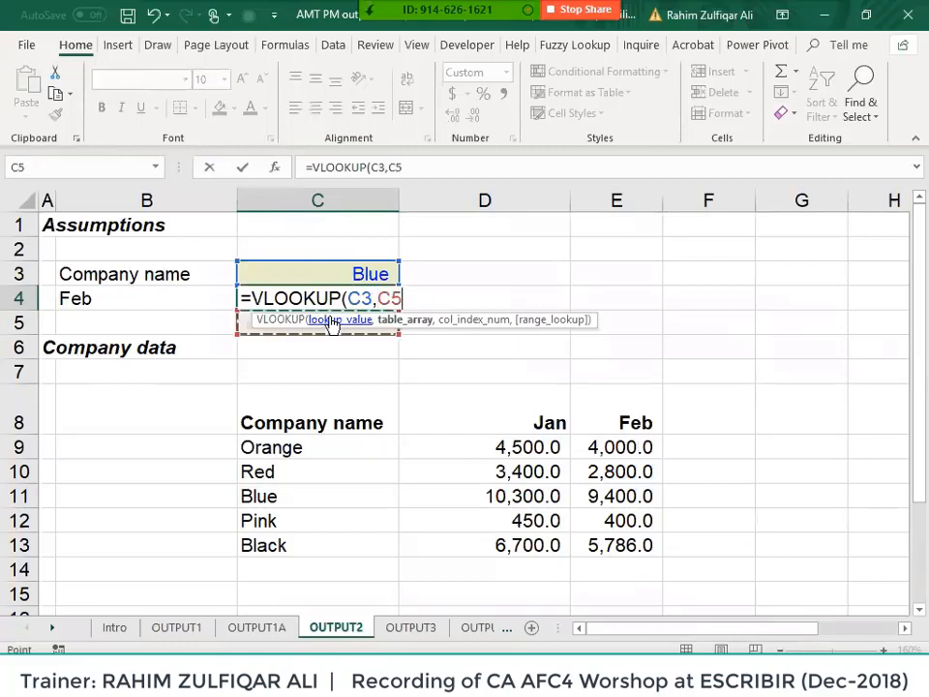
key("Down")
key("Down")
key("Down")
key("ctrl+shift+Down")
key("ctrl+shift+Right")
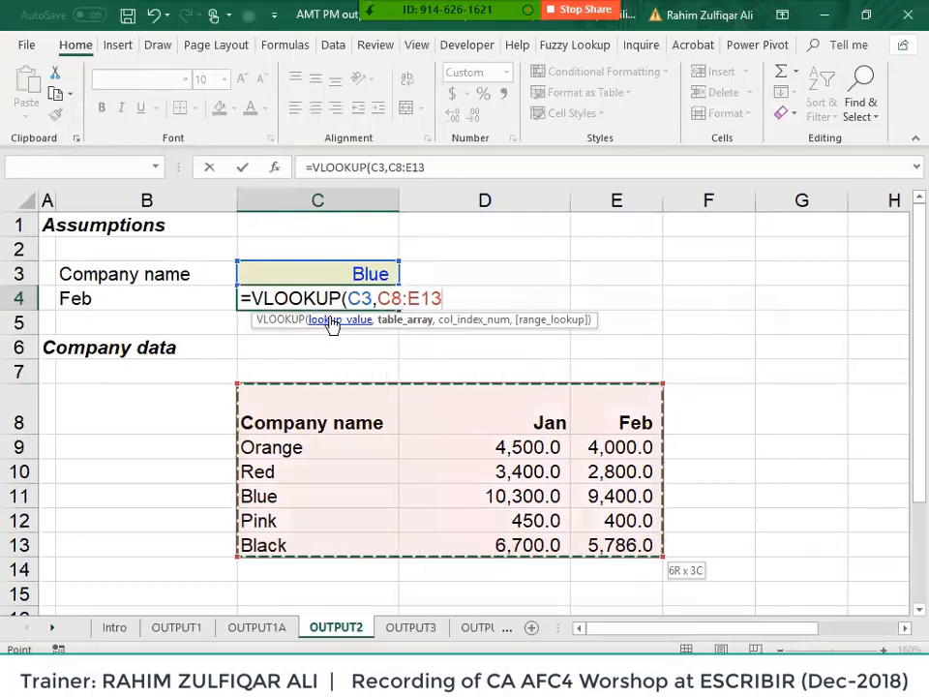
key("F4")
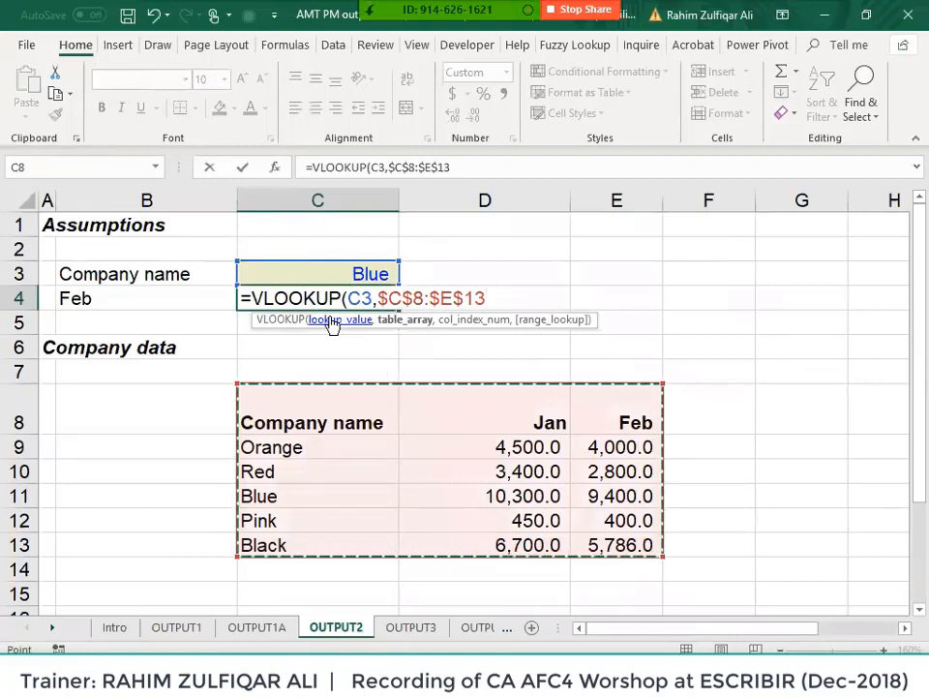
type(",")
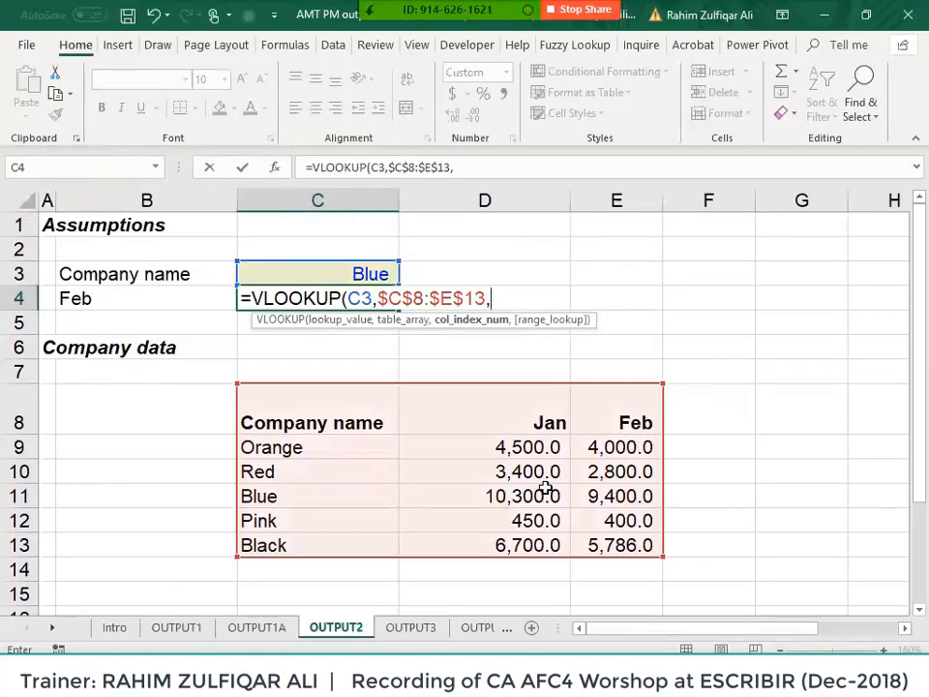
- Enter 3 as the column index so the lookup returns the Feb column
type("3")
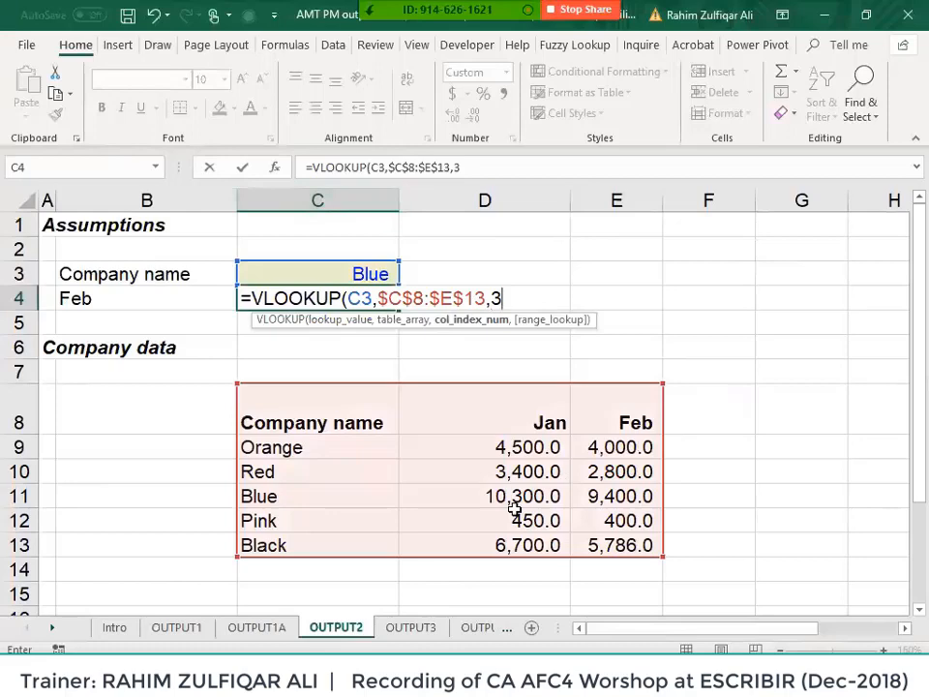
type(",")
key("Escape")
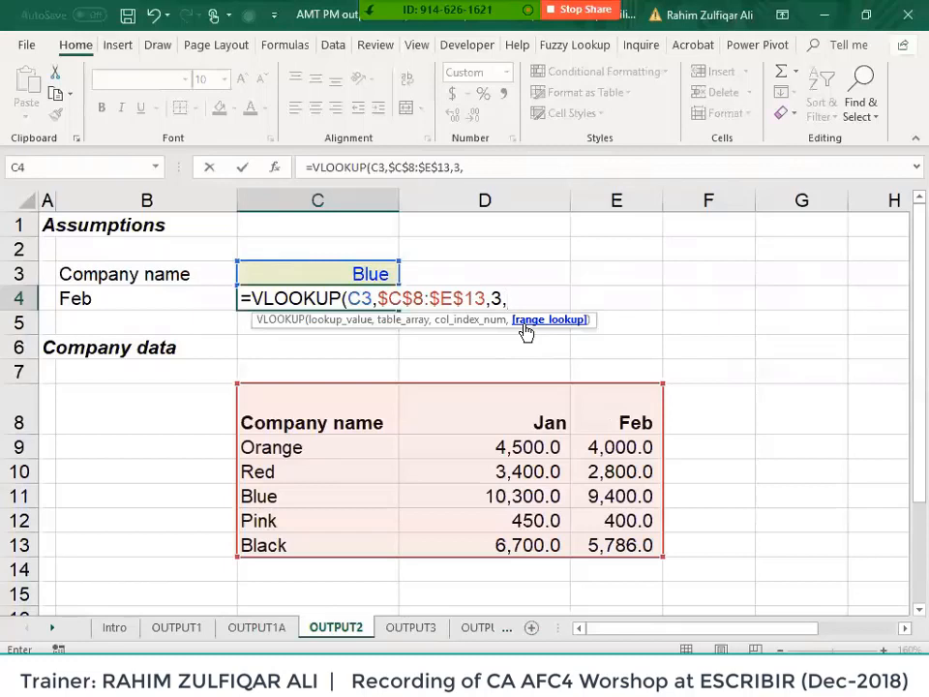
- Type FALSE as the match argument, then discard the whole unfinished formula in C4
type("false")
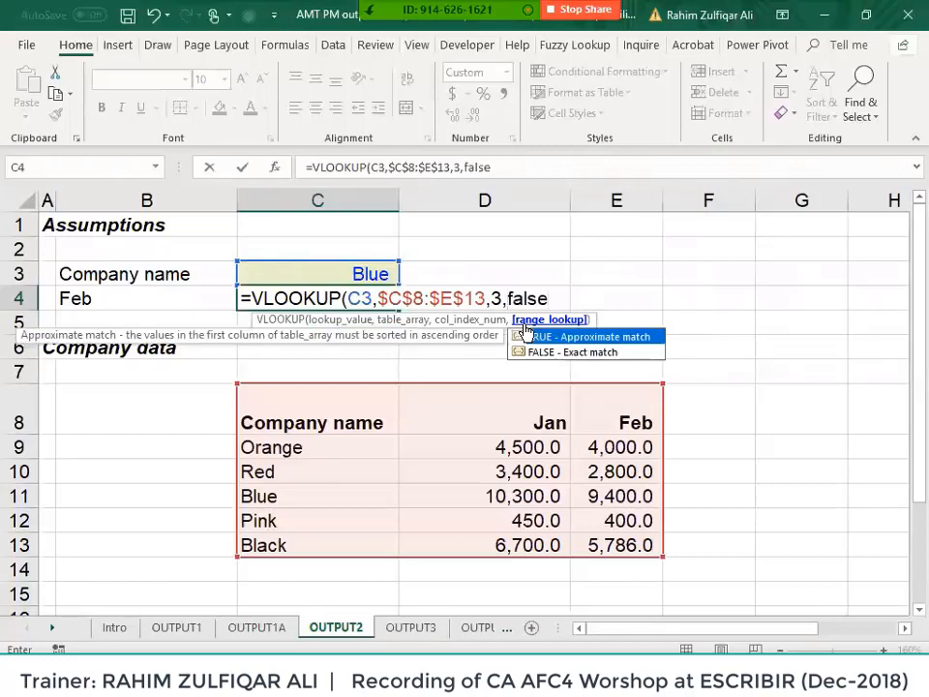
key("BackSpace")
key("BackSpace")
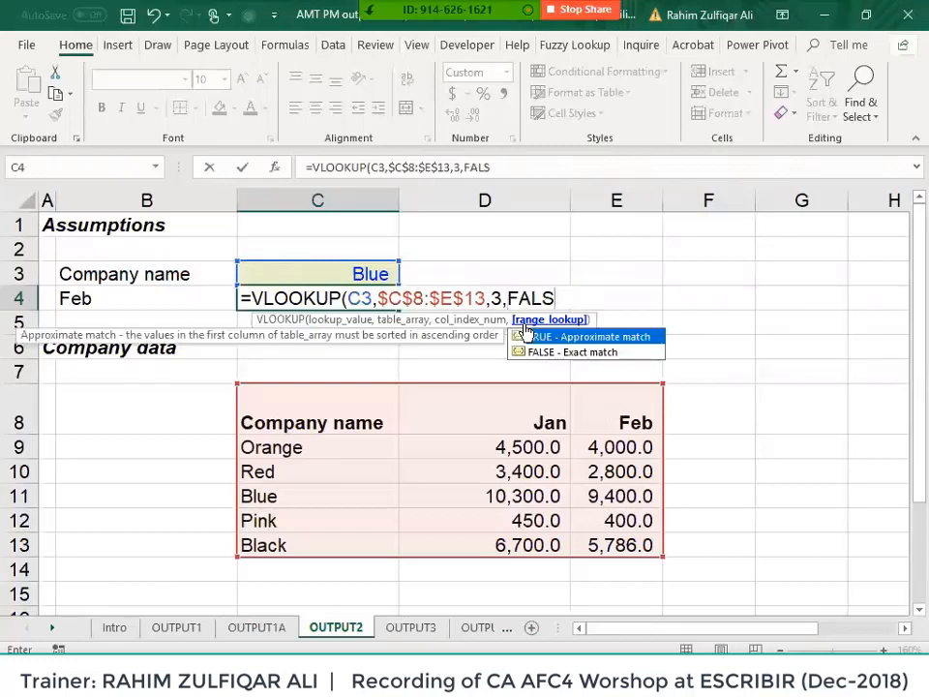
key("super+plus")
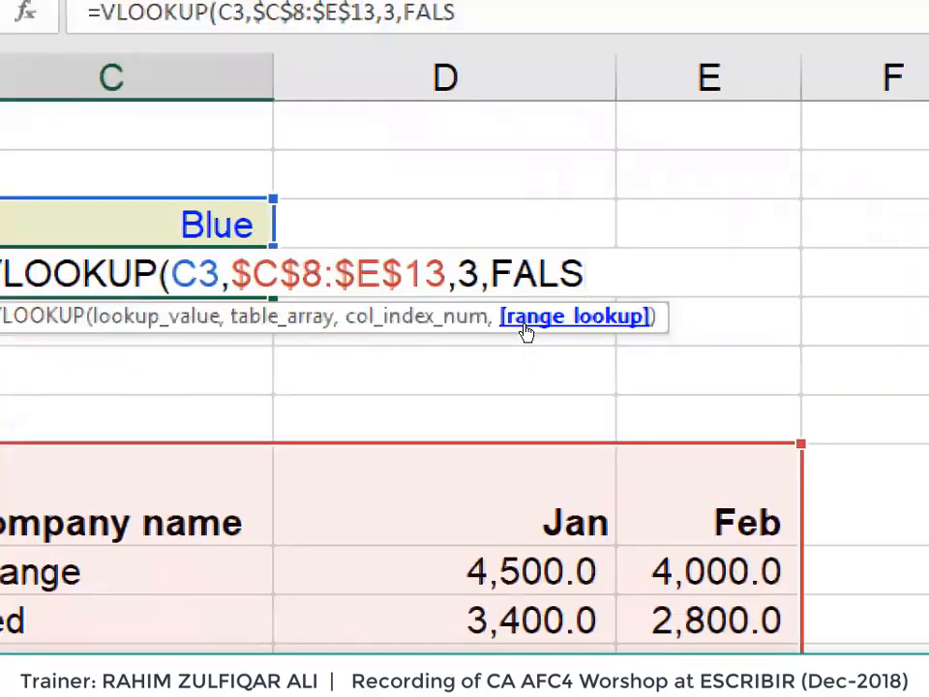
type("e")
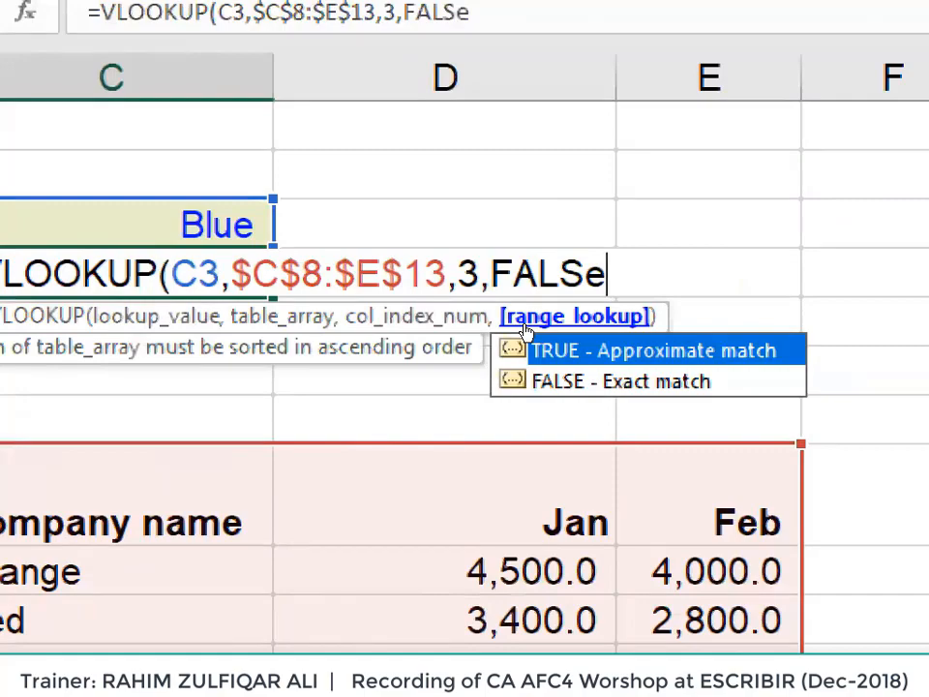
key("Escape")
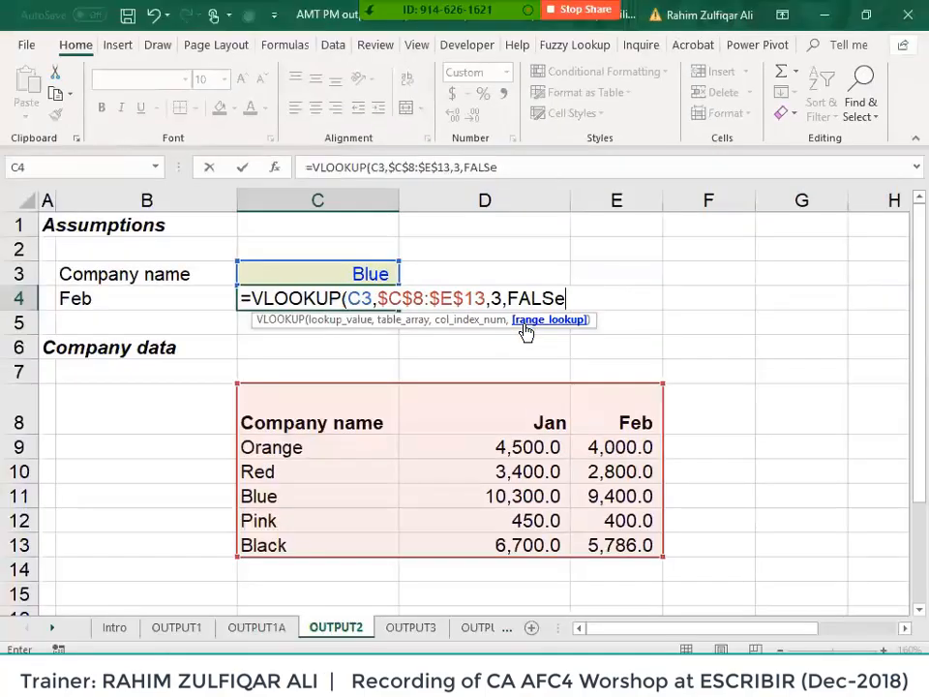
key("Escape")
key("Up")
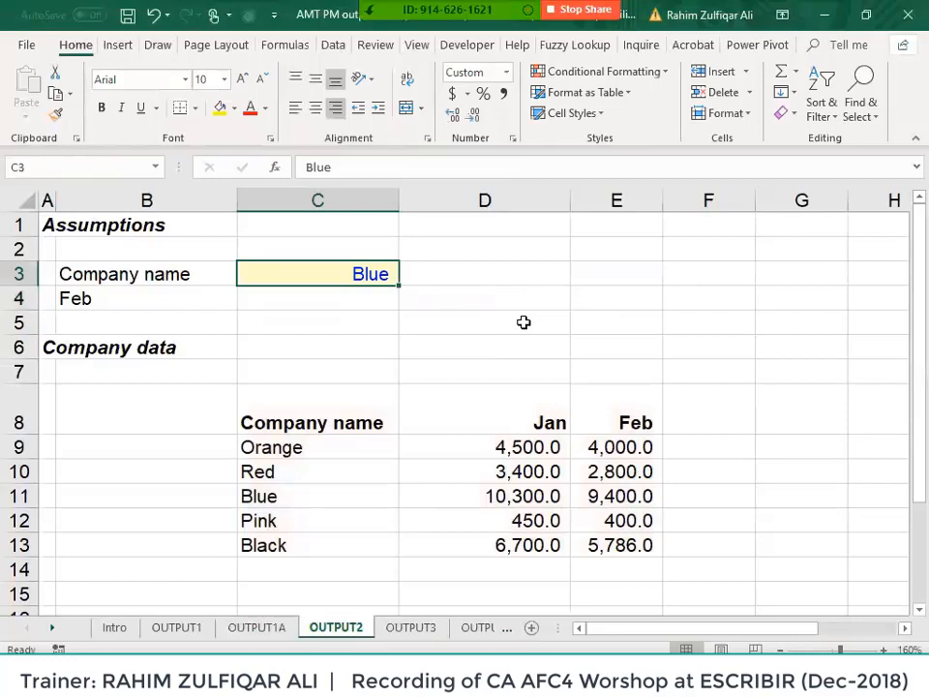
key("Up")
key("Up")
key("Right")
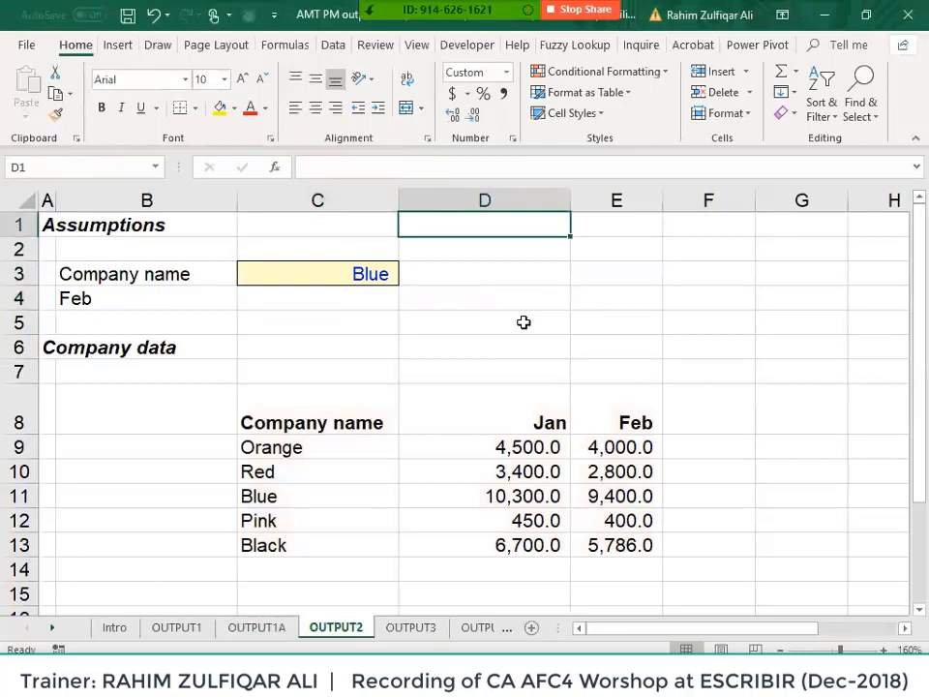
type("rahi")
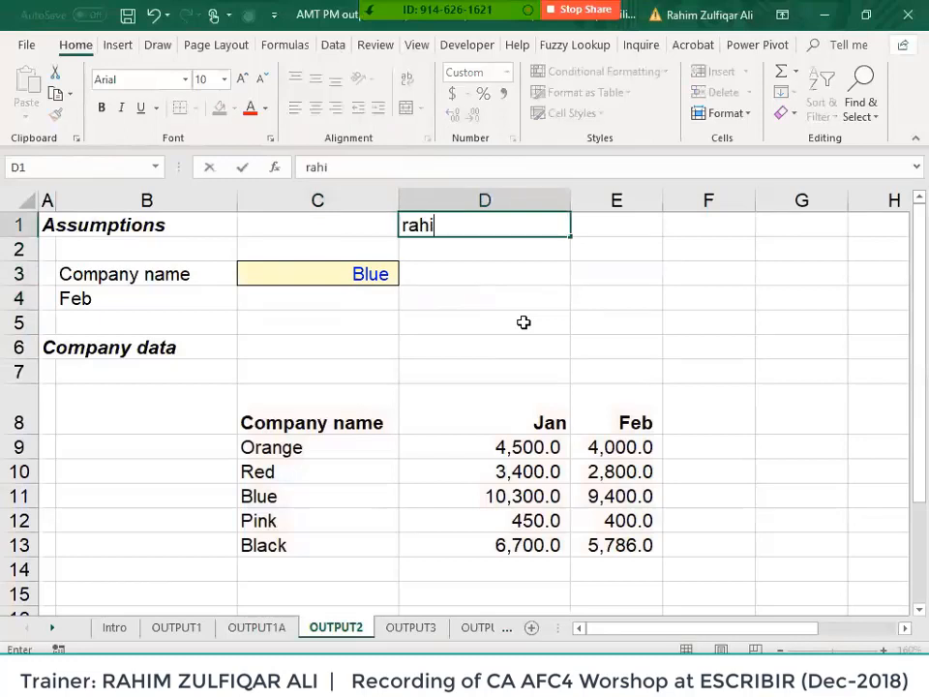
type("m7")
key("Return")
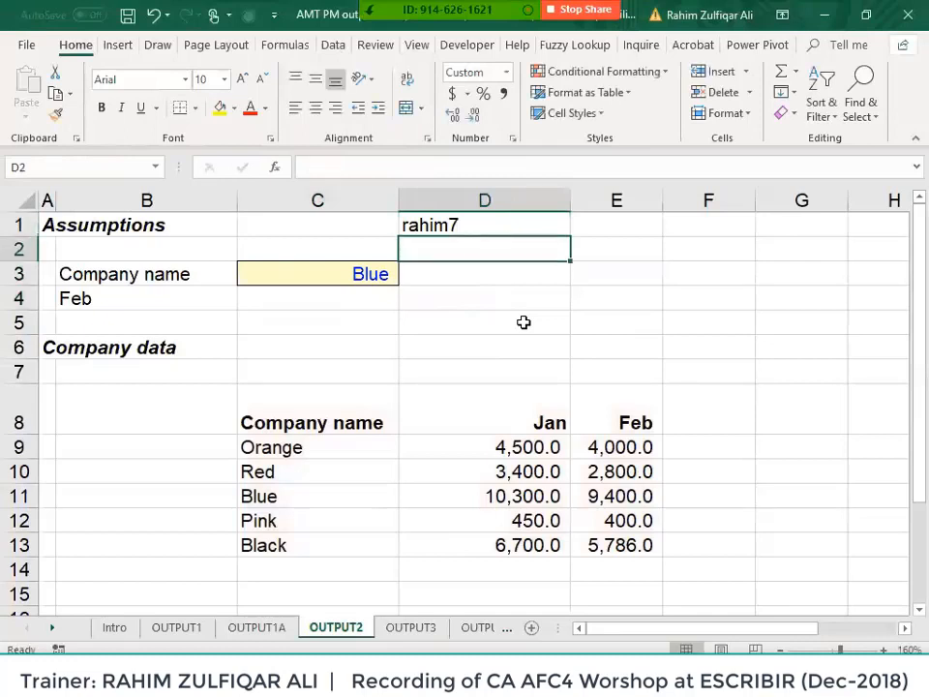
key("Up")
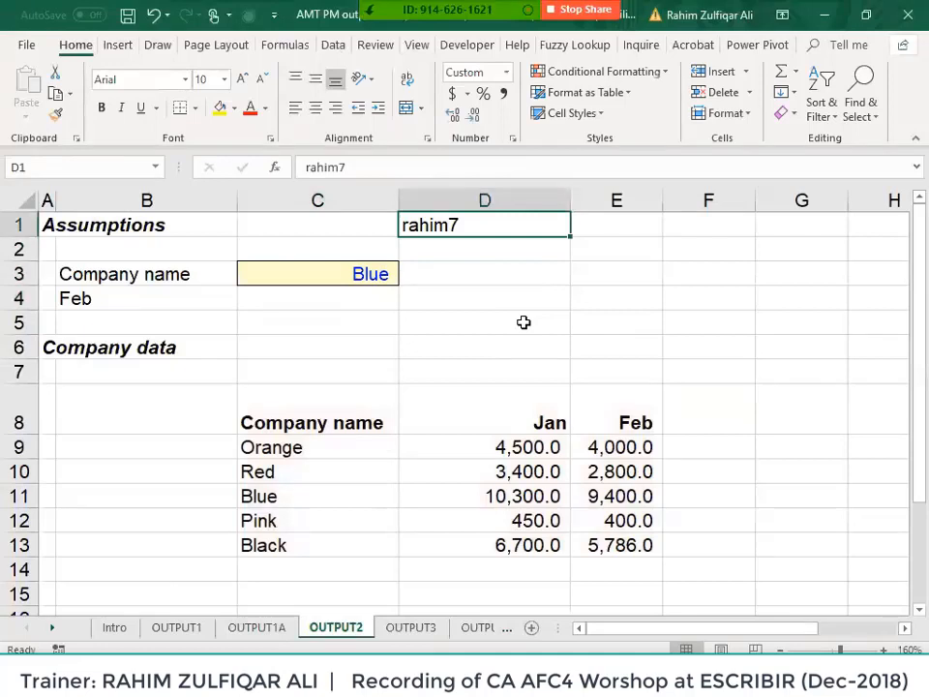
key("Delete")
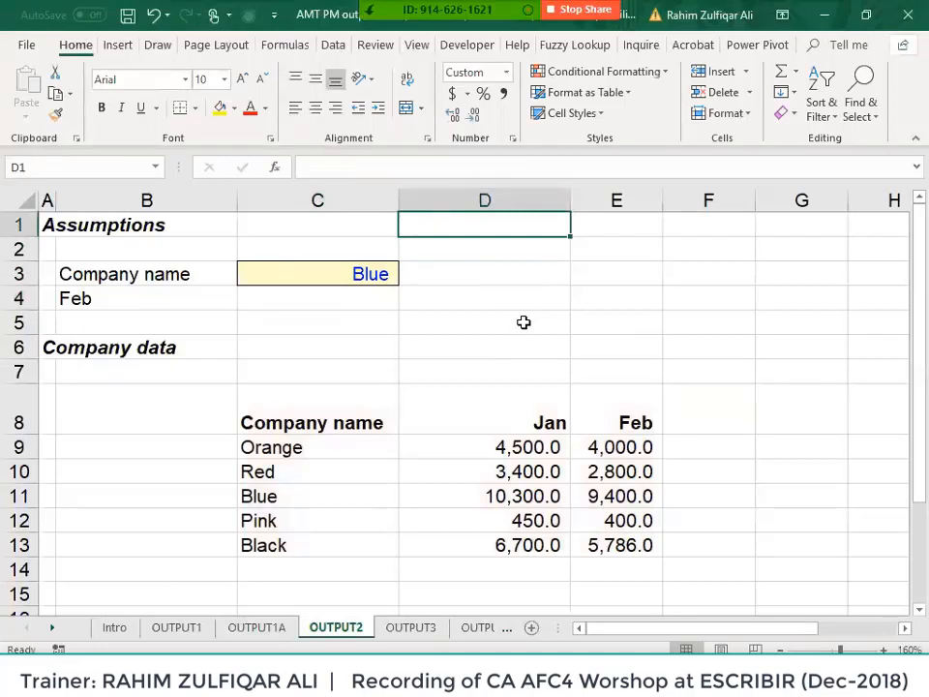
key("Left")
key("Down")
key("Down")
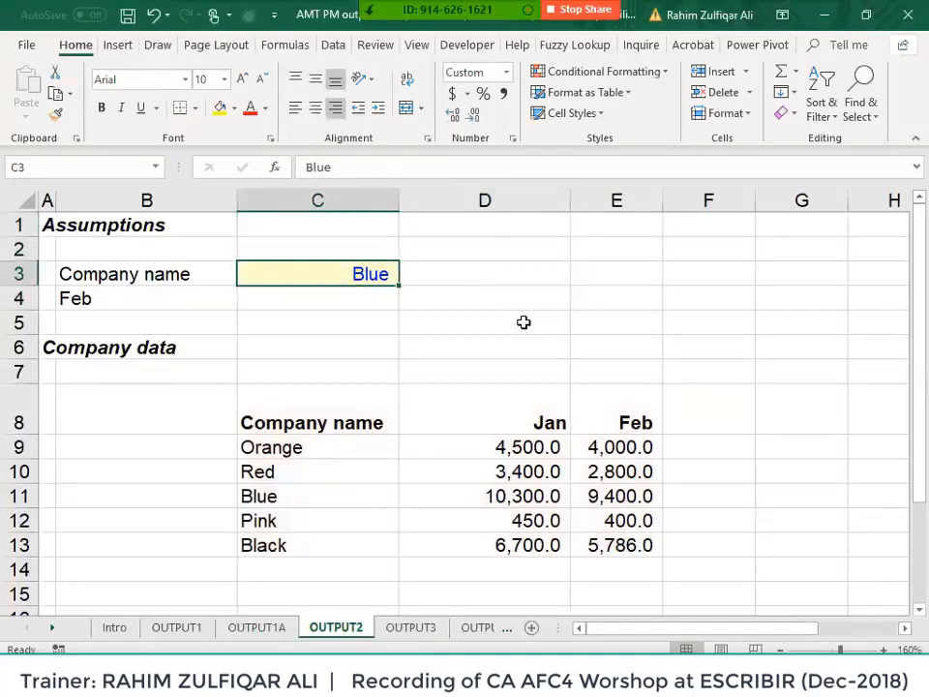
key("Down")
key("Down")
key("Down")
key("Down")
key("Down")
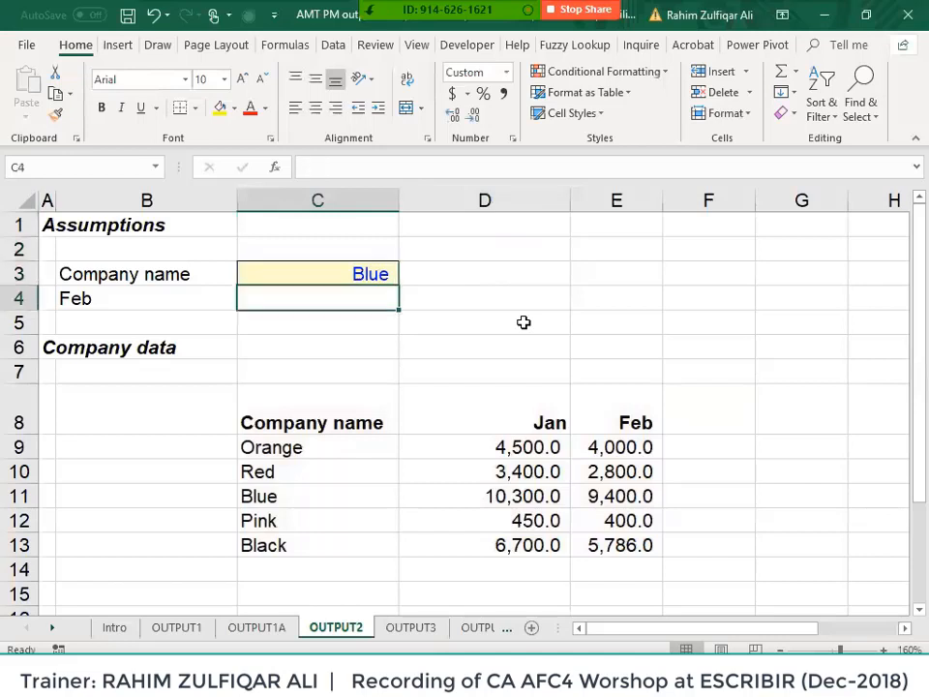
key("ctrl+shift+Down")
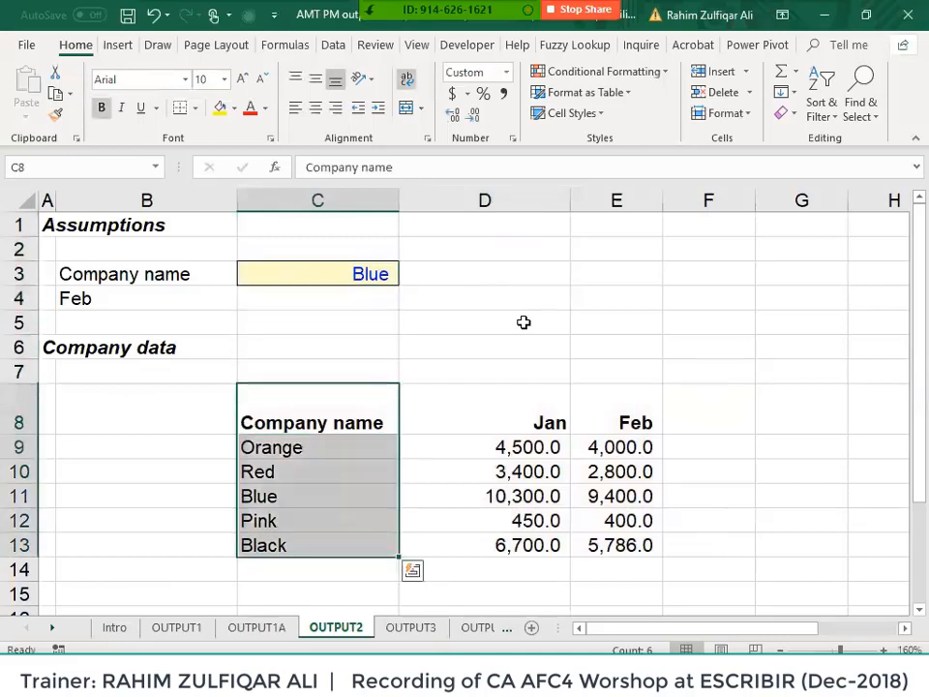
key("Up")
key("Up")
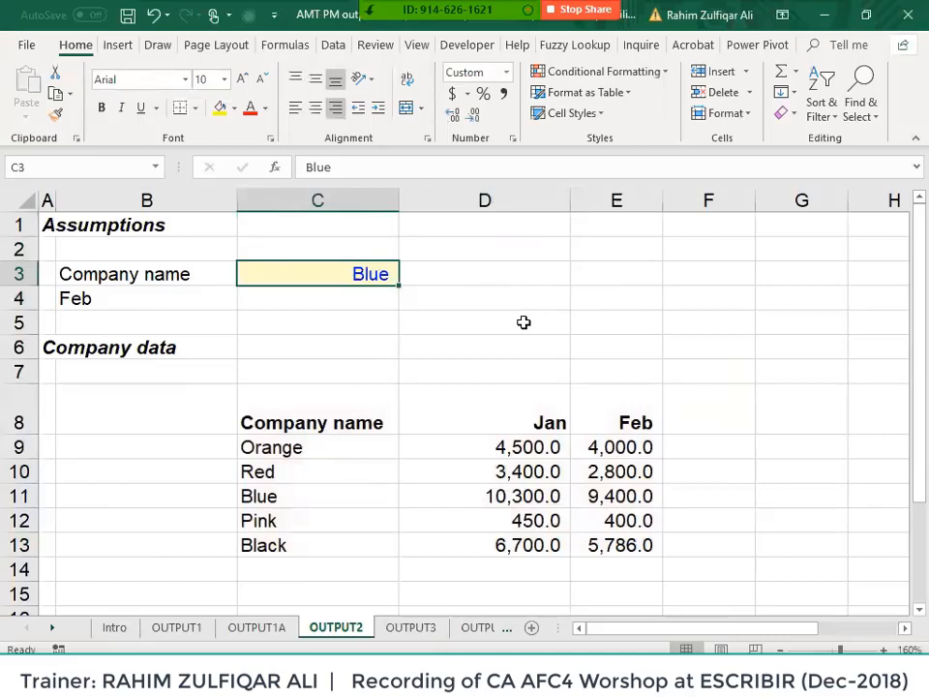
key("Down")
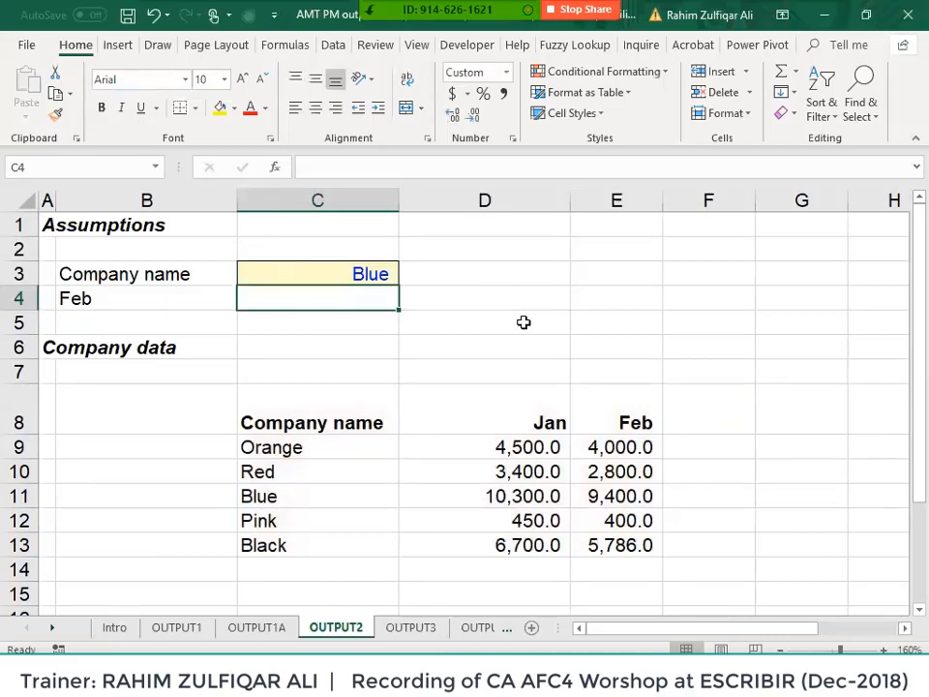
- Enter =VLOOKUP(C3,$C$8:$E$13,3,false) in C4, returning Blue's Feb value 9,400.0
type("=vl")
key("Tab")
key("Up")
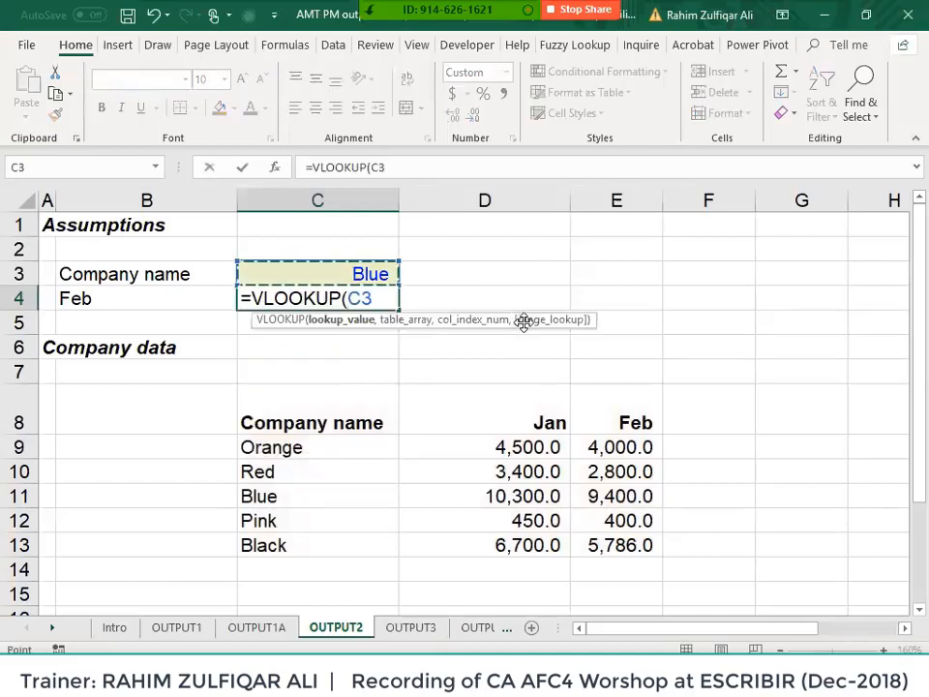
type(",")
key("Down")
key("Down")
key("Down")
key("Down")
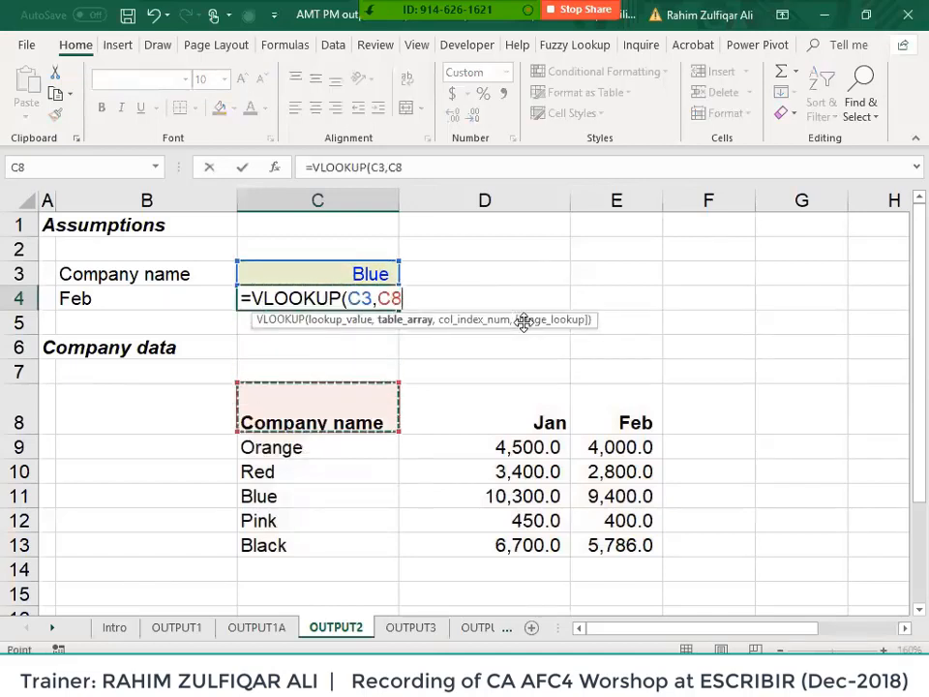
key("ctrl+shift+Right")
key("ctrl+shift+Down")
key("F4")
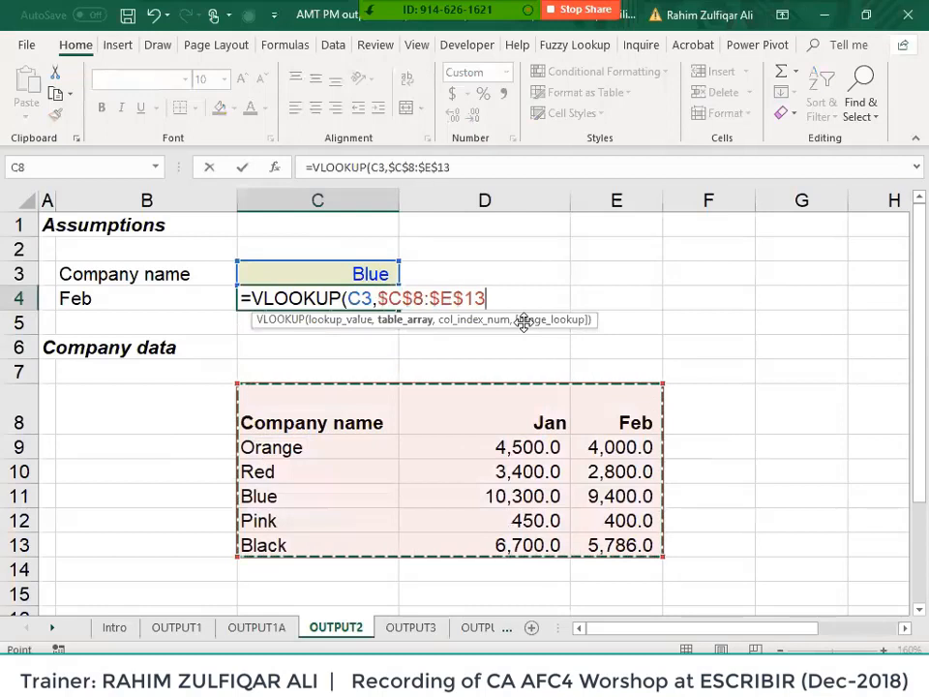
type(",3,false")
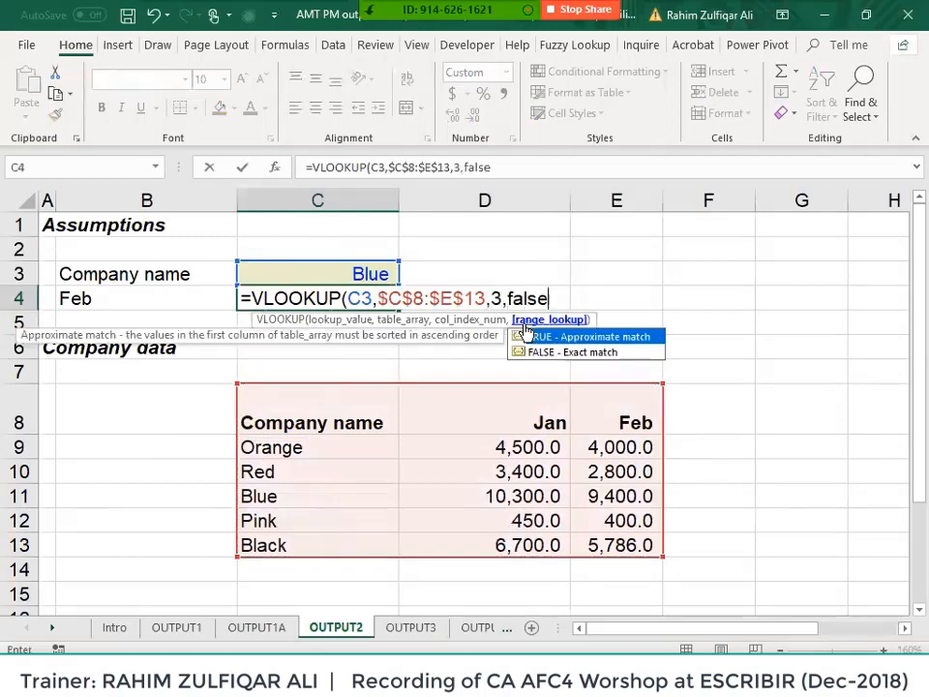
type(")")
key("Return")
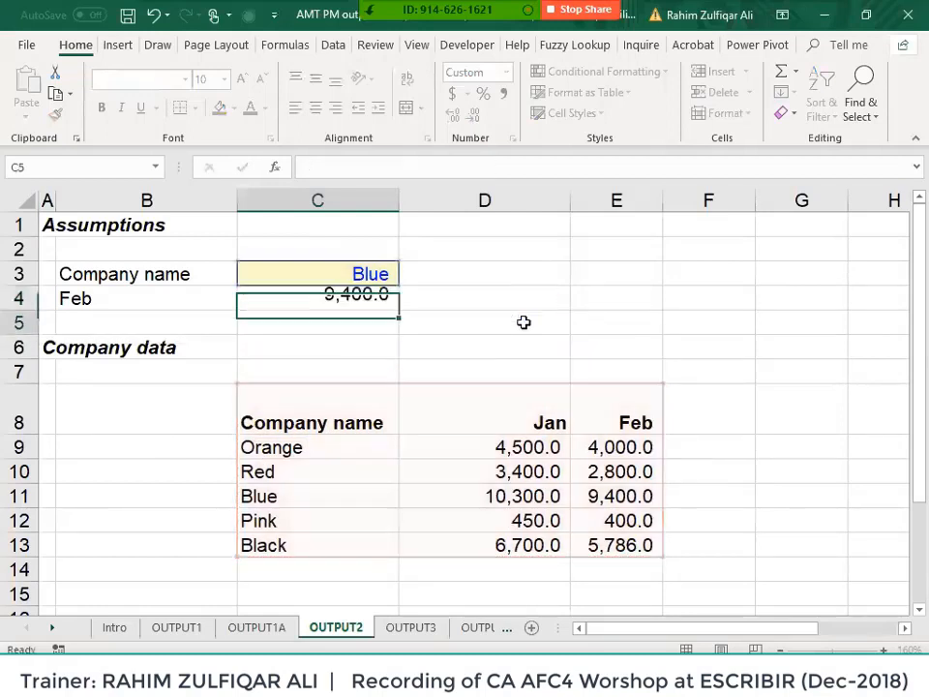
key("Up")
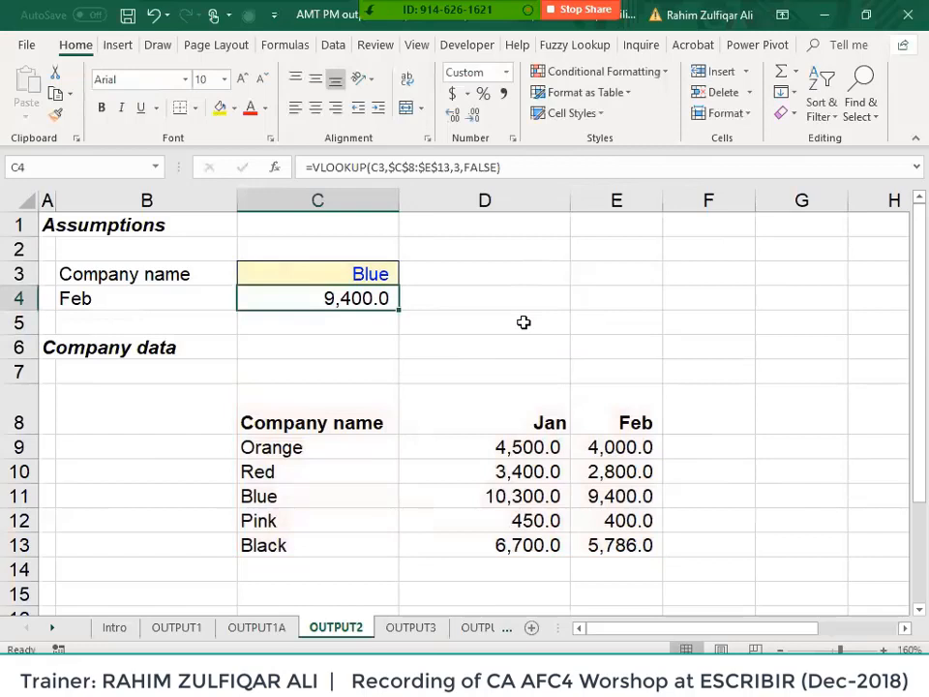
key("F2")
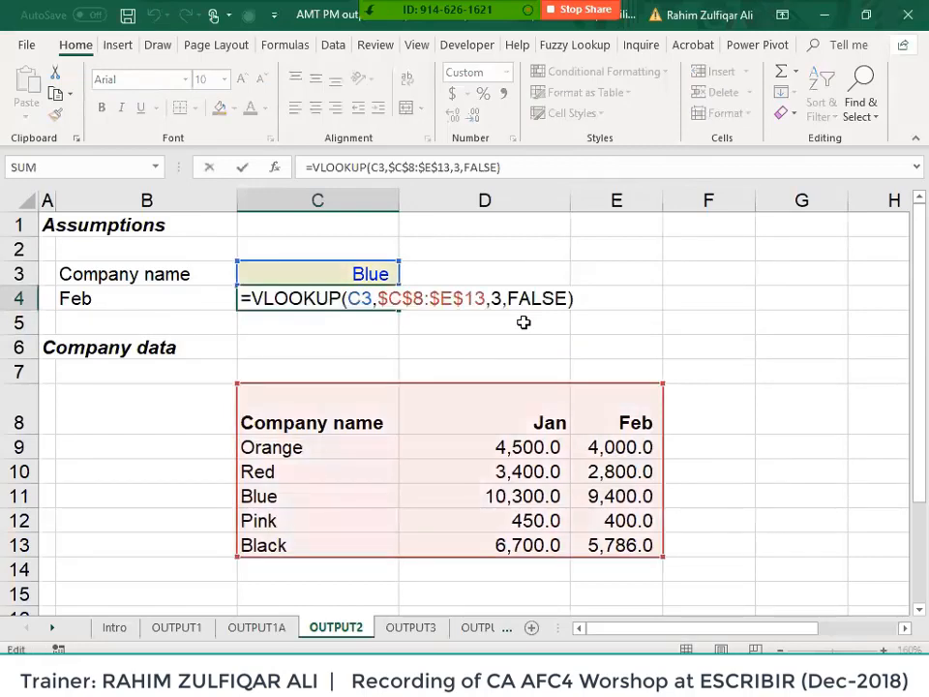
key("Left")
key("shift+Left")
key("shift+Left")
key("shift+Left")
key("shift+Left")
key("shift+Left")
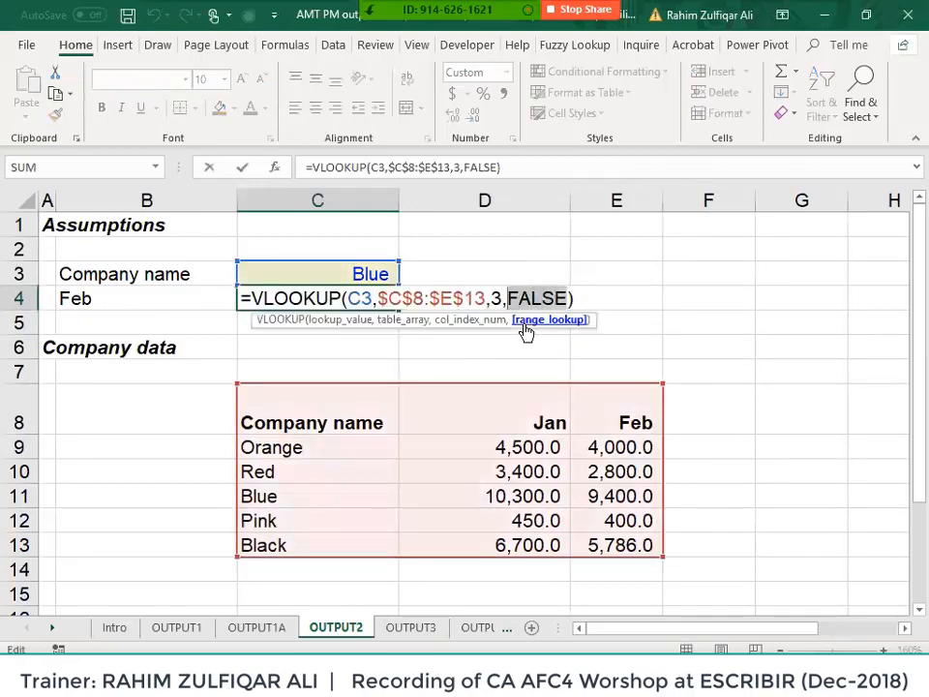
type("true")
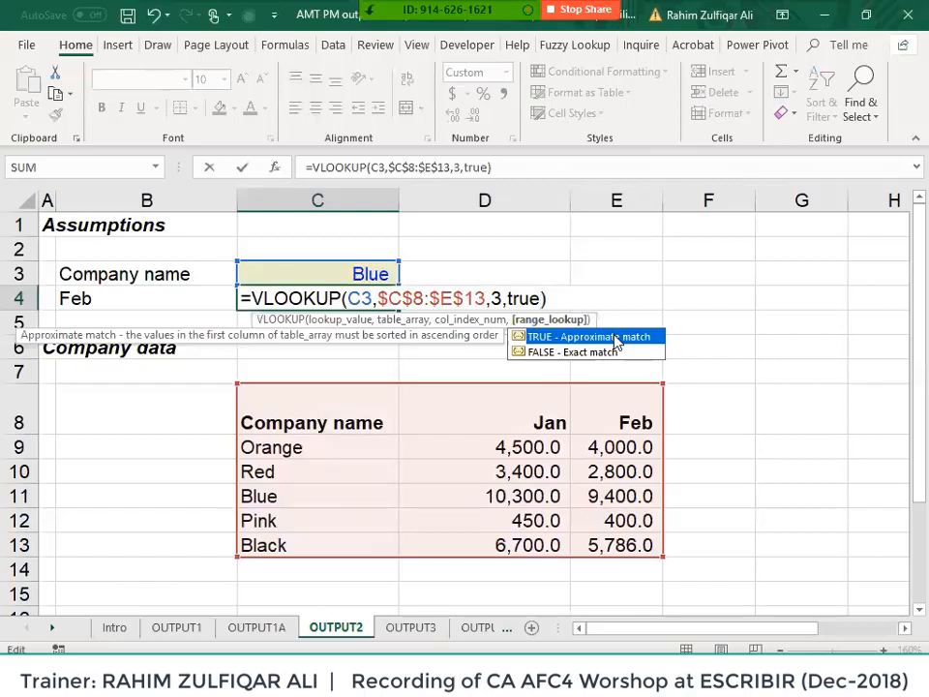
key("BackSpace")
key("BackSpace")
key("BackSpace")
key("BackSpace")
type("0")
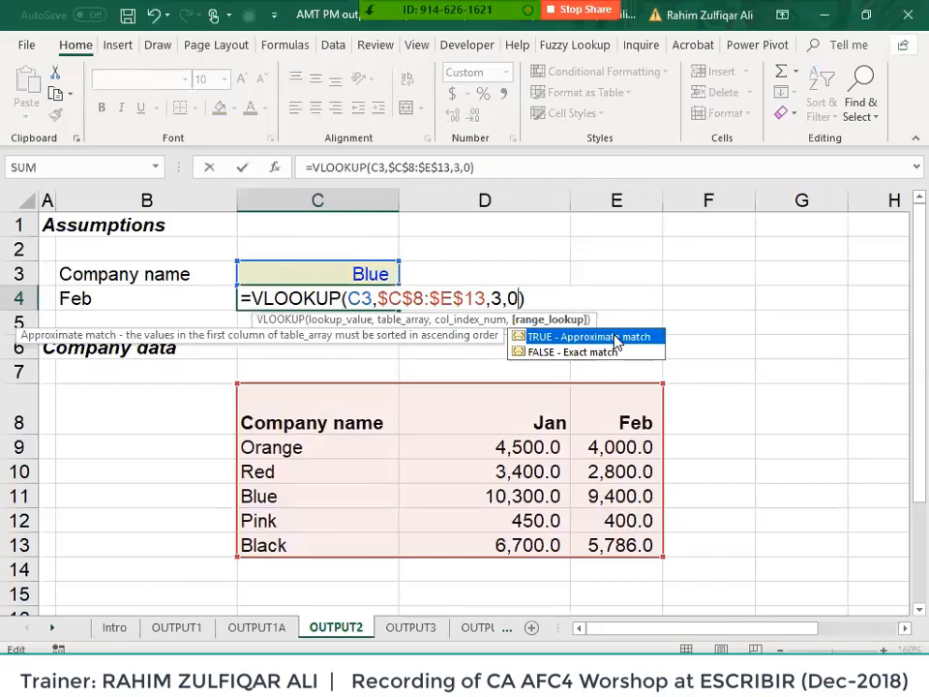
key("BackSpace")
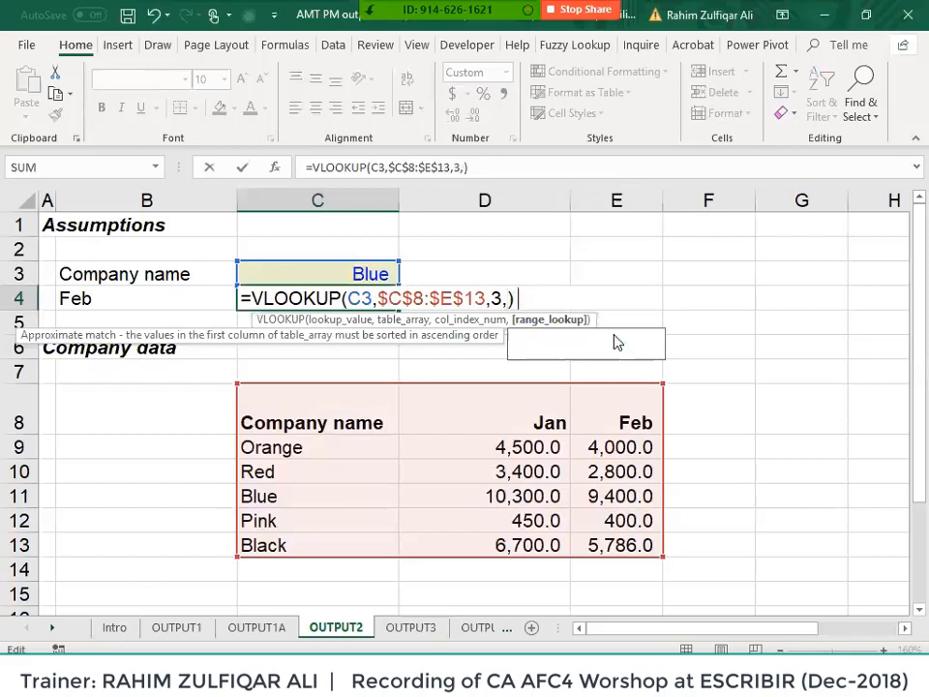
type("1")
key("BackSpace")
key("BackSpace")
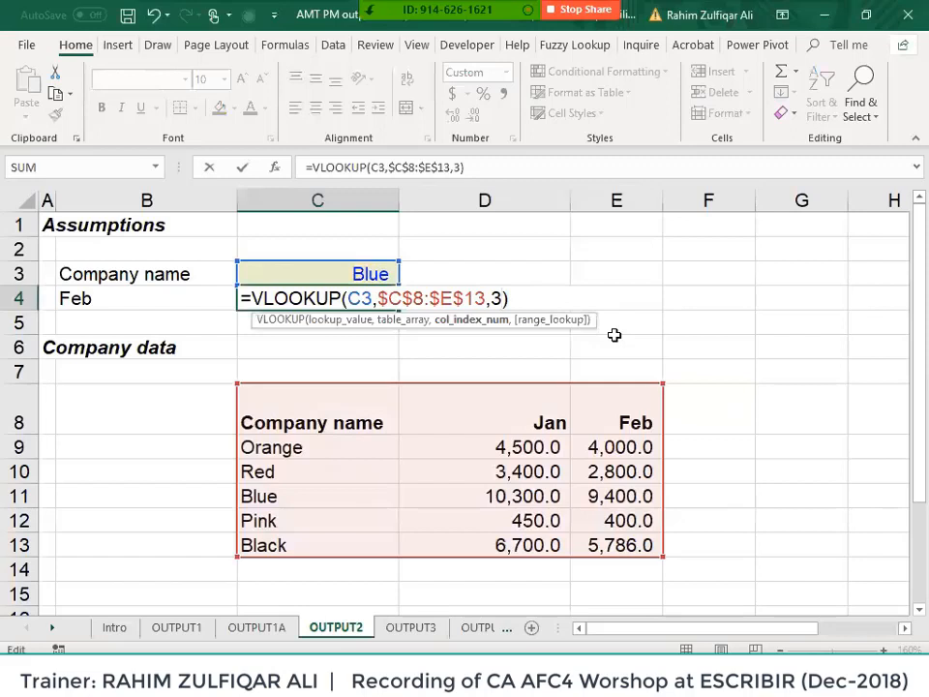
type(",")
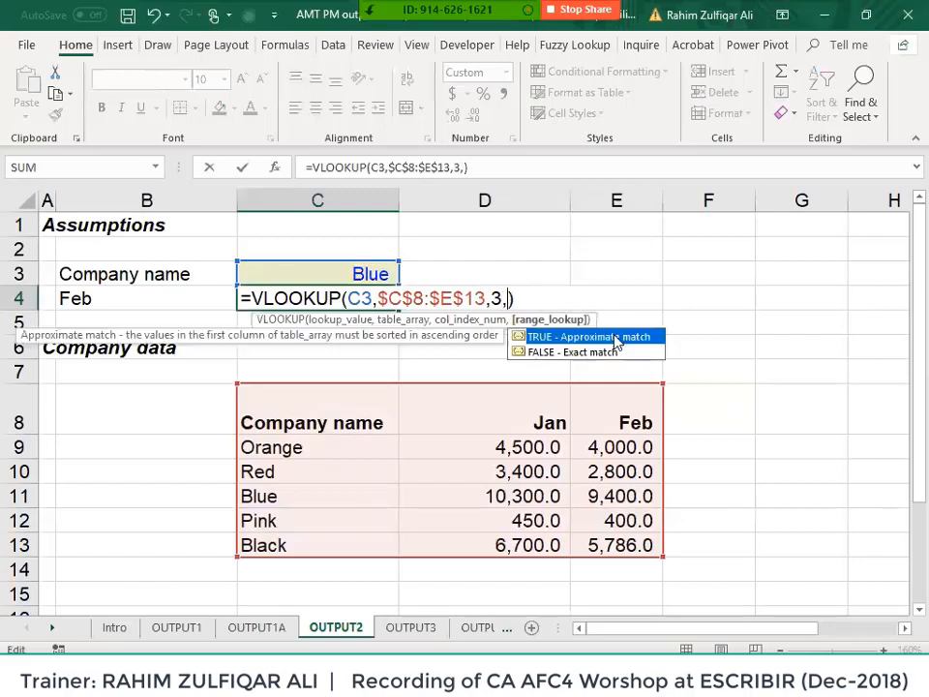
type("false")
key("Return")
key("Up")
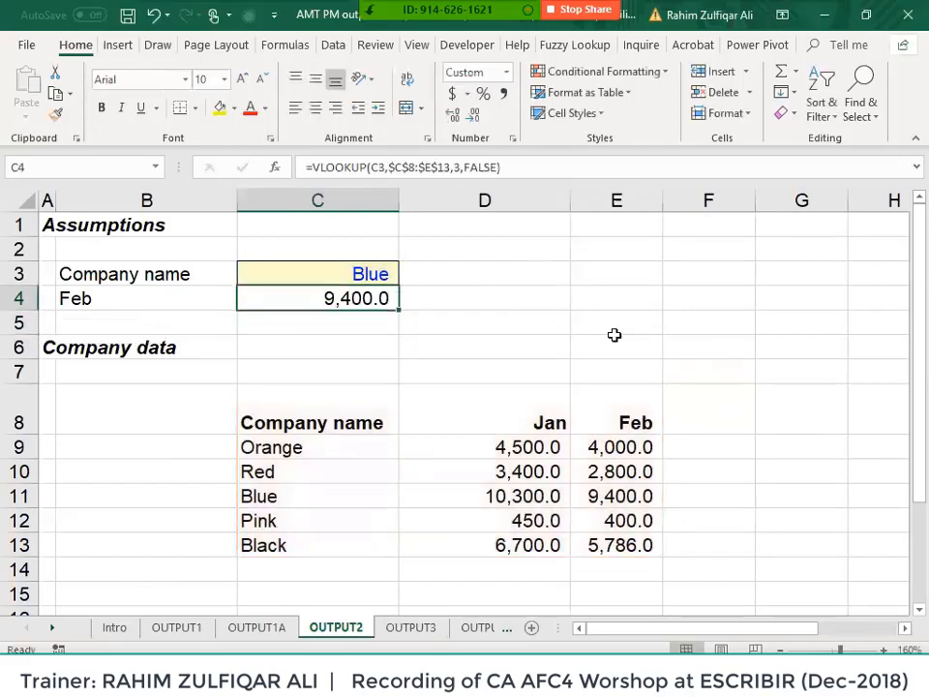
- Go to the OUTPUT1 sheet and look over the commission table around C4
left_click(193, 627)
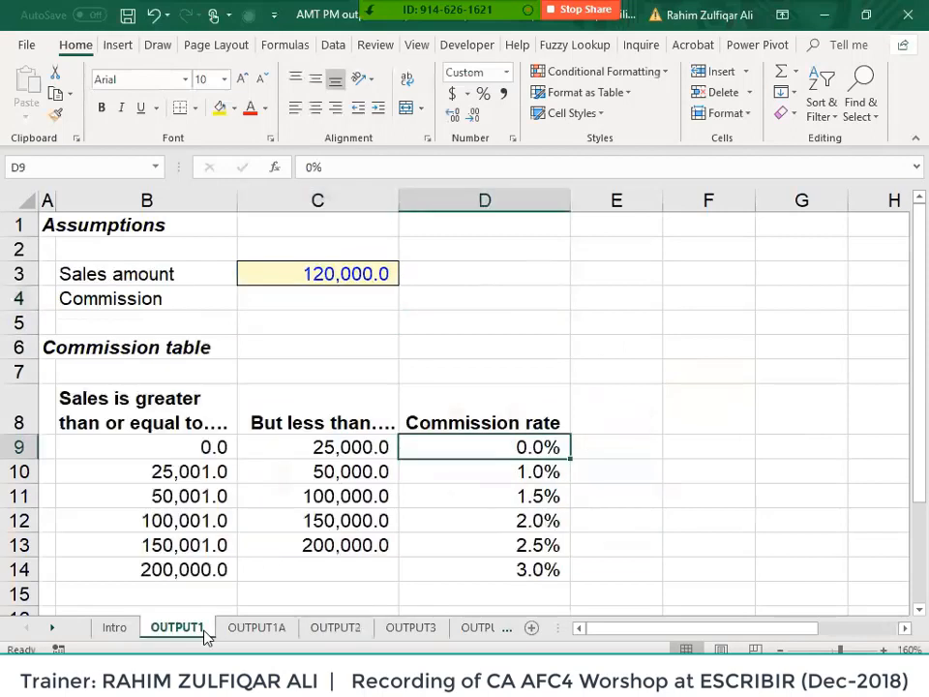
left_click(321, 310)
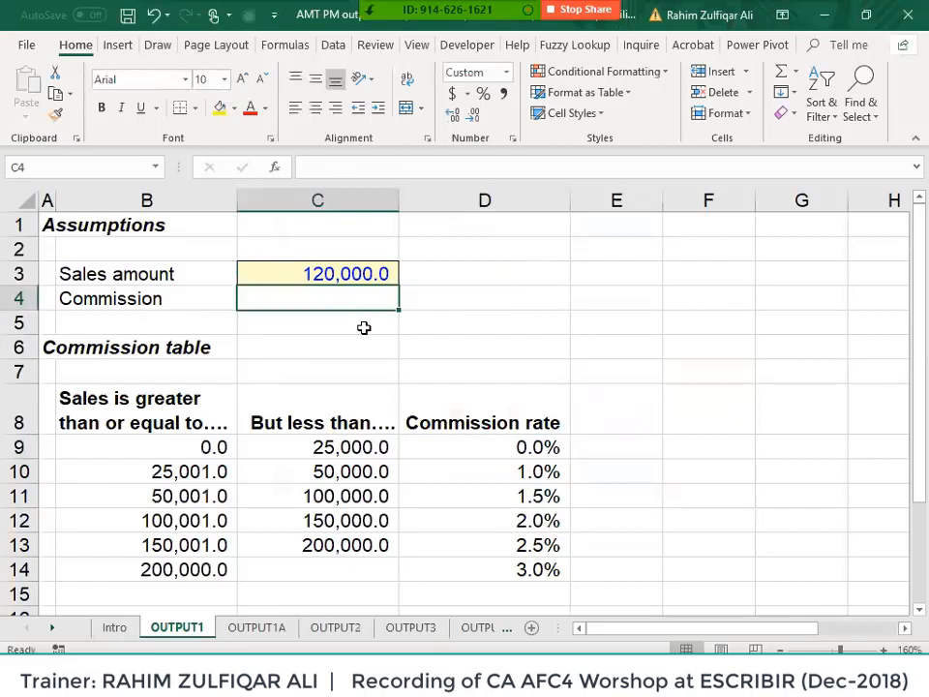
key("Left")
key("Right")
key("Down")
key("Down")
key("Down")
key("Down")
key("Down")
key("Down")
key("Left")
key("Up")
key("Up")
key("Up")
key("Up")
key("Up")
key("Up")
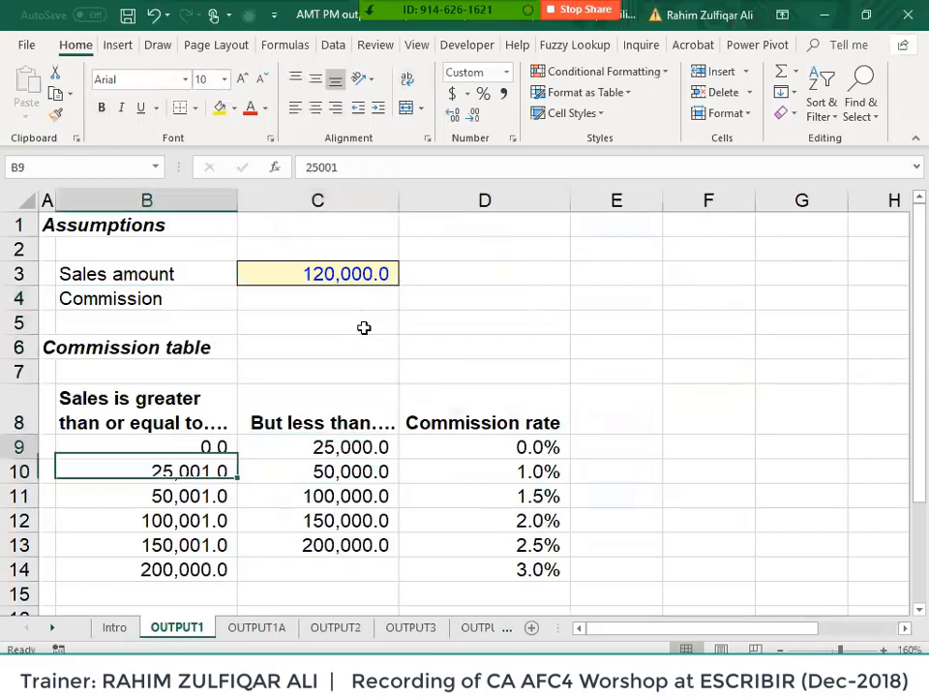
key("Right")
- Enter the exact-match formula =VLOOKUP(C3,$B$8:$D$14,3,false) in C4
type("=VLOOKUP(")
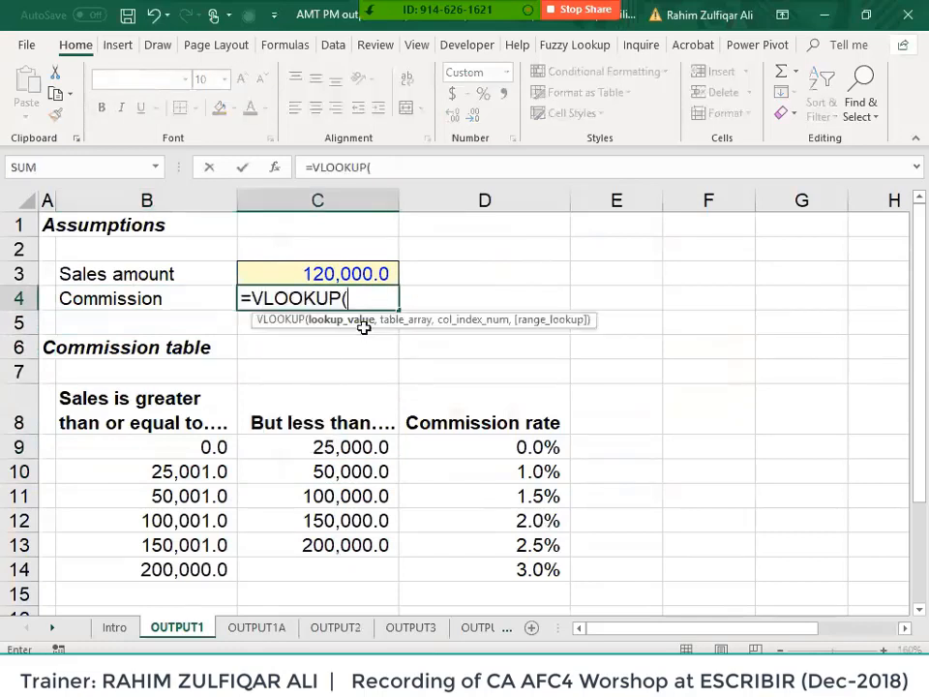
key("Up")
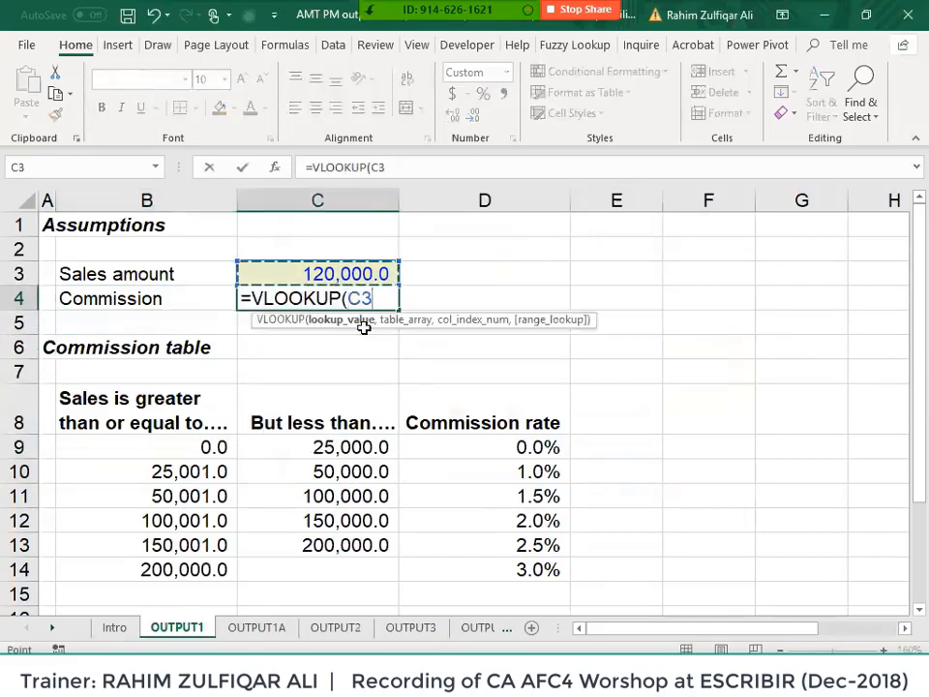
type(",")
key("Down")
key("Down")
key("Down")
key("Down")
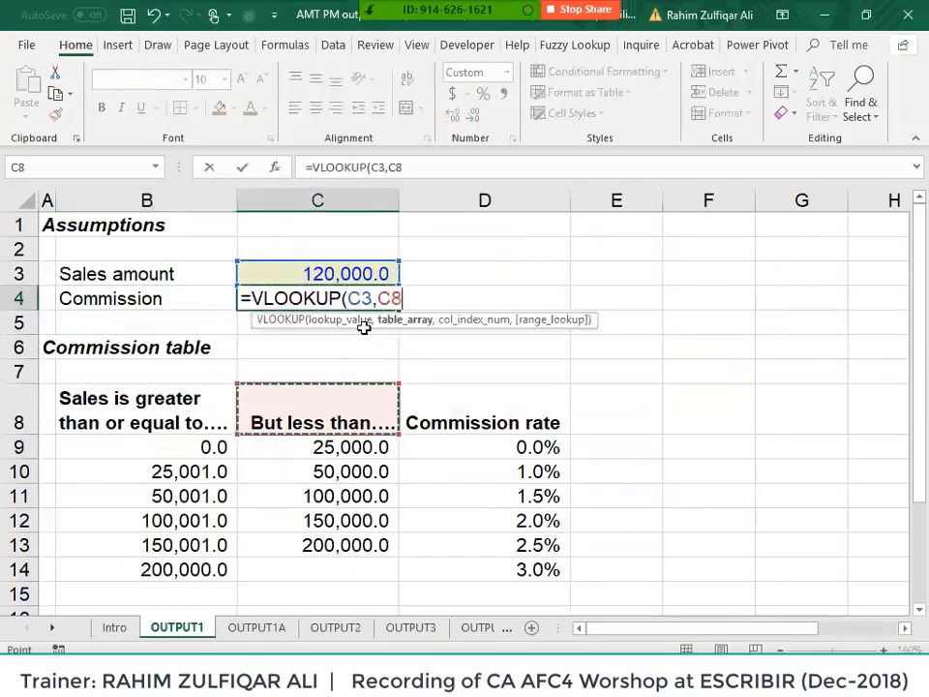
key("Left")
key("ctrl+shift+Right")
key("ctrl+shift+Down")
key("F4")
type(",")
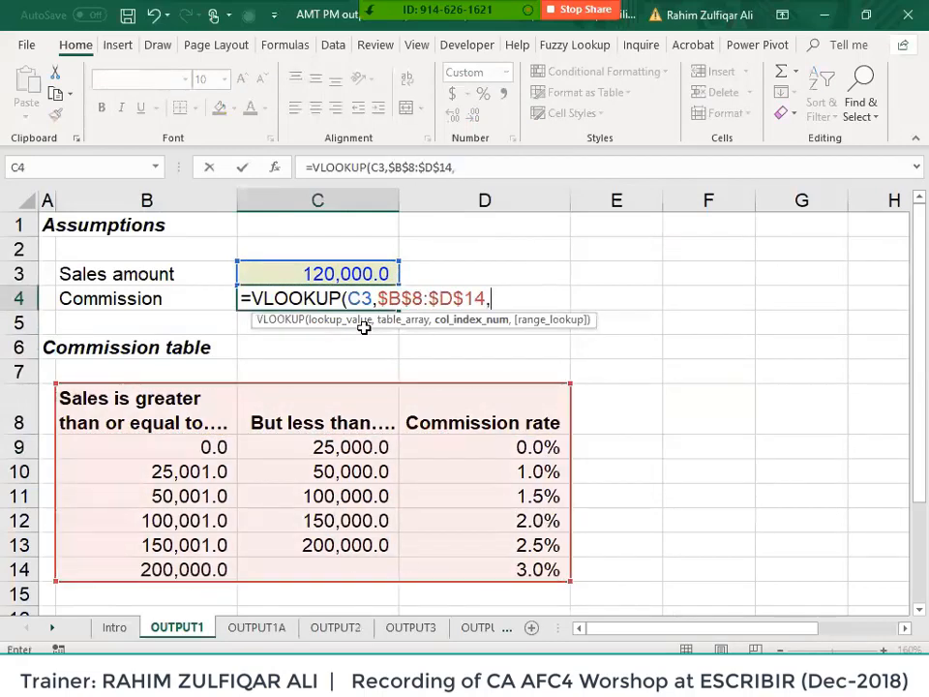
type("3,")
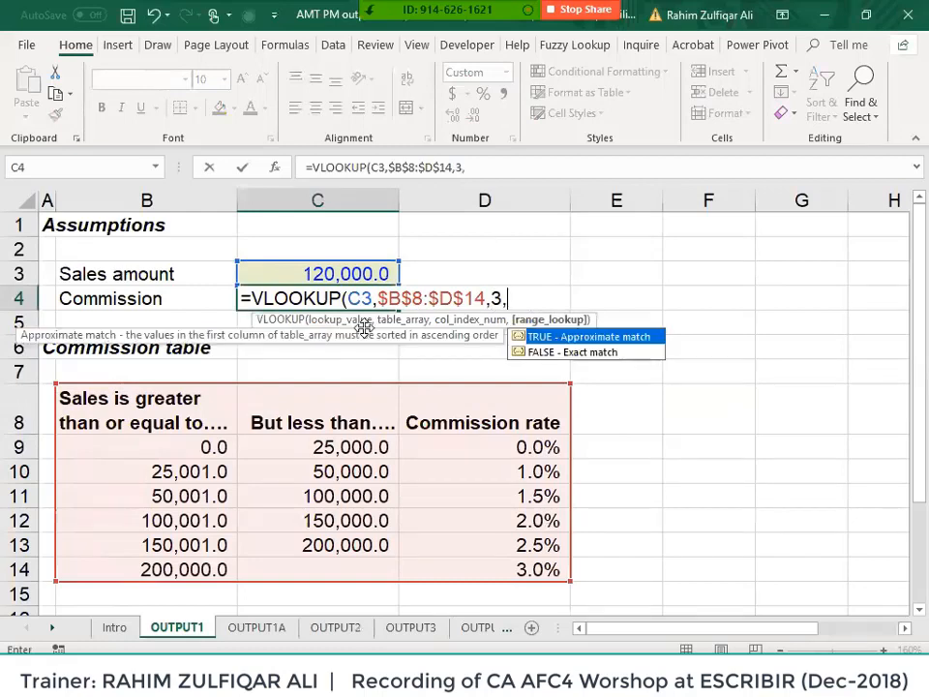
type("false)")
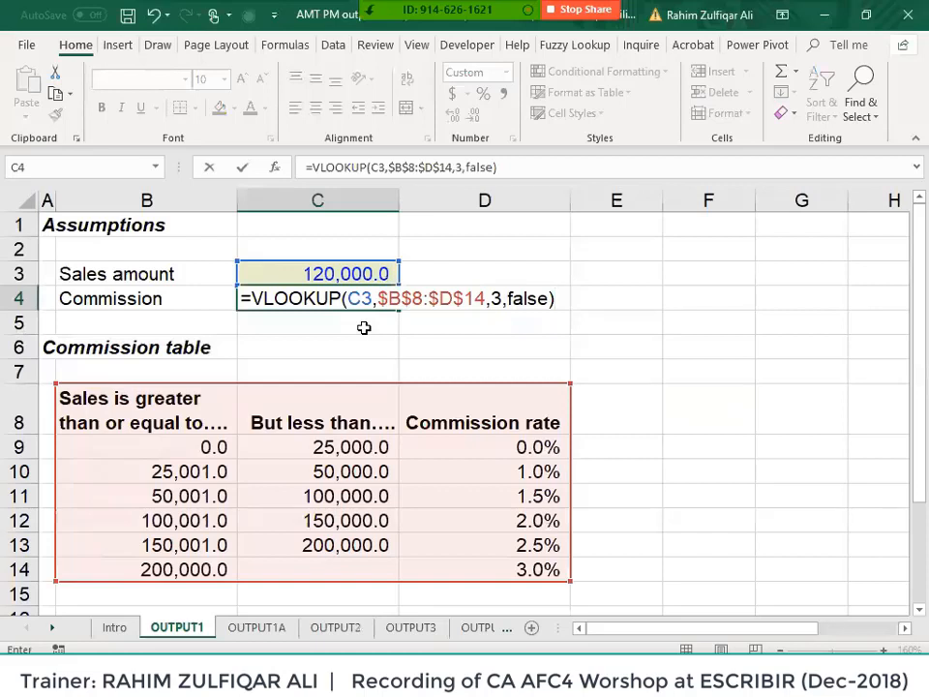
key("Return")
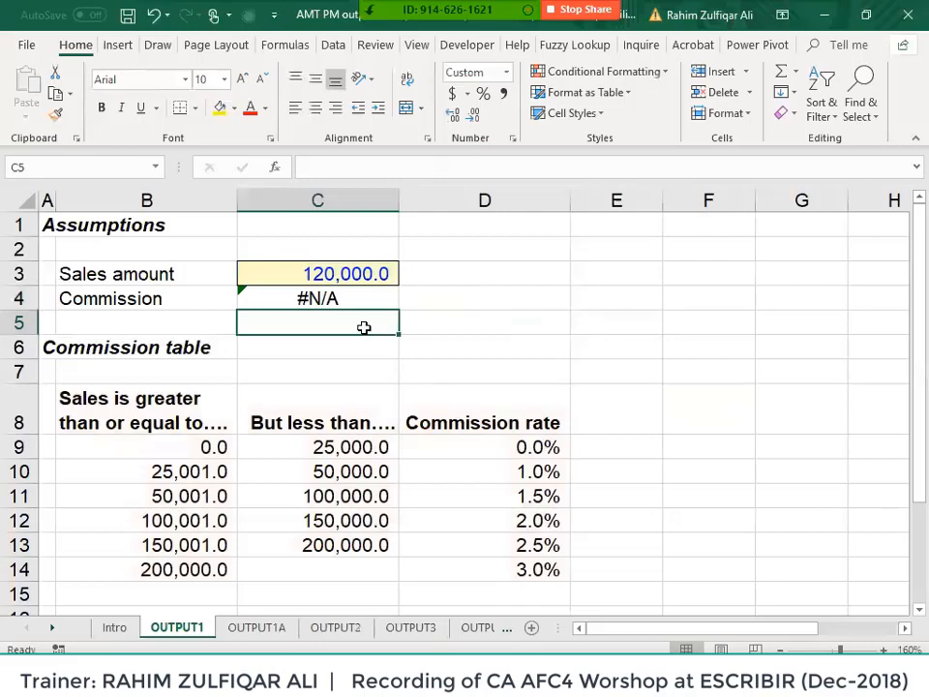
- Replace FALSE with TRUE in C4's formula for an approximate-match lookup
key("Up")
key("F2")
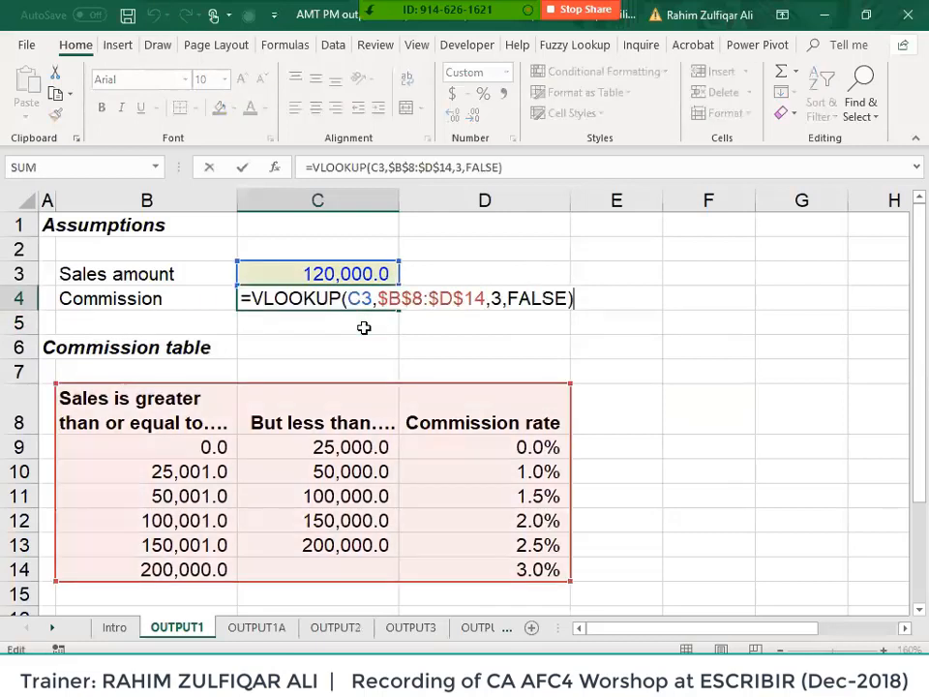
key("Left")
key("ctrl+shift+Left")
type("true")
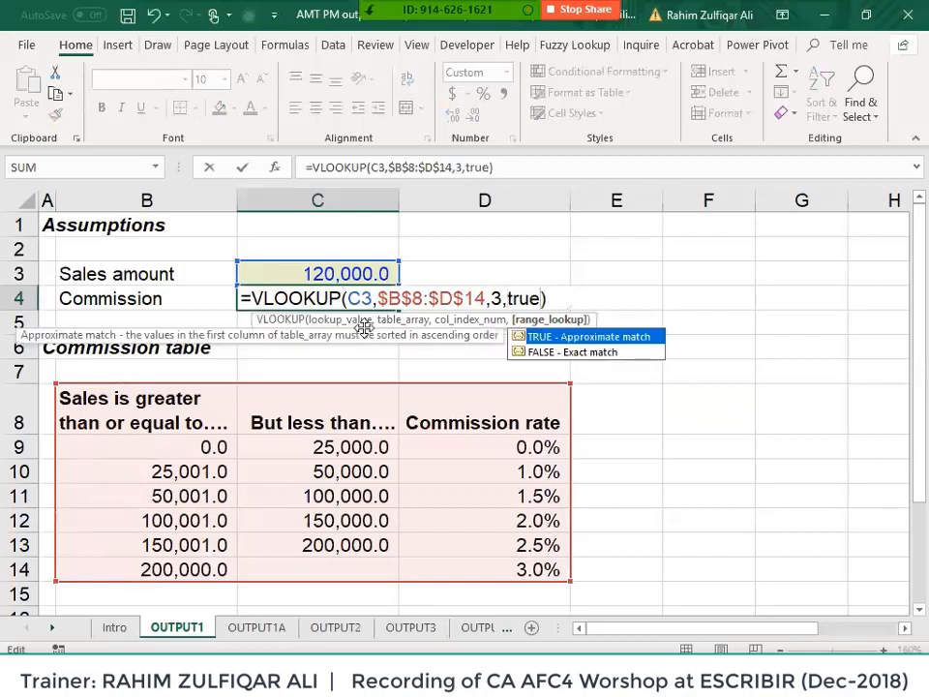
key("Tab")
key("Return")
key("Up")
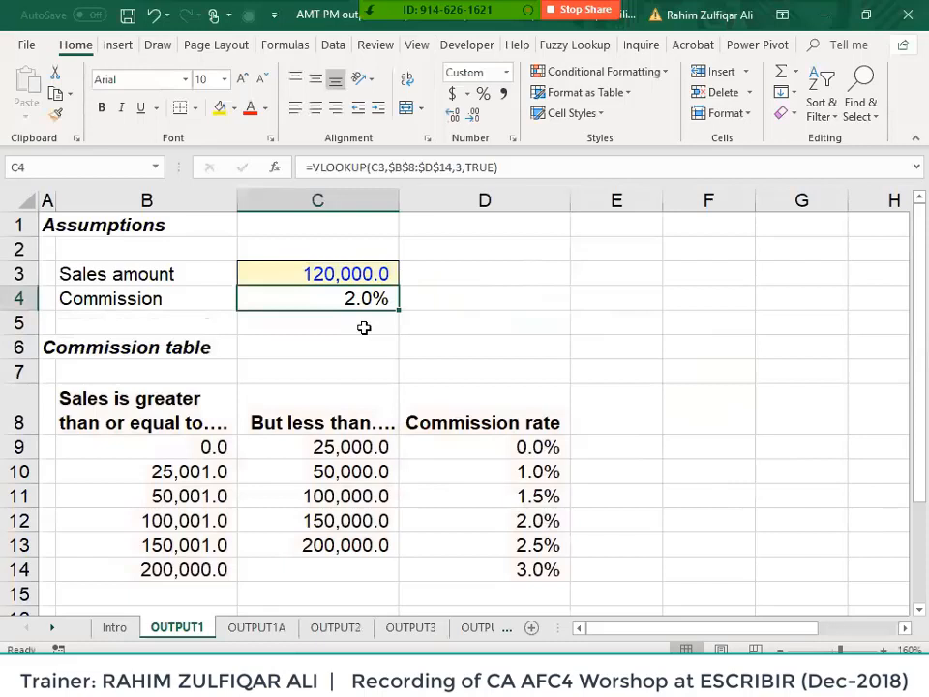
key("F2")
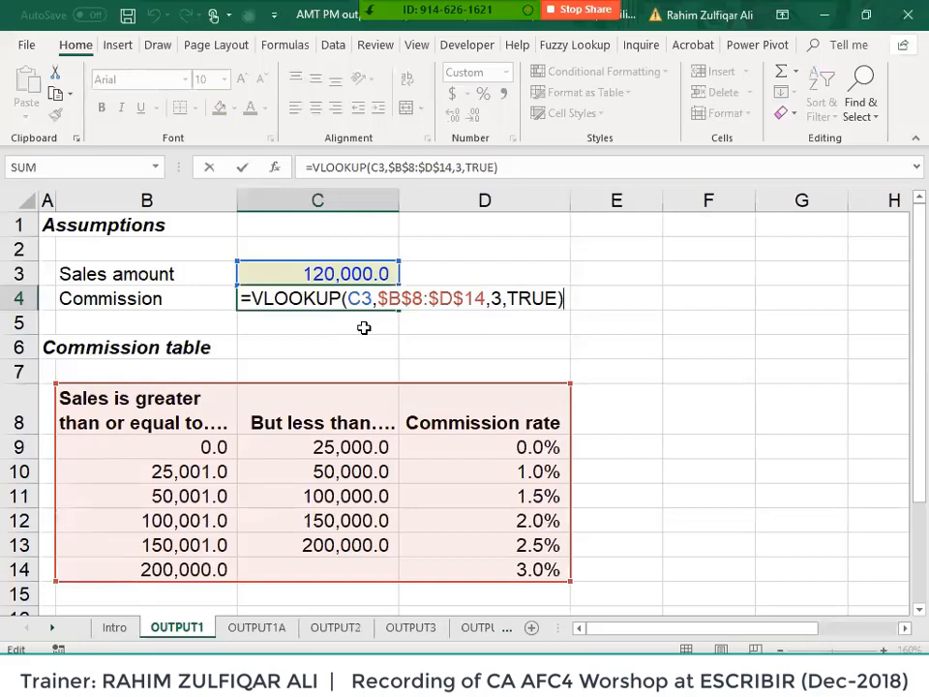
key("Return")
key("Up")
key("Right")
key("Right")
key("Up")
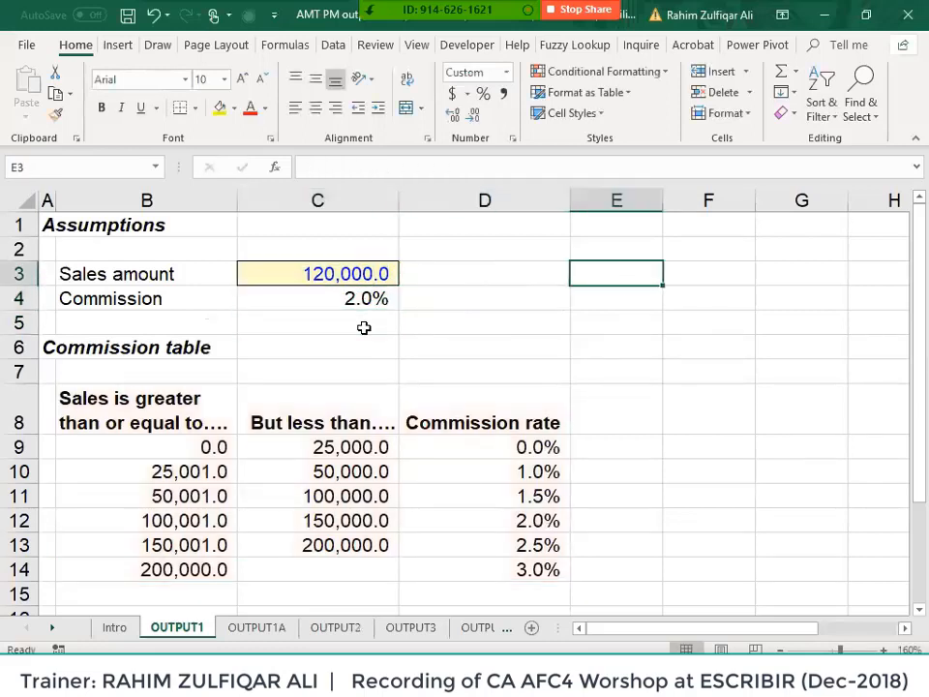
- Enter Financial in E3 and non financial in E4
type("Financial")
key("Return")
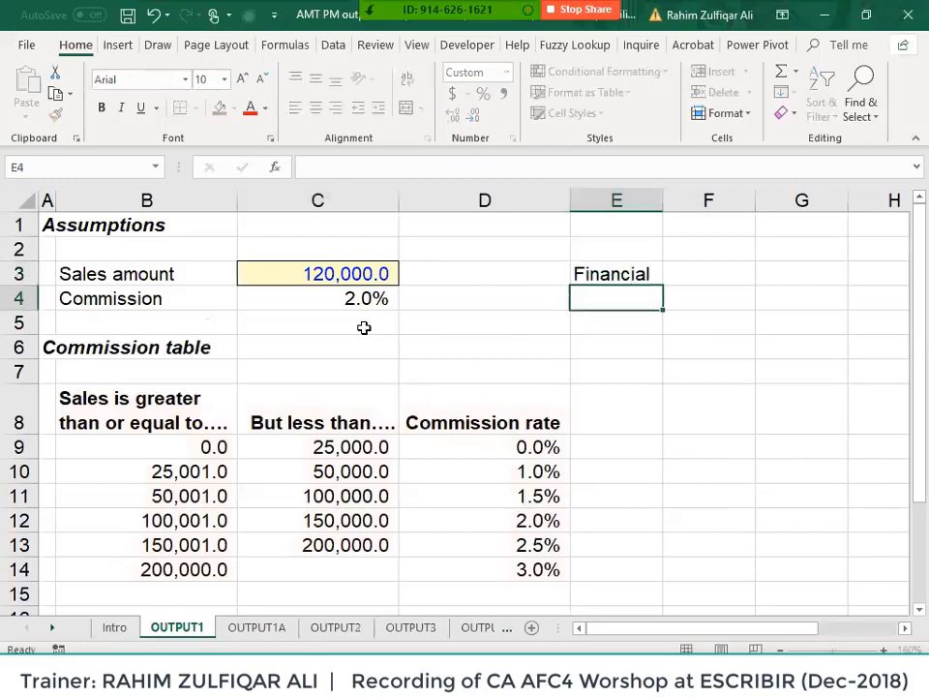
type("non ")
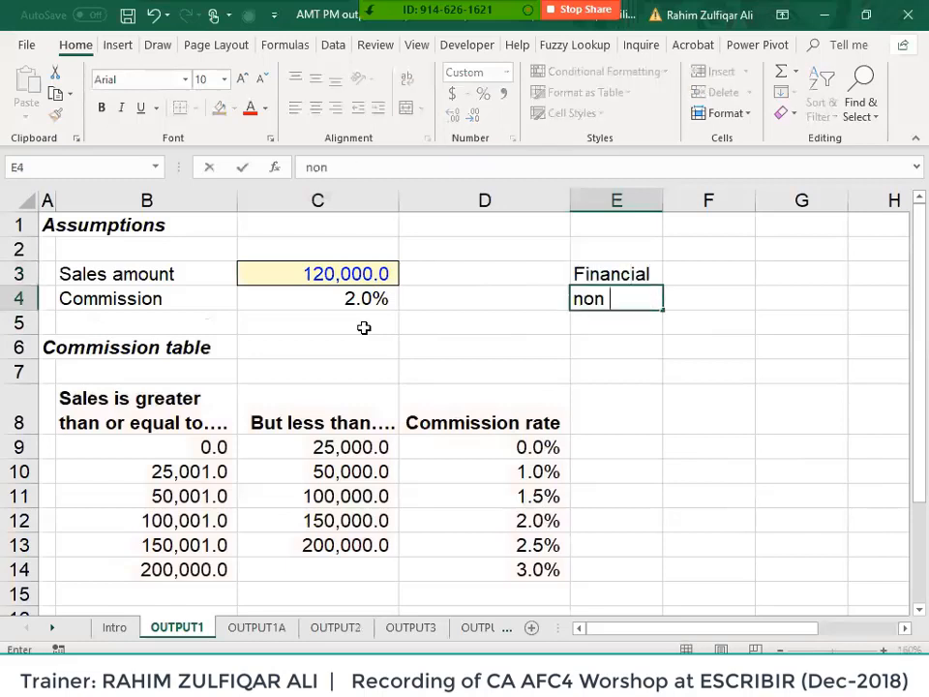
type("financial")
key("Return")
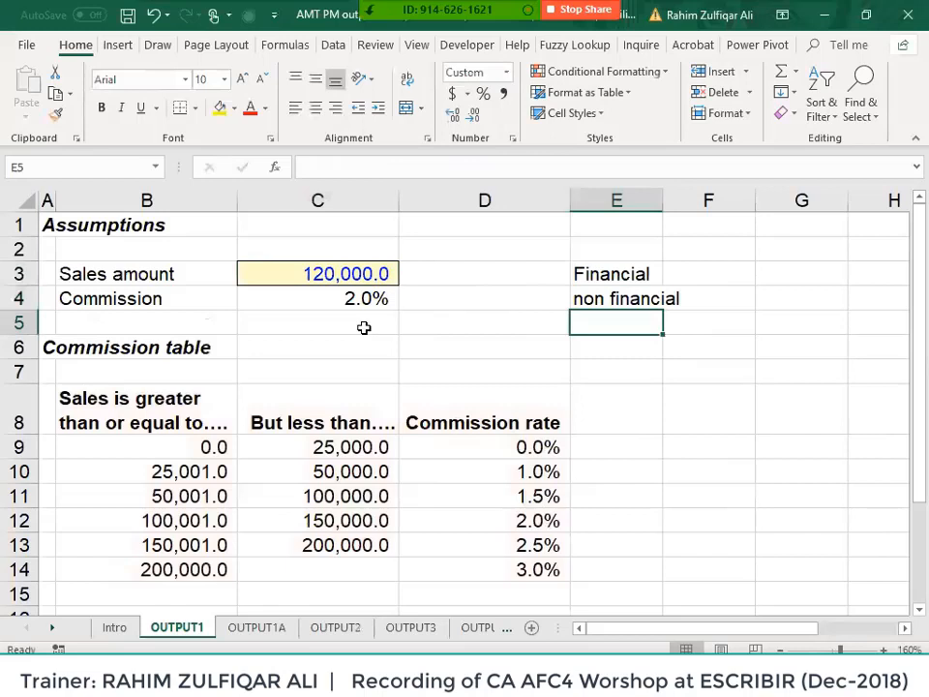
- List flat no, cnic, mobile and employee in F4:F7, widening column E slightly
key("Up")
key("Right")
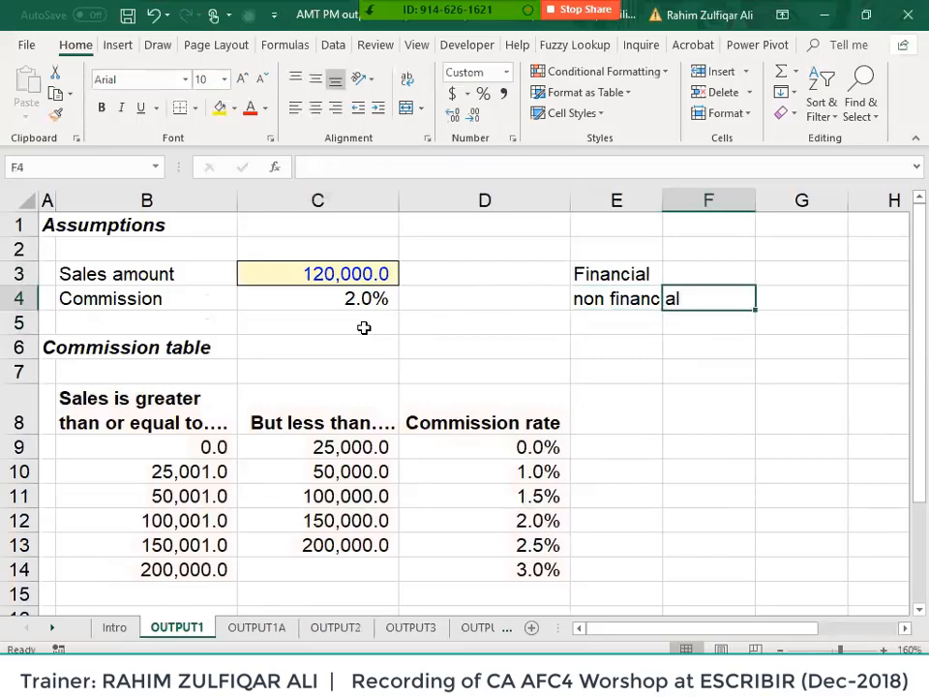
type("flat no")
key("Return")
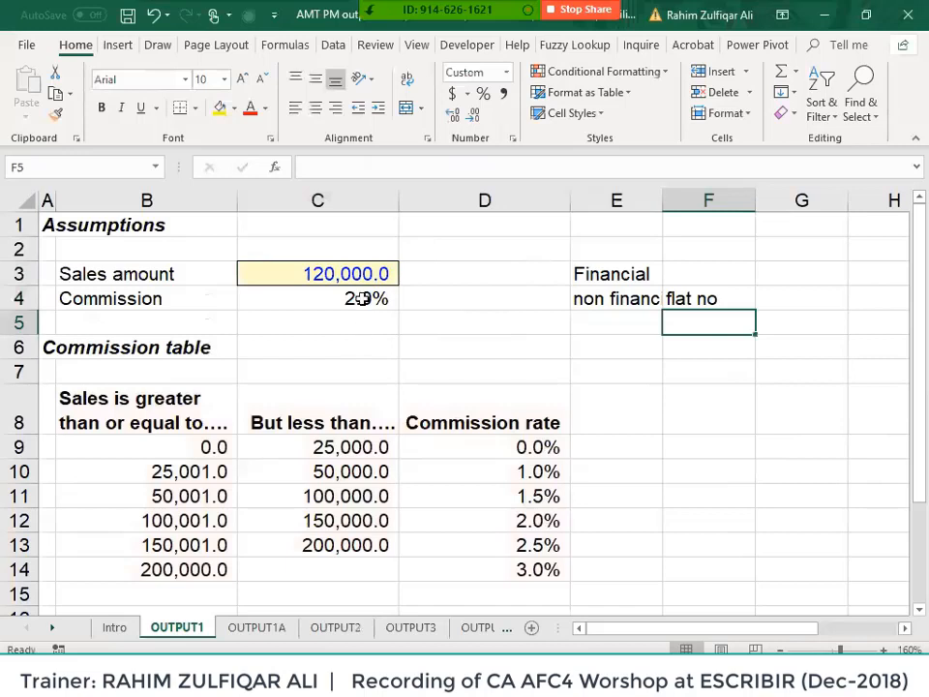
left_click_drag(662, 200, 729, 280)
type("cnic")
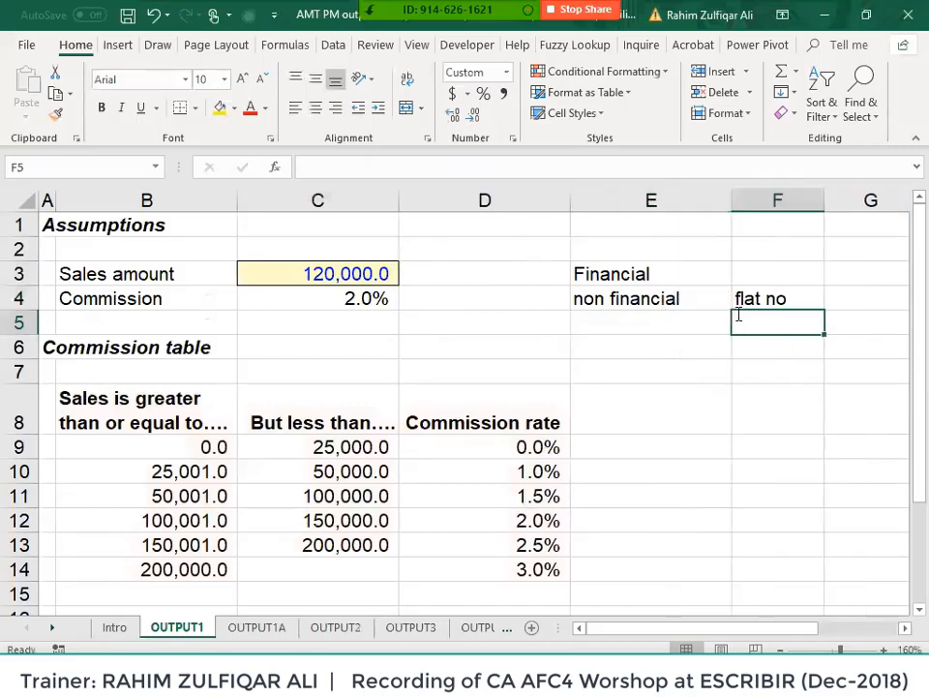
key("Return")
type("mobile")
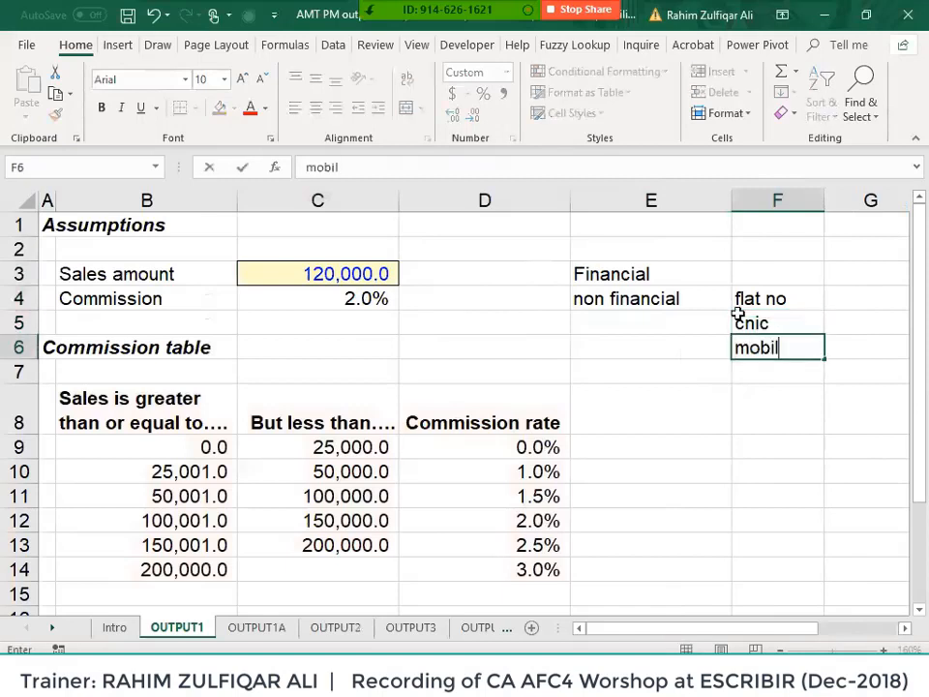
key("Return")
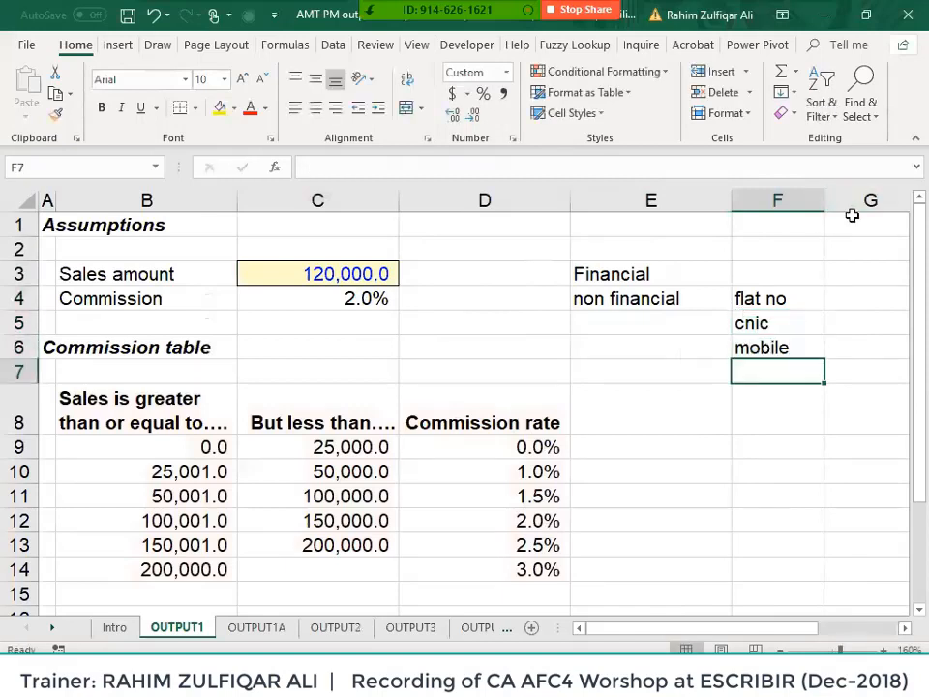
type("employee")
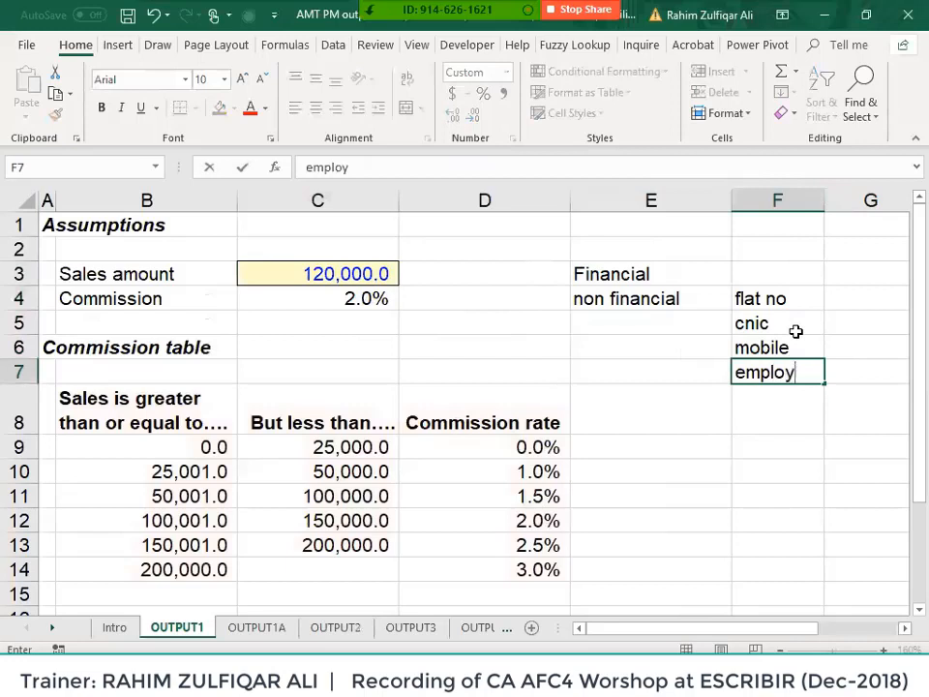
key("Return")
key("Up")
key("Up")
key("Up")
key("Up")
key("Up")
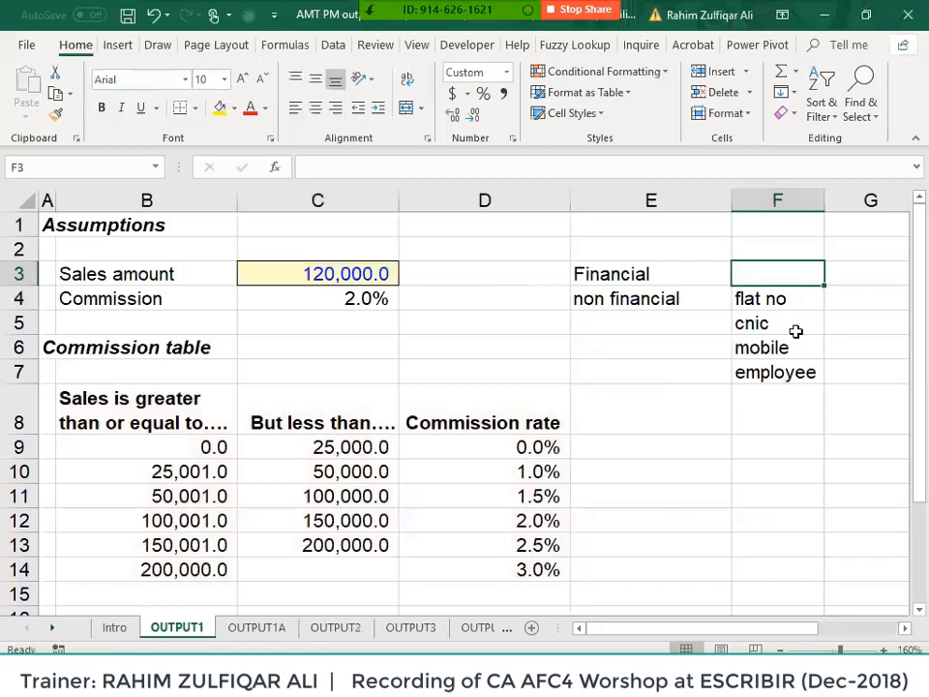
- Enter a sample number in E6 beside mobile
key("Down")
key("Down")
key("Down")
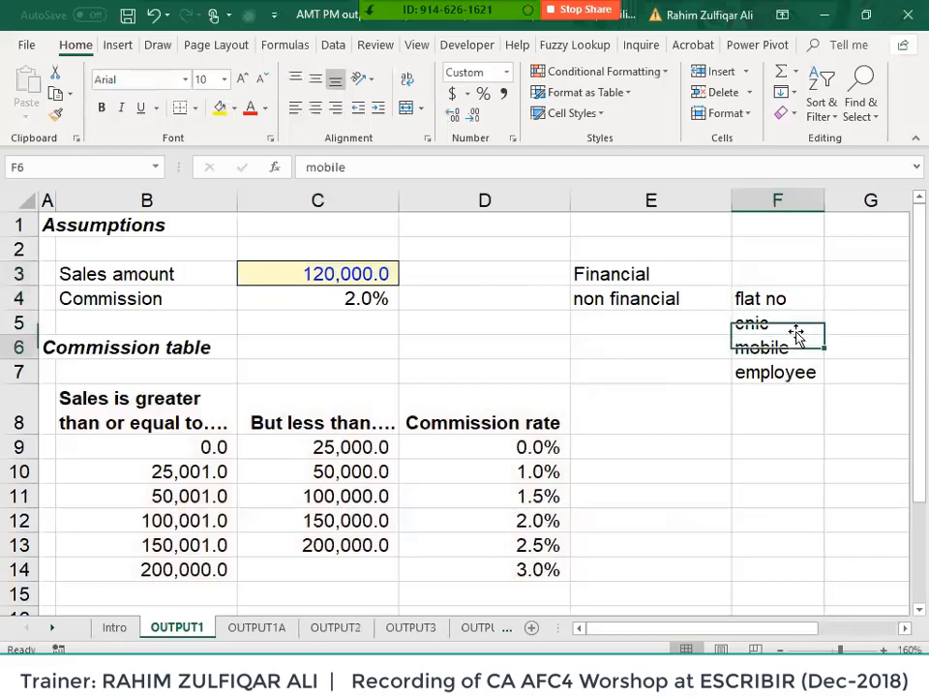
key("Left")
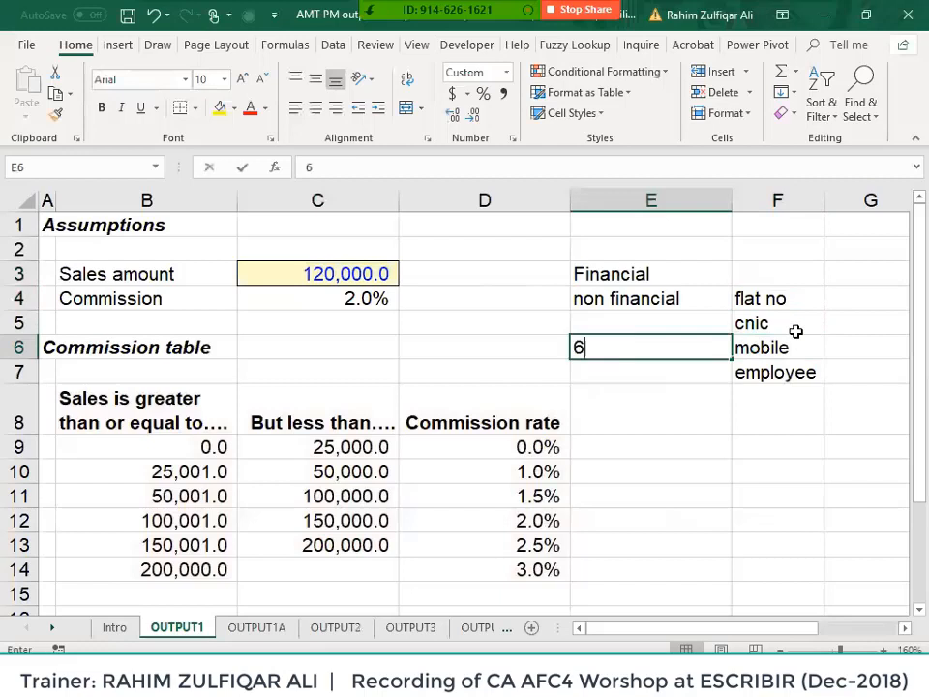
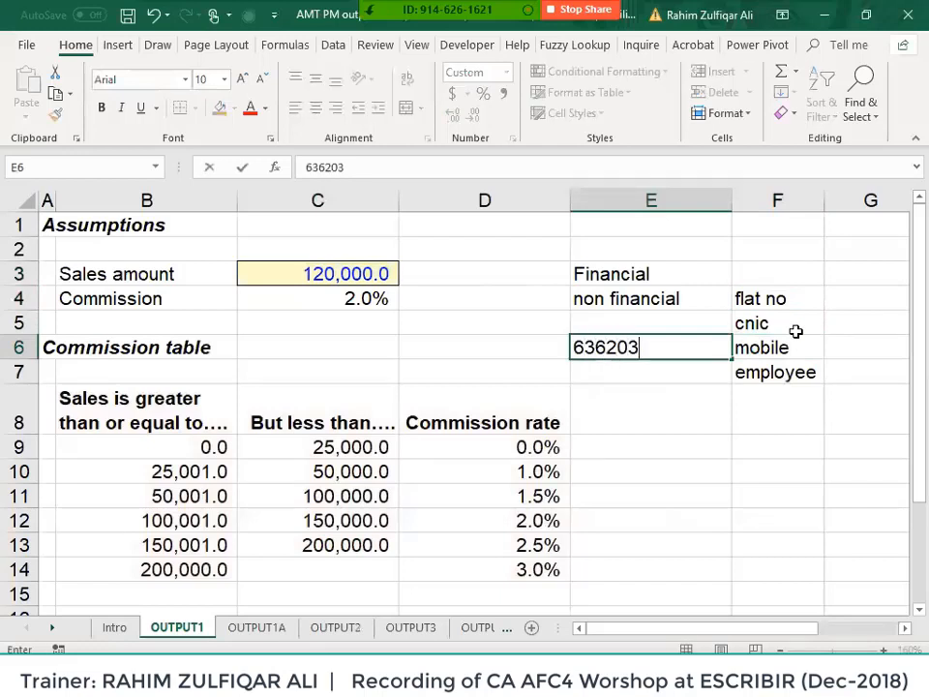
key("Return")
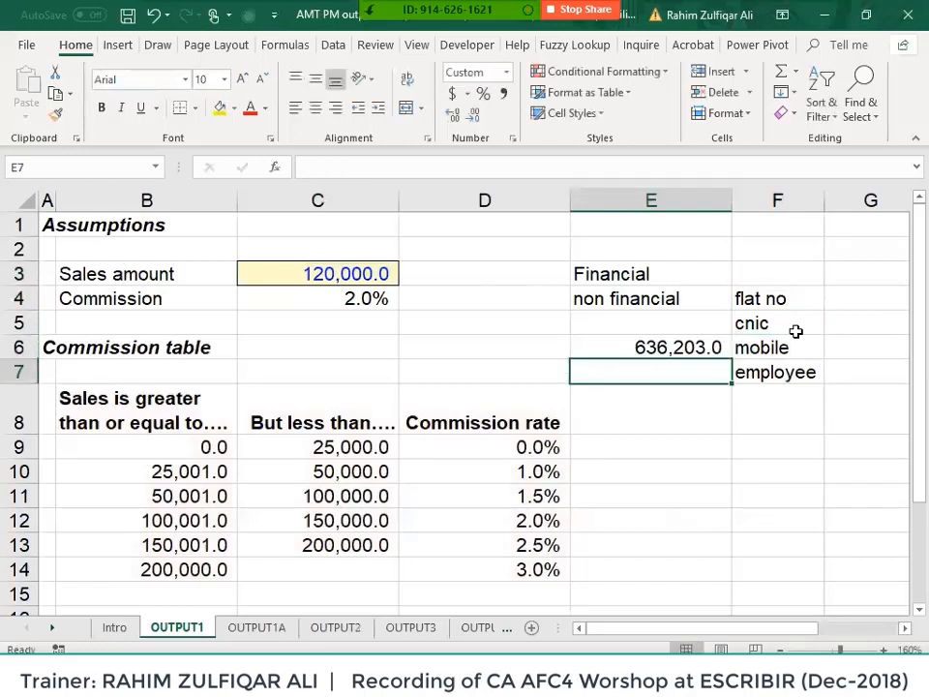
key("Up")
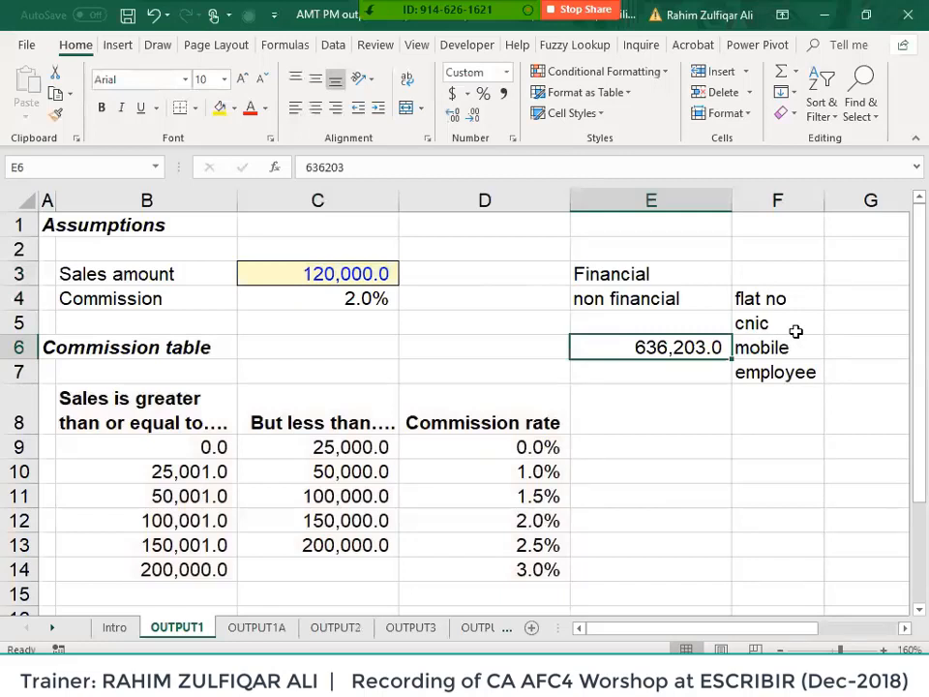
- Delete the sample number from E6 beside mobile
key("Delete")
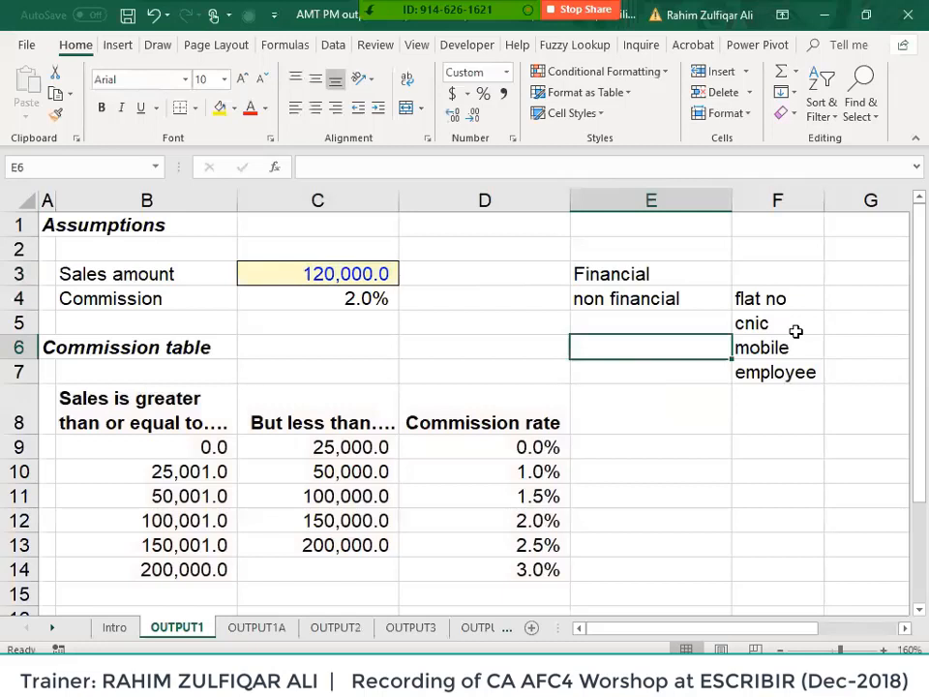
- Clear the Financial notes and field labels from E3:G8
key("Up")
key("Up")
key("Up")
key("shift+Right")
key("shift+Right")
key("shift+Down")
key("shift+Down")
key("shift+Down")
key("shift+Down")
key("shift+Down")
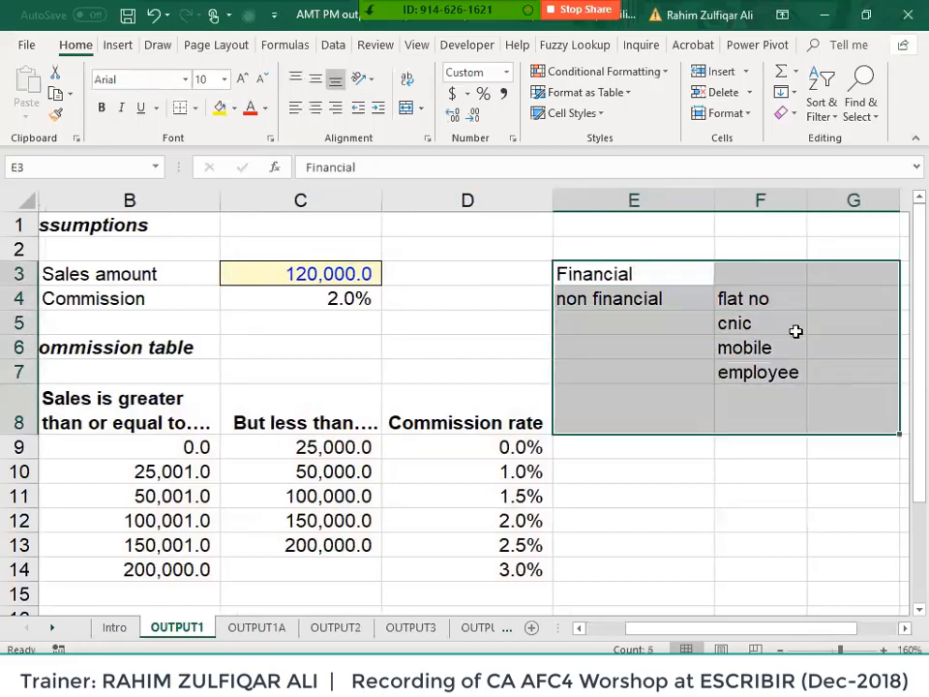
key("Delete")
- Move to the OUTPUT3 sheet showing Blue and the company data table
key("Left")
key("Left")
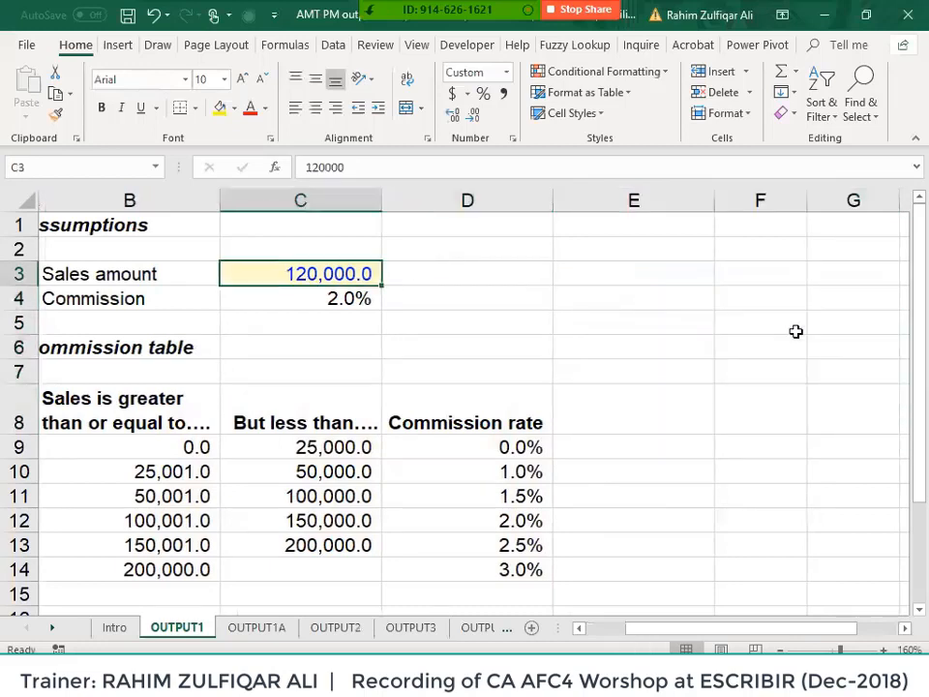
key("Down")
key("Left")
key("Left")
key("Right")
key("Right")
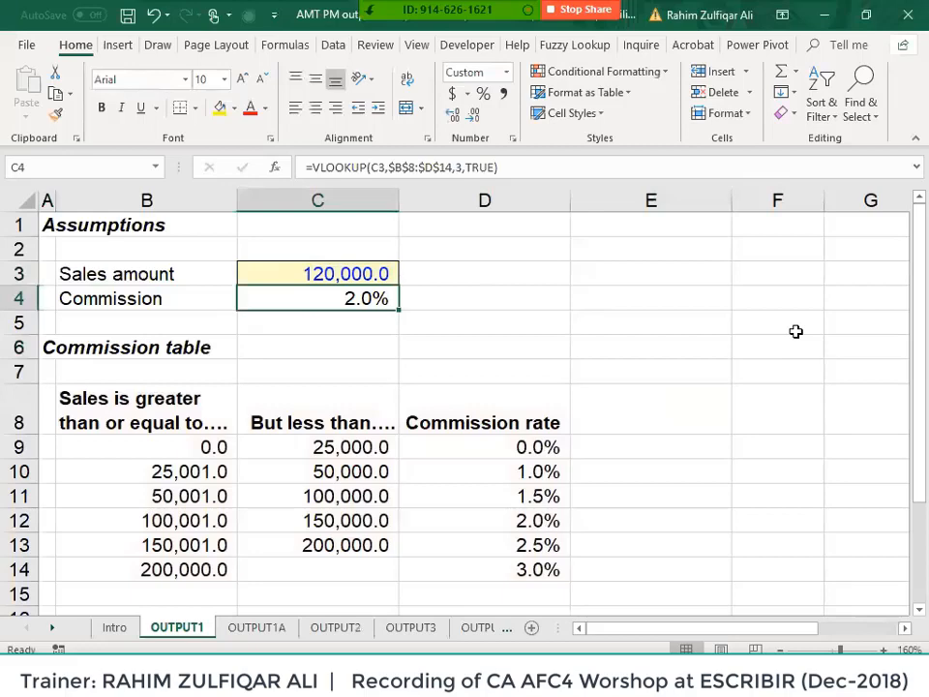
key("ctrl+Page_Down")
key("ctrl+Page_Down")
key("ctrl+Page_Down")
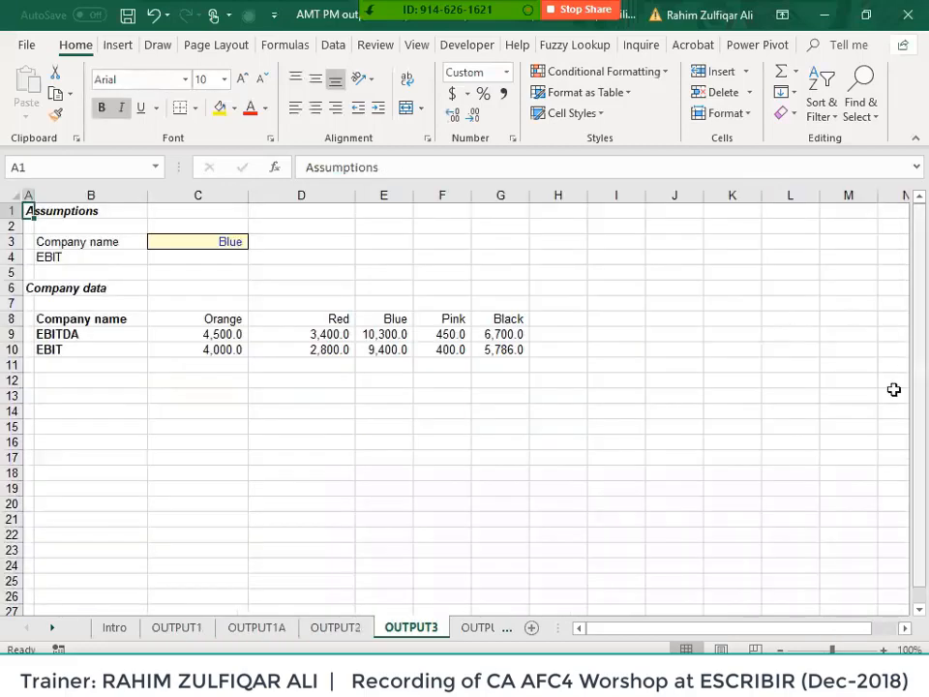
- Replace the EBIT label in B4 with Feb
left_click(234, 301)
scroll(269, 284, "up", 5, "ctrl")
scroll(270, 284, "up", 3, "ctrl")
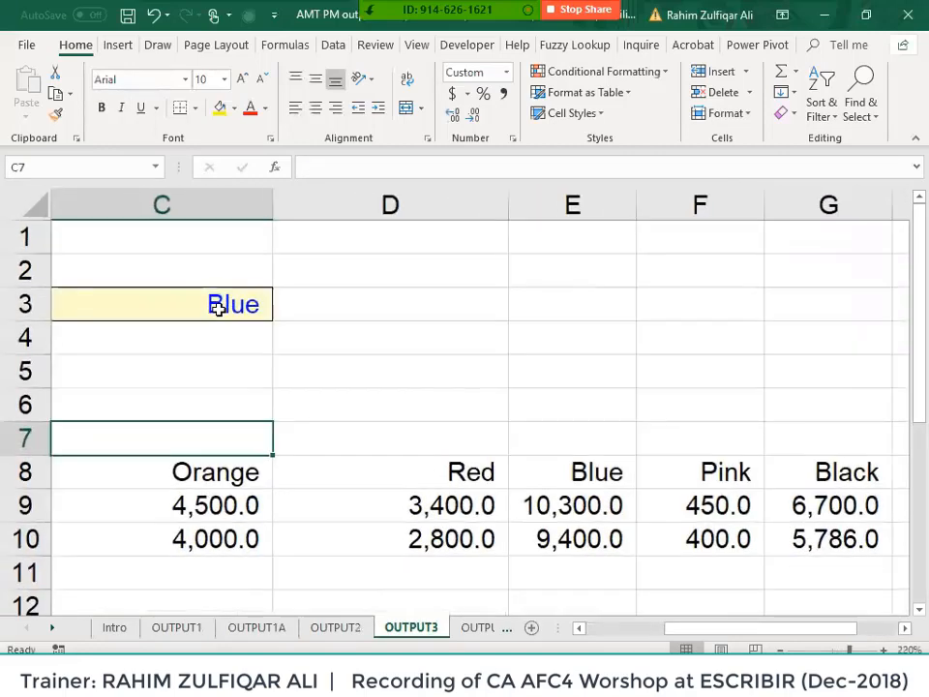
key("Left")
key("Left")
key("Right")
key("Right")
key("Left")
key("Left")
key("Up")
key("Up")
key("Up")
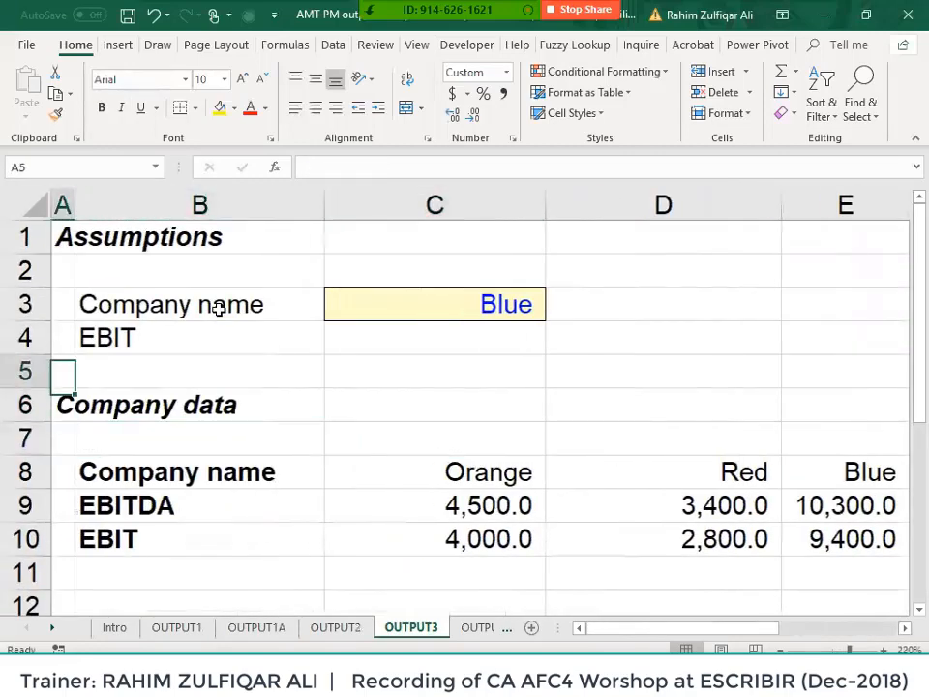
key("Right")
type("Feb")
key("Return")
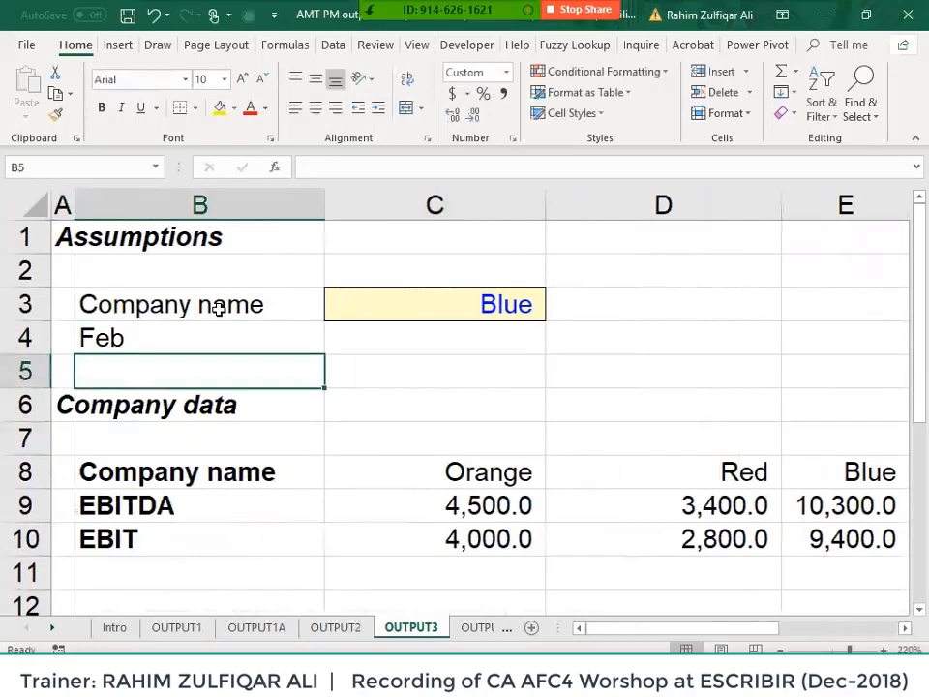
- Label the table rows Jan in B9 and Feb in B10, then select the company header row
key("Down")
key("Down")
key("Down")
key("Down")
type("Jan")
key("Return")
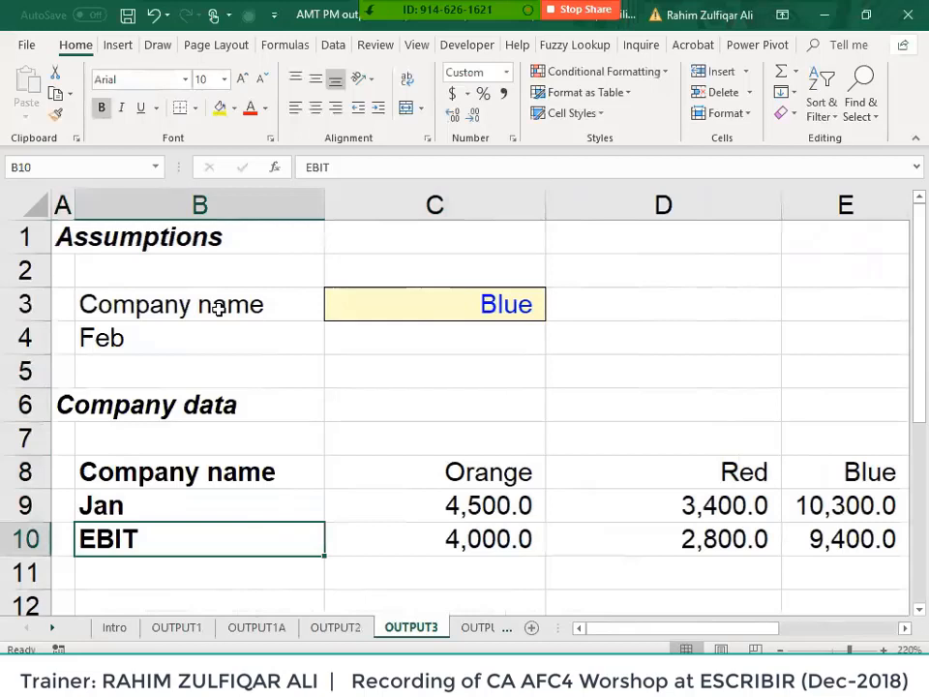
type("Feb")
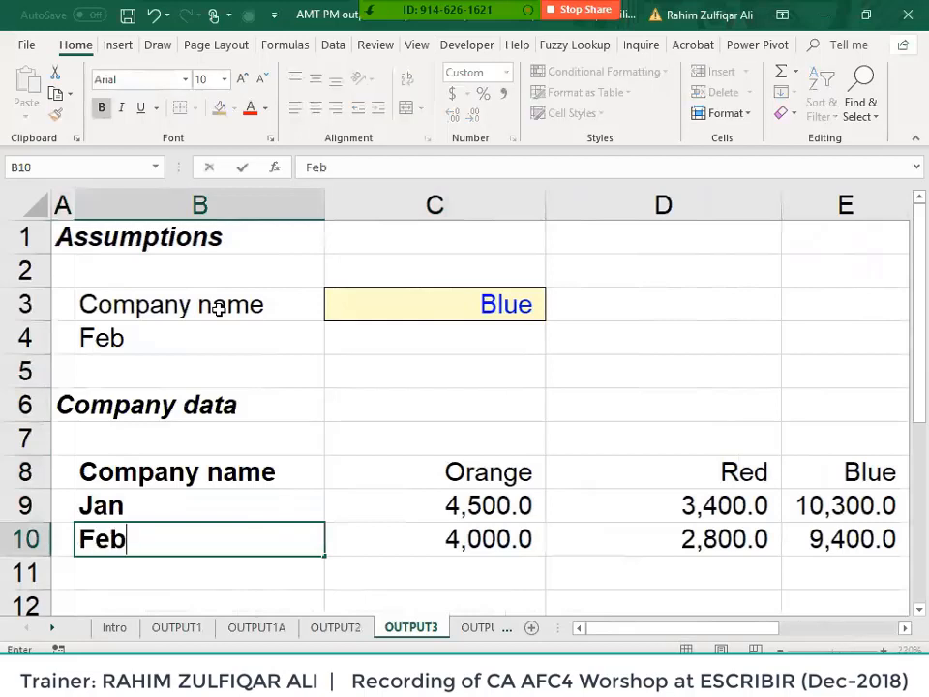
key("Return")
key("Up")
key("Up")
key("Up")
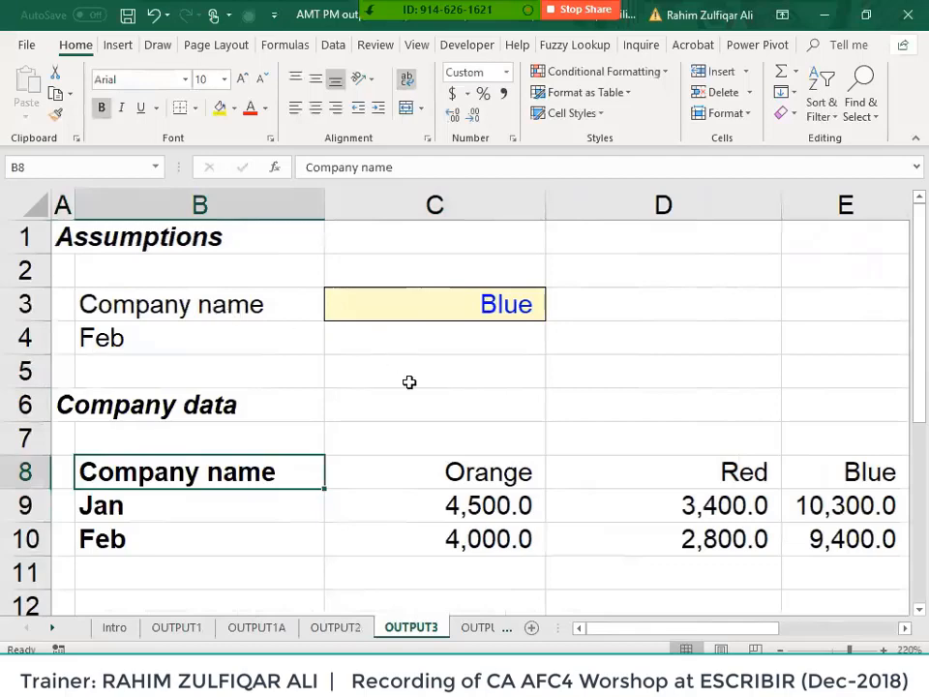
scroll(408, 381, "down", 4)
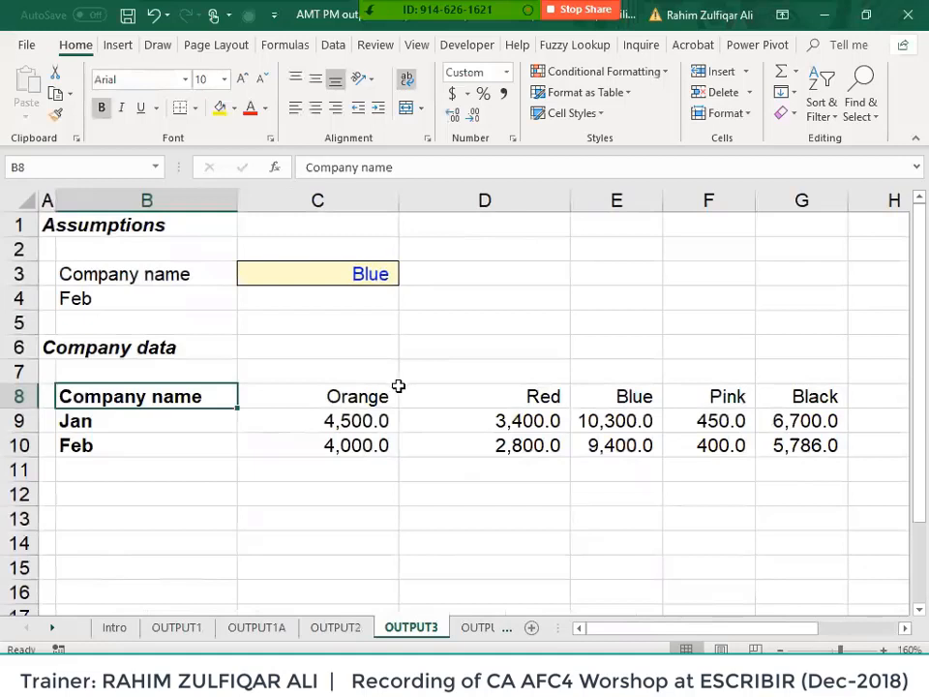
left_click_drag(193, 396, 616, 396)
left_click_drag(212, 418, 377, 443)
left_click_drag(145, 421, 661, 420)
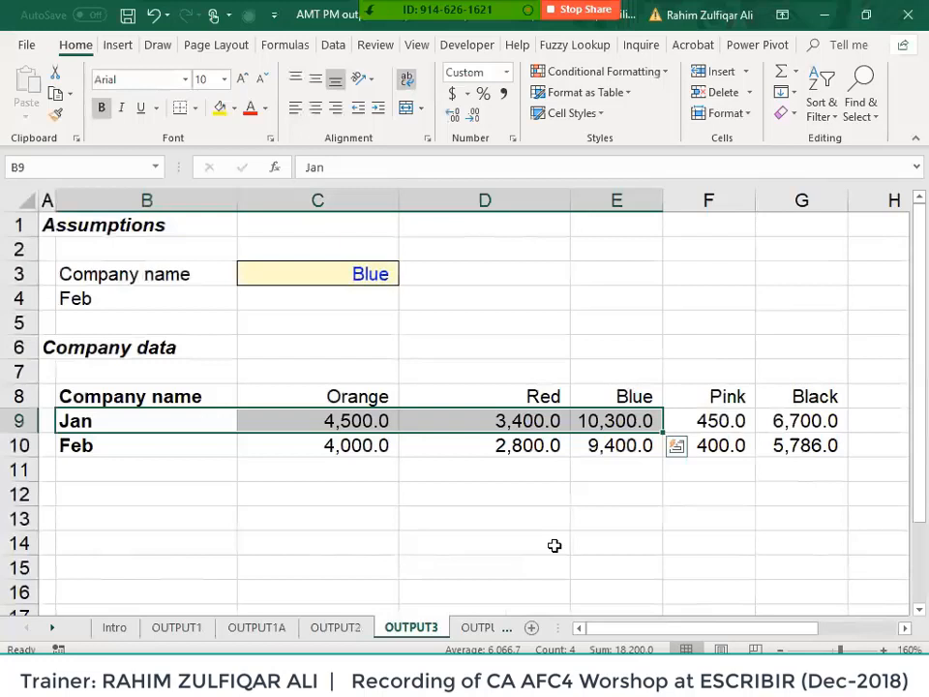
- Start an HLOOKUP in C4 that looks up C3 in the absolute range $B$8:$G$10
left_click(365, 303)
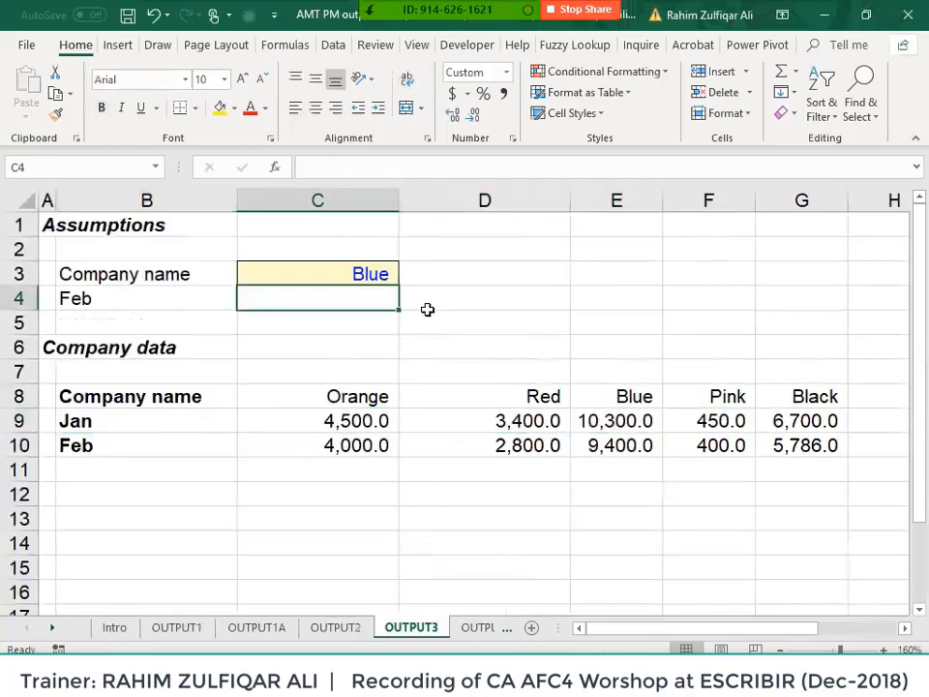
type("=hloo")
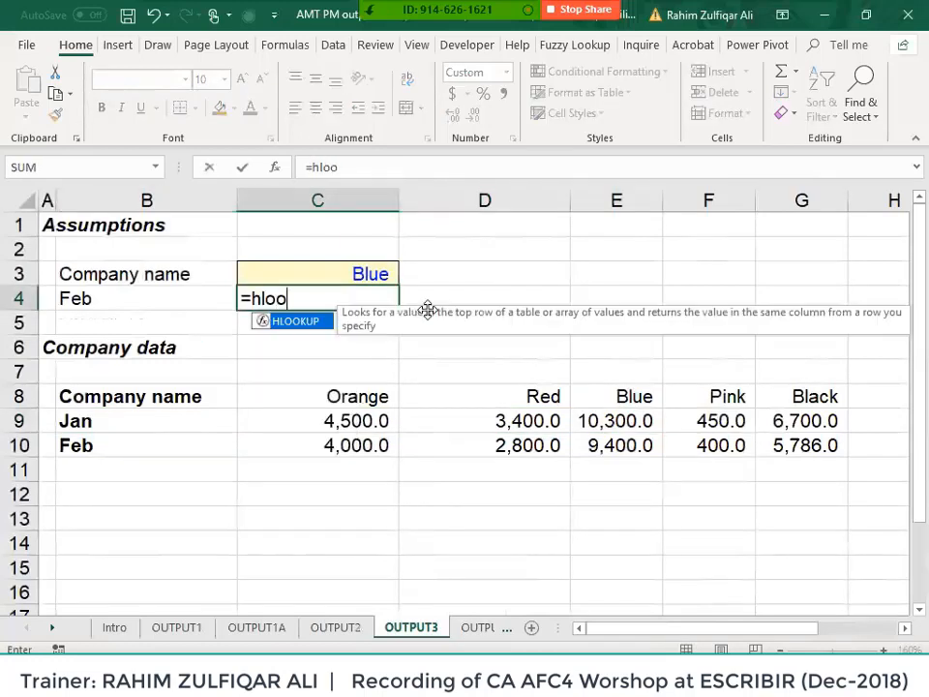
key("Tab")
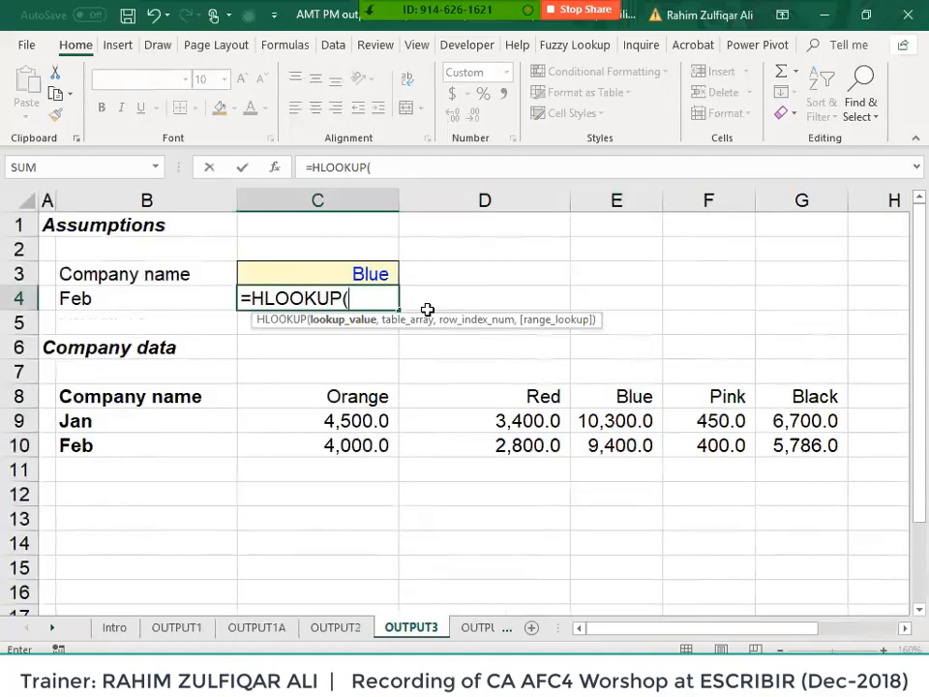
key("Up")
type(",")
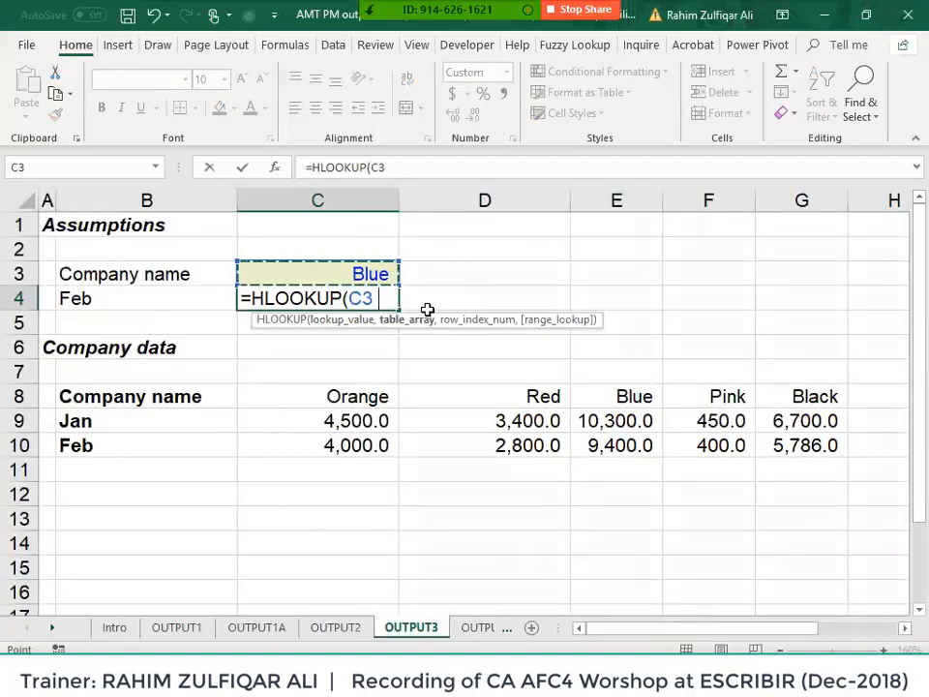
key("Down")
key("Down")
key("Down")
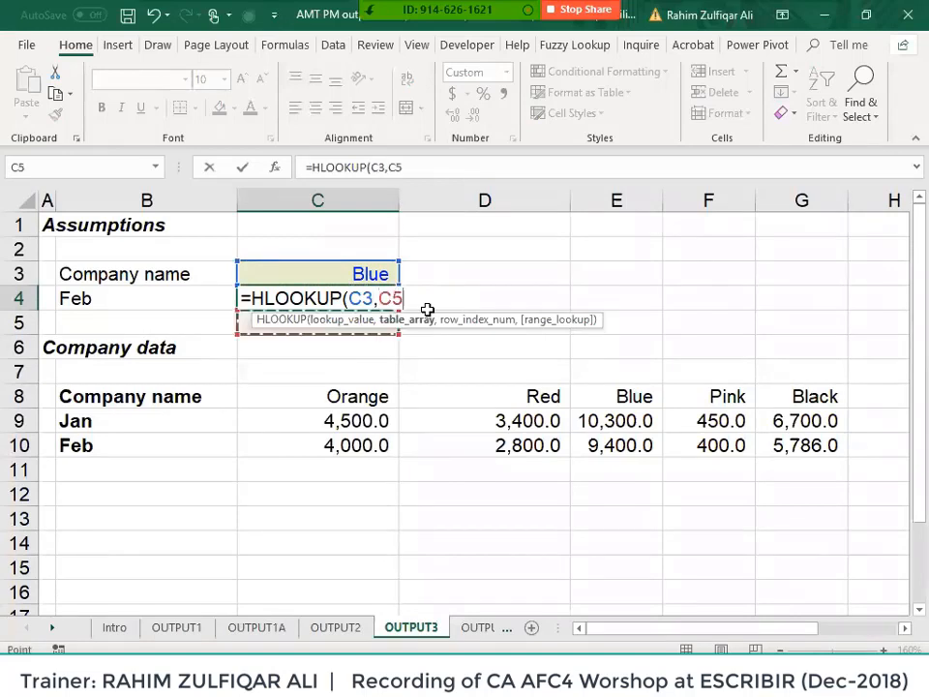
key("Left")
key("Down")
key("Down")
key("Up")
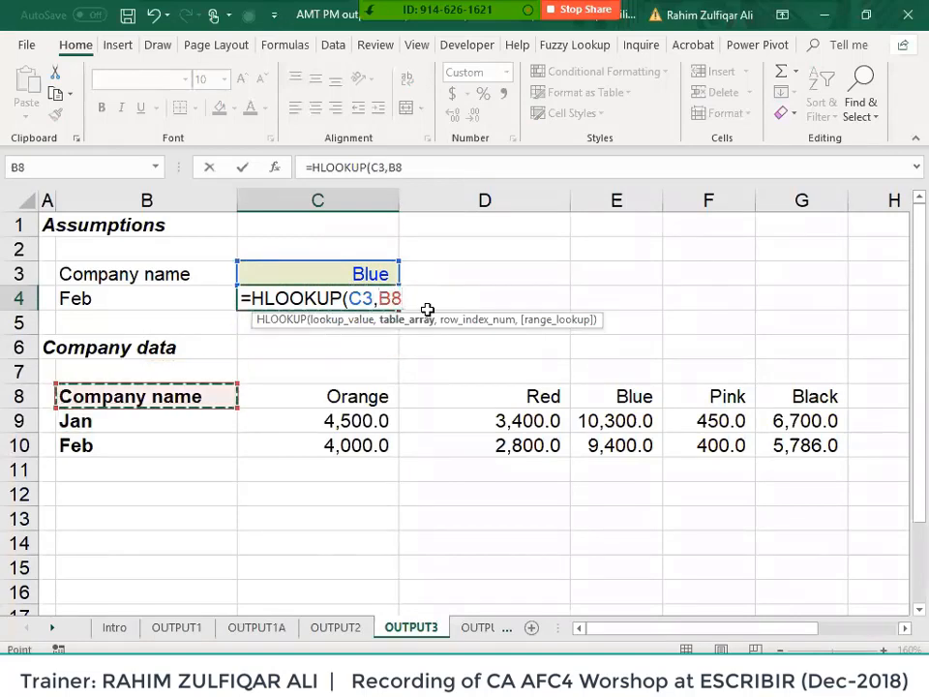
key("ctrl+shift+Right")
key("ctrl+shift+Down")
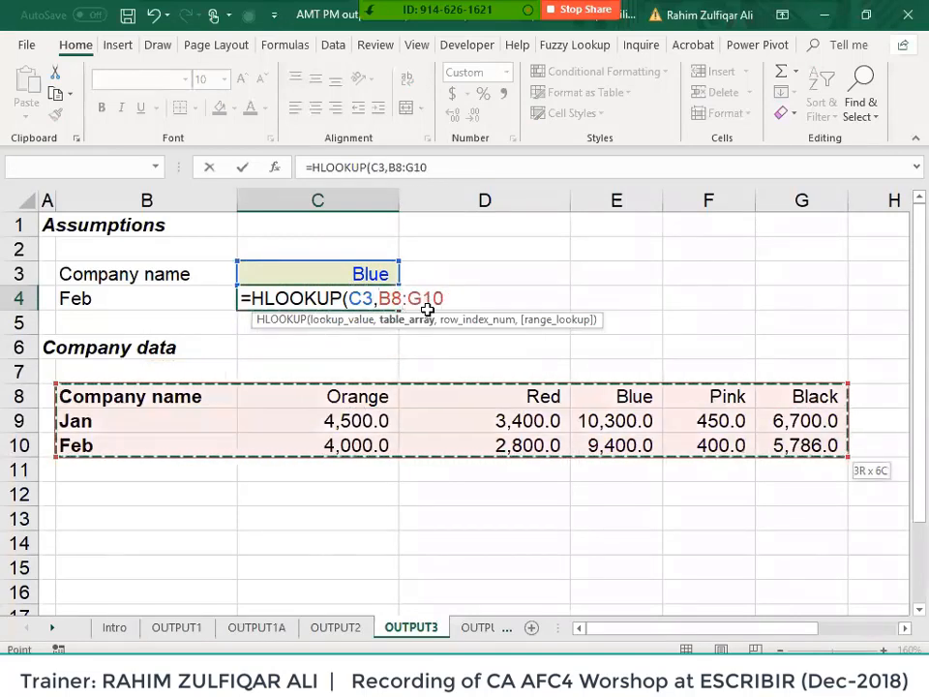
key("F4")
- Finish the HLOOKUP with row index 3 and TRUE (approximate match); it returns #N/A
type(",")
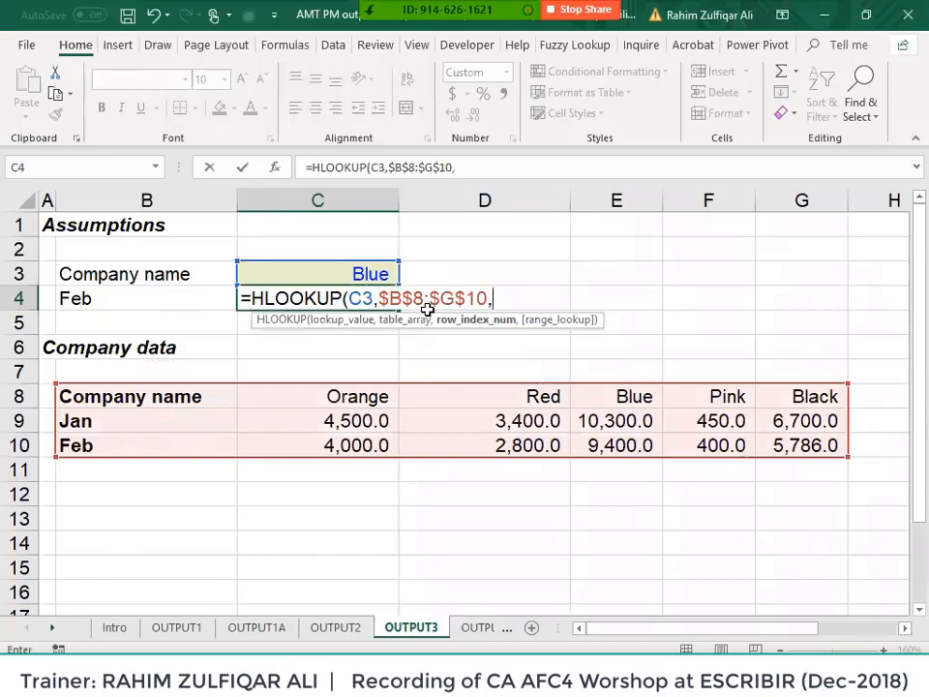
type("3,")
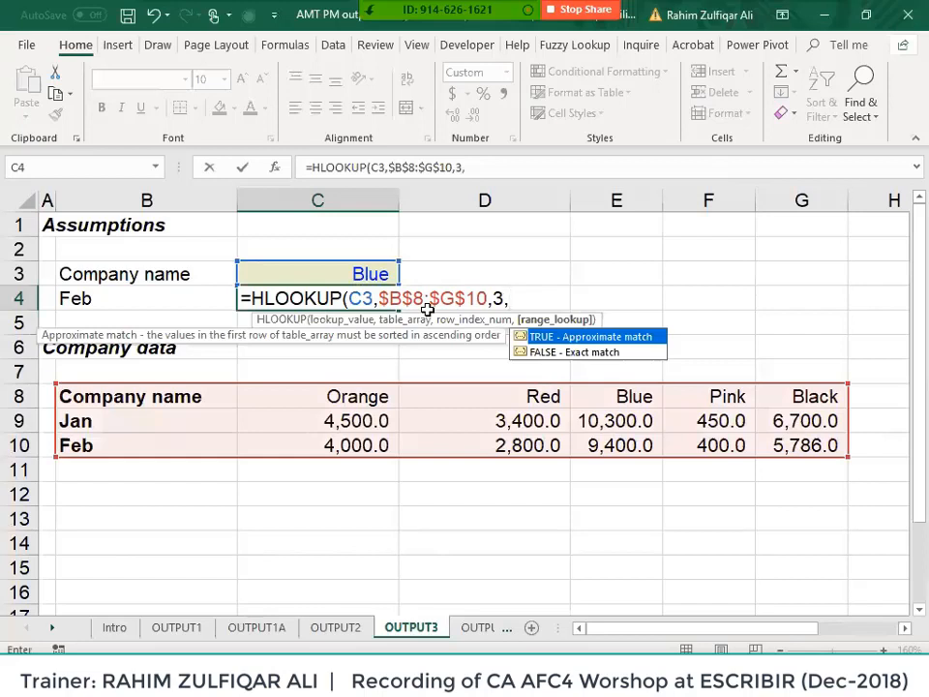
type("true)")
key("Return")
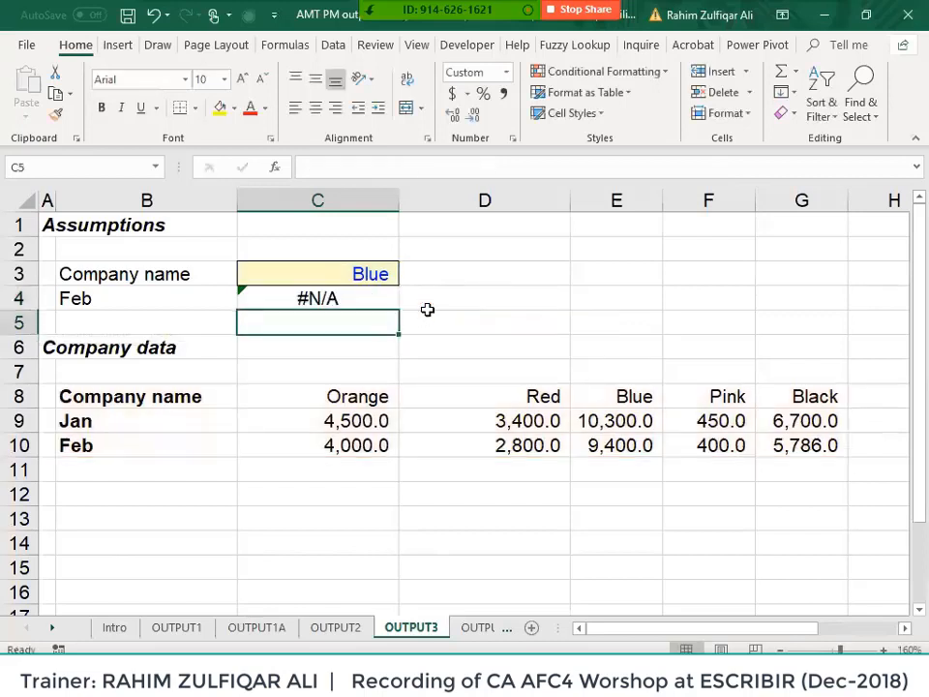
- Reopen C4's formula for editing and call up Excel Help on the lookup function
key("Up")
key("F2")
key("F1")
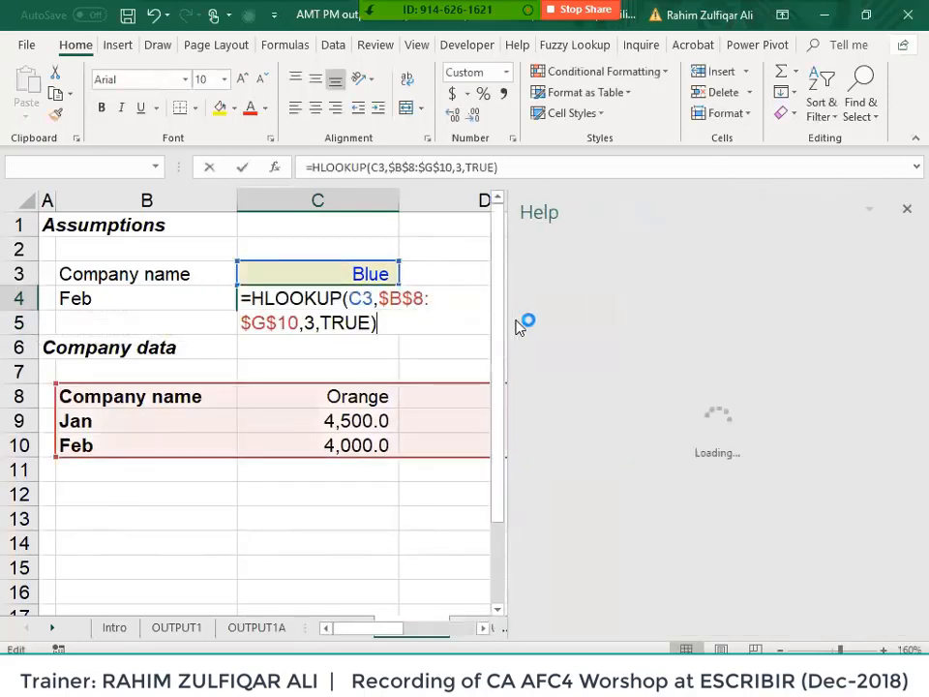
- Close the Help pane and request function help again while editing C4
left_click(371, 322)
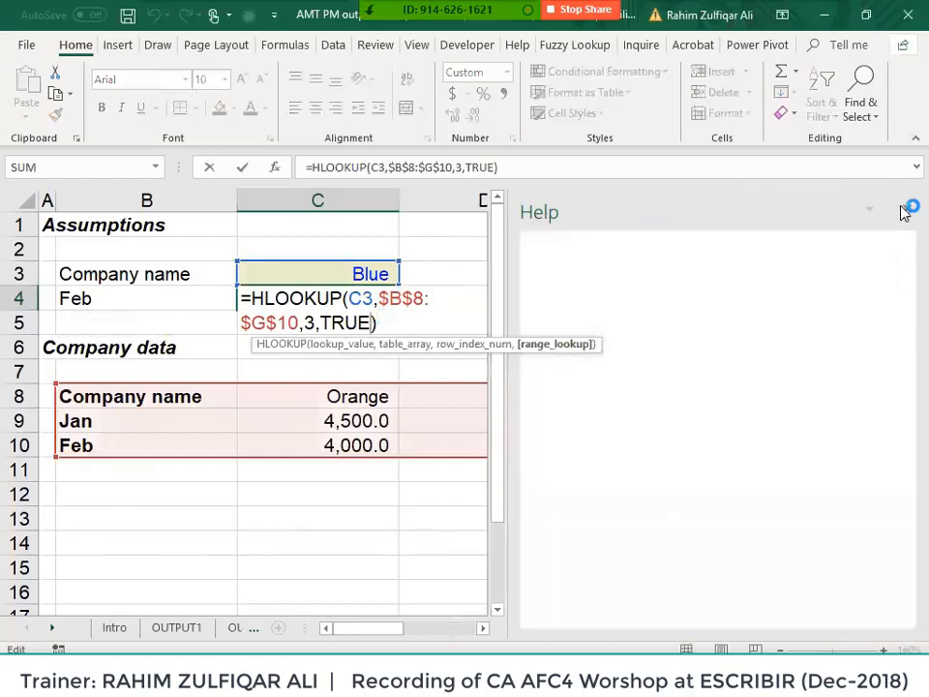
left_click(903, 212)
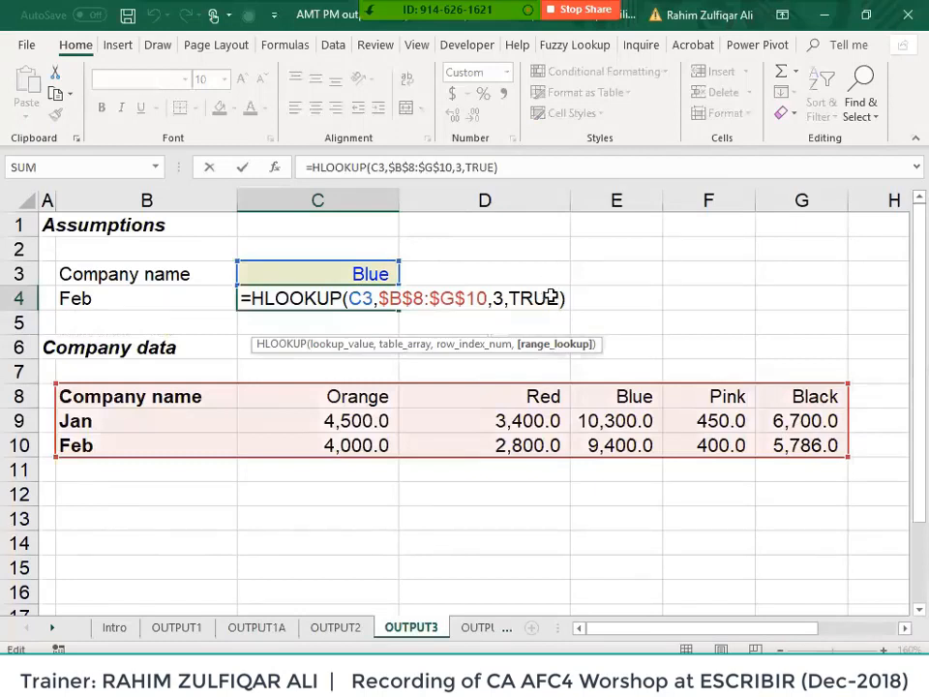
key("F1")
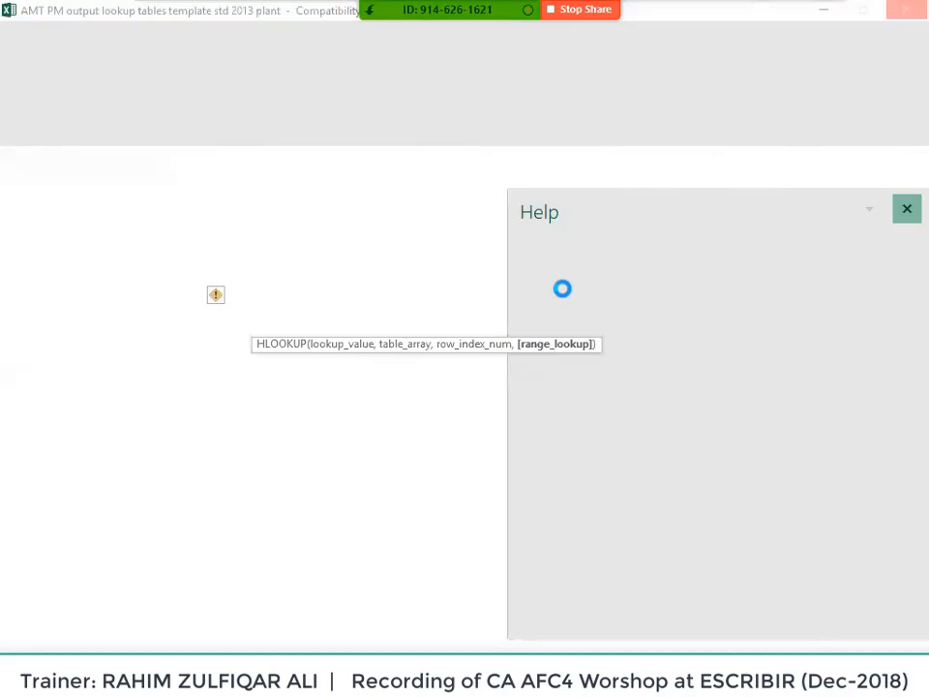
- Switch away from the frozen Excel window and launch Task Manager with Ctrl+Shift+Esc
key("alt+Tab")
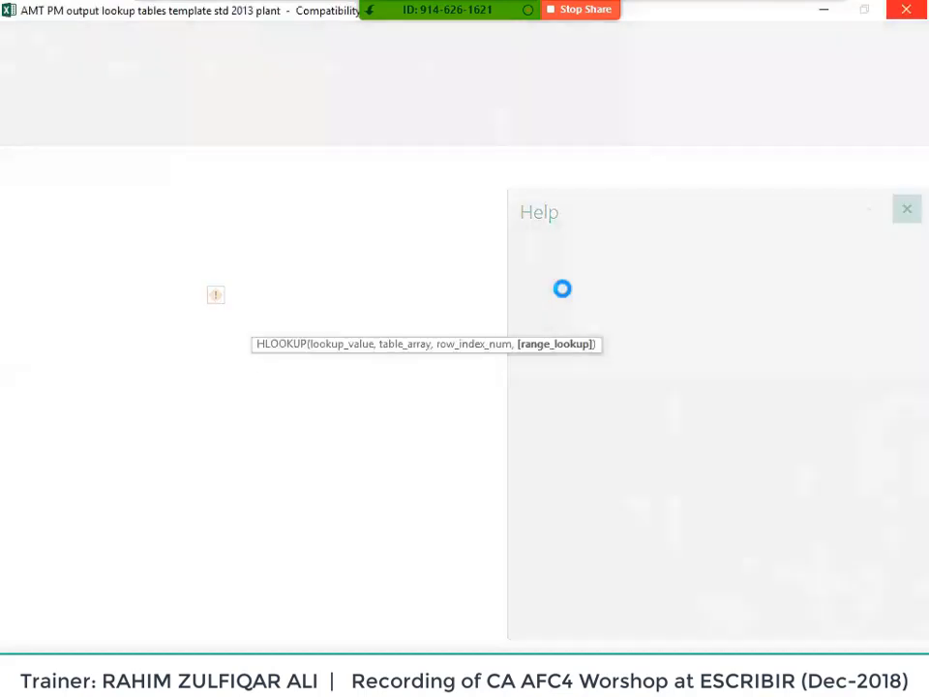
key("alt+Tab")
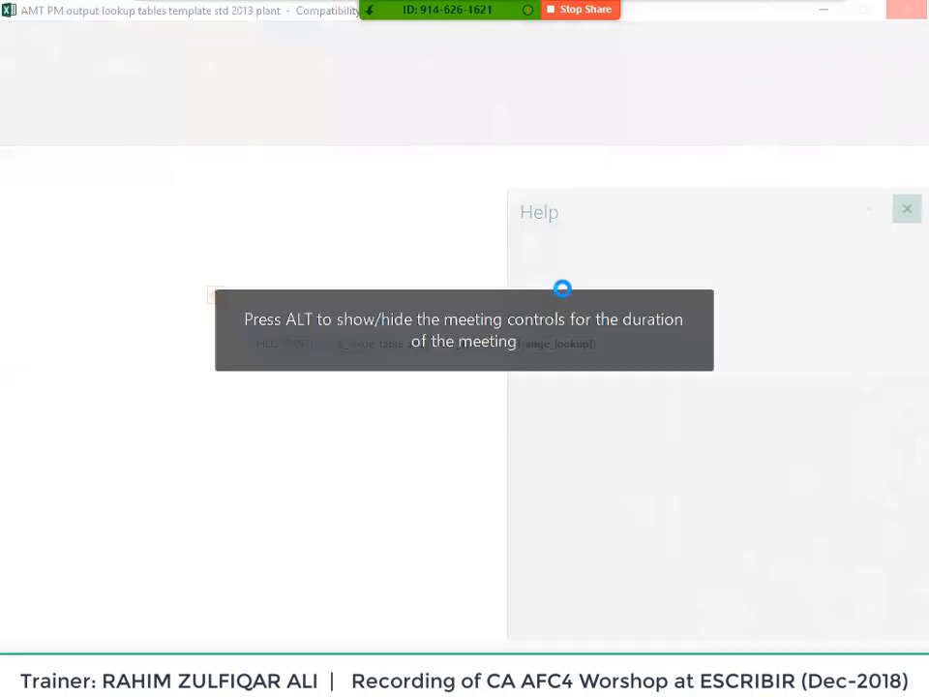
key("ctrl+shift+Escape")
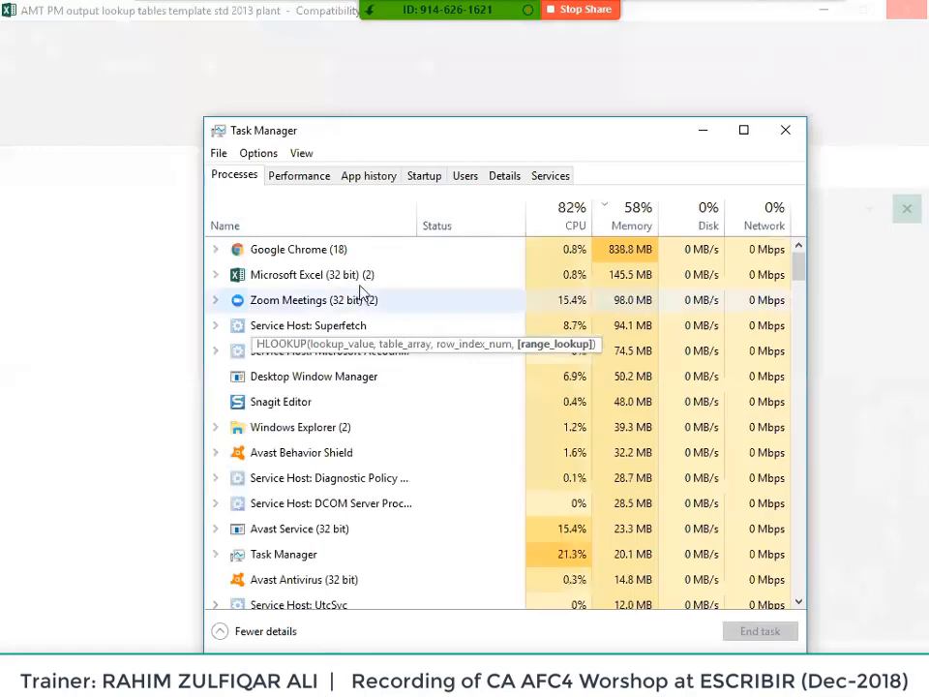
- End the frozen Microsoft Excel task in Task Manager, then minimize Task Manager
right_click(363, 278)
left_click(408, 328)
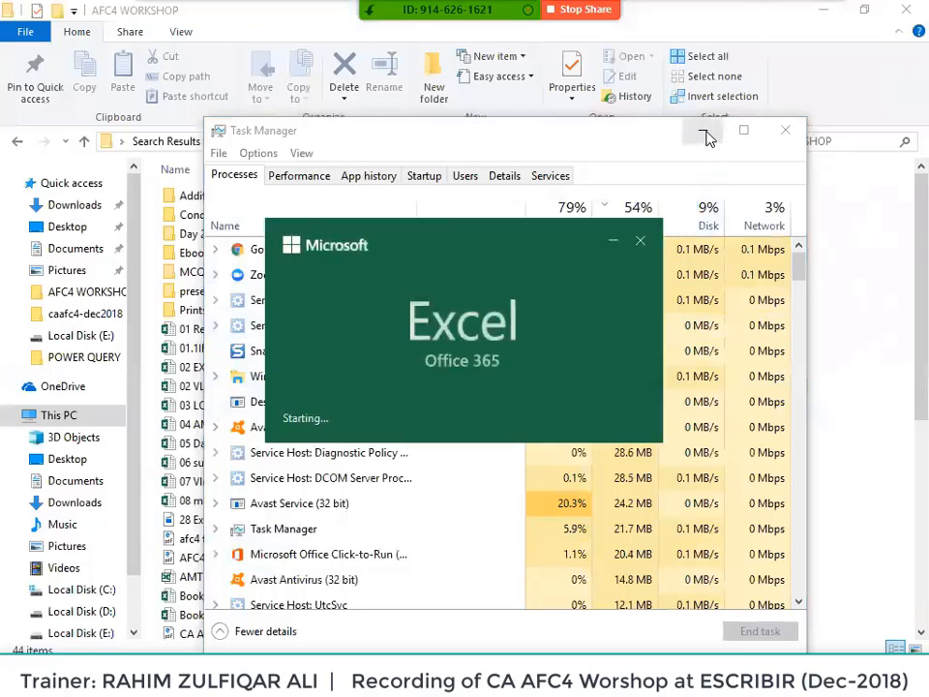
left_click(706, 132)
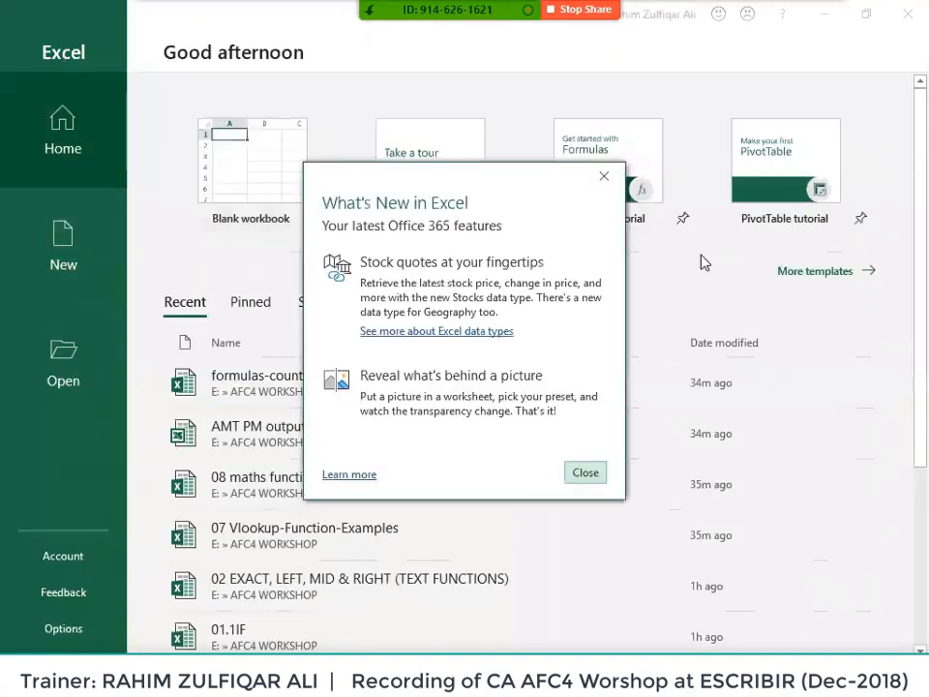
- Reopen the AMT PM output lookup tables workbook from Recent and enter its password
left_click(603, 177)
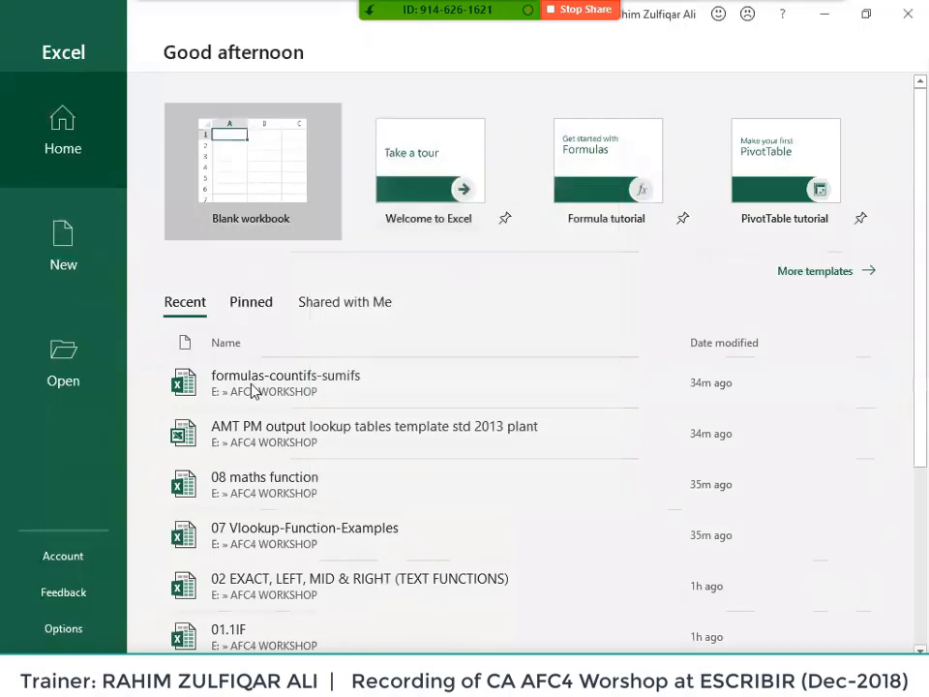
left_click(254, 432)
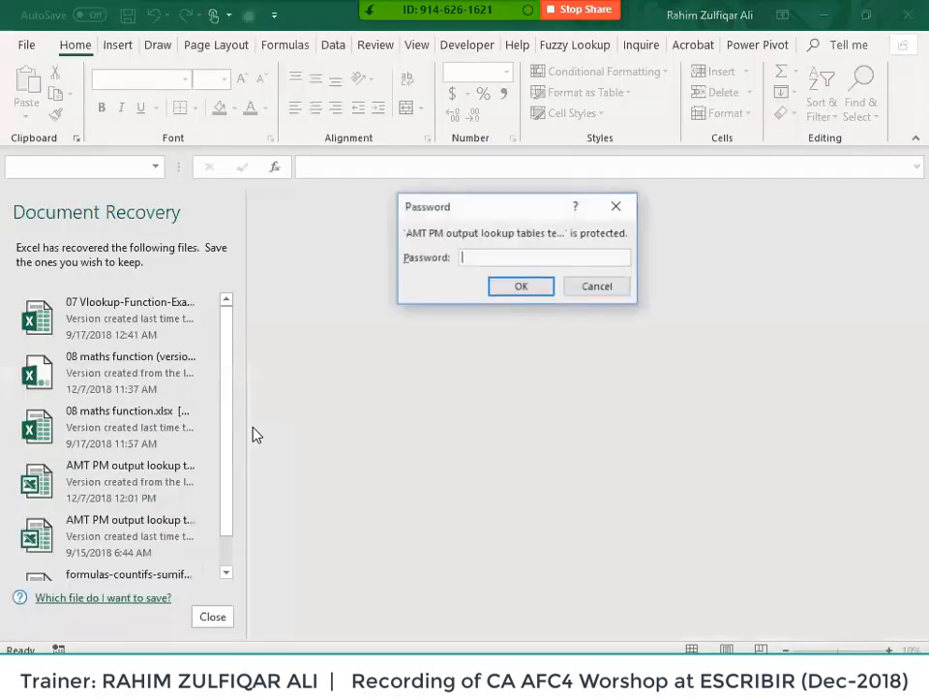
type("*****")
key("Return")
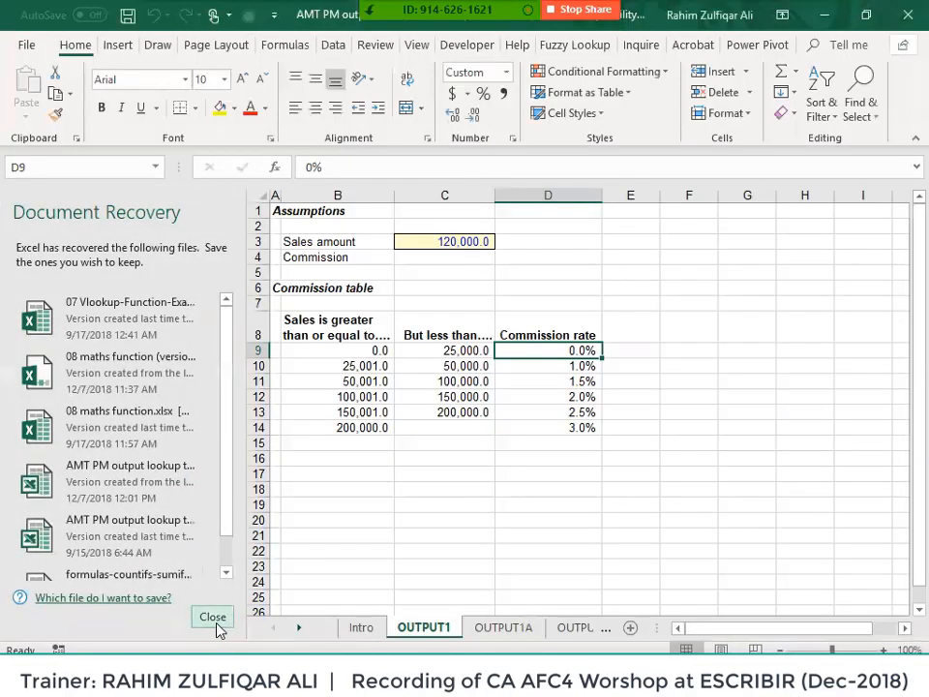
- Discard the recovered file versions and return to the OUTPUT3 sheet
left_click(214, 622)
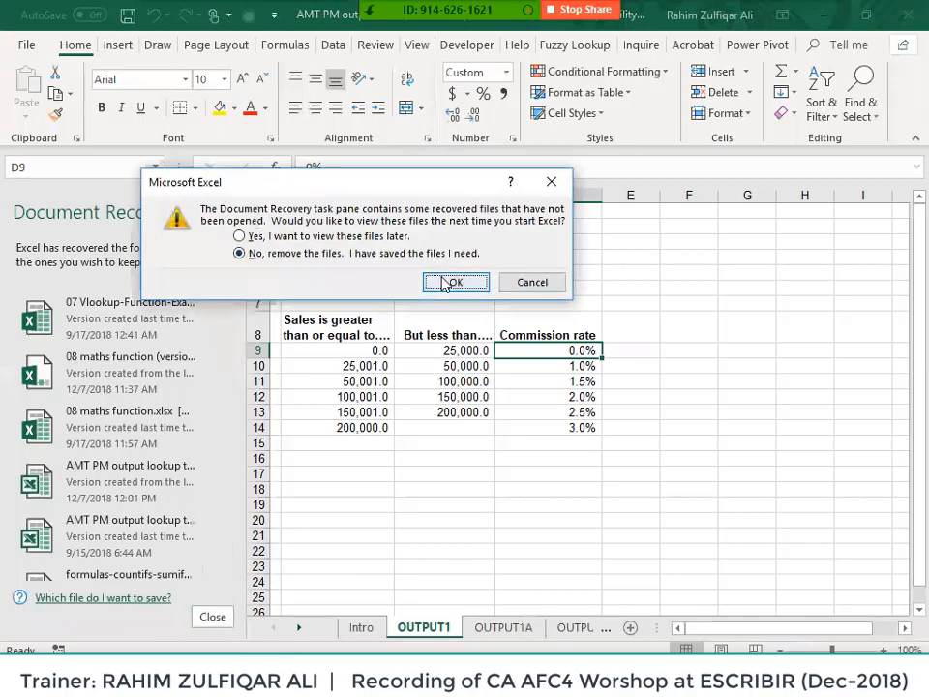
left_click(452, 282)
left_click(488, 626)
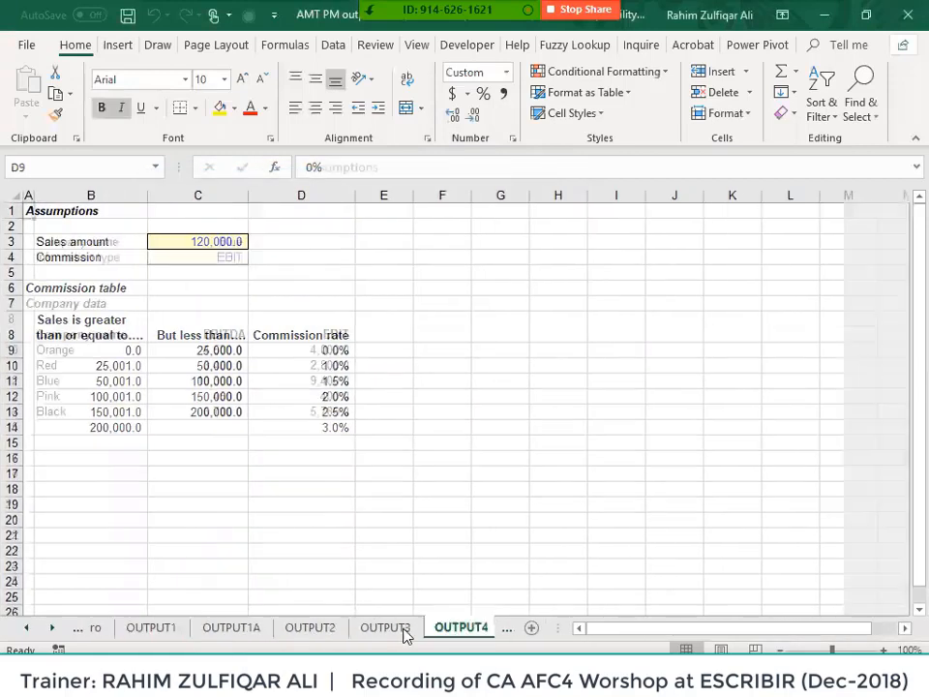
left_click(360, 628)
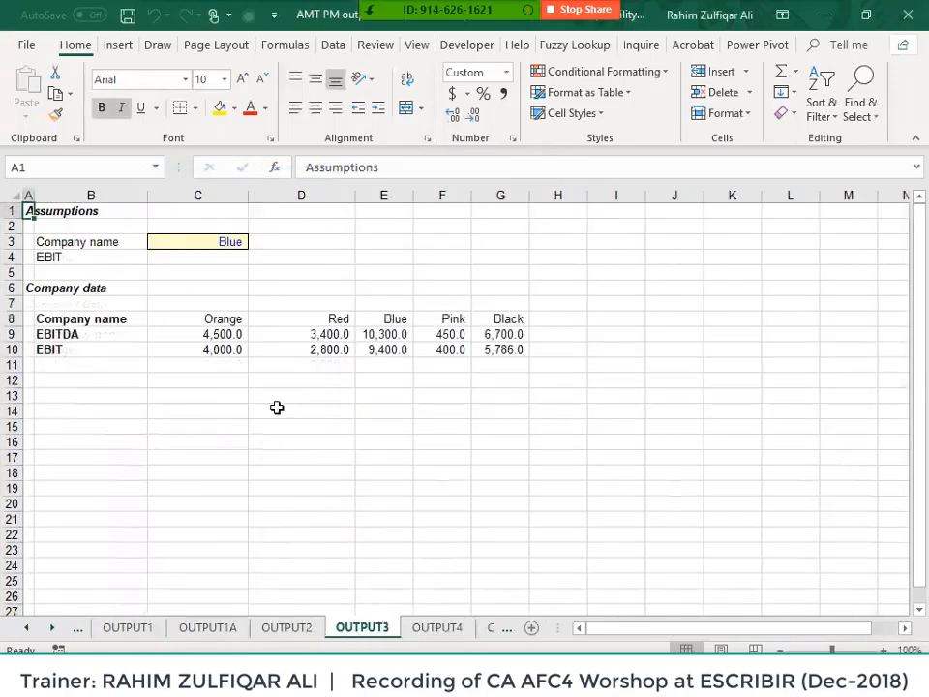
- Rebuild C4's HLOOKUP looking up C3 in the locked table range $B$8:$G$10
scroll(276, 407, "up", 3)
left_click(331, 288)
type("-=")
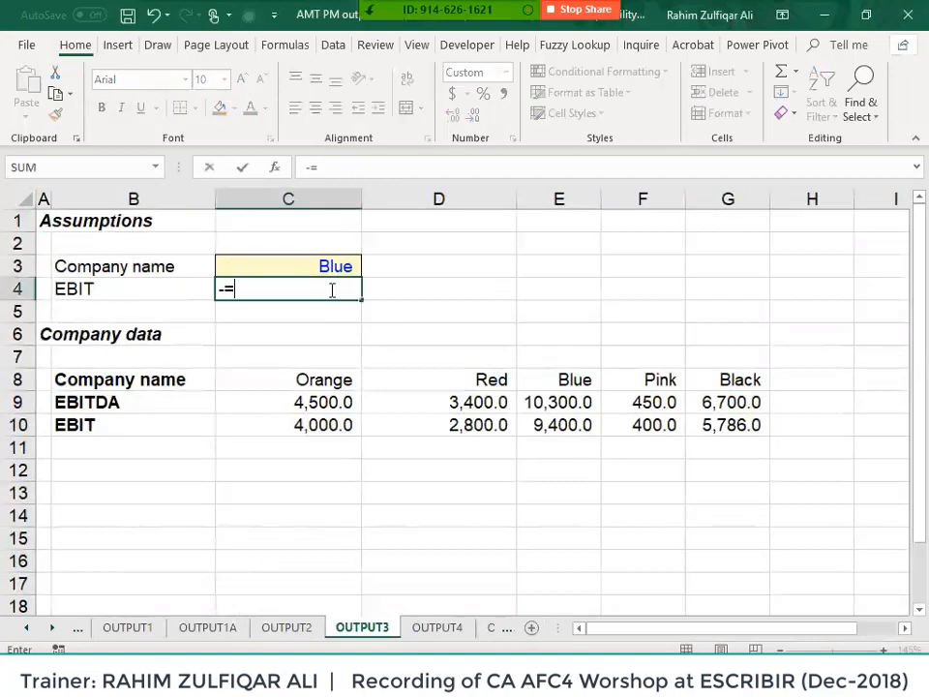
key("Escape")
type("=hl")
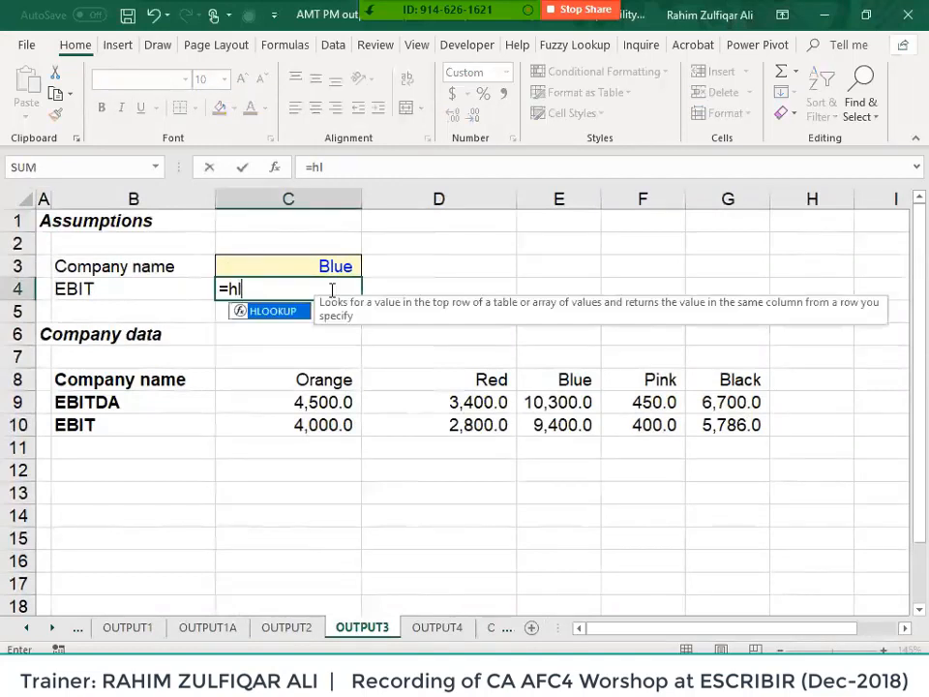
key("Tab")
key("Up")
type(",")
key("Down")
key("Down")
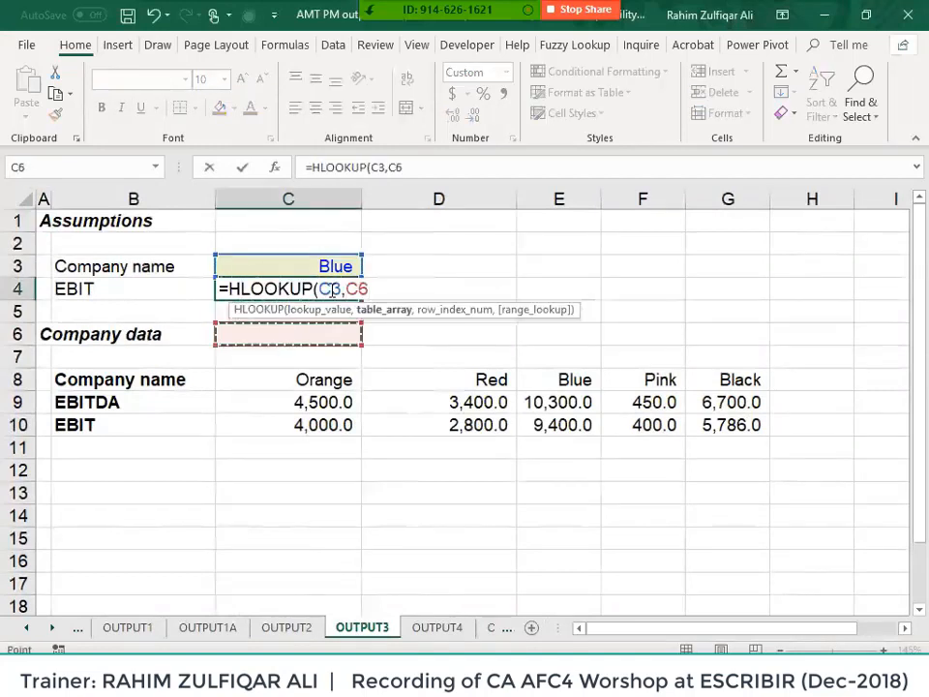
key("Down")
key("Down")
key("Left")
key("ctrl+shift+Right")
key("ctrl+shift+Down")
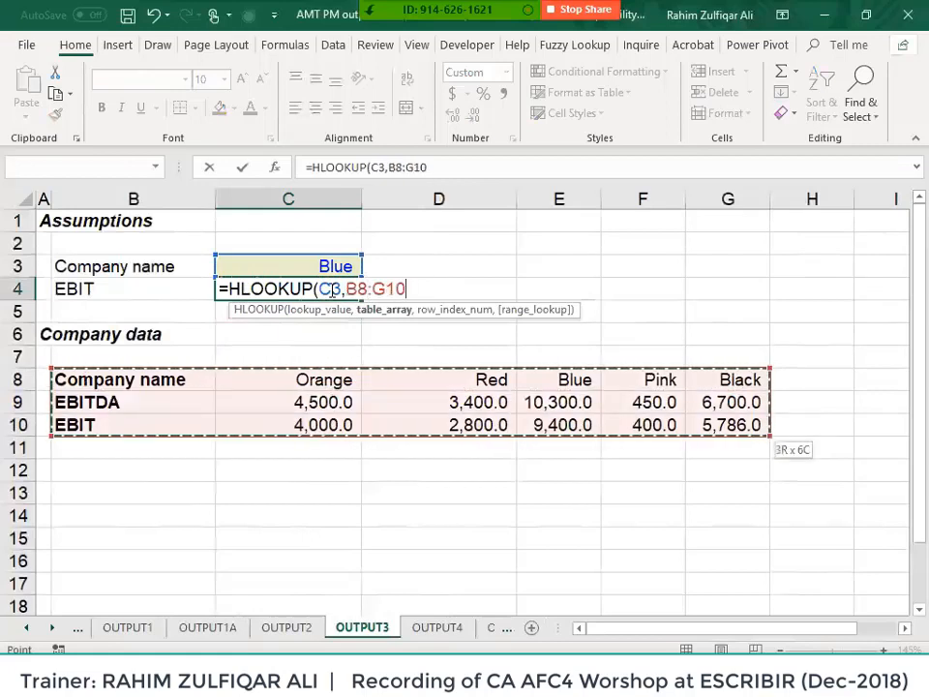
key("F4")
- Complete it as =HLOOKUP(C3,$B$8:$G$10,3,FALSE) with exact match
type(",3,")
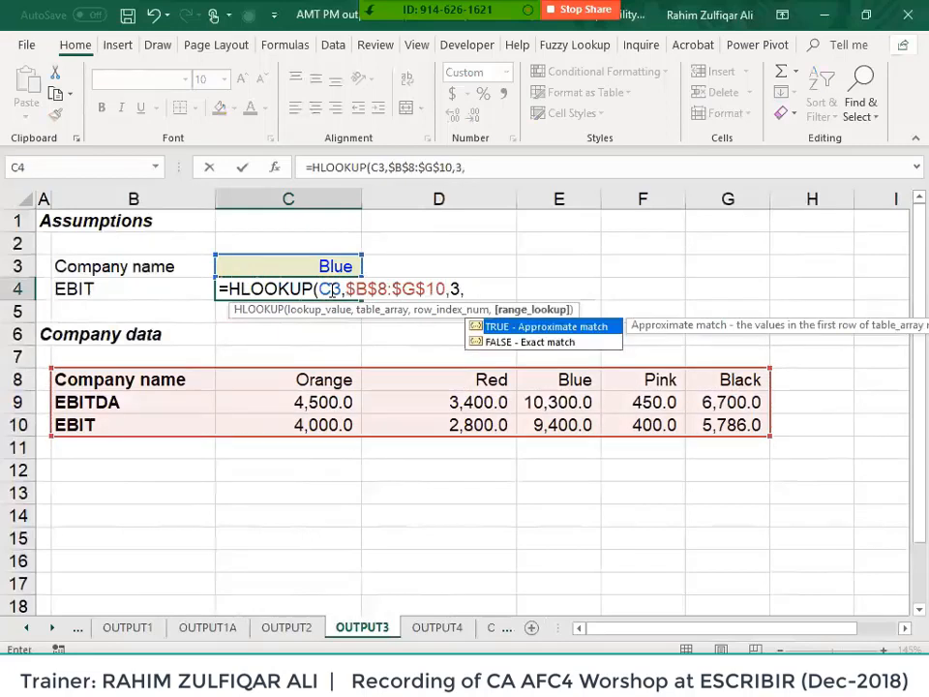
key("Down")
key("Tab")
type(")")
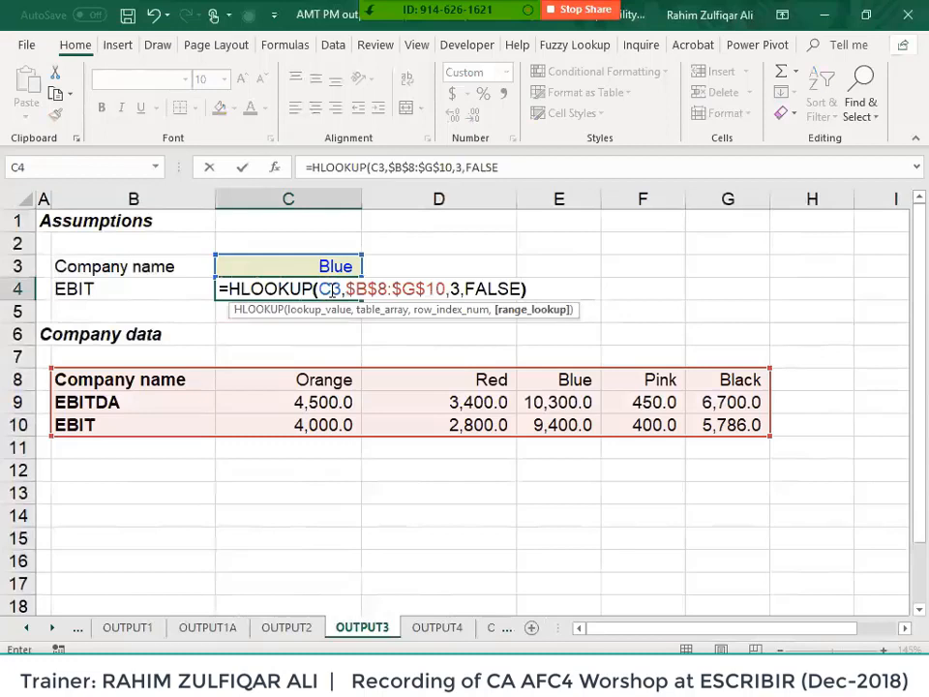
key("Return")
key("Up")
- Rename the Blue company header in E8 to Green
key("Down")
key("Down")
key("Down")
key("Down")
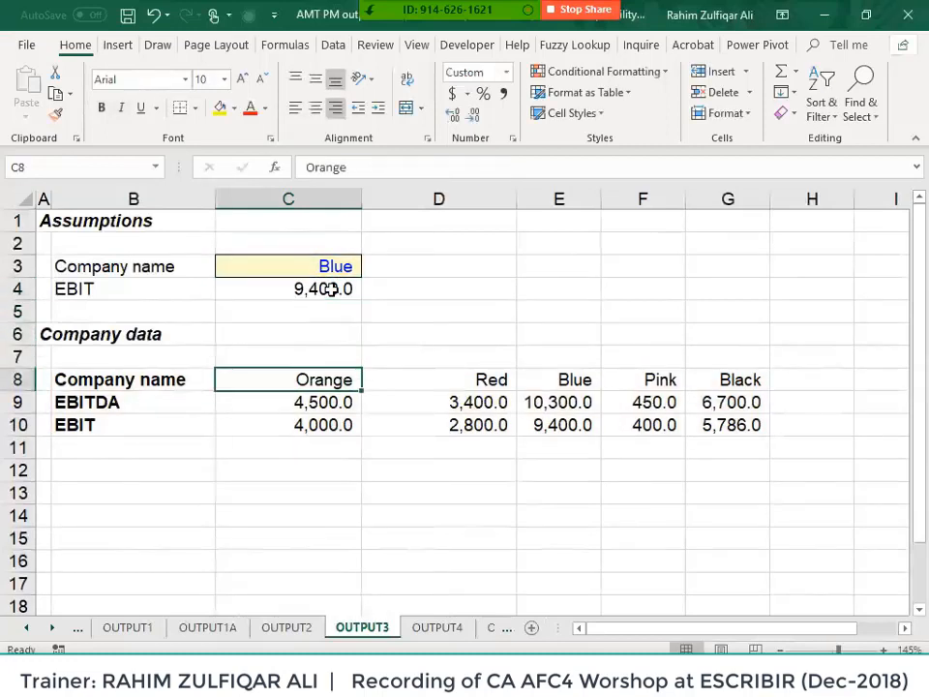
key("Right")
key("Right")
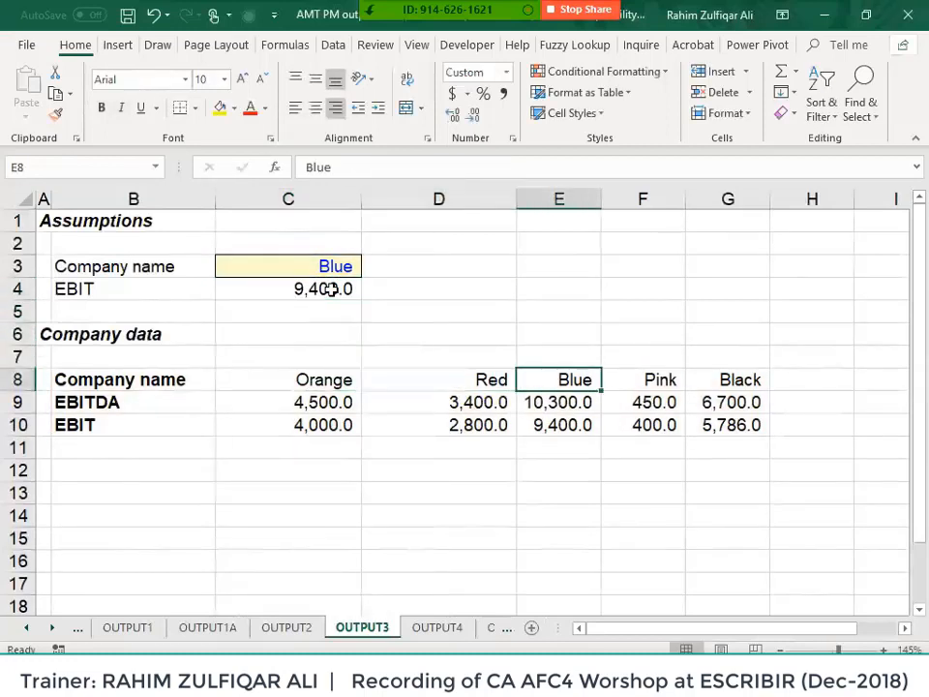
type("Green")
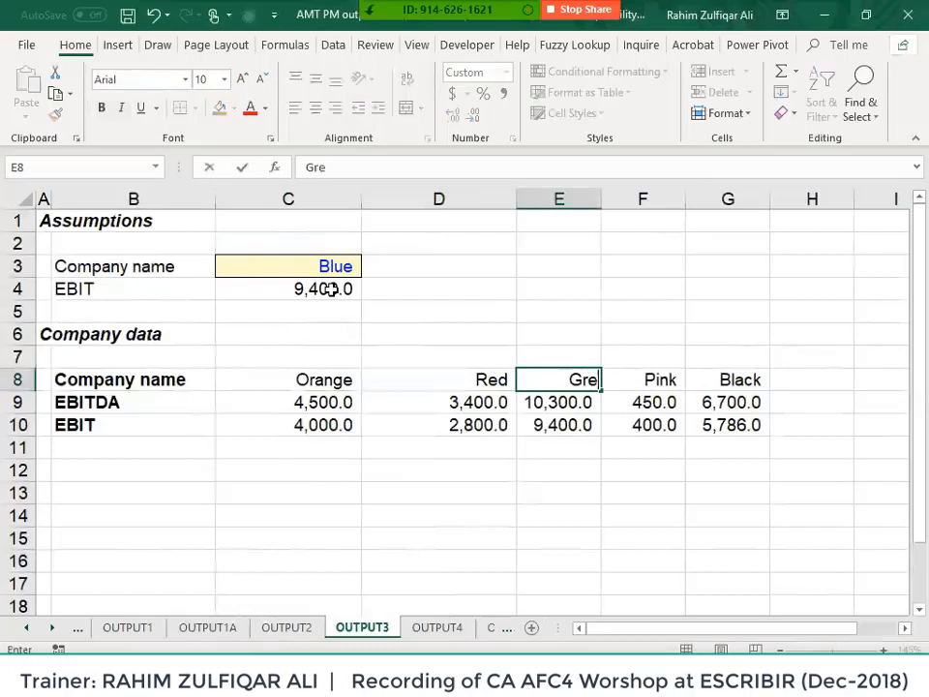
key("Return")
- Reopen C4's formula to inspect why it shows #N/A
left_click(331, 289)
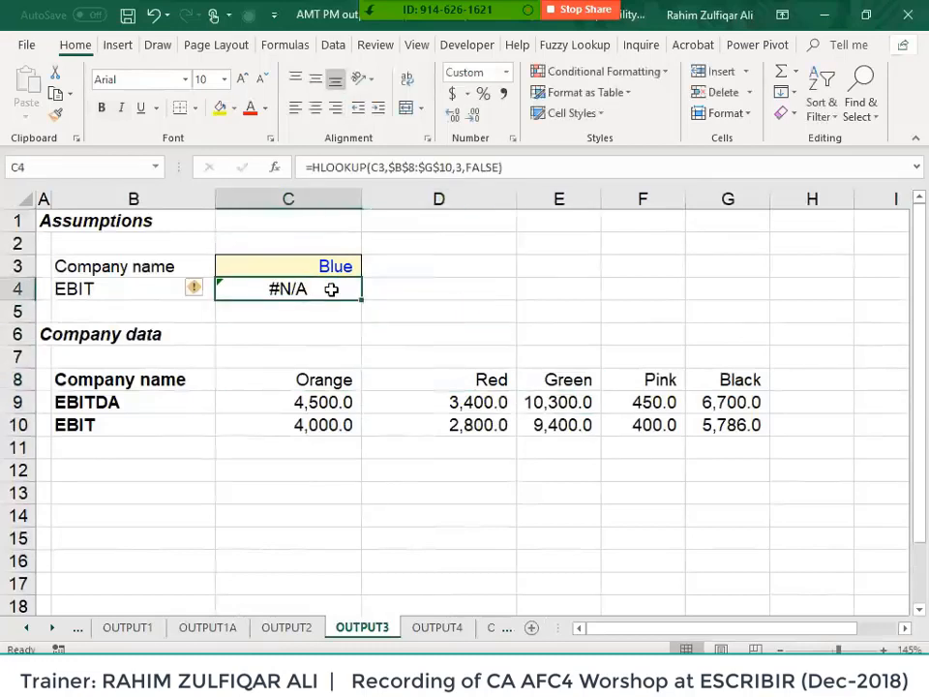
double_click(331, 290)
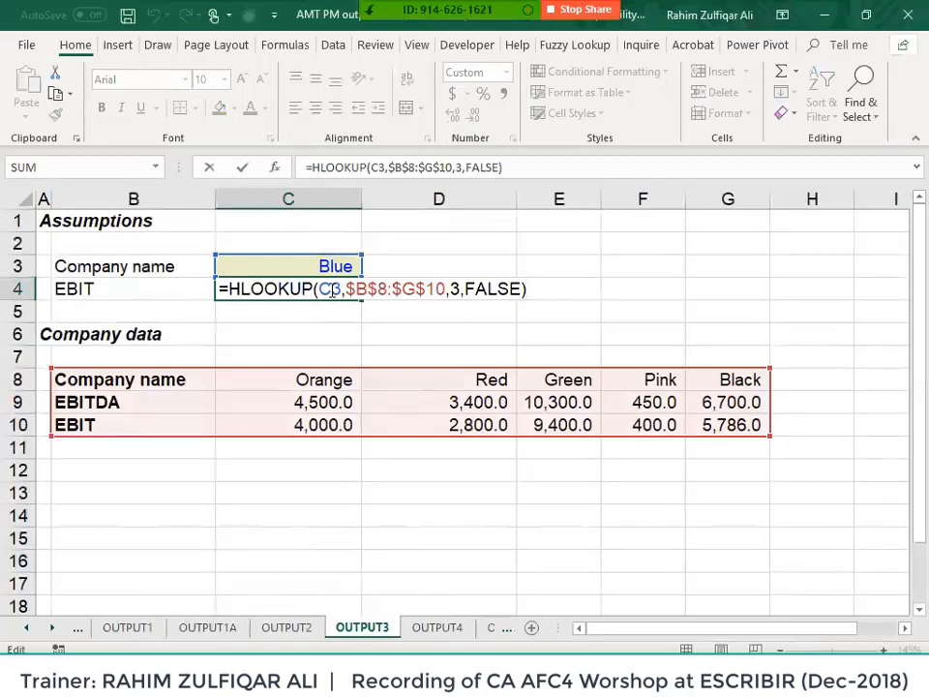
key("ctrl+Return")
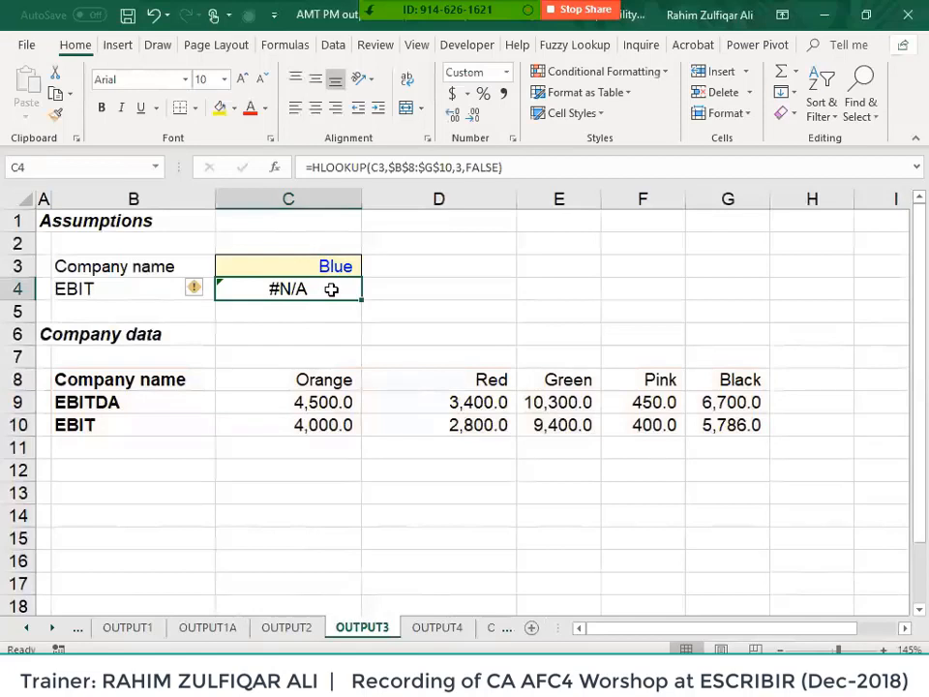
key("F2")
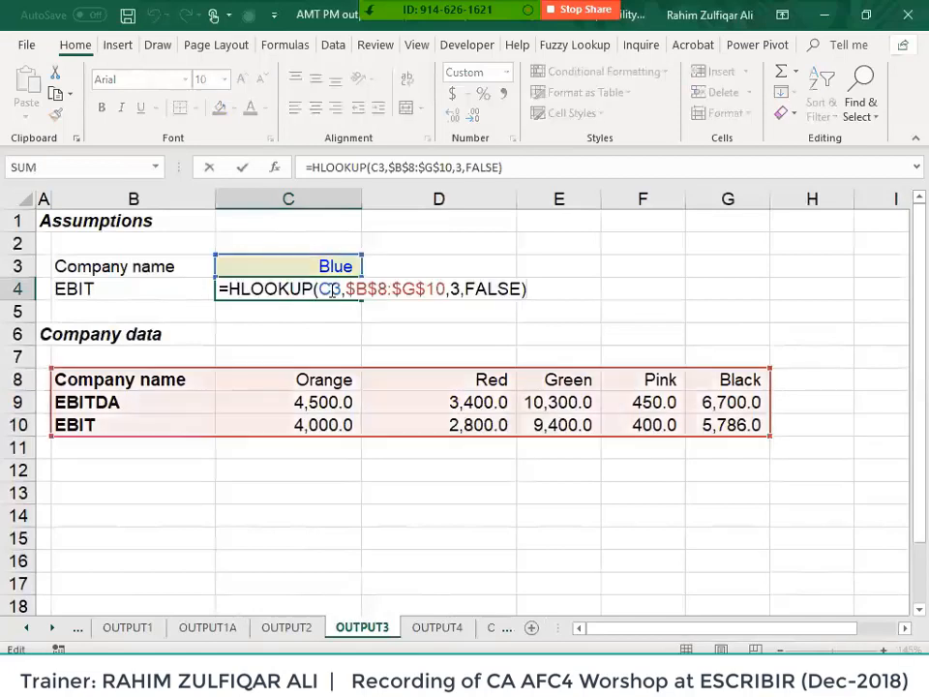
key("ctrl+Left")
key("ctrl+Left")
key("ctrl+Left")
key("ctrl+Left")
key("ctrl+Left")
key("ctrl+Left")
key("ctrl+Left")
key("ctrl+Left")
key("ctrl+Left")
key("ctrl+Left")
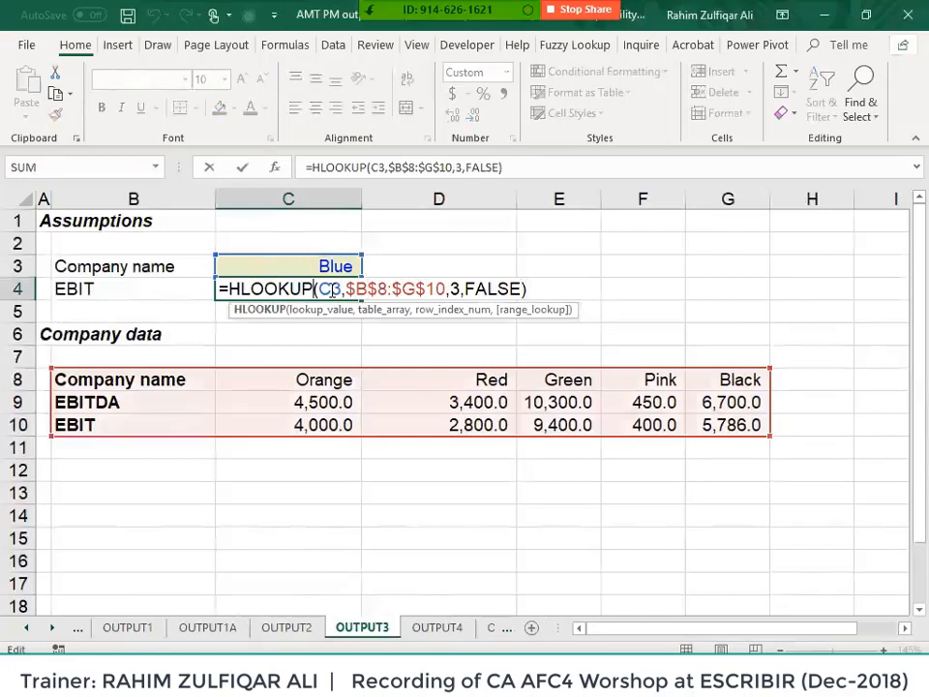
- Wrap C4's HLOOKUP in IFERROR with "Not Available" as the fallback text
type("if")
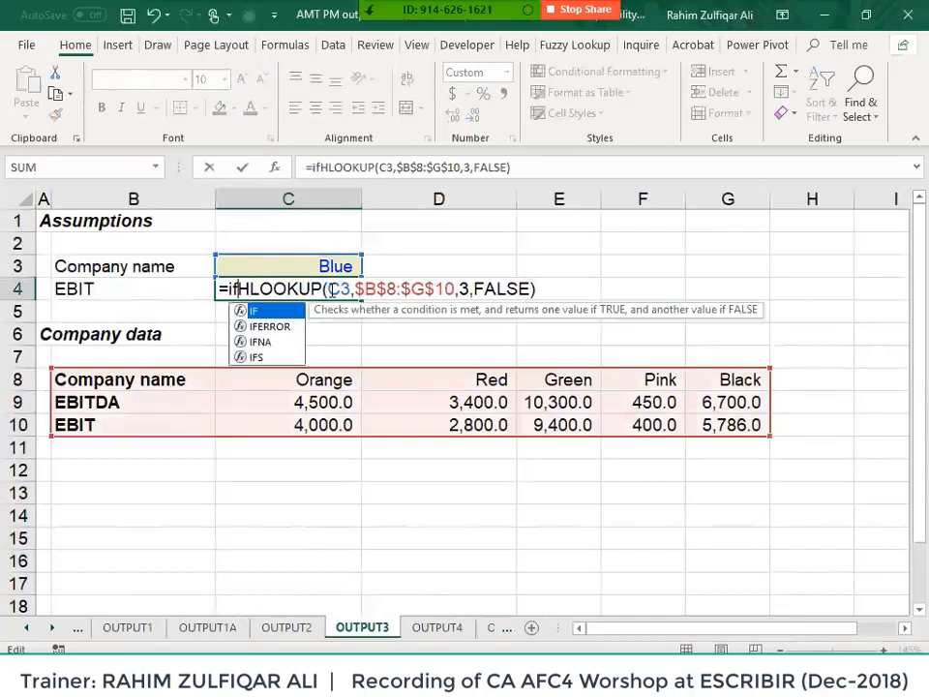
key("Down")
key("Tab")
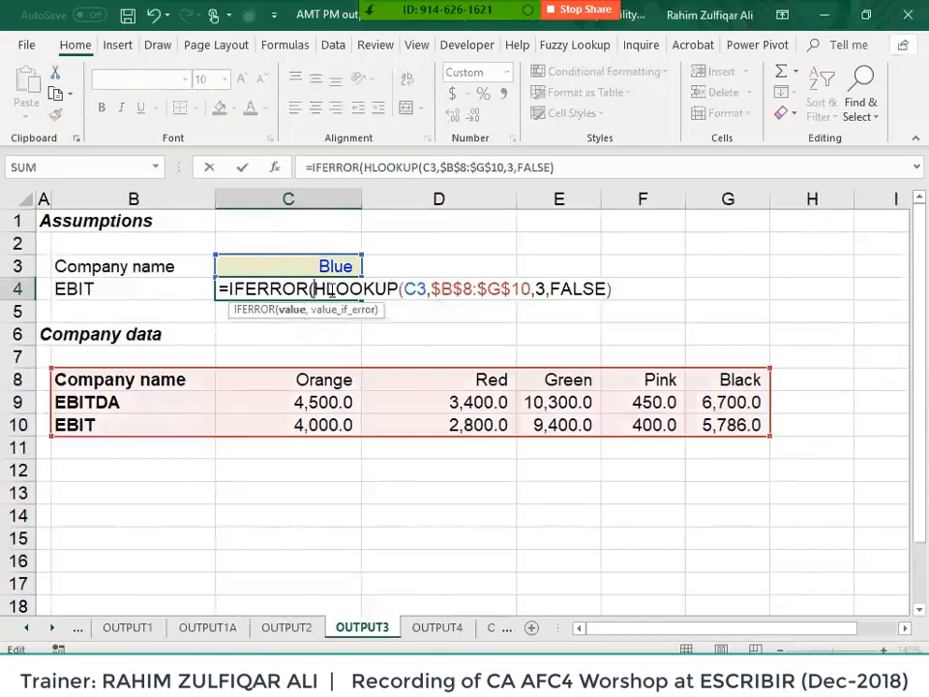
key("ctrl+Right")
key("ctrl+Right")
key("ctrl+Right")
key("ctrl+Right")
key("ctrl+Right")
type(",")
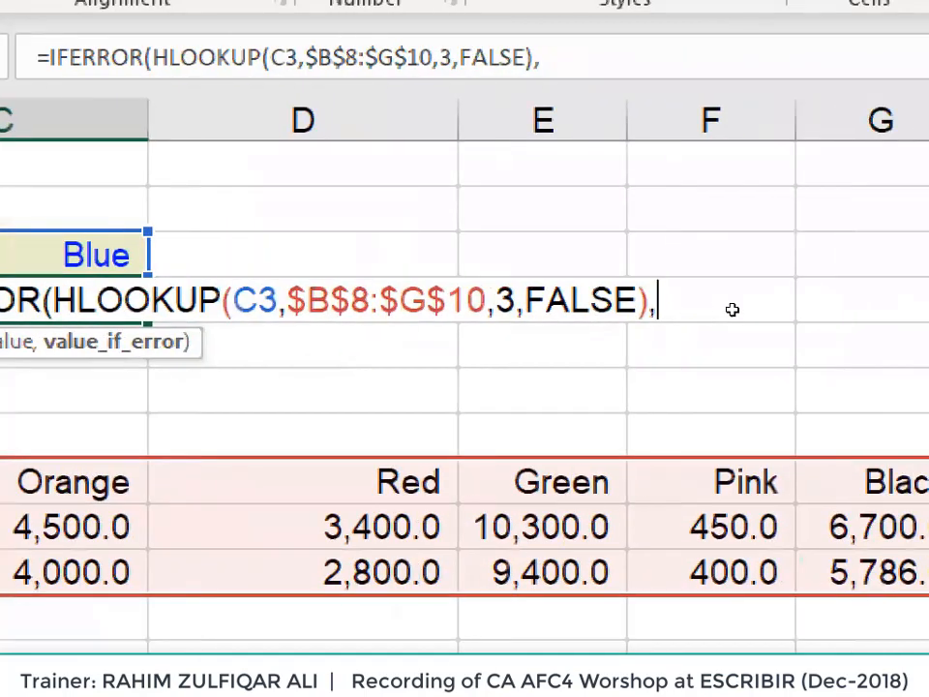
type("\"")
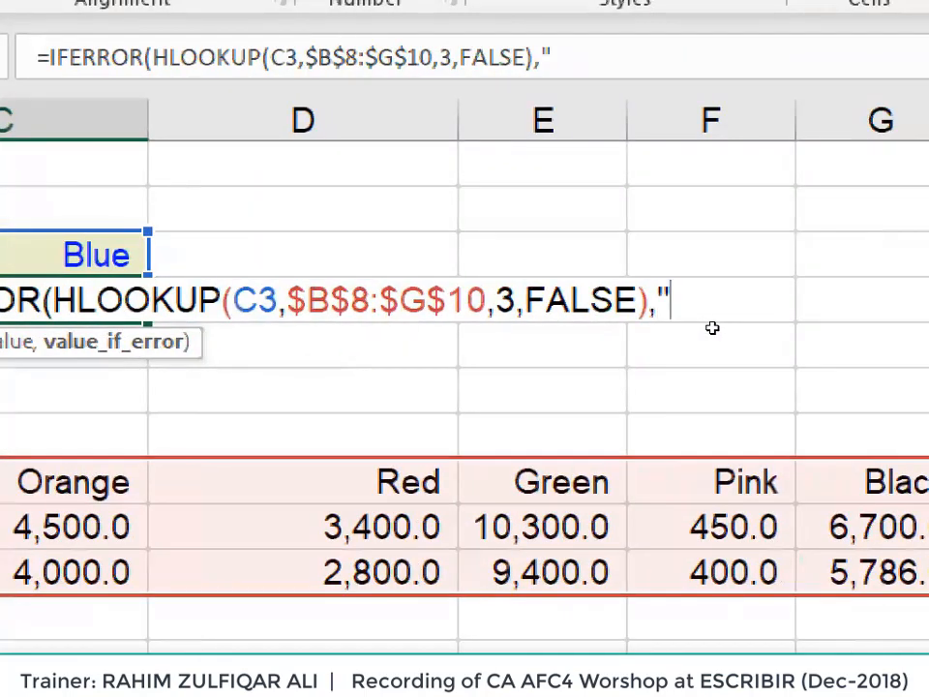
type("\"")
key("BackSpace")
type("No")
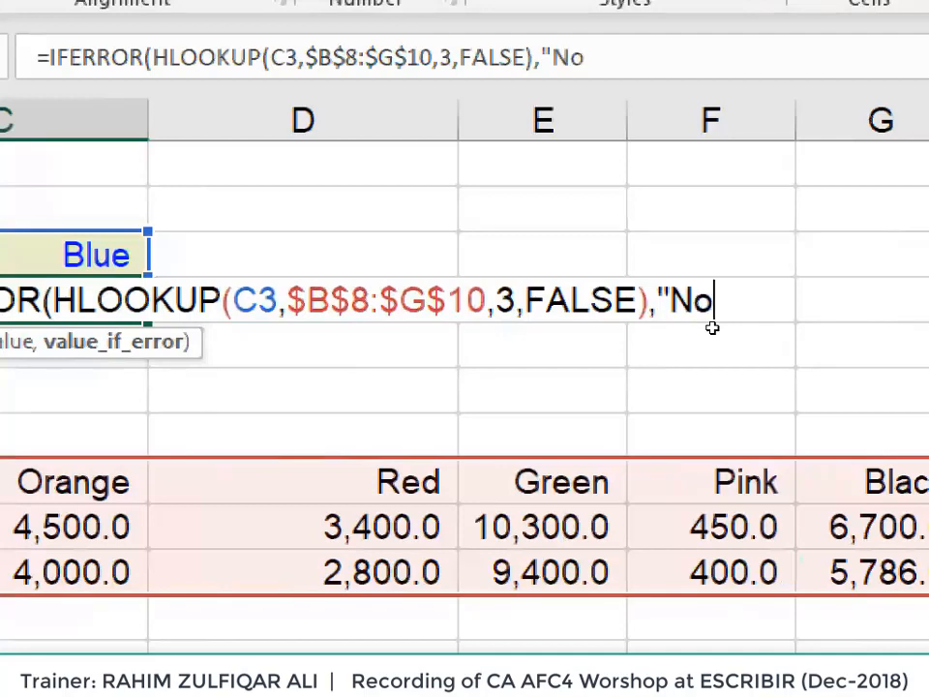
type("t Available\")")
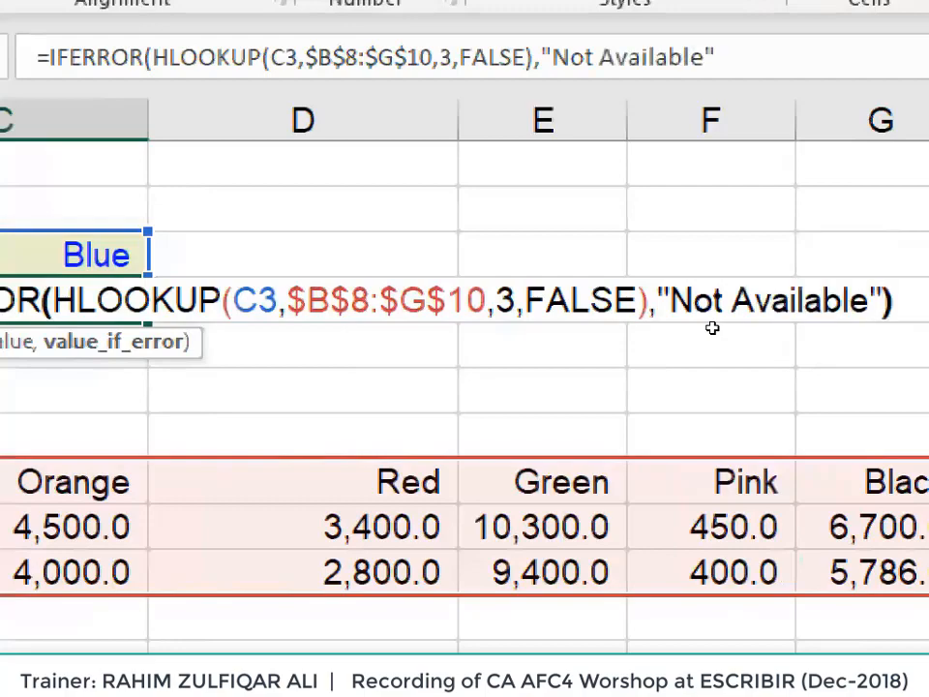
key("Return")
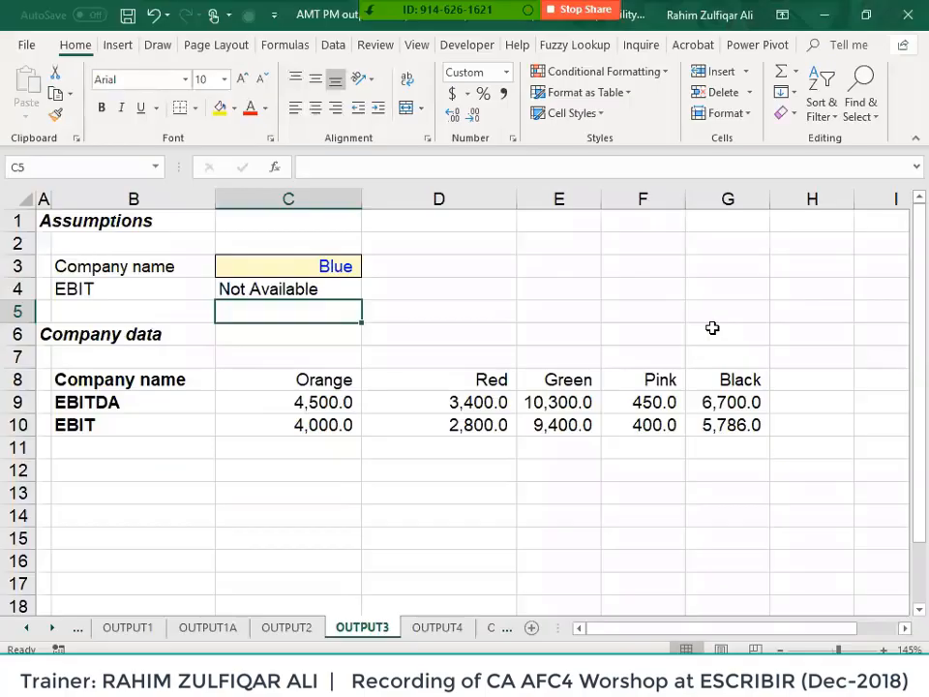
key("Up")
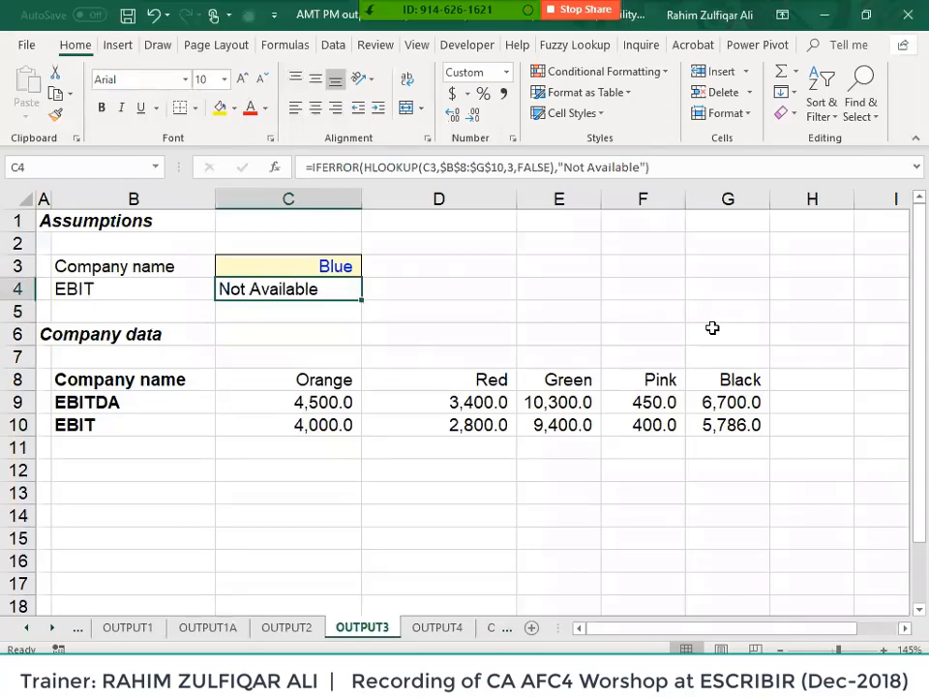
- Undo the IFERROR edit in C4 with Ctrl+Z
key("ctrl+z")
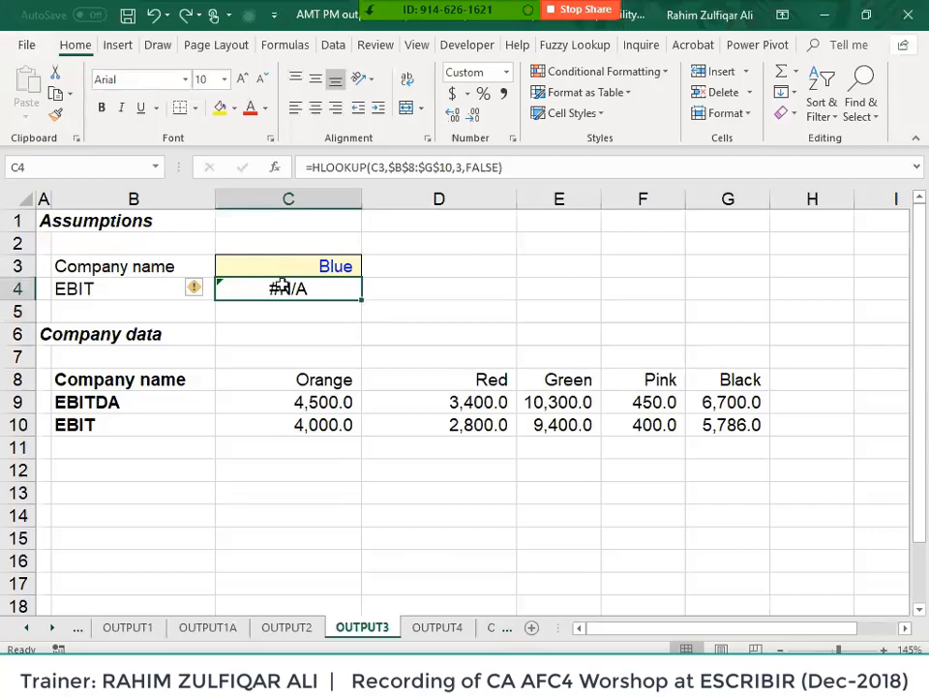
- From the File menu, open and cancel Options, then bring up the Print preview for OUTPUT3
left_click(26, 44)
scroll(61, 429, "down", 3)
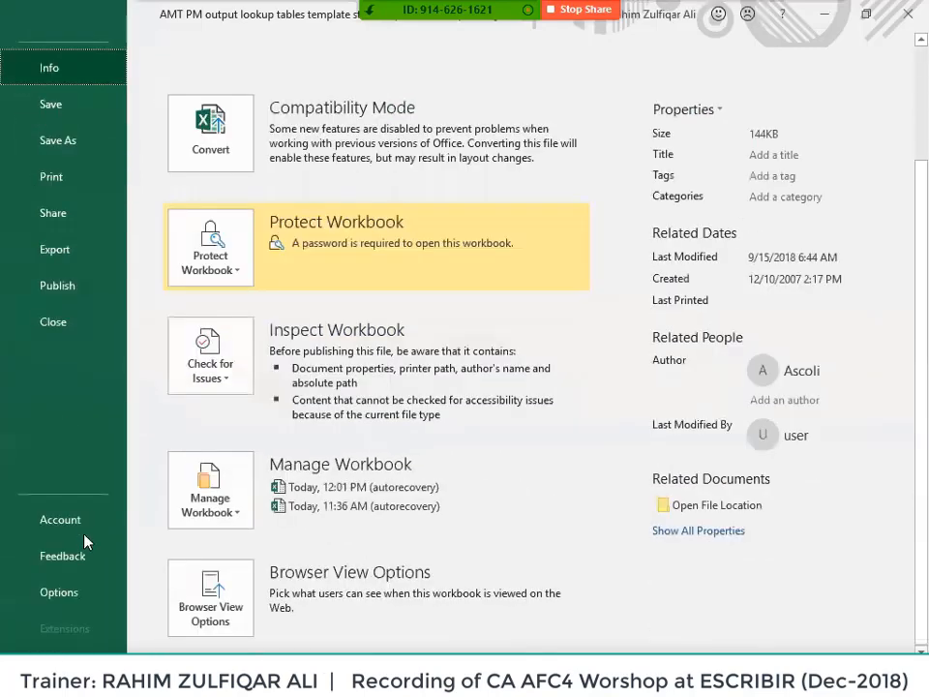
left_click(87, 586)
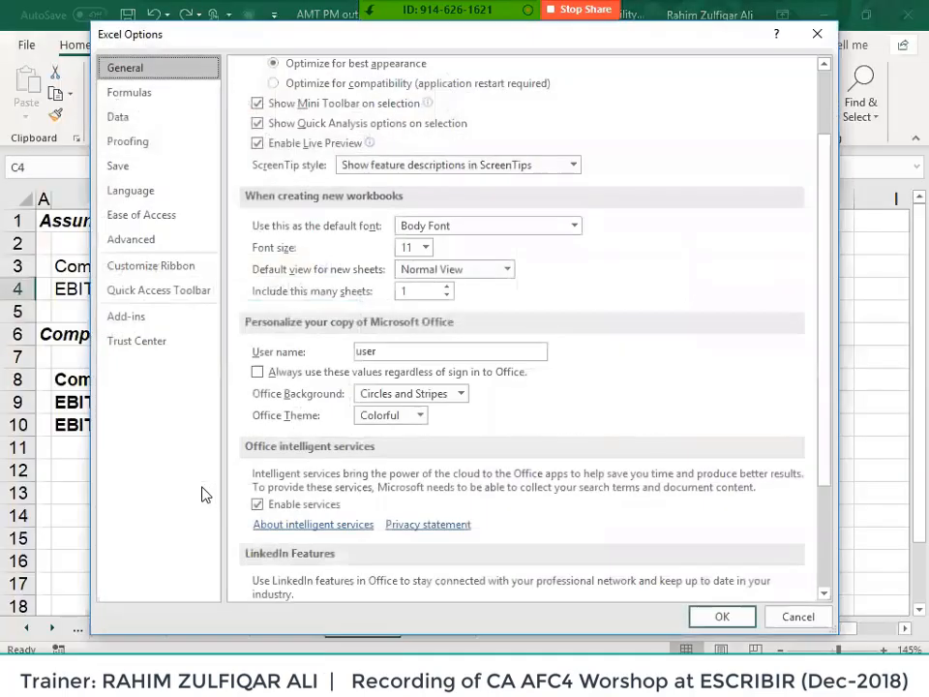
key("Escape")
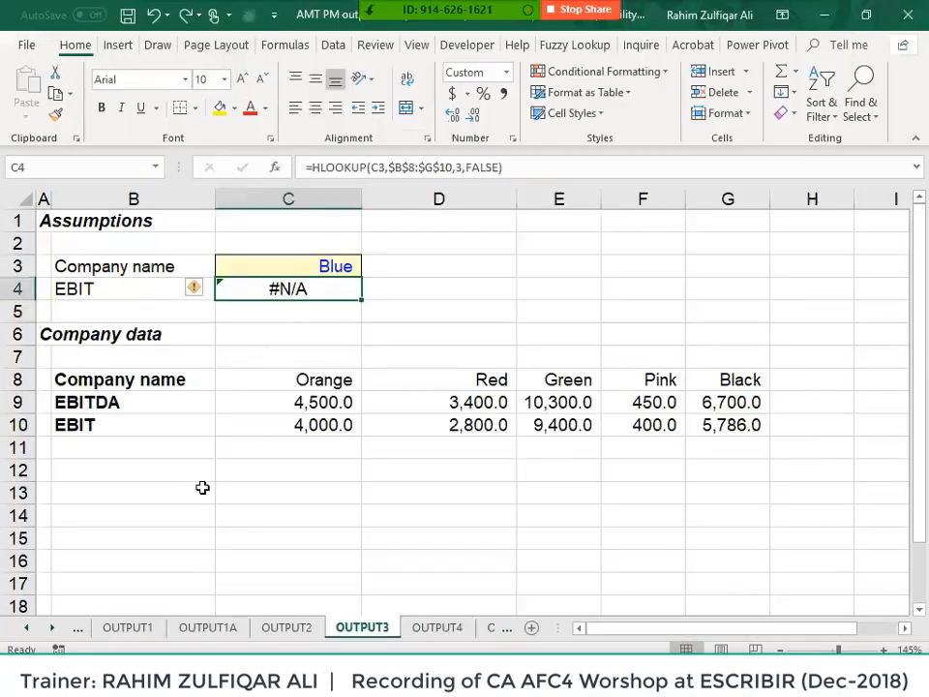
left_click(26, 42)
left_click(108, 332)
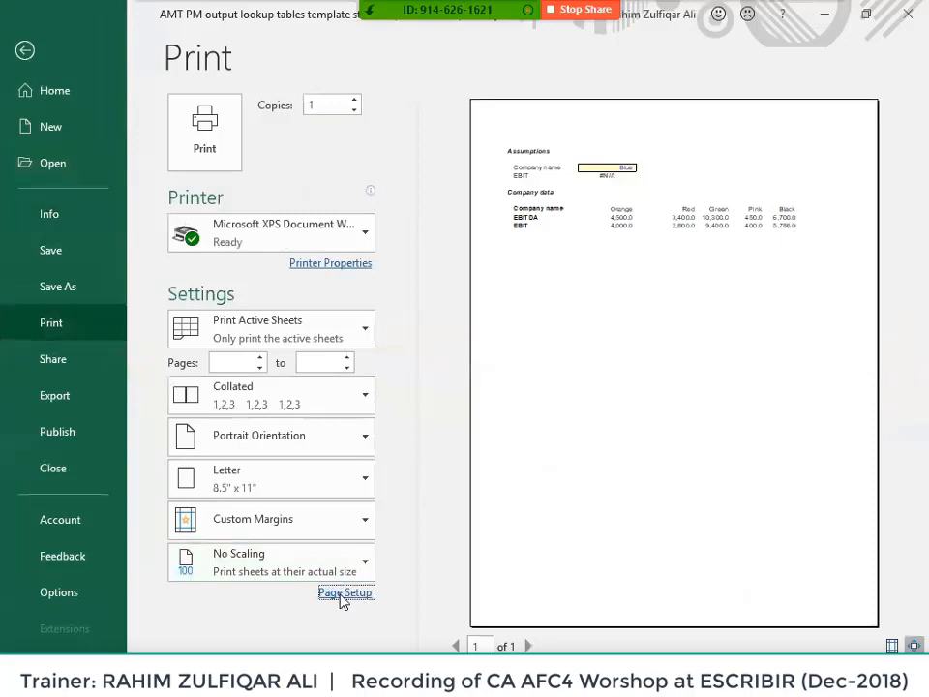
- In Page Setup's Sheet options, set Cell errors as <blank>, apply, and leave Print view
left_click(342, 594)
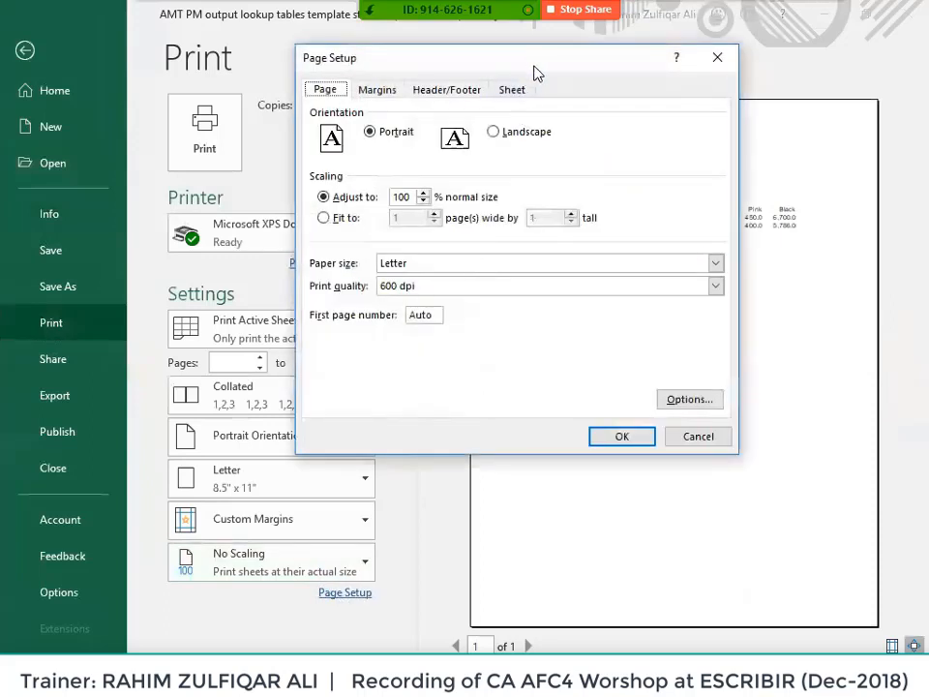
left_click_drag(537, 72, 471, 343)
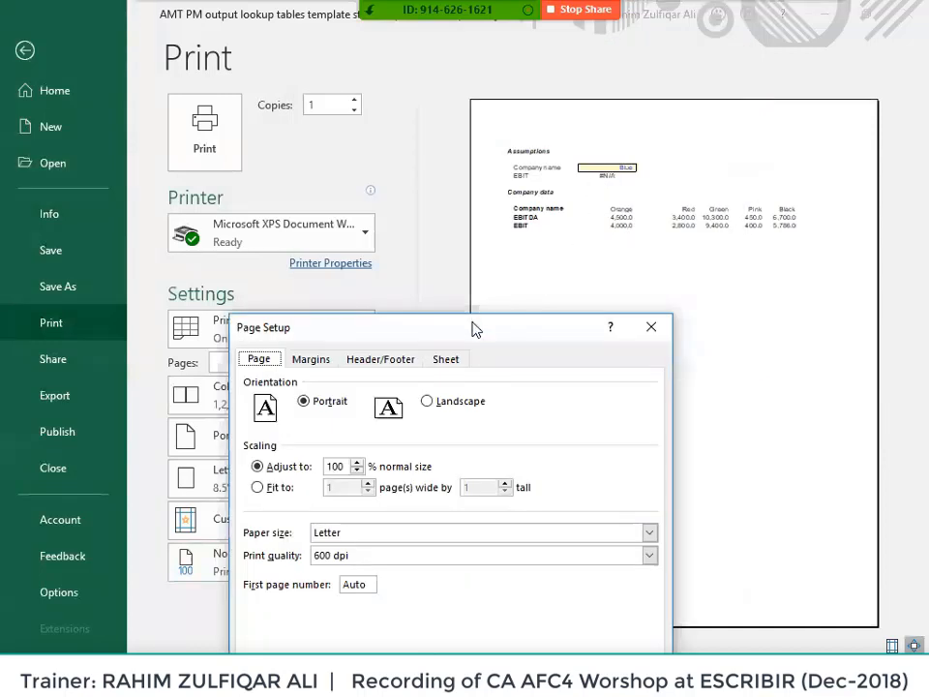
left_click_drag(474, 329, 593, 119)
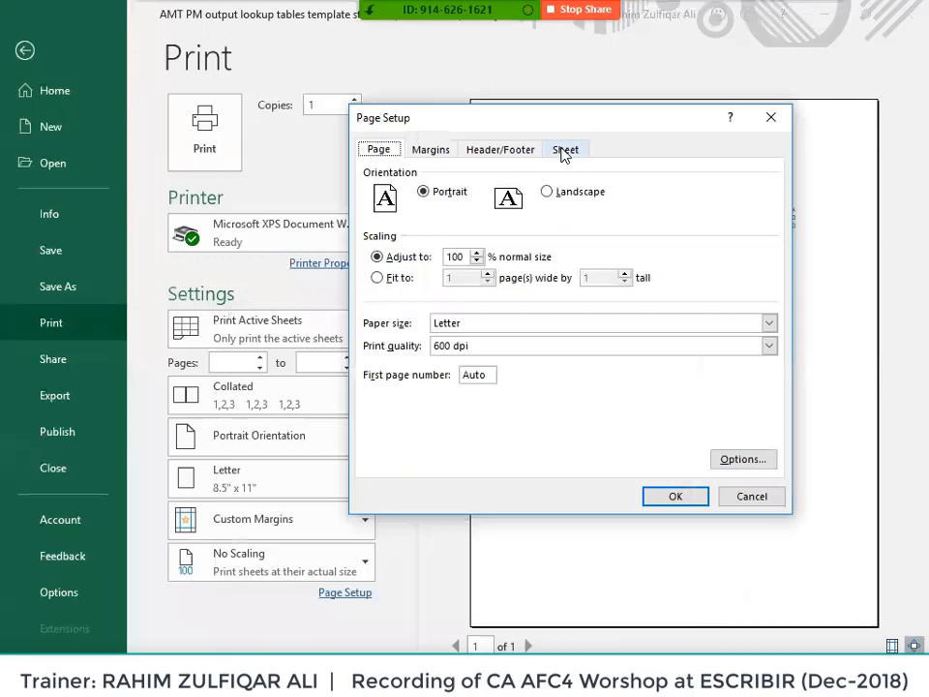
left_click(565, 152)
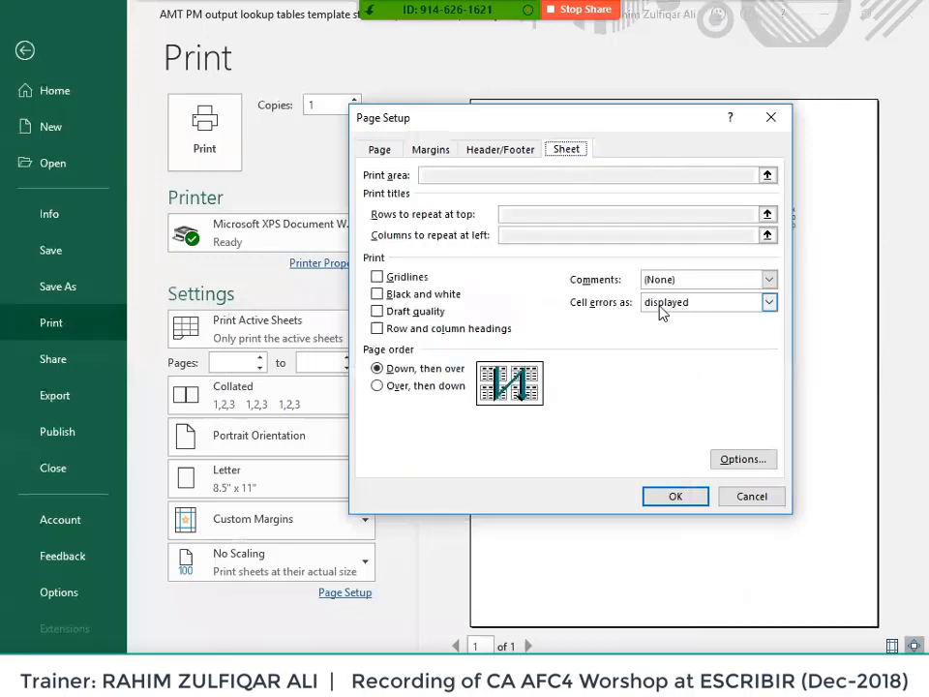
left_click(729, 299)
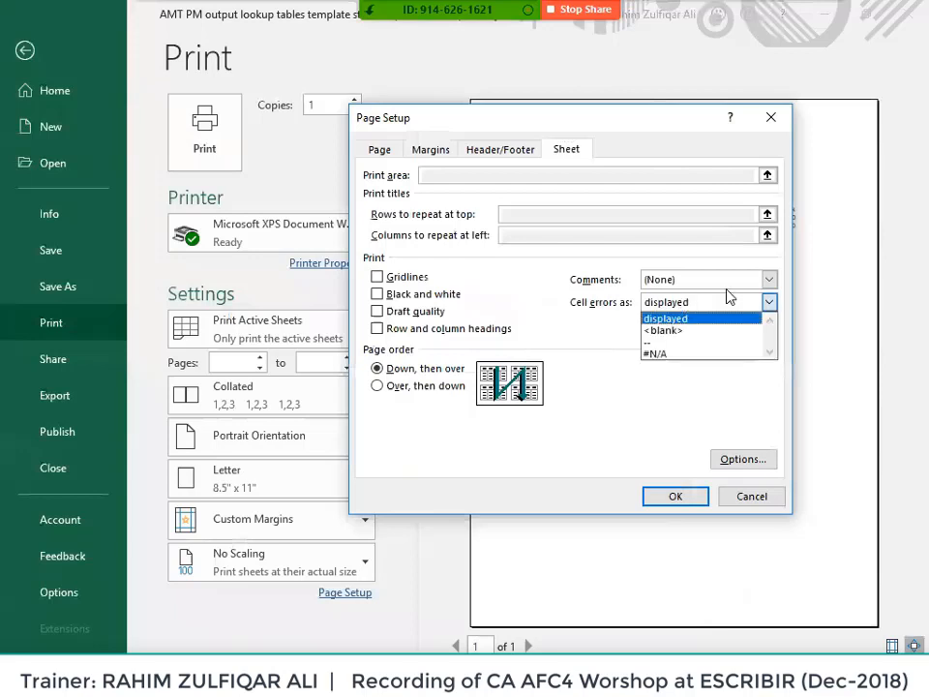
left_click(687, 331)
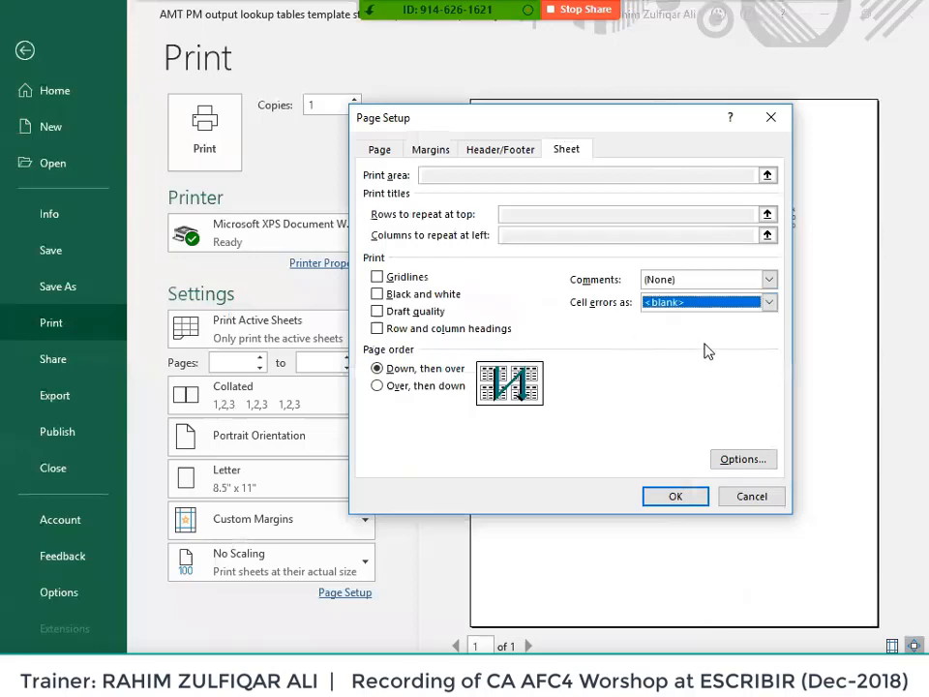
left_click(686, 495)
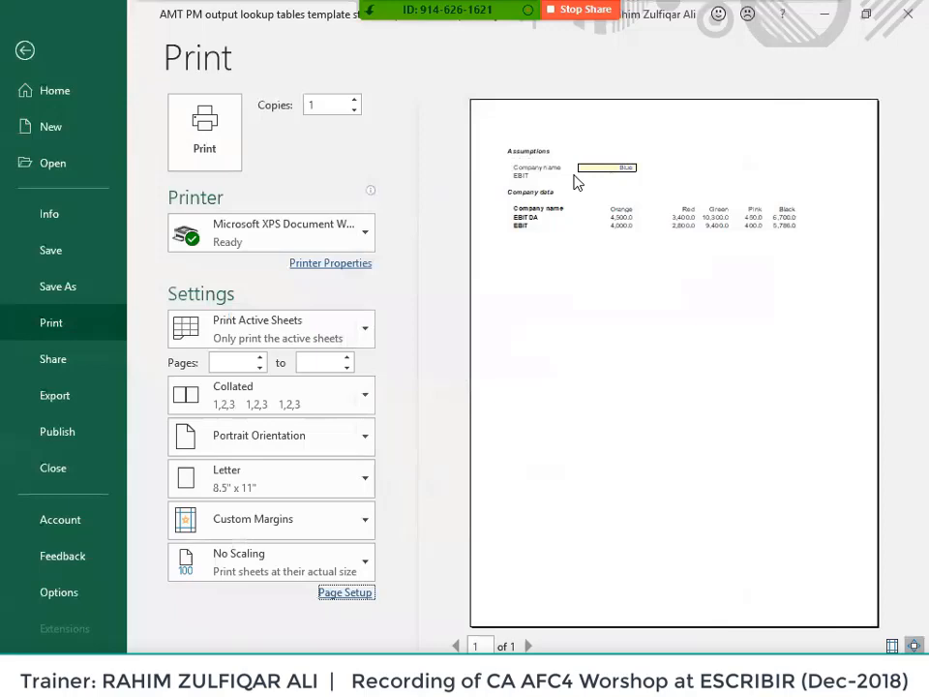
key("Escape")
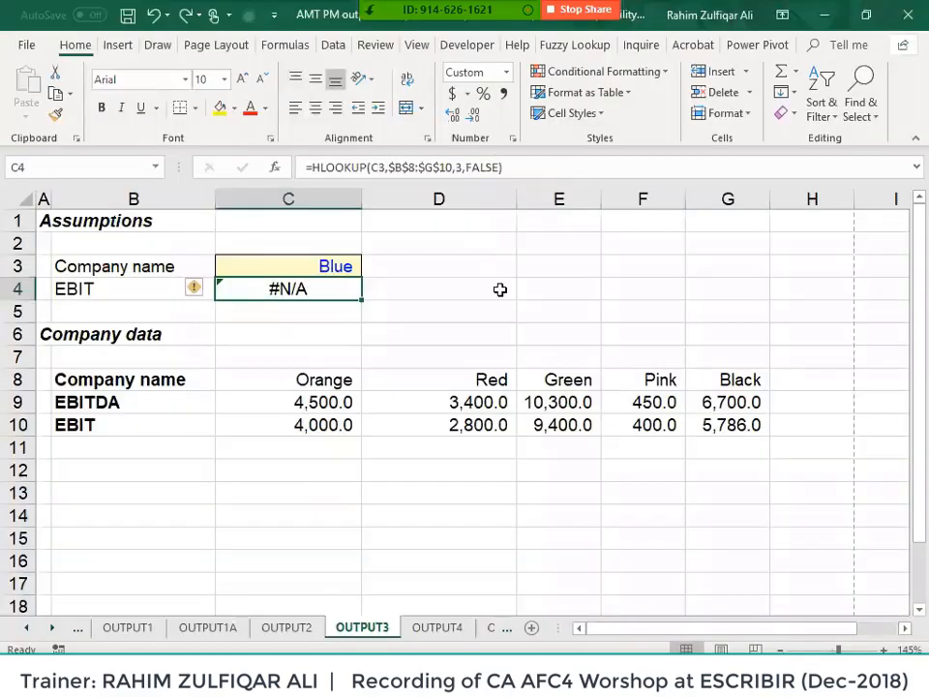
- Switch to the OUTPUT2 sheet and select cell C4
left_click(263, 407)
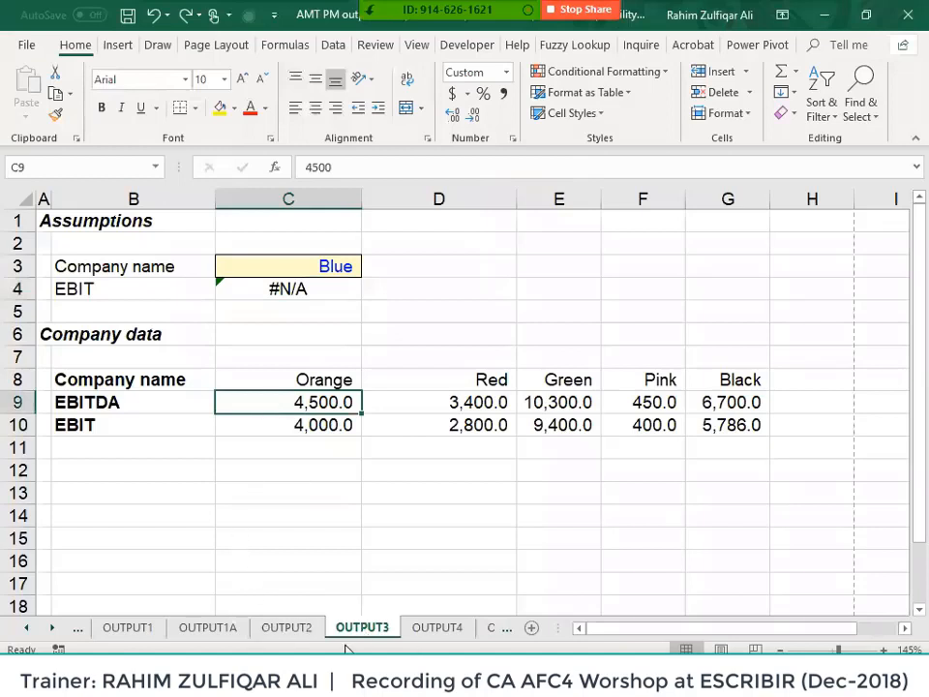
left_click(307, 628)
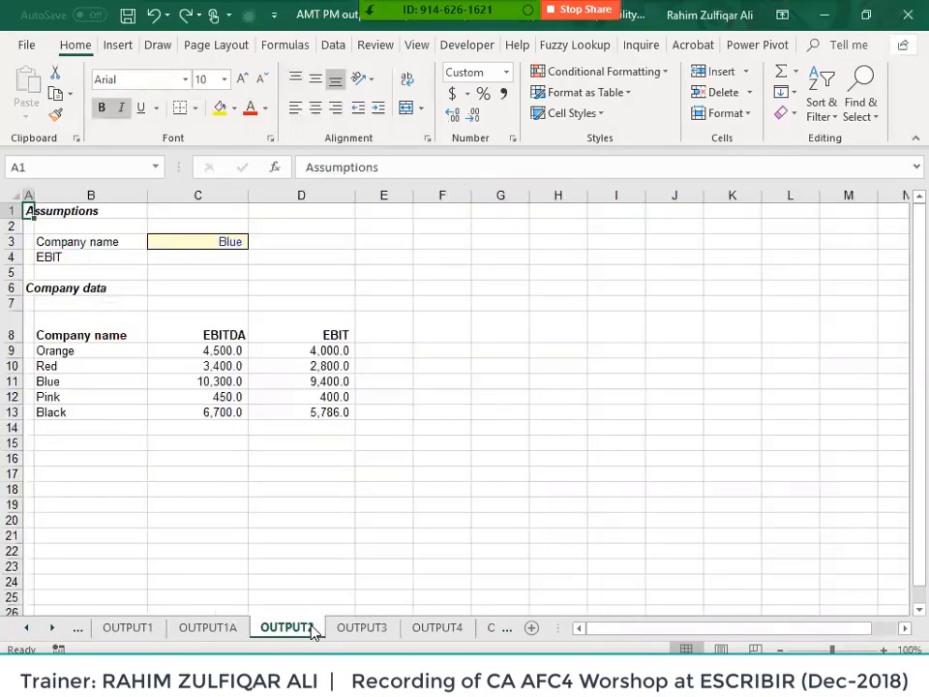
scroll(358, 336, "up", 6)
left_click(360, 327)
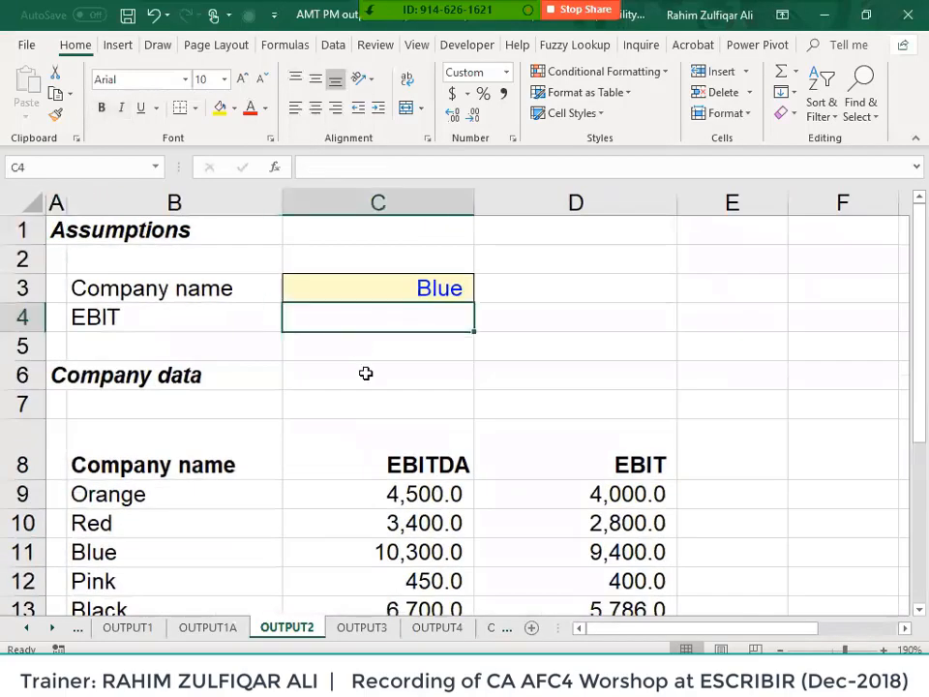
scroll(366, 373, "down", 1)
- Enter =VLOOKUP(C3,$B$8:$D$13,3,FALSE) in C4, returning Blue's 9,400.0
type("=vl")
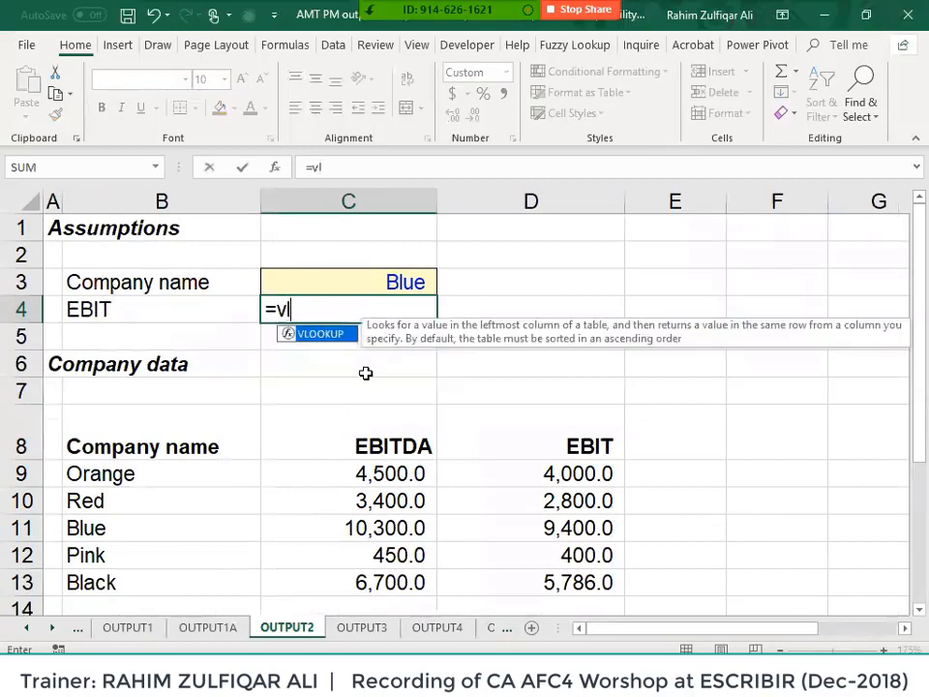
key("Tab")
key("Up")
type(",")
key("Down")
key("Down")
key("Down")
key("Down")
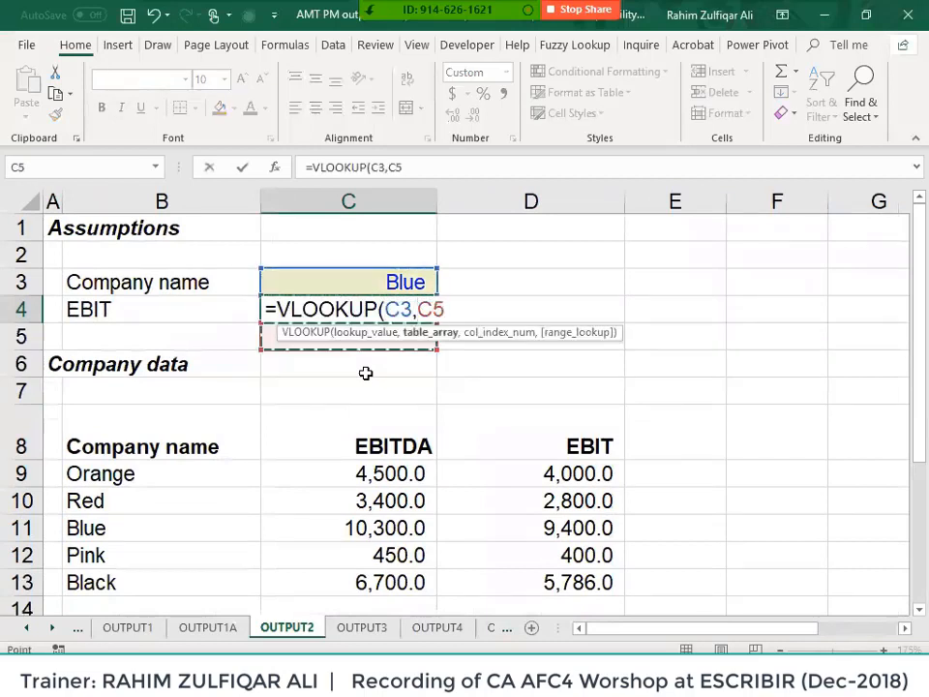
key("Left")
key("shift+Right")
key("shift+Right")
key("shift+Down")
key("shift+Down")
key("shift+Down")
key("shift+Down")
key("shift+Down")
key("F4")
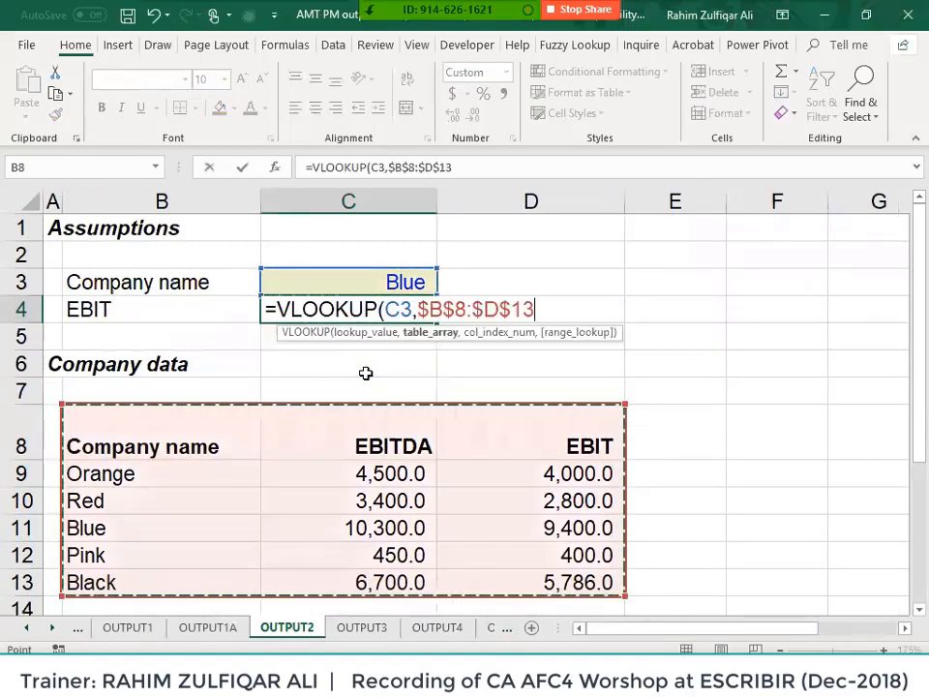
type(",")
type("3,false")
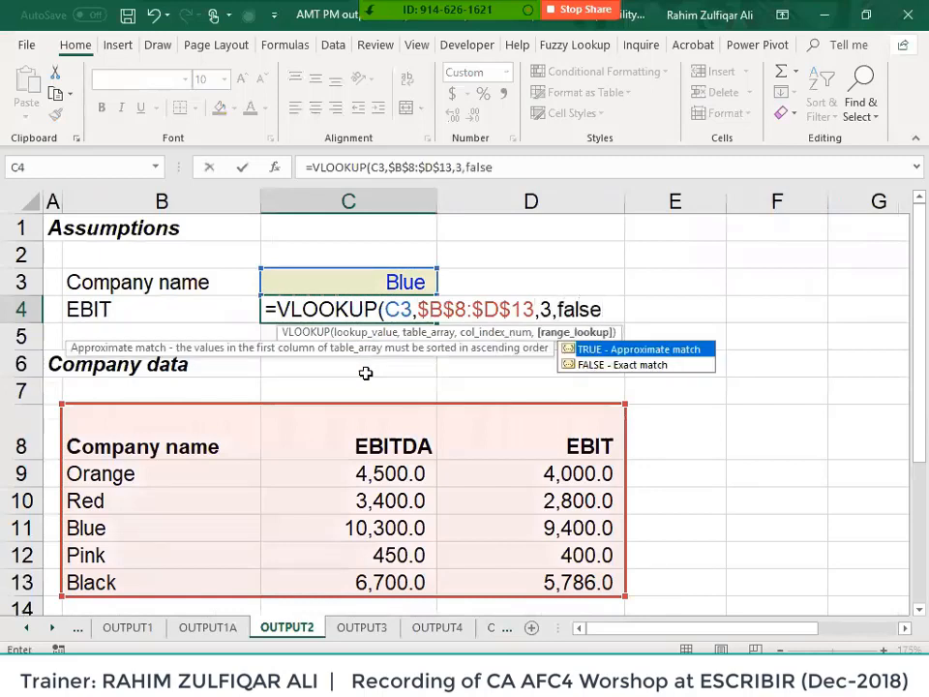
key("Return")
- Relabel B4 as Feb and select the table's two value headers
key("Up")
key("Left")
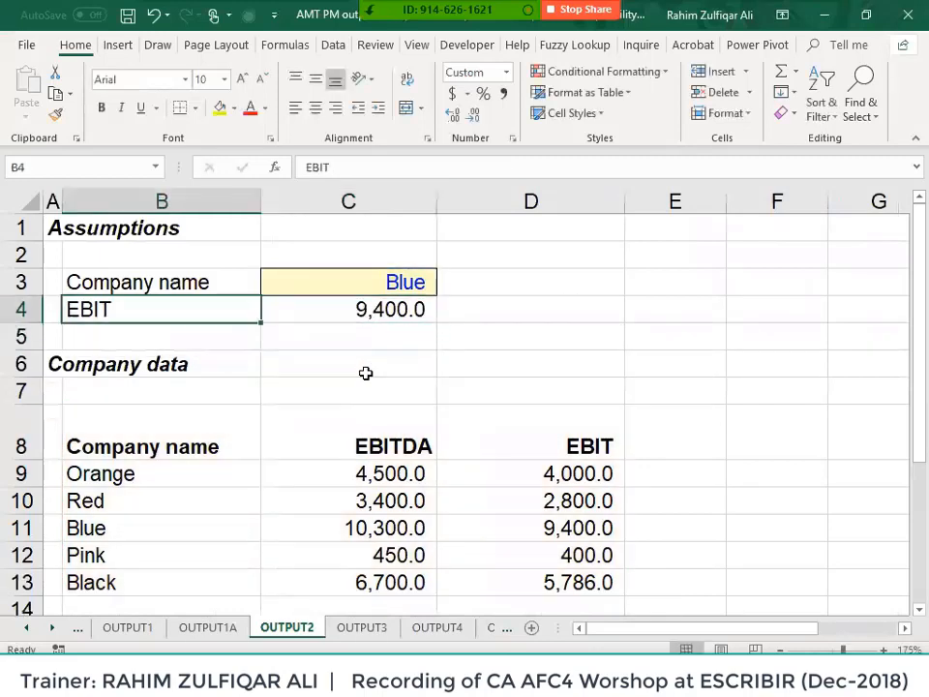
type("Feb")
key("Return")
key("Down")
key("Down")
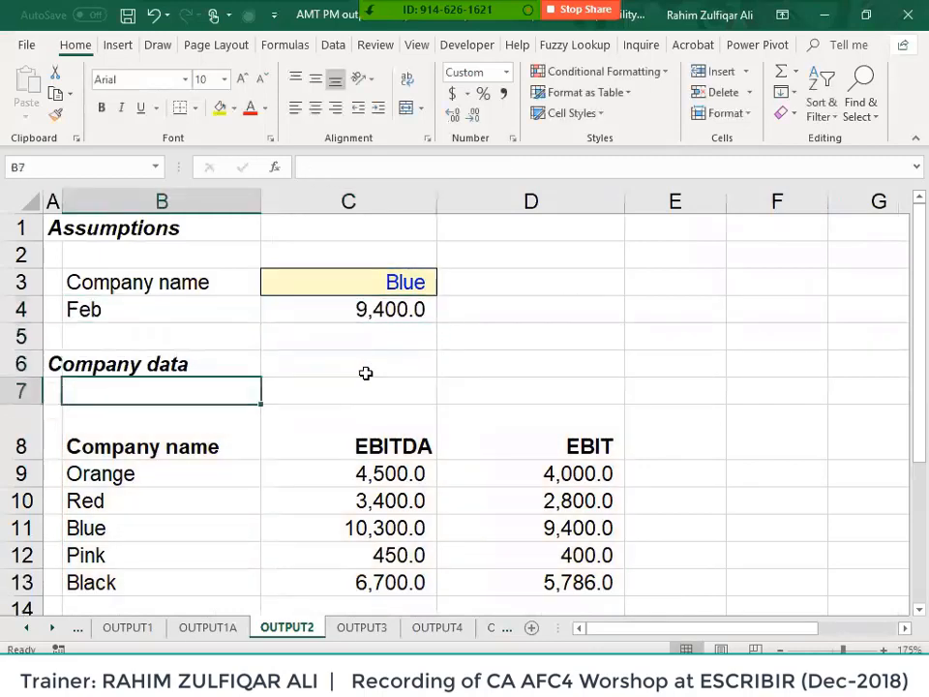
key("Down")
key("Right")
key("shift+Right")
- Rename the table's value headers to Jan and Feb
key("shift+Left")
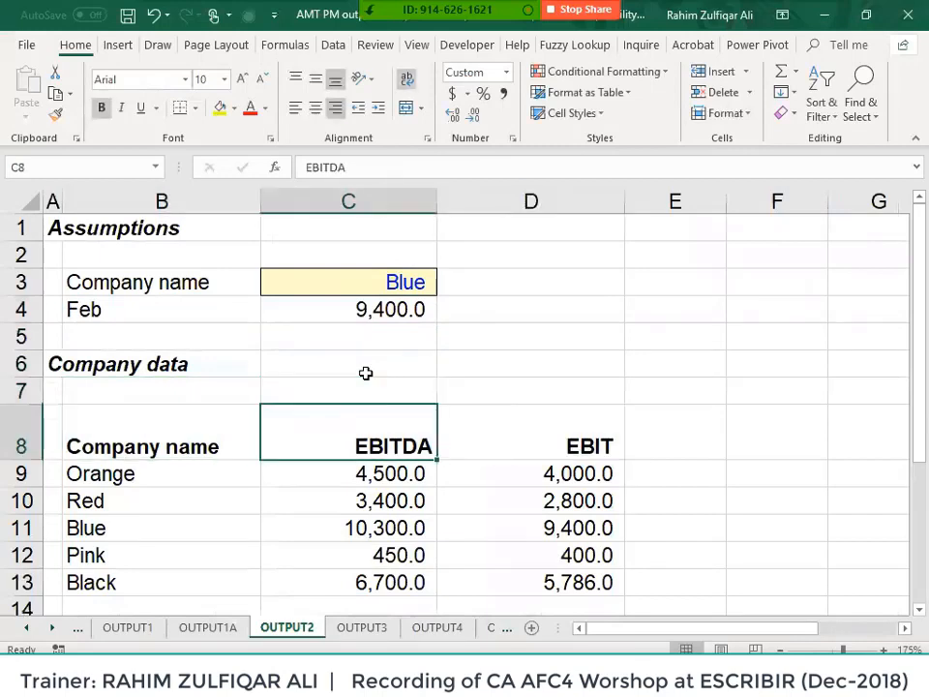
type("Jan")
key("Tab")
type("Feb")
key("Return")
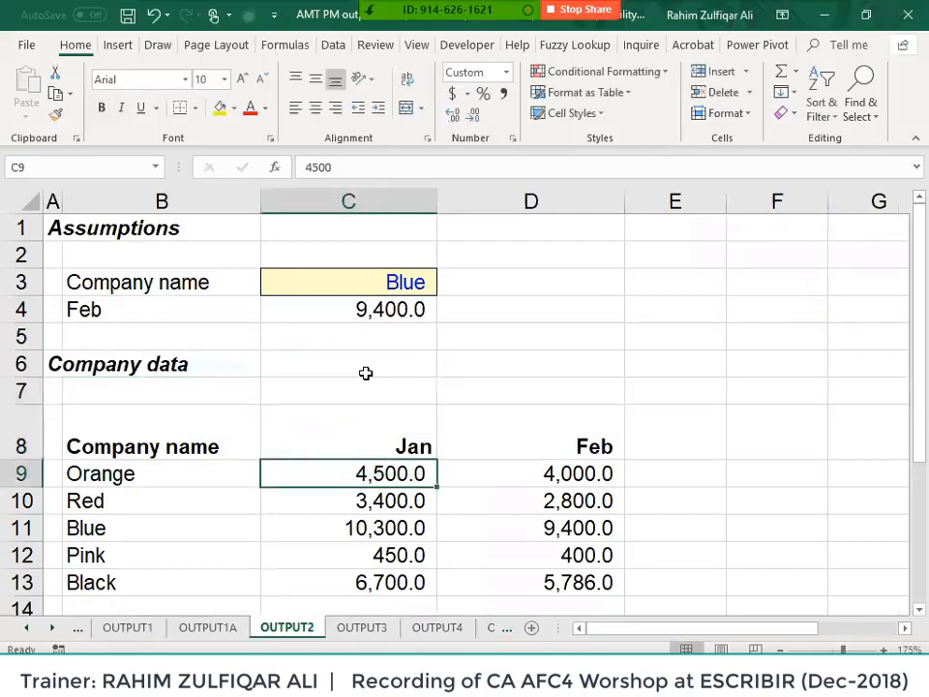
- Copy the company names from column B into spare column A as a buffer
key("Up")
key("Up")
key("Up")
key("Up")
key("Up")
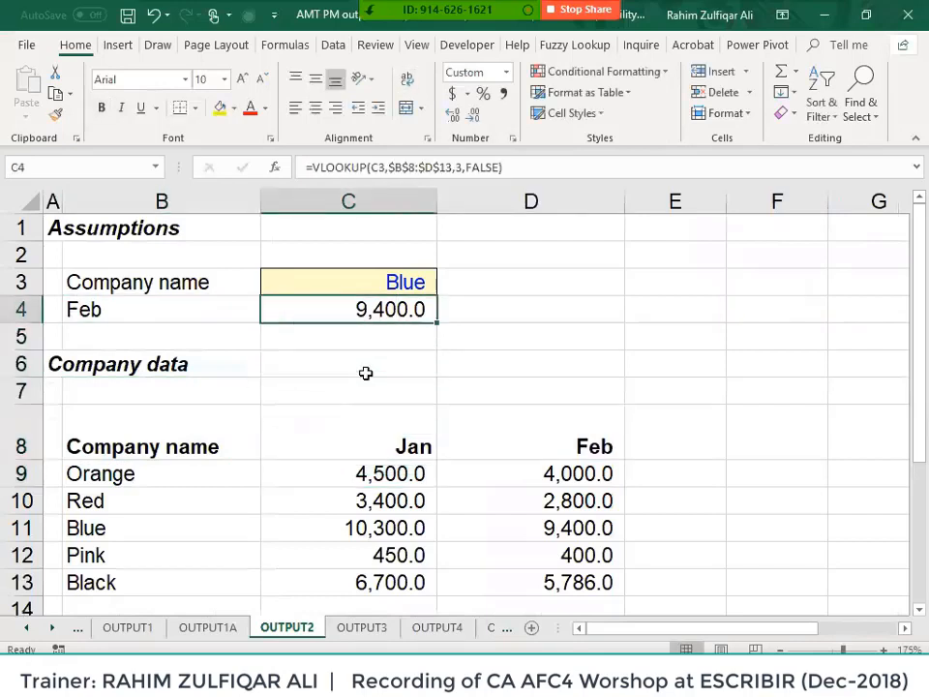
key("Down")
key("Down")
key("Down")
key("Down")
key("Down")
key("Down")
key("Down")
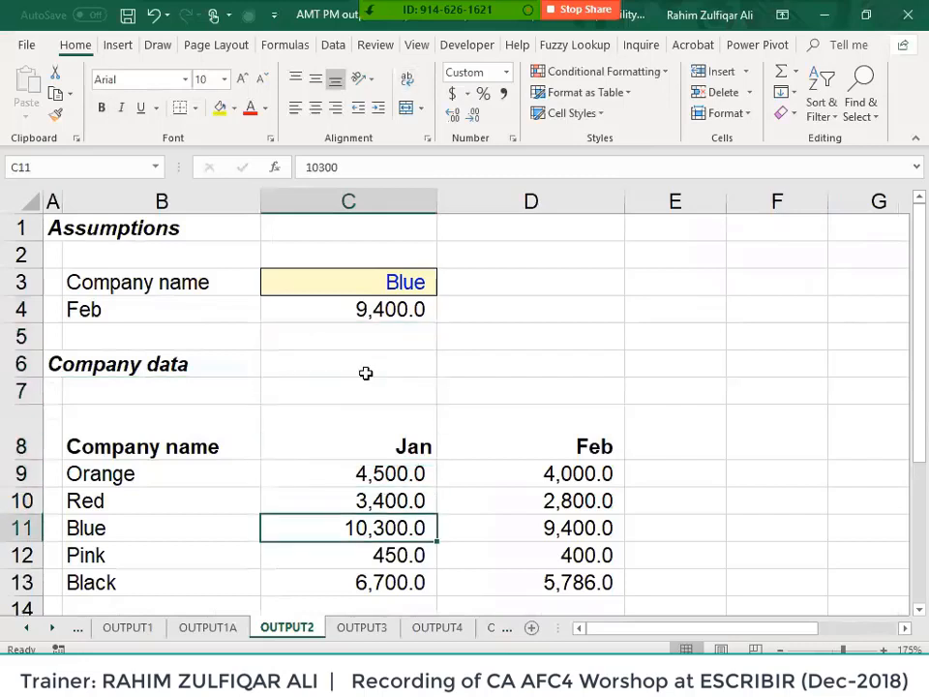
key("Up")
key("Up")
key("Up")
key("Up")
key("Up")
key("Up")
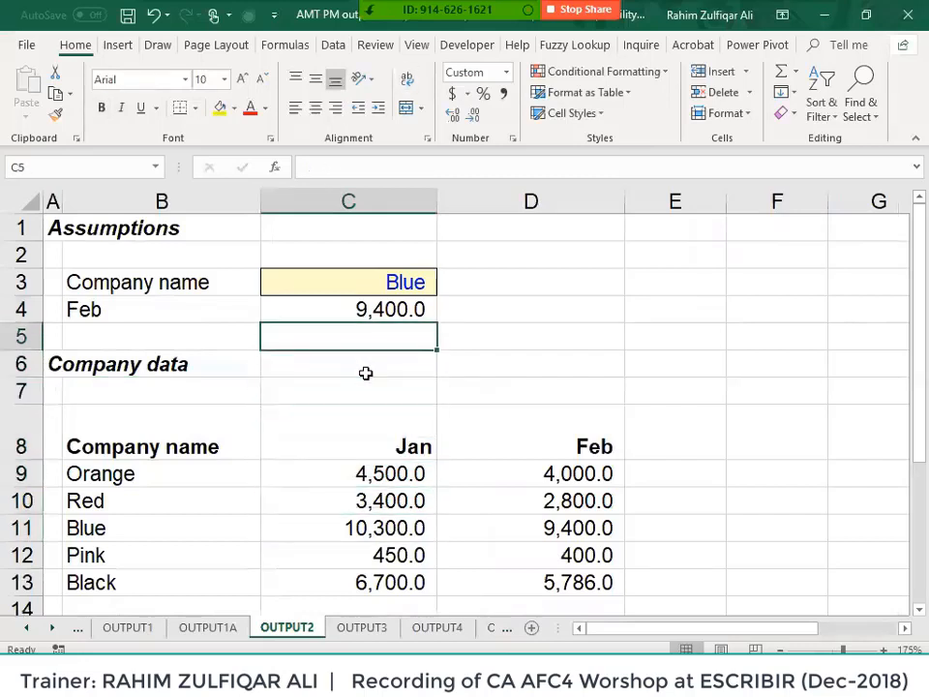
key("Down")
key("Down")
key("Down")
key("Left")
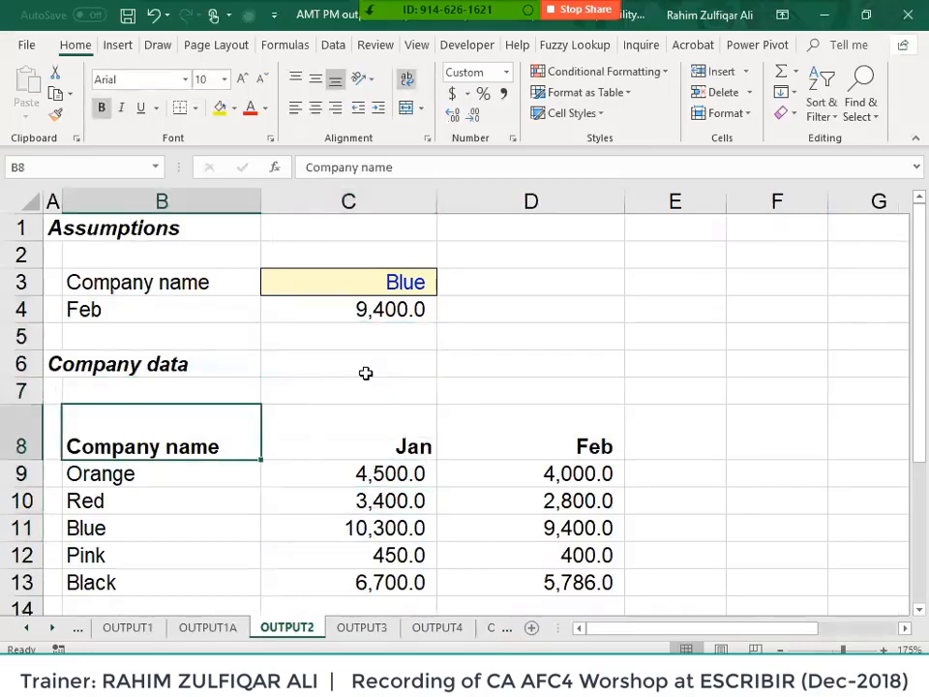
key("ctrl+shift+Down")
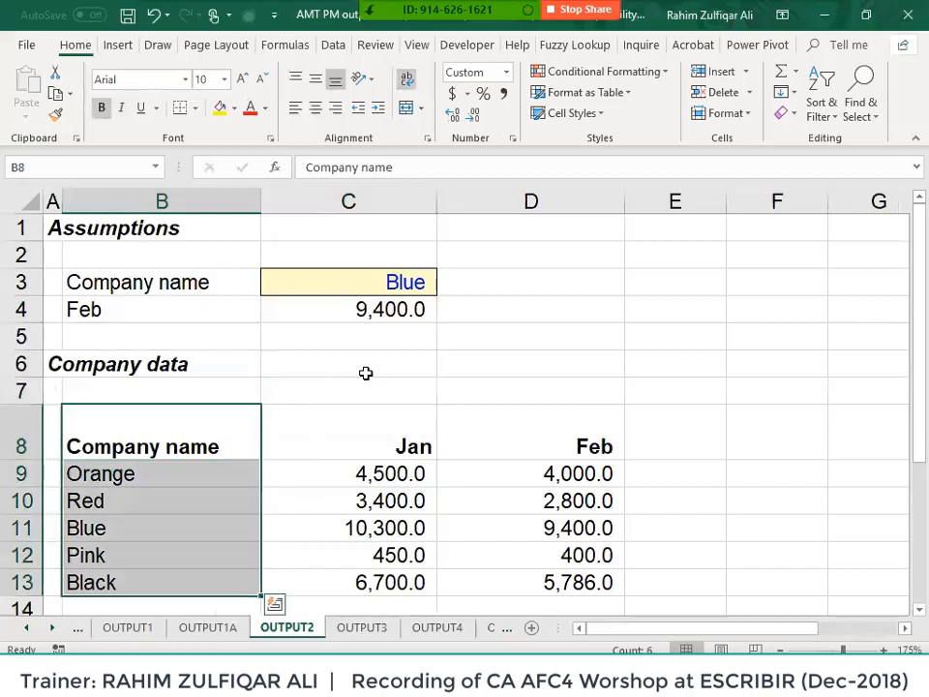
key("Right")
key("ctrl+shift+Down")
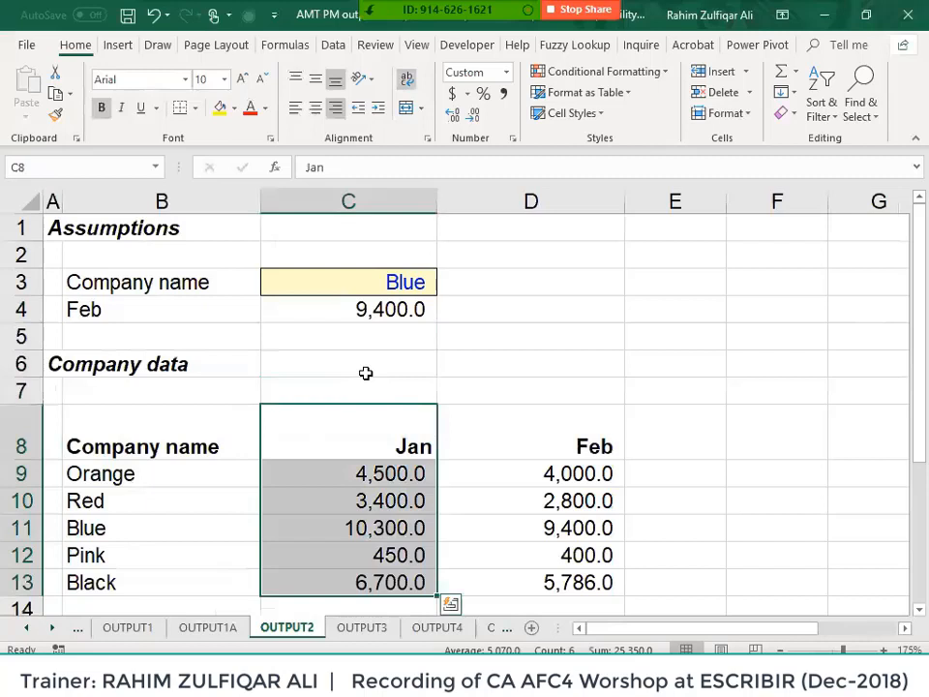
key("Left")
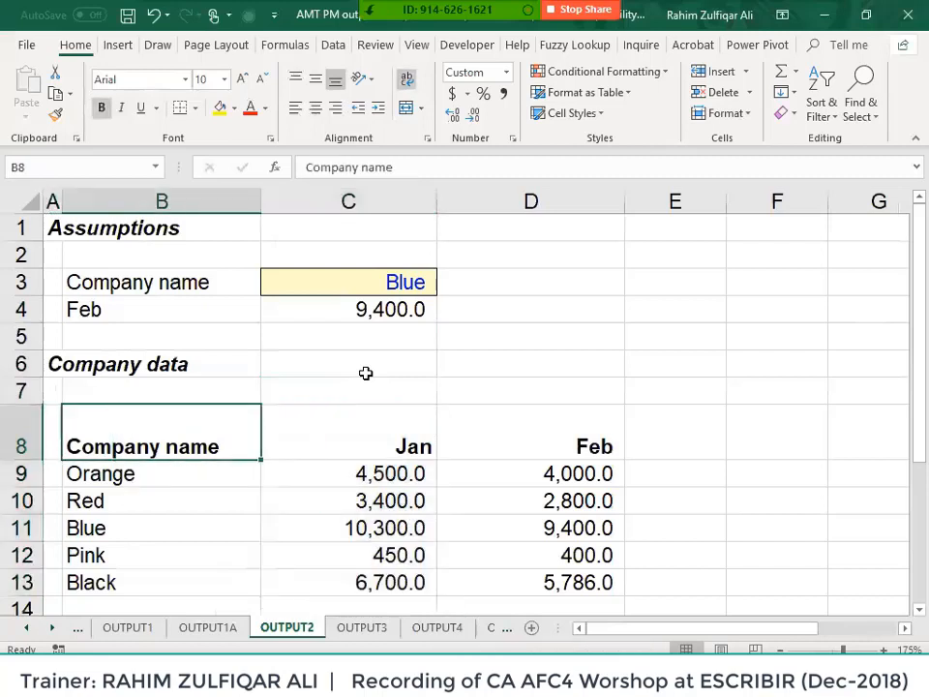
key("ctrl+shift+Down")
key("ctrl+c")
key("Left")
key("ctrl+v")
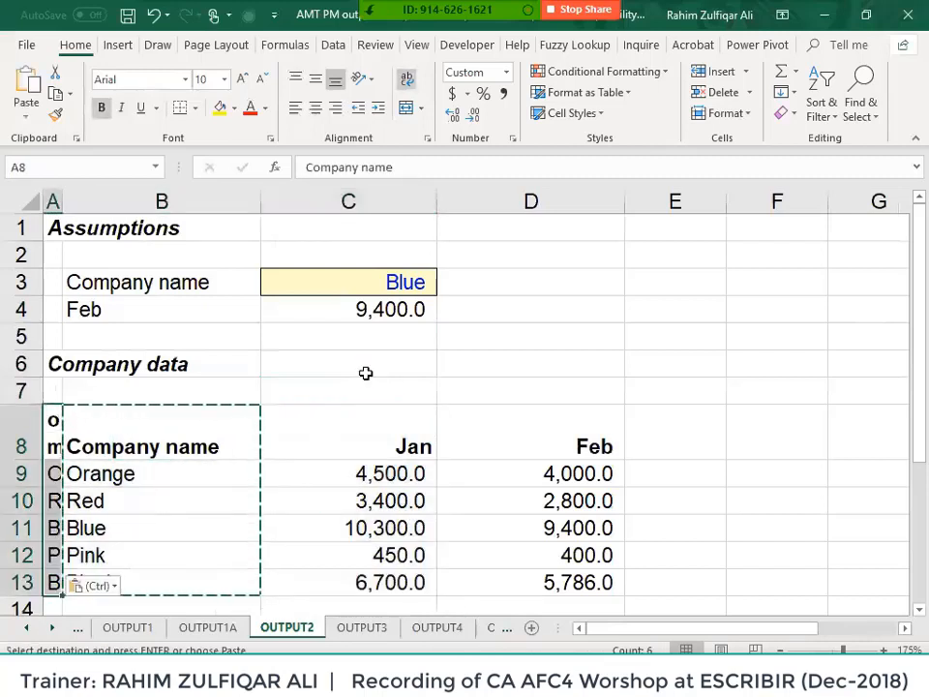
- Copy the Jan values over the company names in column B
key("Right")
key("Right")
key("ctrl+shift+Down")
key("ctrl+c")
key("Left")
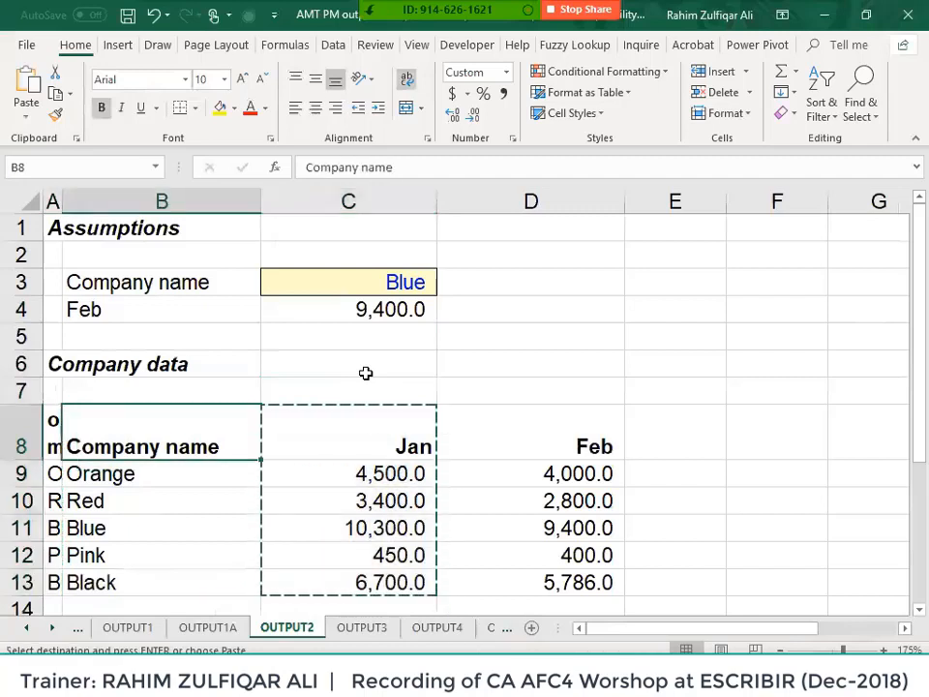
key("ctrl+v")
- Paste the buffered company names from column A into column C
key("Left")
key("ctrl+shift+Down")
key("ctrl+c")
key("Right")
key("Right")
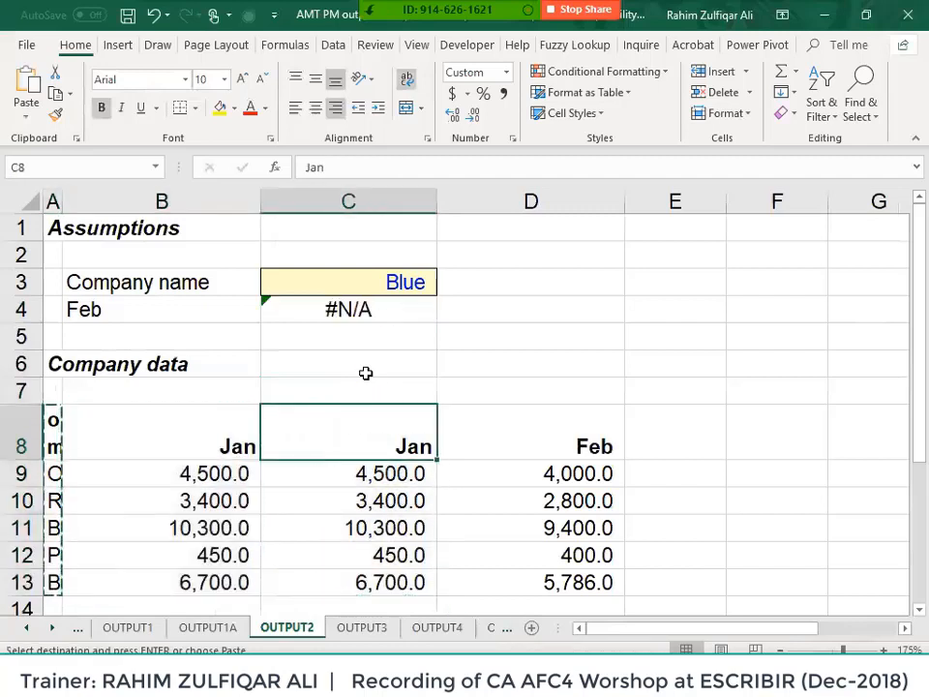
key("ctrl+shift+Down")
key("ctrl+v")
- Clear the temporary names from column A and return to C4, now showing #N/A
key("Left")
key("Right")
key("ctrl+shift+Down")
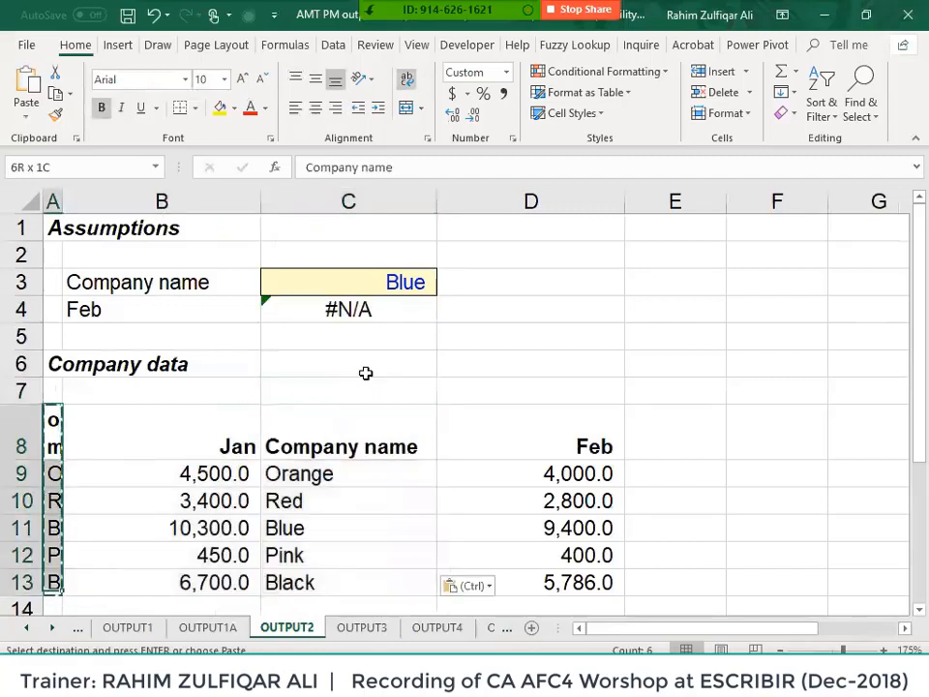
key("Delete")
key("Right")
key("Right")
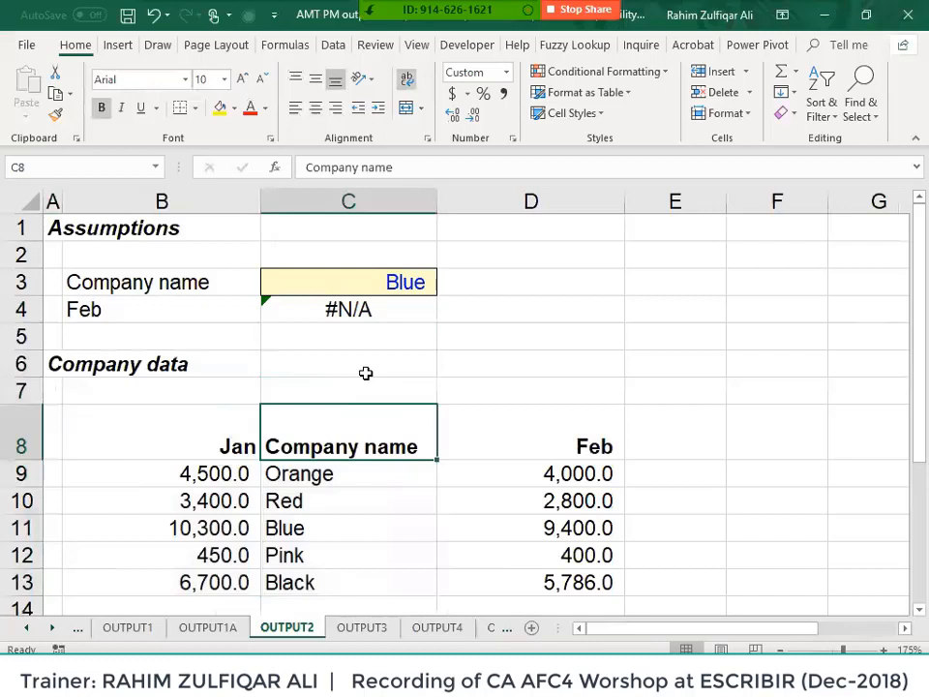
key("Up")
key("Up")
key("Up")
key("Up")
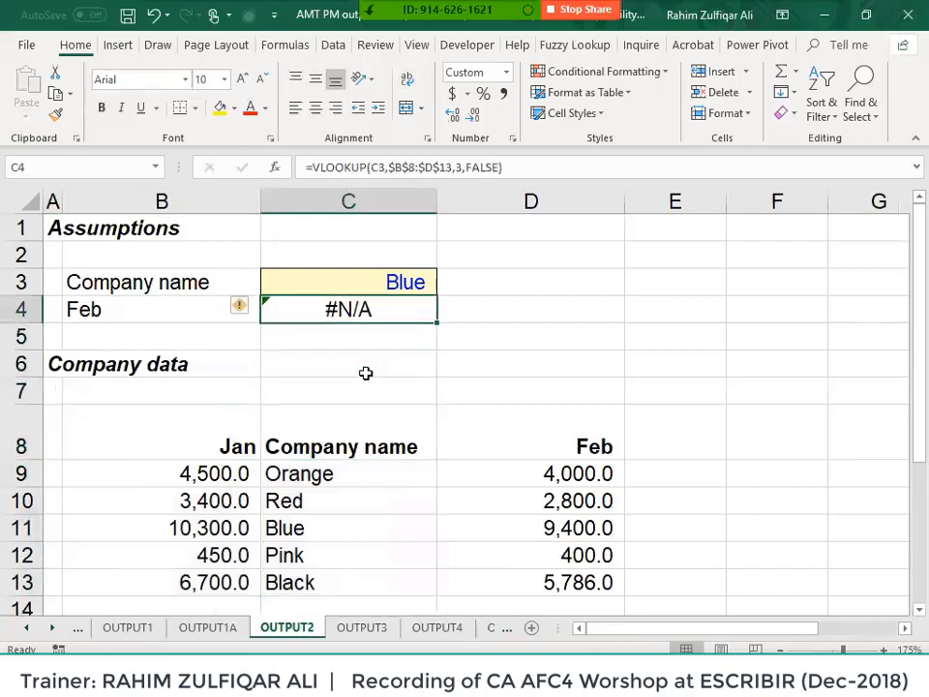
key("F2")
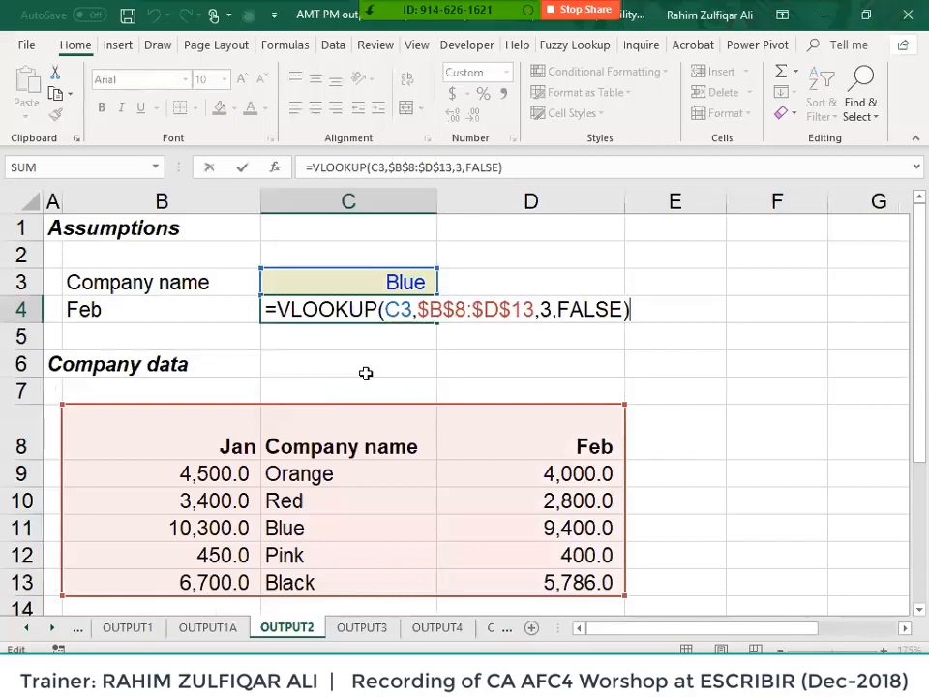
left_click(400, 312)
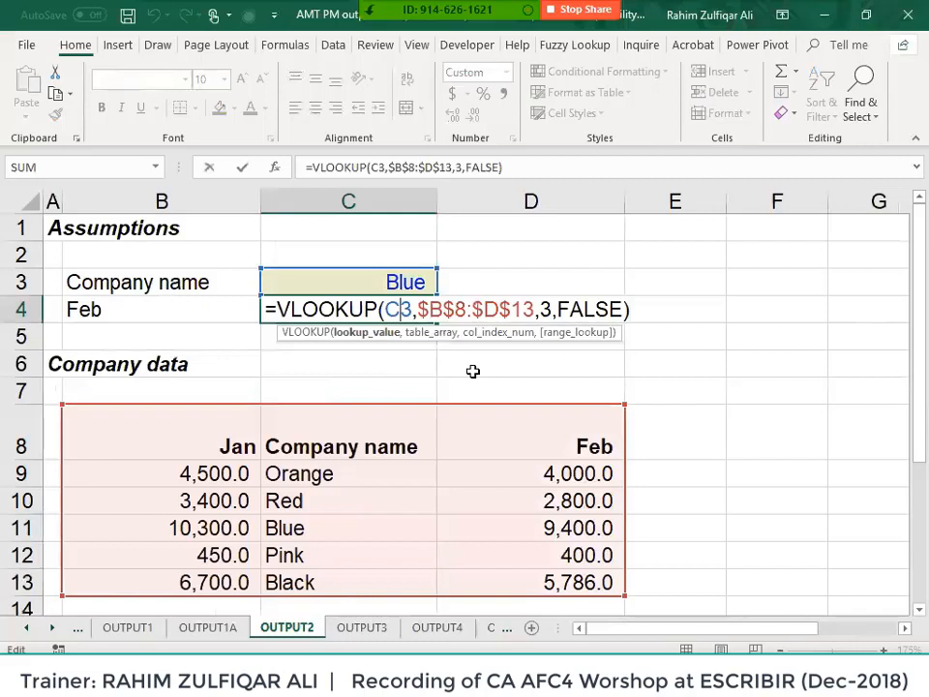
key("ctrl+Return")
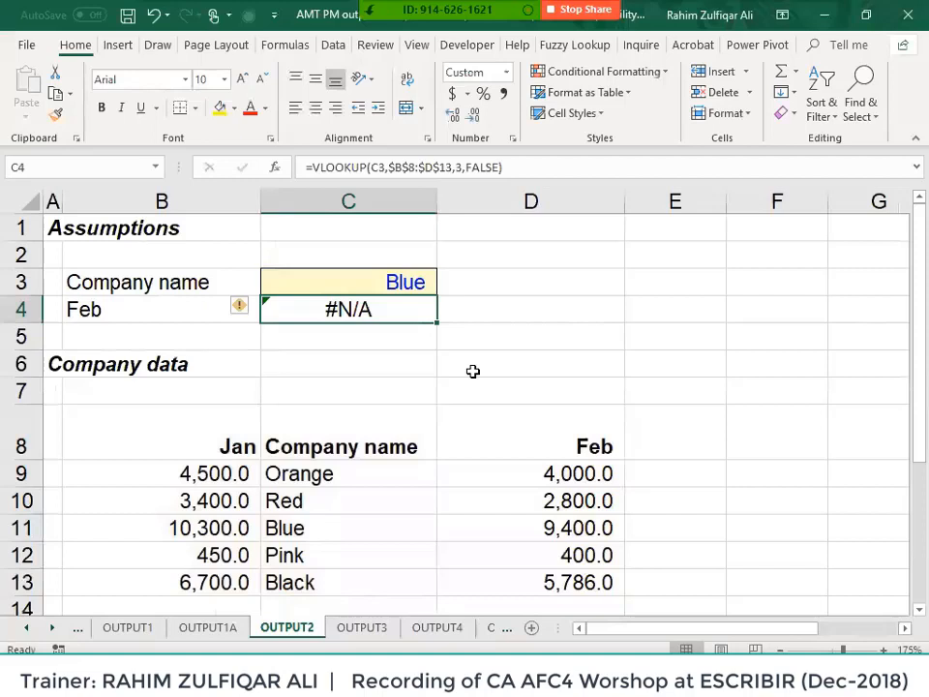
- Inspect C4's VLOOKUP ranges against the company names now in column C
key("F2")
key("Escape")
key("Down")
key("Down")
key("Down")
key("Down")
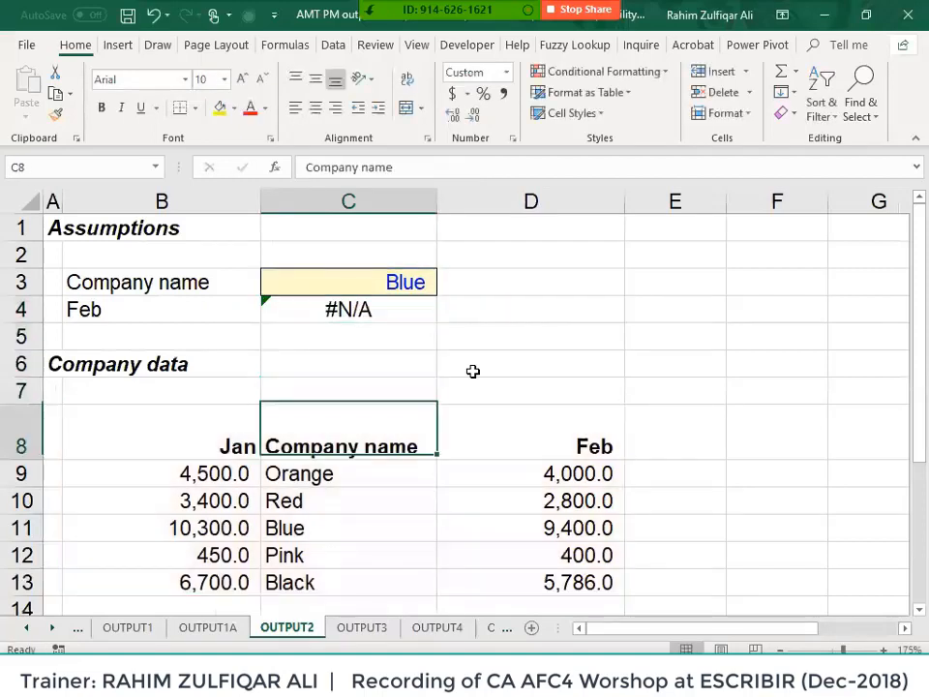
key("ctrl+shift+Down")
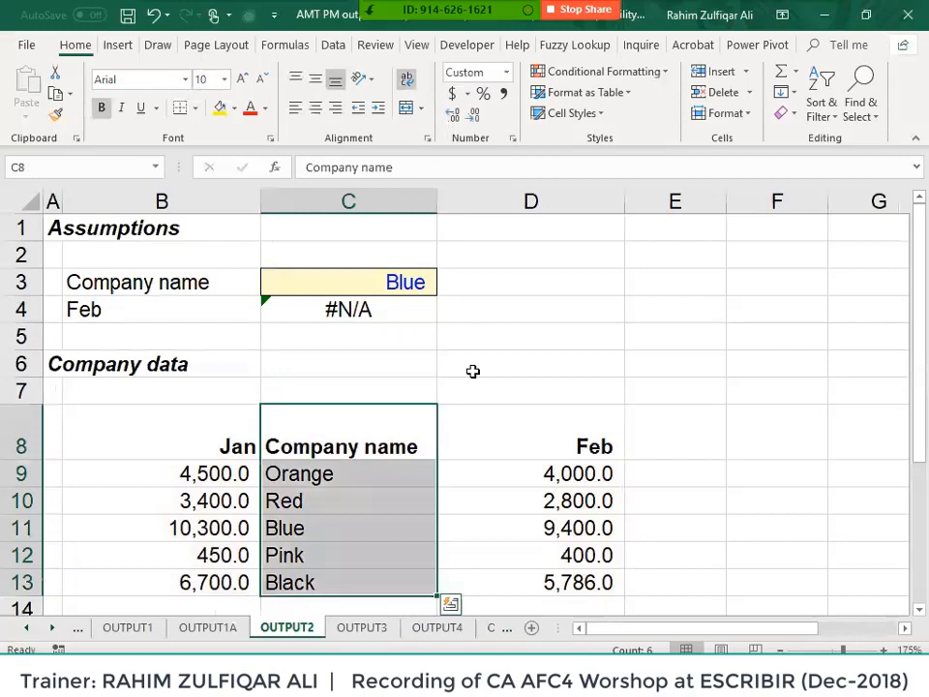
key("Up")
key("Up")
key("Up")
key("Up")
key("F2")
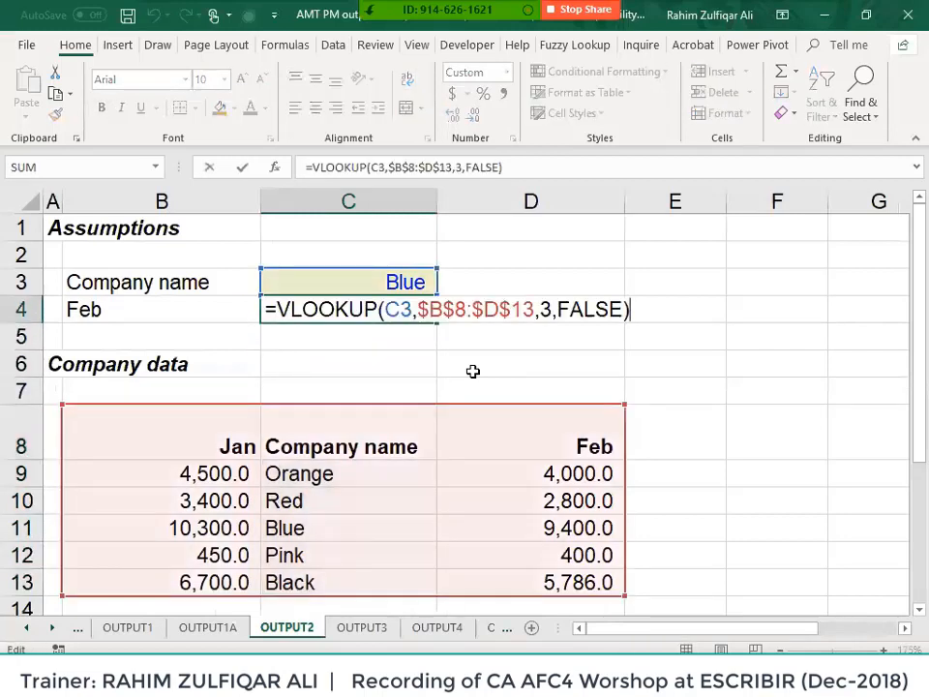
key("Escape")
- Copy the company names into spare column A
key("Left")
key("Right")
key("Down")
key("Down")
key("Down")
key("Down")
key("Down")
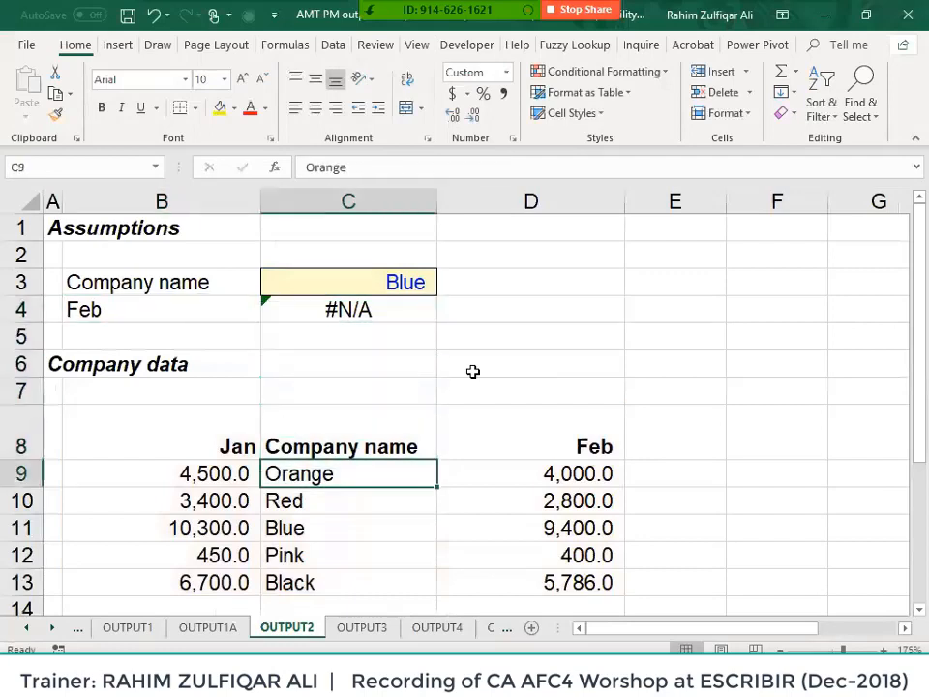
key("Up")
key("ctrl+shift+Down")
key("ctrl+c")
key("Left")
key("Left")
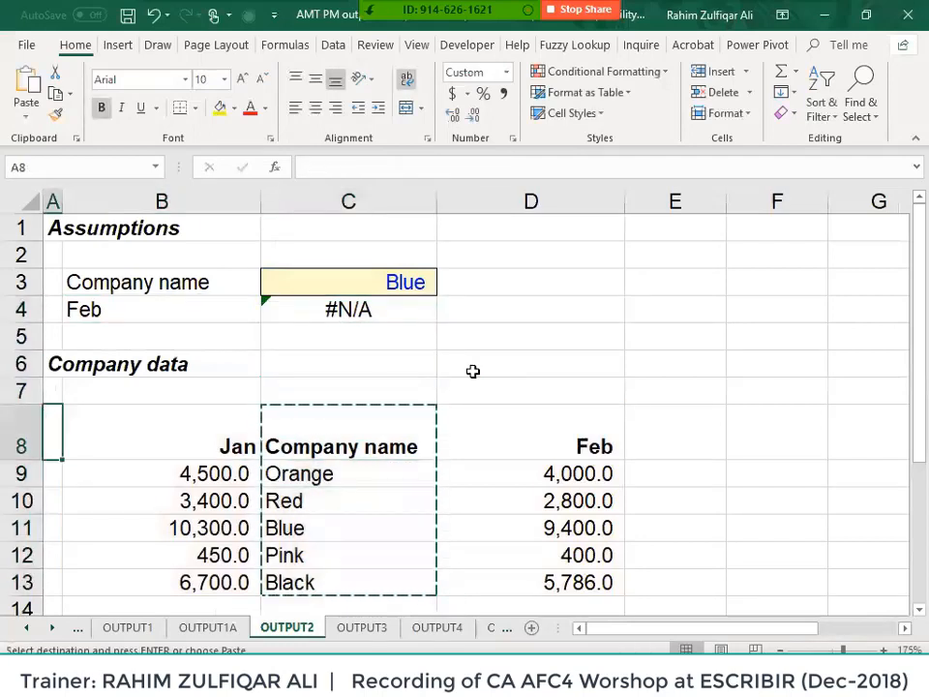
key("ctrl+v")
- Copy the Jan values from column B into column C
key("Right")
key("ctrl+shift+Down")
key("ctrl+c")
key("Right")
key("ctrl+v")
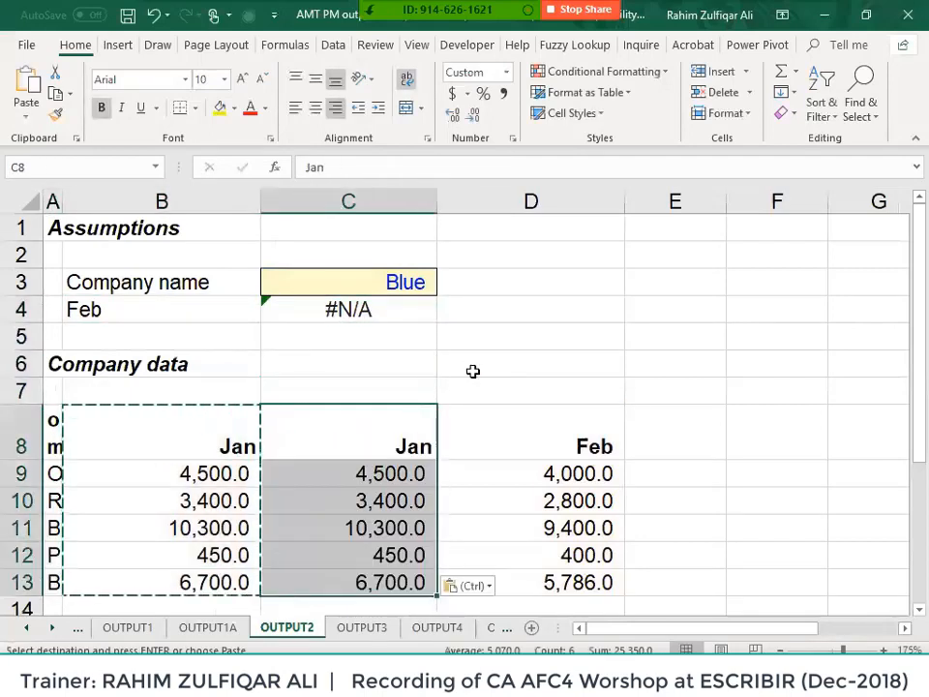
- Paste the company names A8:A13 into column B, restoring C4's 9,400.0
key("Left")
key("Left")
key("ctrl+shift+Down")
key("ctrl+c")
key("Right")
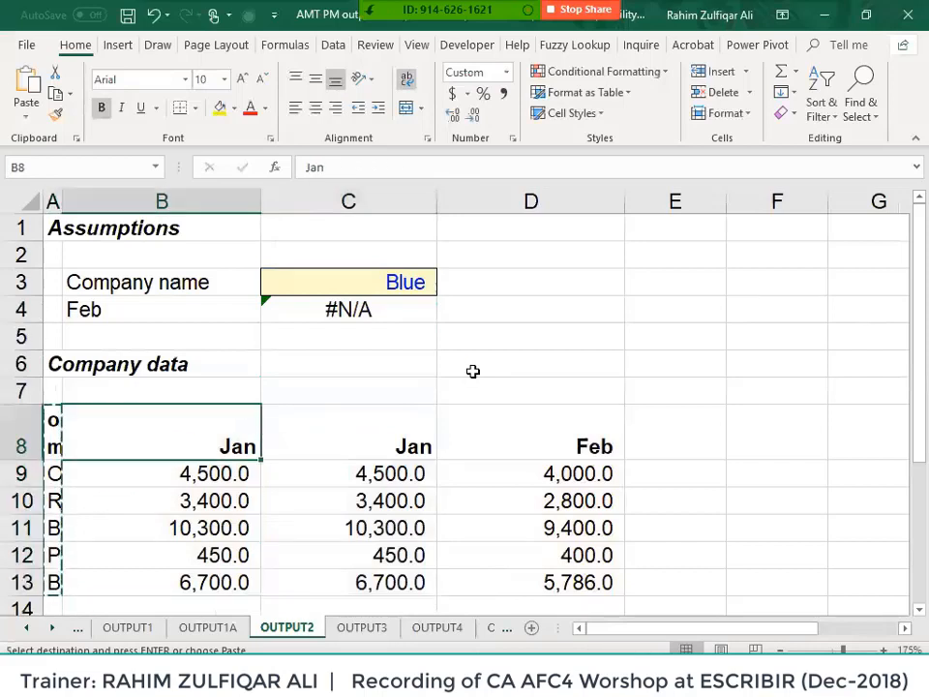
key("ctrl+v")
key("Right")
key("Up")
key("Up")
key("Up")
key("Up")
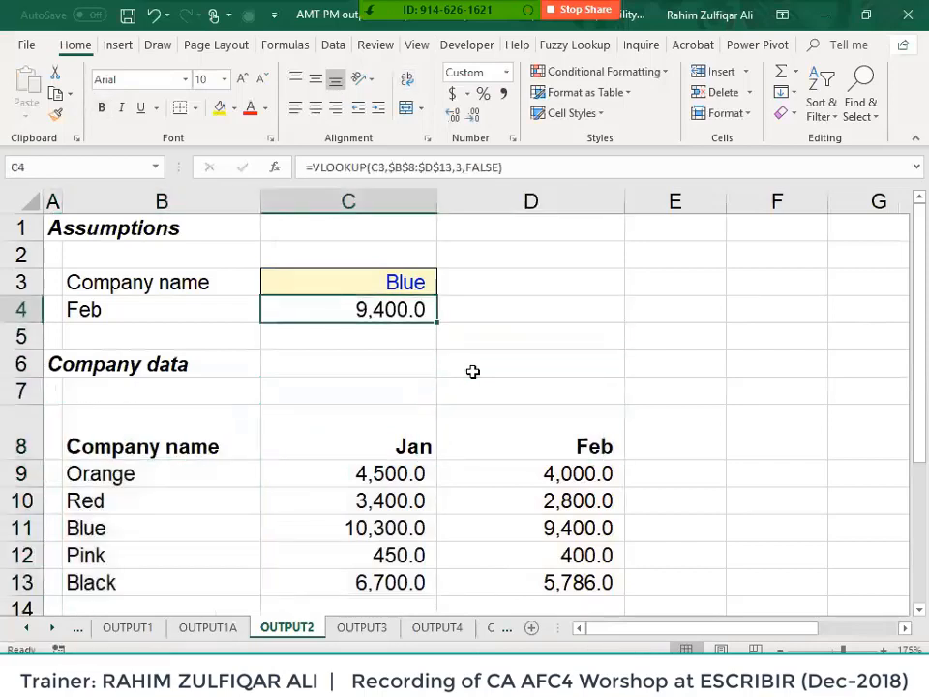
- Change C4 to =VLOOKUP(C3,B8:D13,3,FALSE) with a relative table and copy it
key("F2")
key("Left")
key("Left")
key("Left")
key("Left")
key("Left")
key("Left")
key("Left")
key("Left")
key("Left")
key("Left")
key("Left")
key("Left")
key("Left")
key("Left")
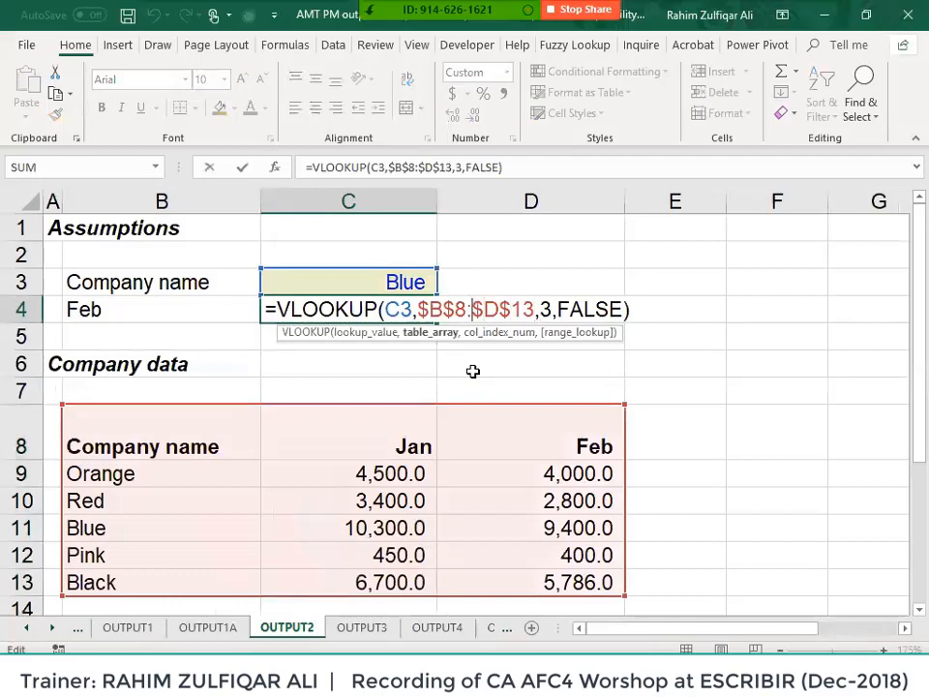
key("F4")
key("F4")
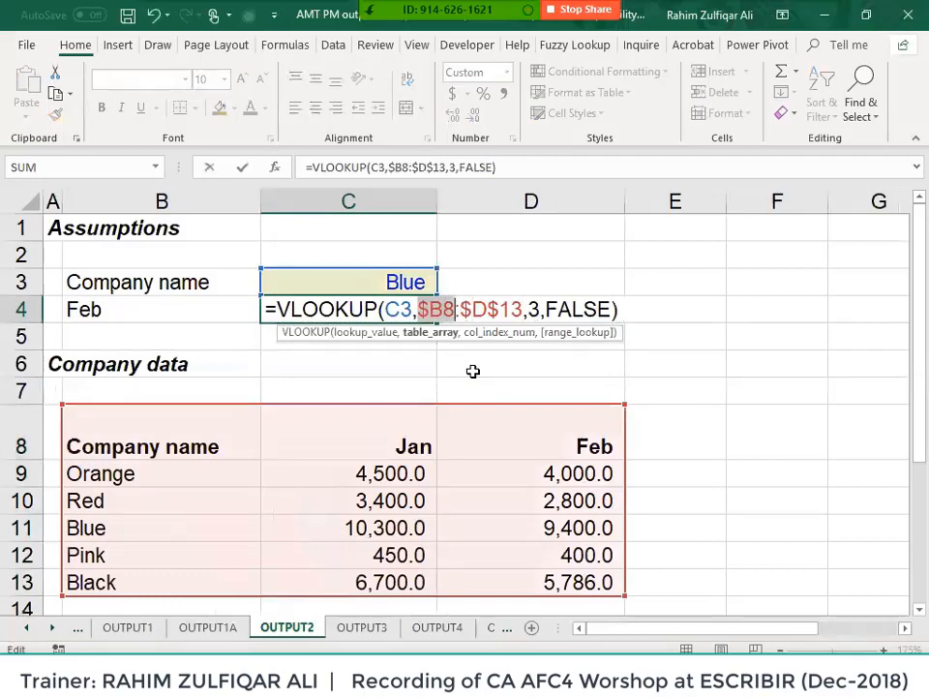
key("F4")
key("Right")
key("Right")
key("F4")
key("F4")
key("F4")
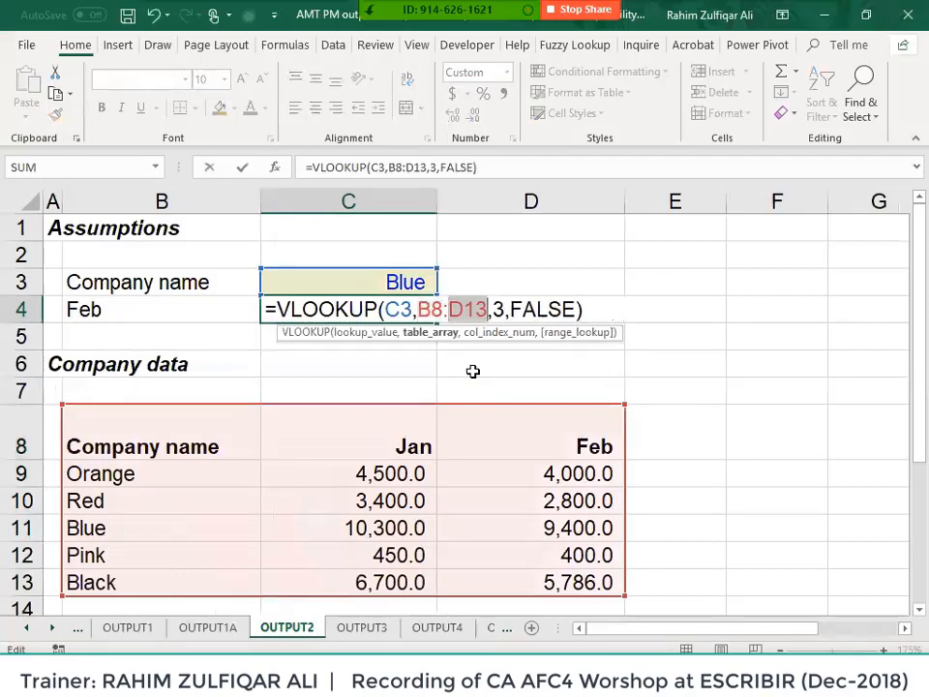
key("Return")
key("Up")
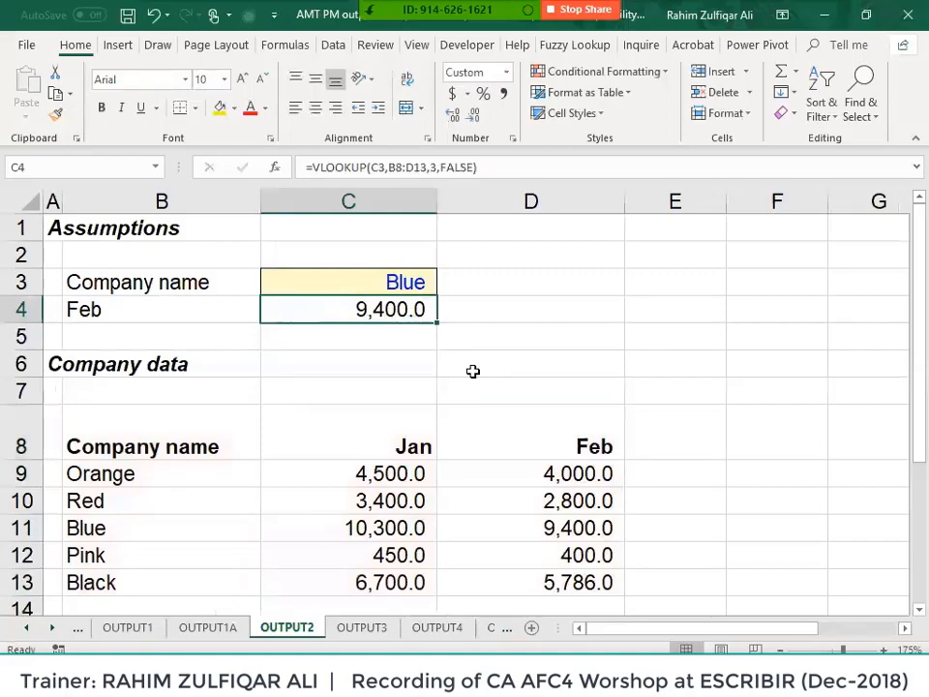
key("ctrl+c")
key("Right")
key("Right")
key("Right")
key("Right")
key("Right")
key("Right")
key("Right")
key("Right")
key("Right")
key("Right")
key("Right")
key("Right")
key("Right")
key("Right")
key("Right")
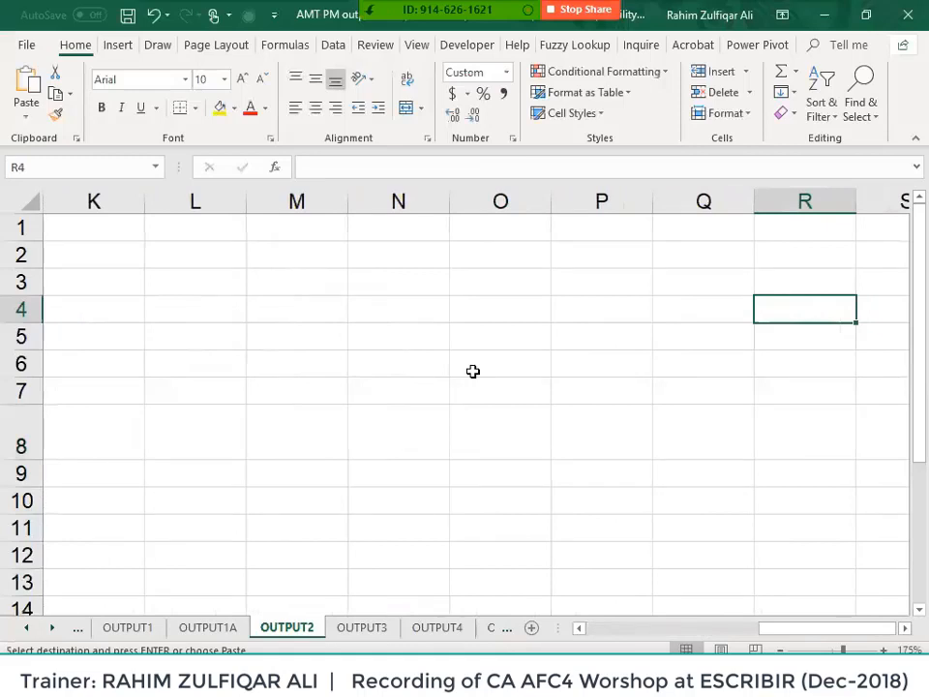
- Paste the lookup into R4, where shifted references R3 and Q8:S13 return #N/A
key("ctrl+v")
key("F2")
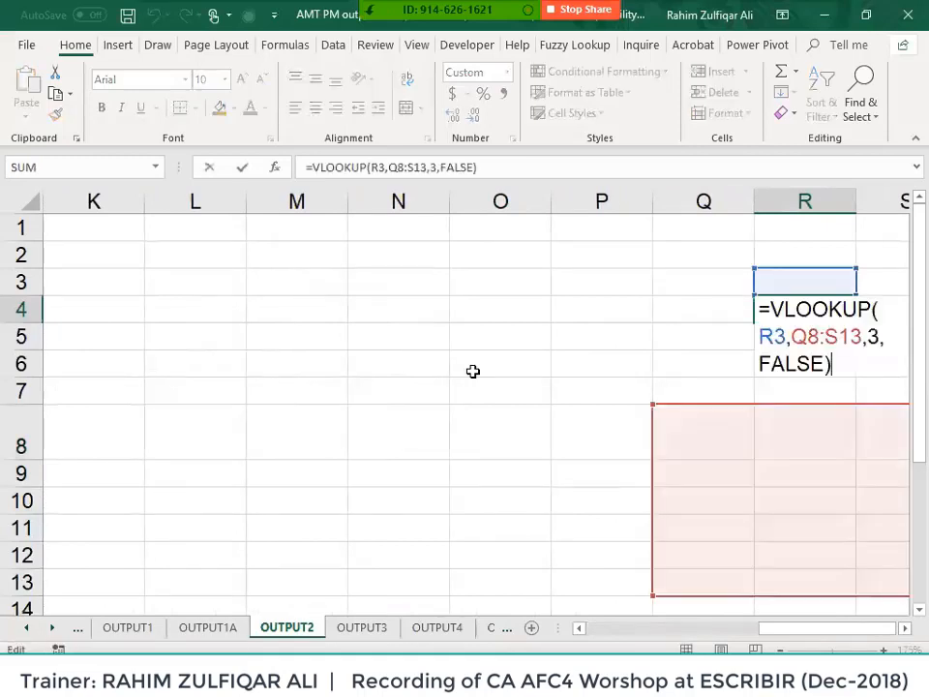
left_click(904, 628)
left_click(903, 628)
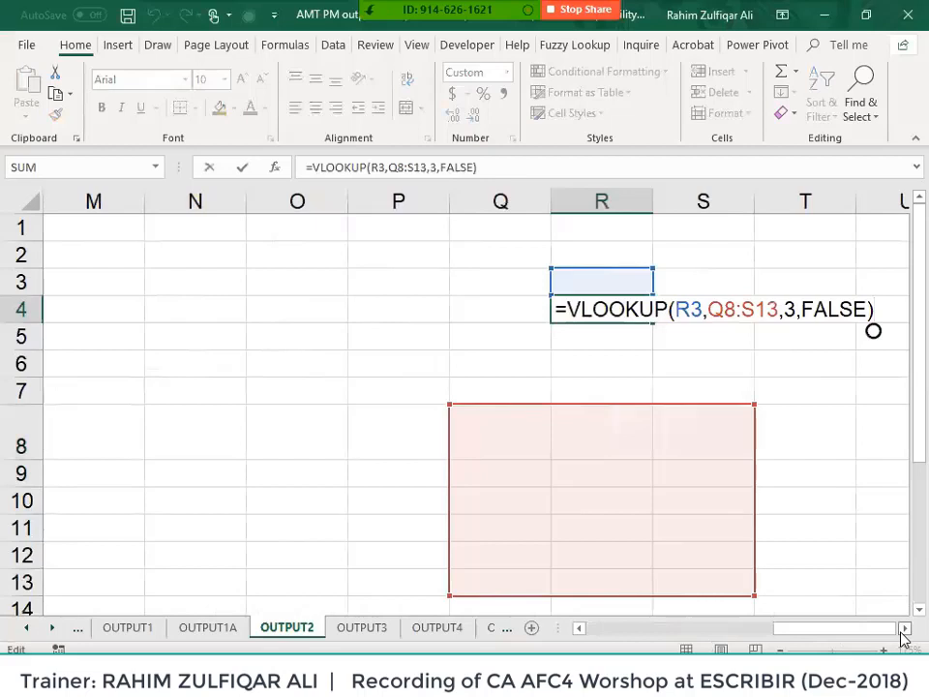
key("ctrl+Return")
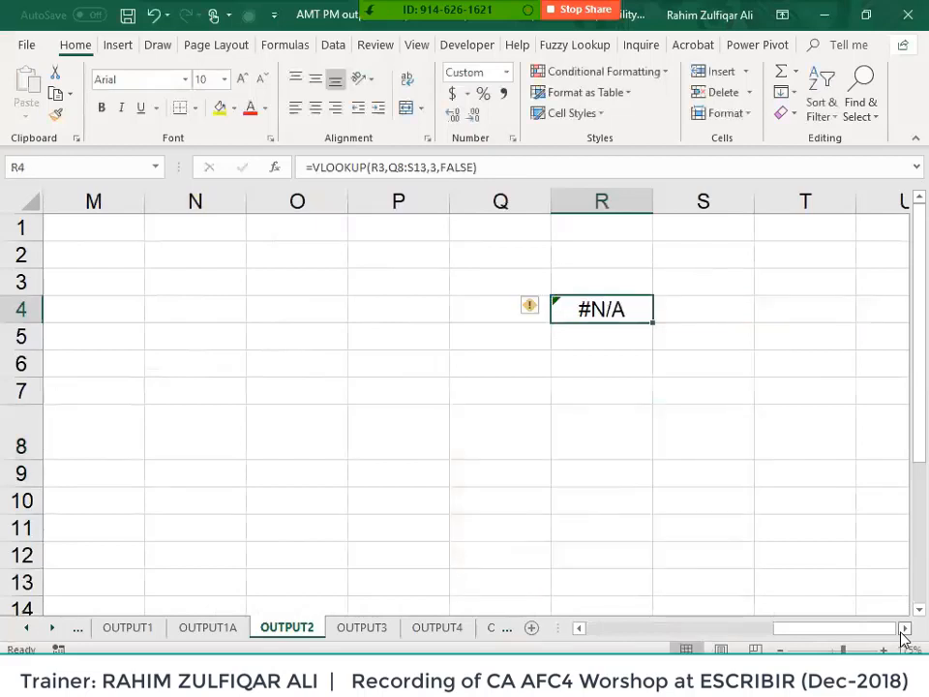
key("Left")
key("Left")
key("Left")
key("Left")
key("Left")
key("Left")
key("Left")
key("Left")
key("Left")
key("Left")
key("Left")
key("Left")
key("Left")
key("Left")
key("Left")
key("Left")
key("Left")
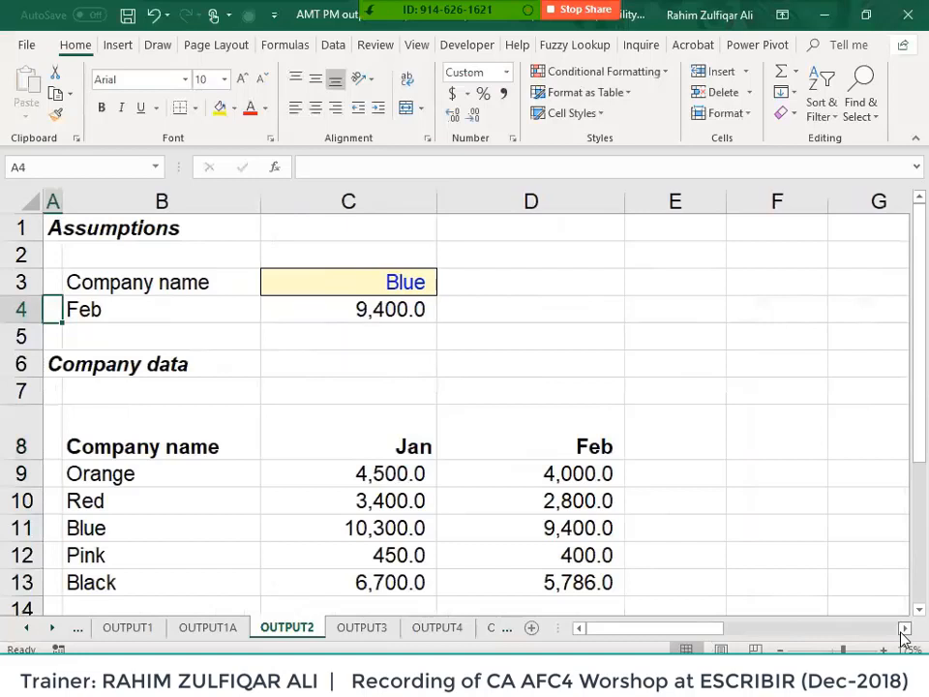
- Lock C4's lookup table as absolute $B$8:$D$13, still returning 9,400.0
key("Right")
key("Right")
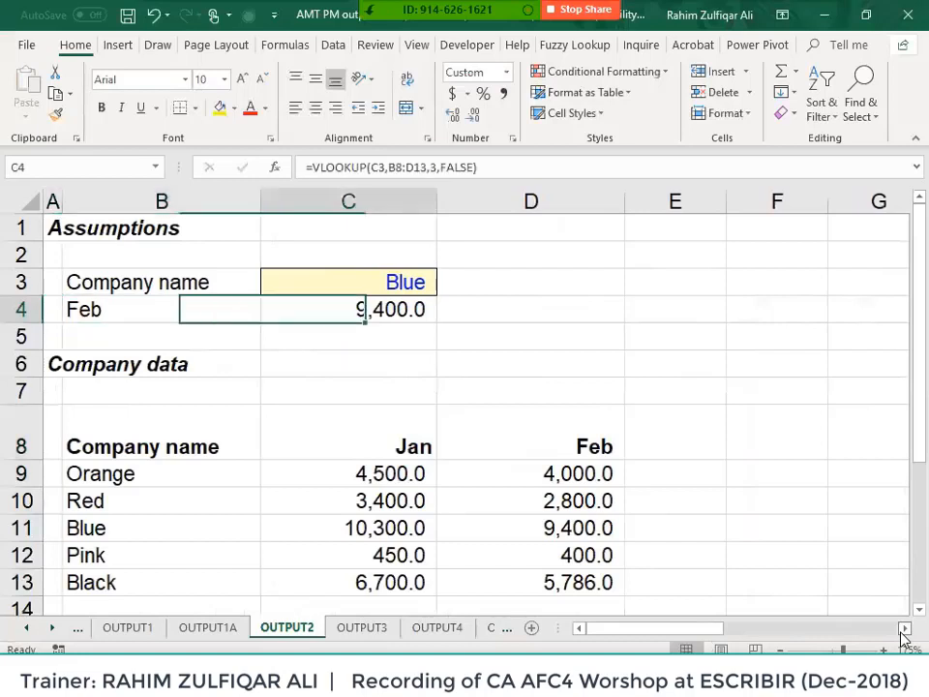
key("F2")
key("Left")
key("Left")
key("Left")
key("Left")
key("Left")
key("Left")
key("Left")
key("Left")
key("Left")
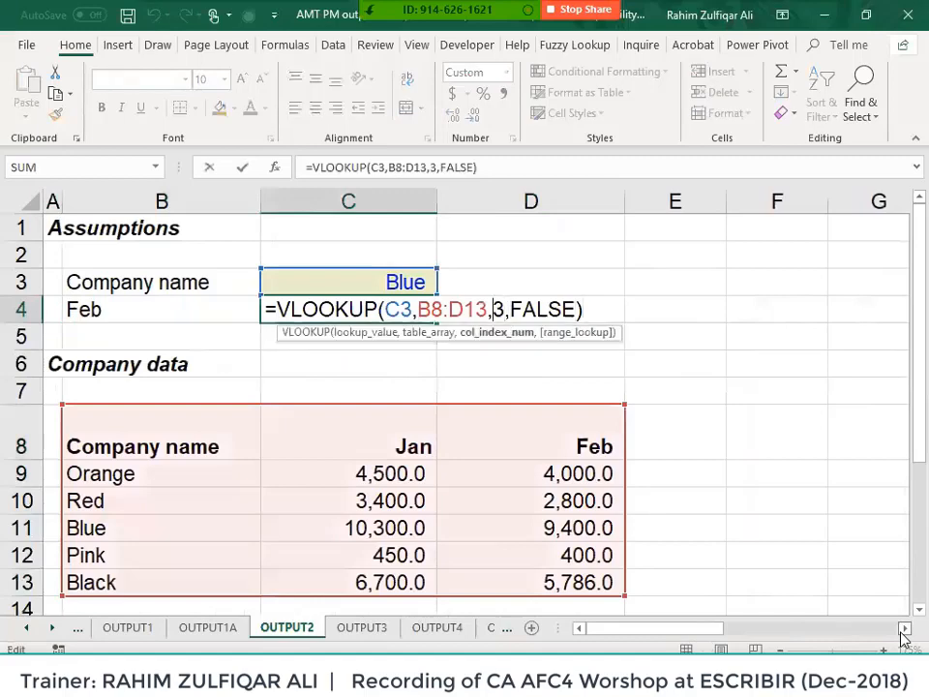
key("shift+Left")
key("shift+Left")
key("shift+Left")
key("shift+Left")
key("shift+Left")
key("shift+Right")
key("shift+Left")
key("shift+Left")
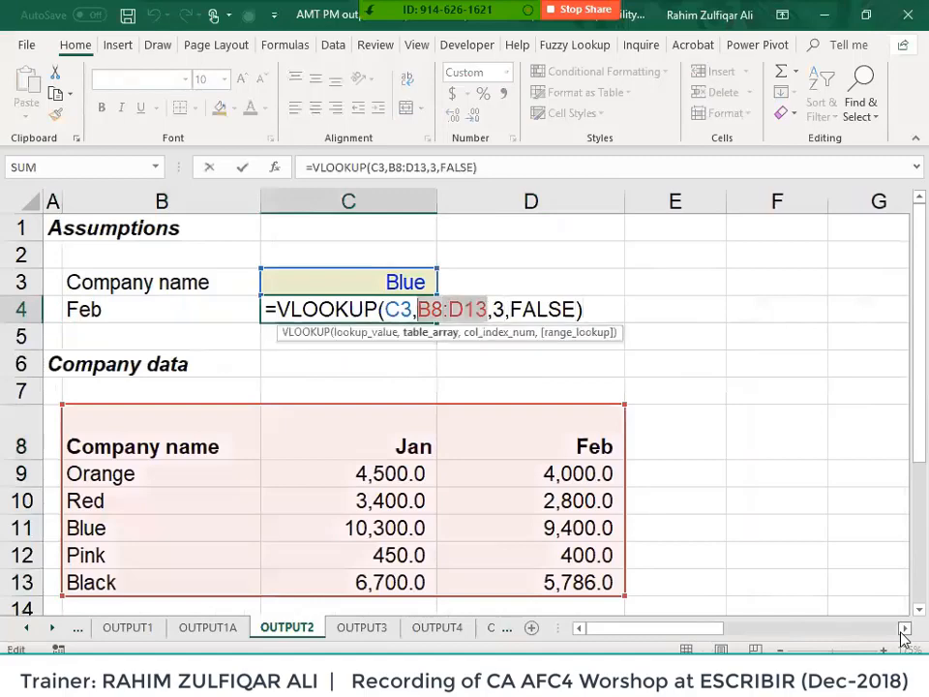
key("F5")
key("Escape")
key("F4")
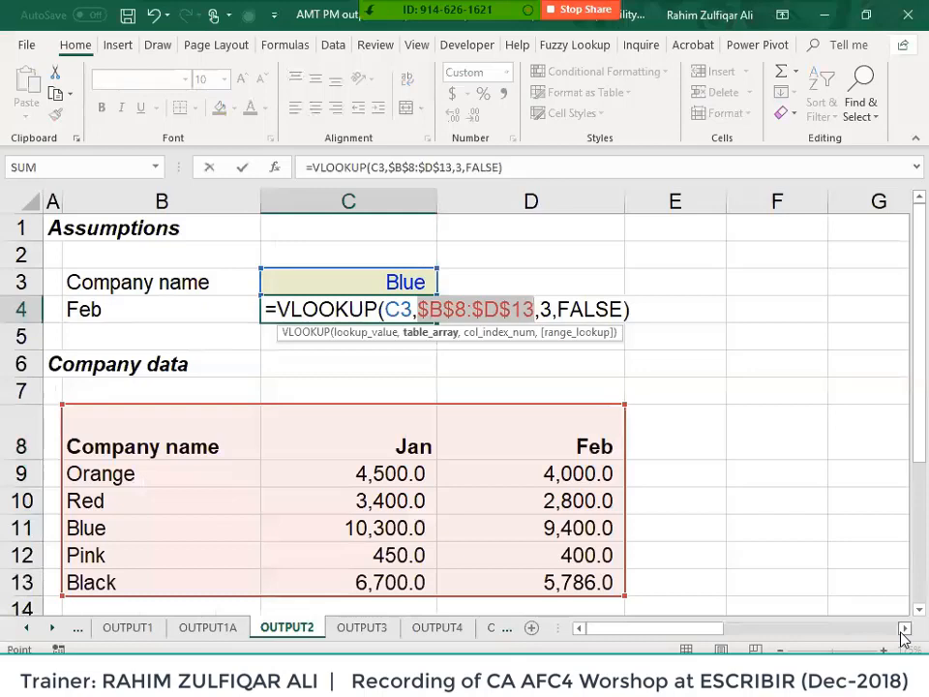
key("Return")
key("Down")
key("Down")
key("Down")
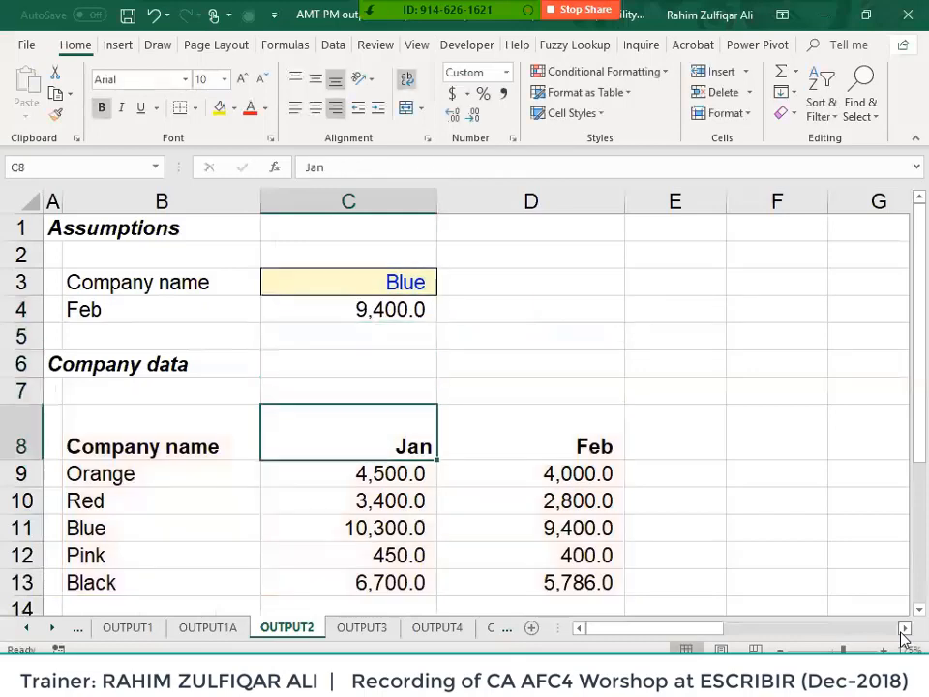
- Name the range B8:D13 companyinfo via the Name Box
key("Left")
key("ctrl+shift+Right")
key("ctrl+shift+Down")
left_click(76, 167)
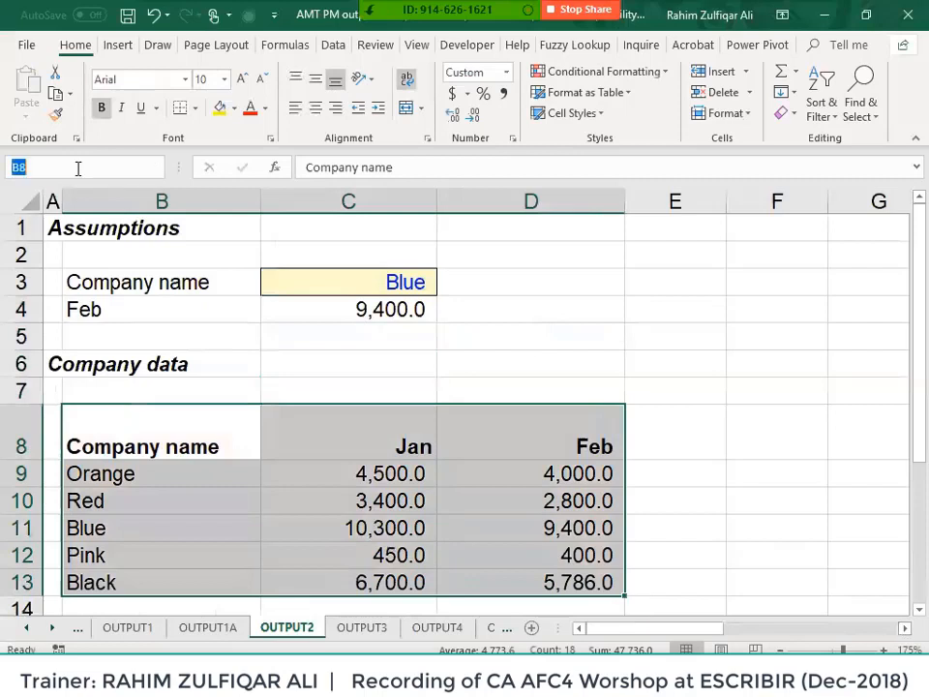
type("companyinfo")
key("Return")
- Enter =VLOOKUP(C3,companyinfo,3,FALSE) in C4, returning 9,400.0
left_click(319, 308)
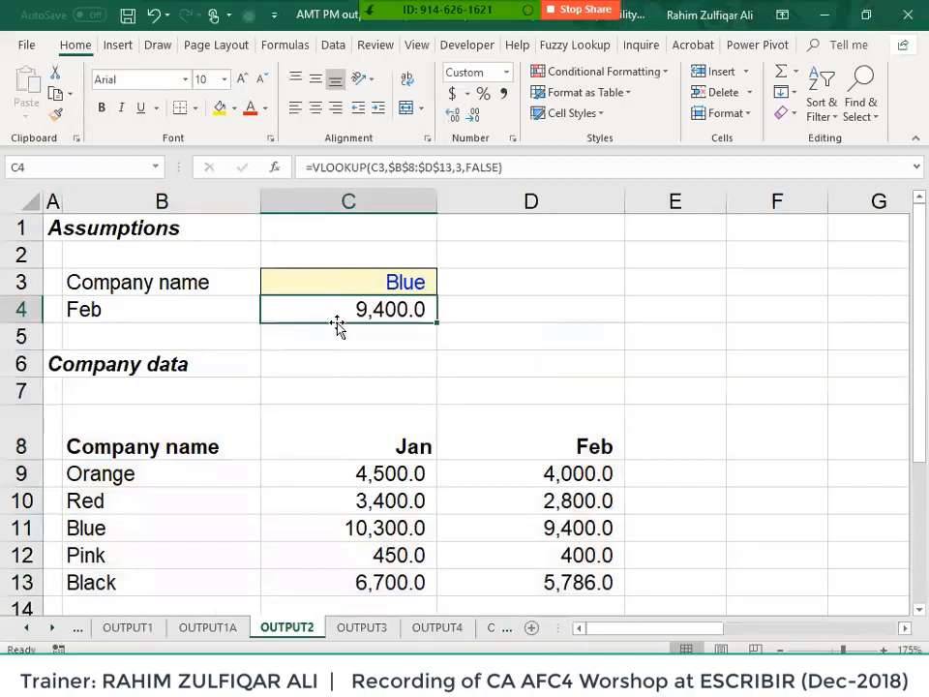
type("=vl")
key("Tab")
key("Up")
type(",com")
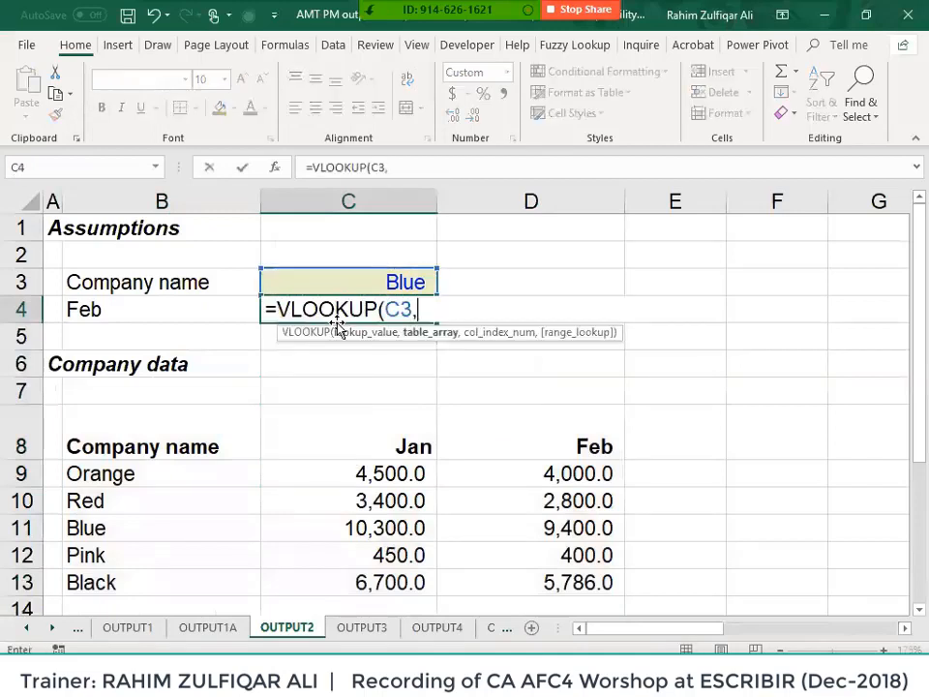
key("Down")
key("Down")
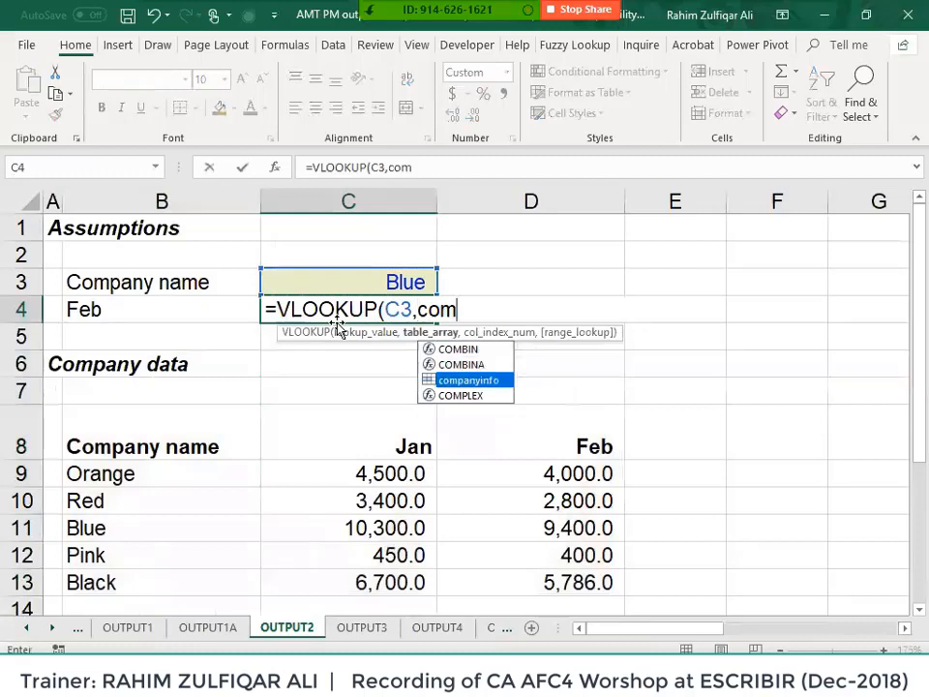
key("Tab")
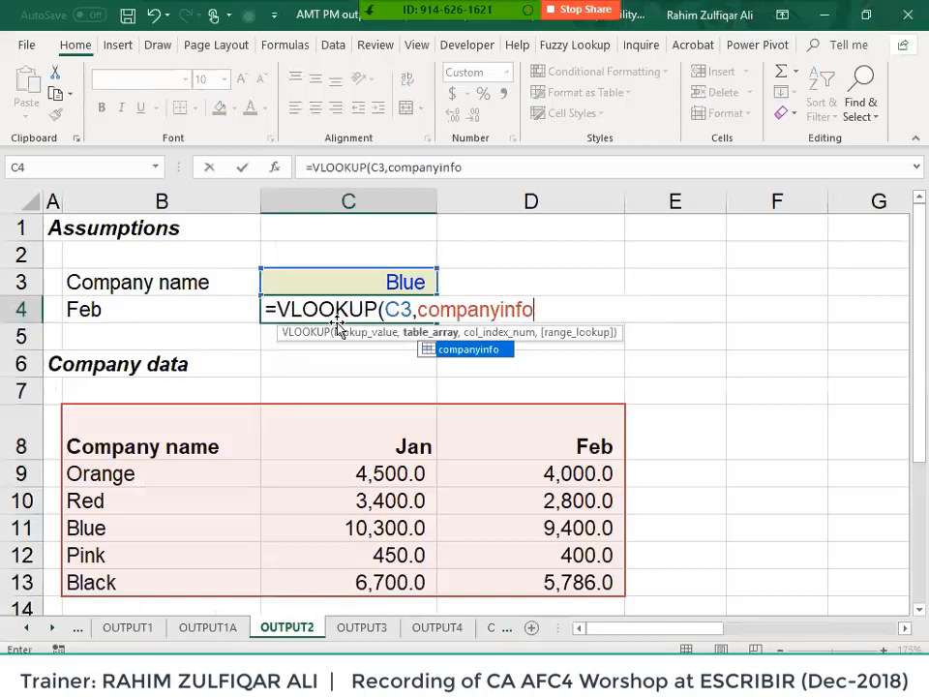
type(",3,false")
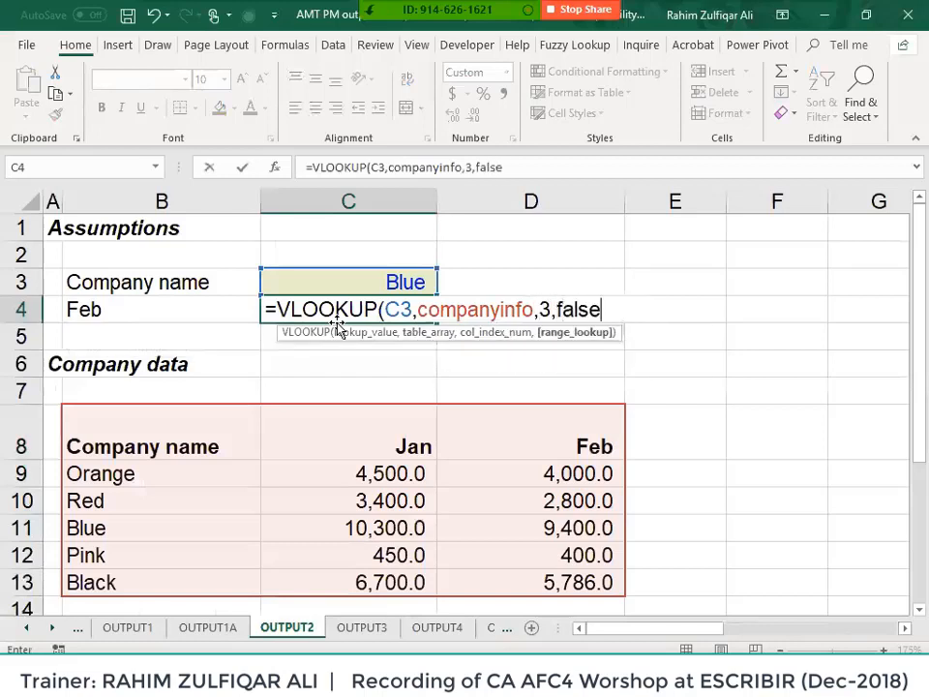
type(")")
key("Return")
key("Up")
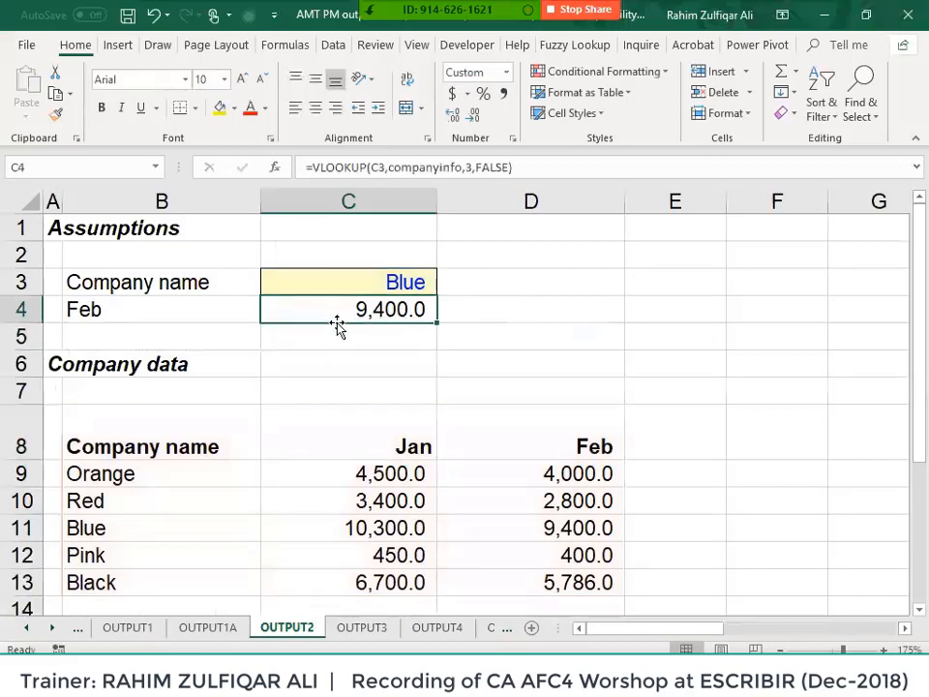
key("F2")
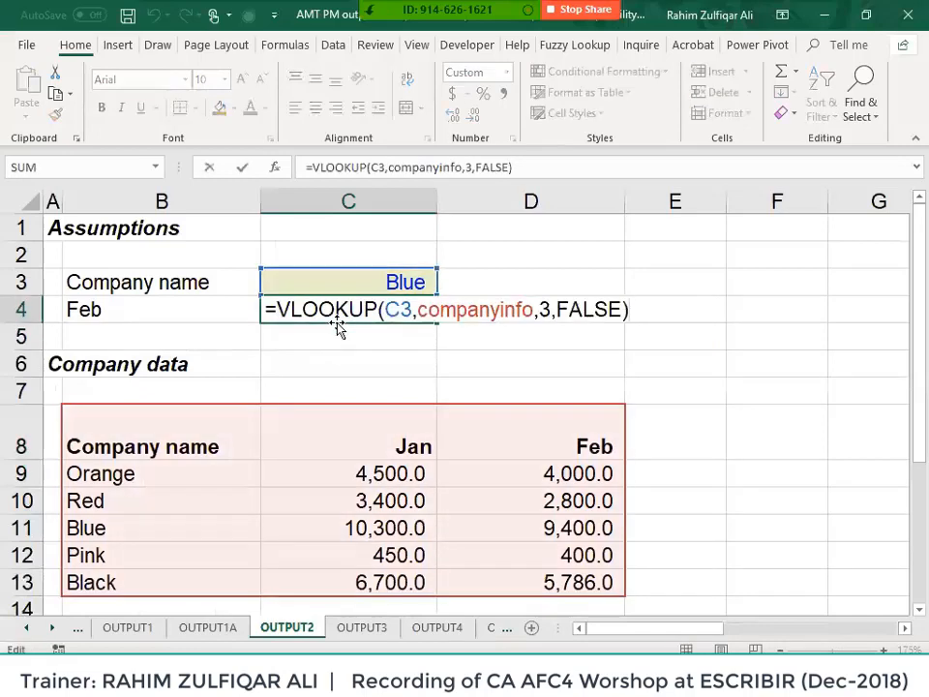
key("Escape")
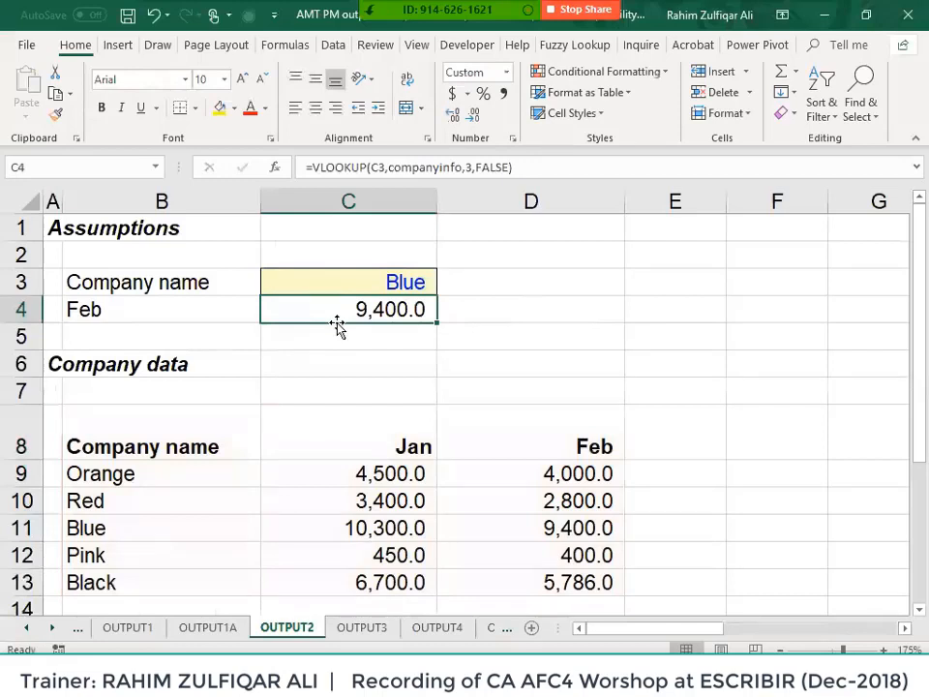
key("Home")
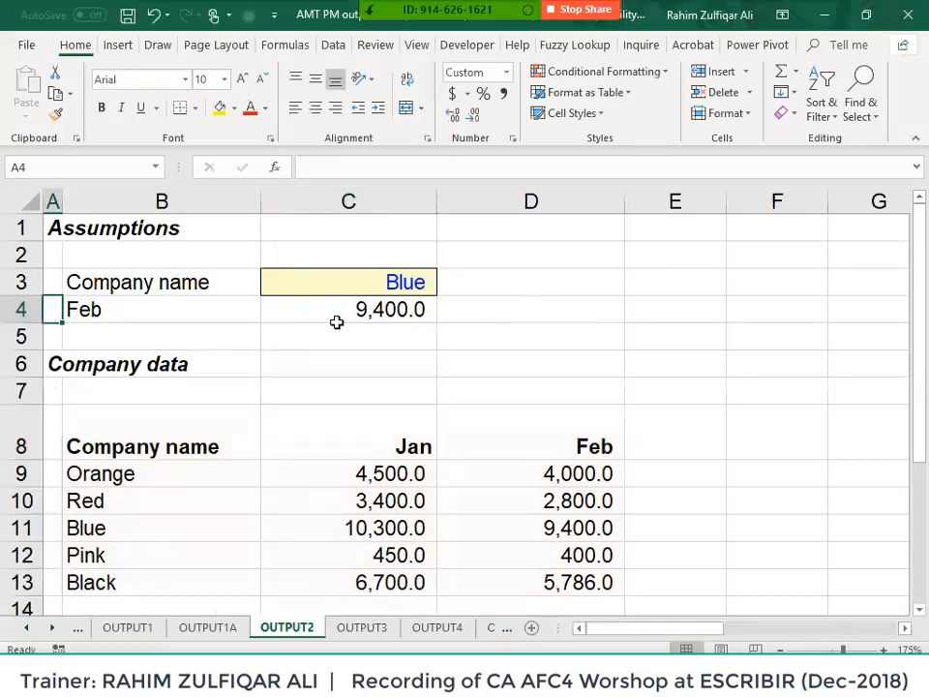
key("Right")
key("Right")
key("F2")
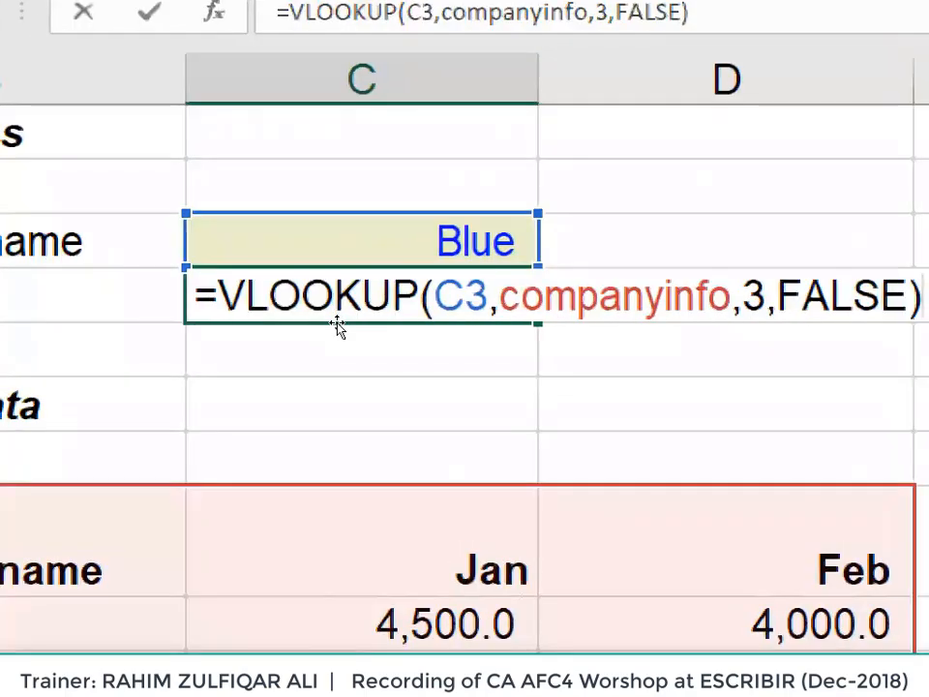
left_click(392, 316)
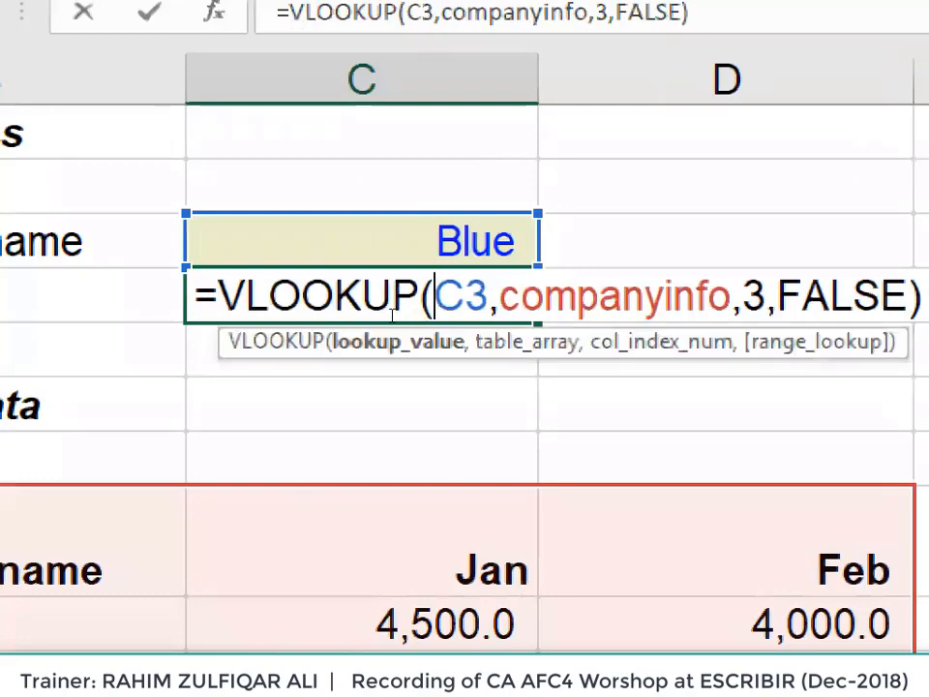
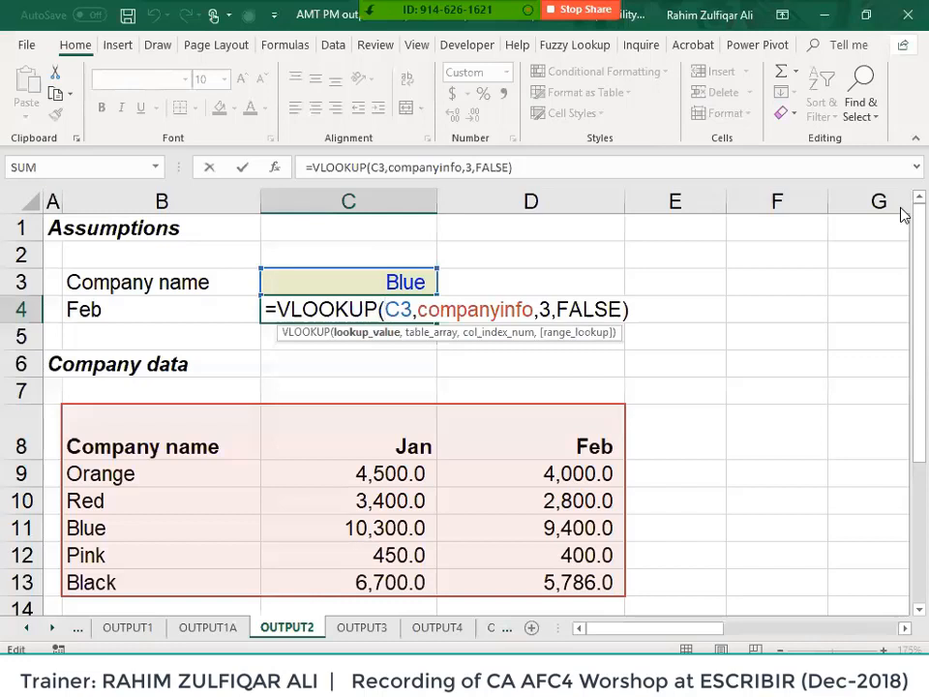
- Commit C4's VLOOKUP so Blue's Feb figure shows 9,400.0, then view OUTPUT1A
key("ctrl+Return")
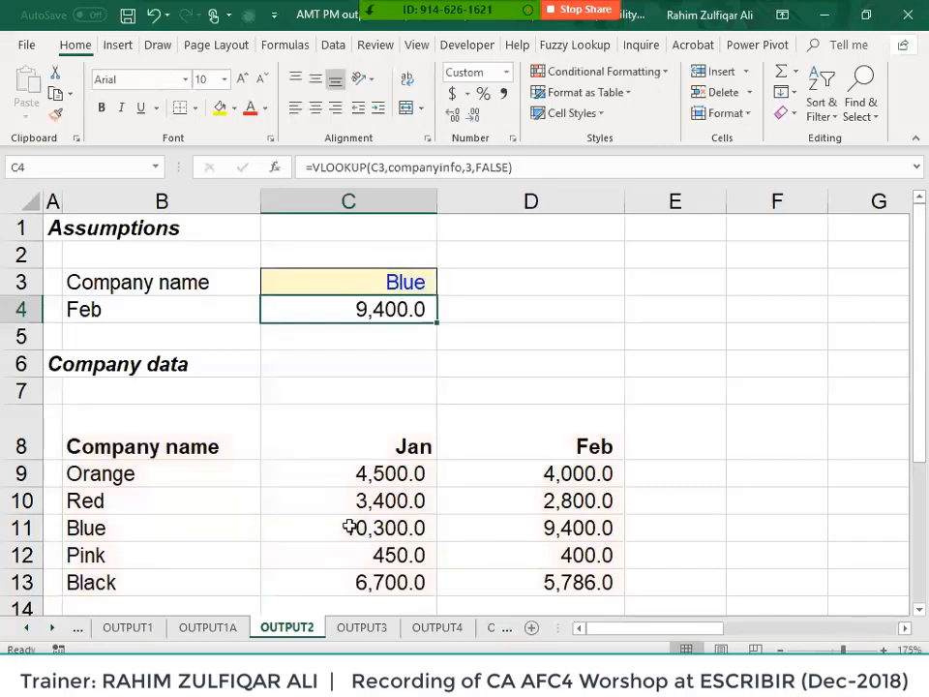
left_click(205, 626)
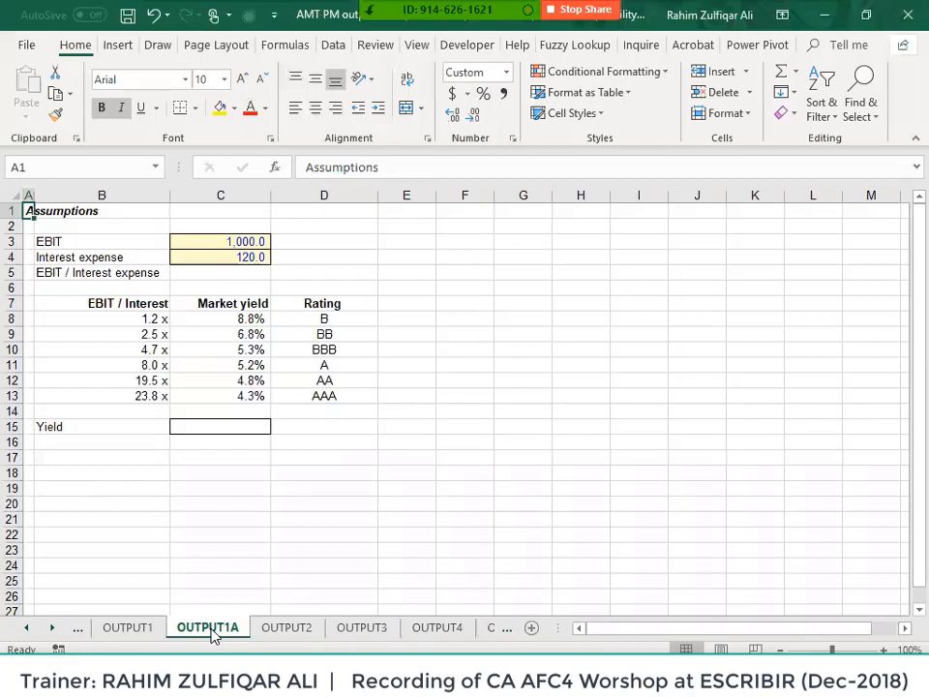
- Rename the OUTPUT1A sheet to 'output', then return to the OUTPUT2 sheet
double_click(211, 628)
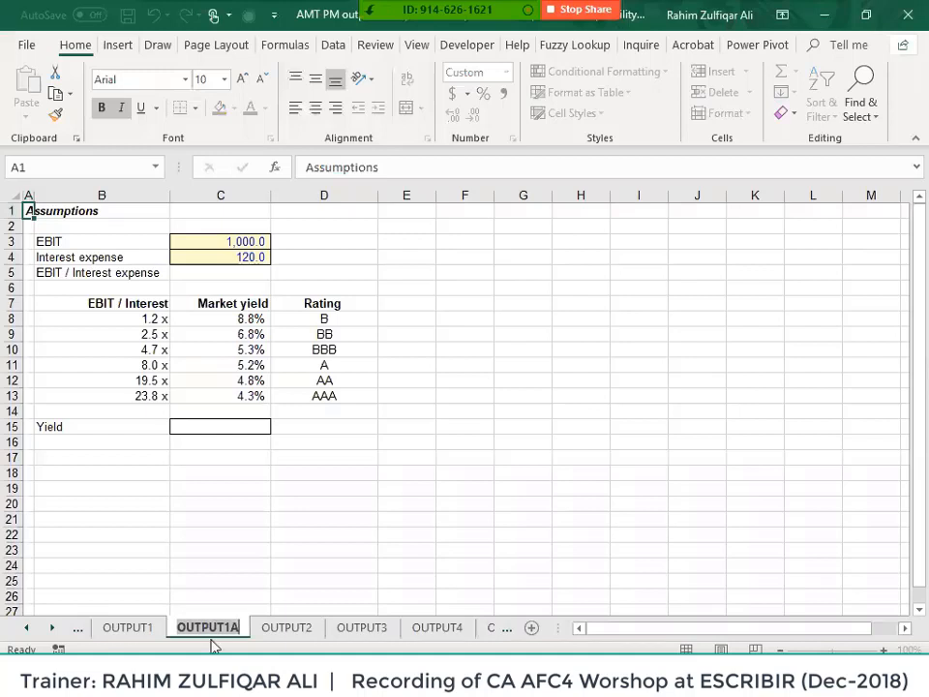
right_click(209, 630)
right_click(187, 630)
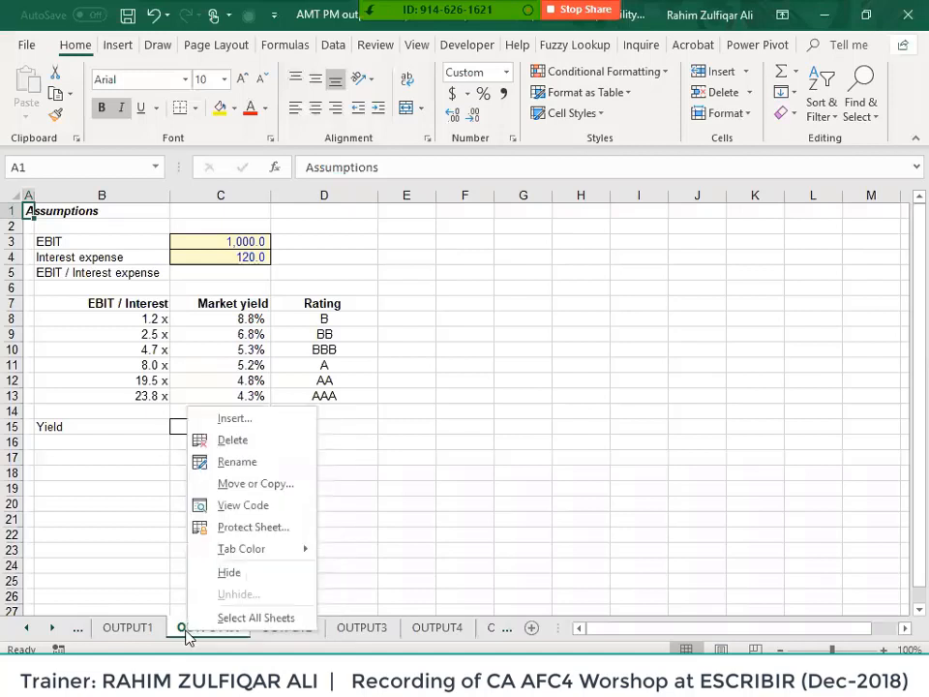
left_click(254, 464)
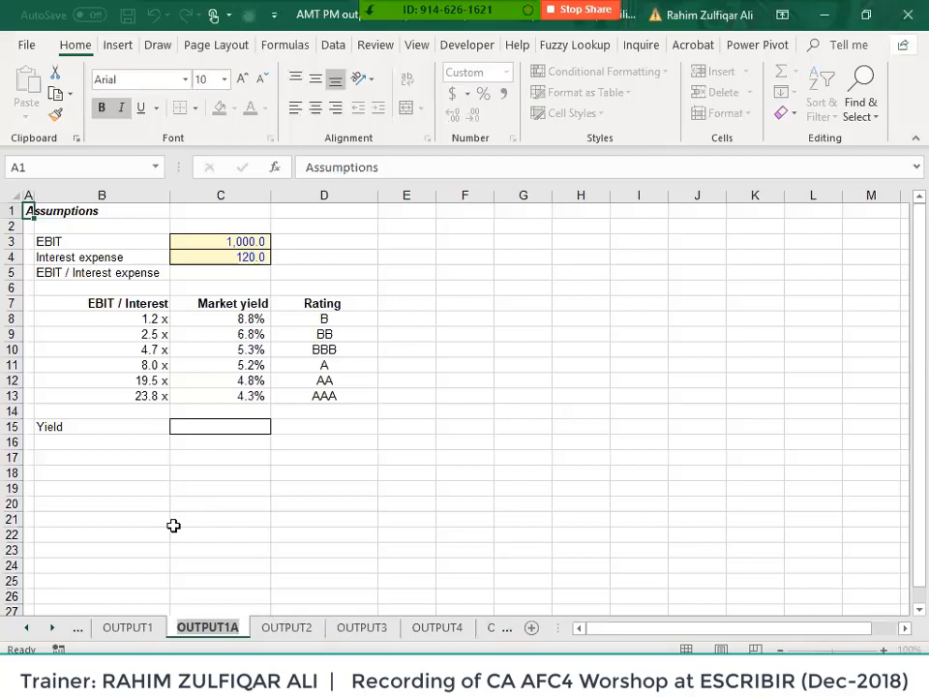
type("out")
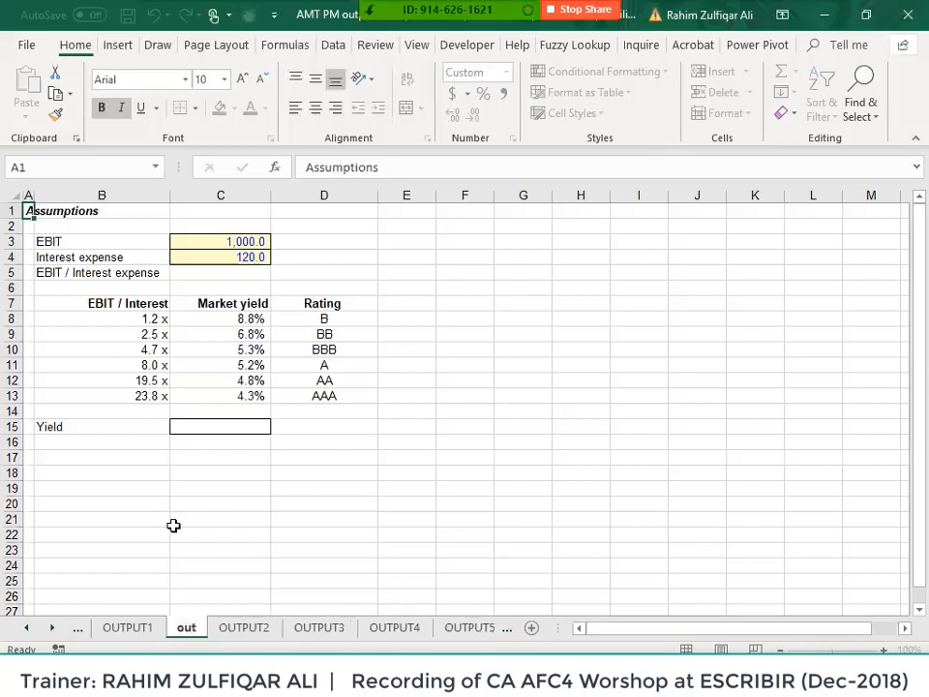
type("put")
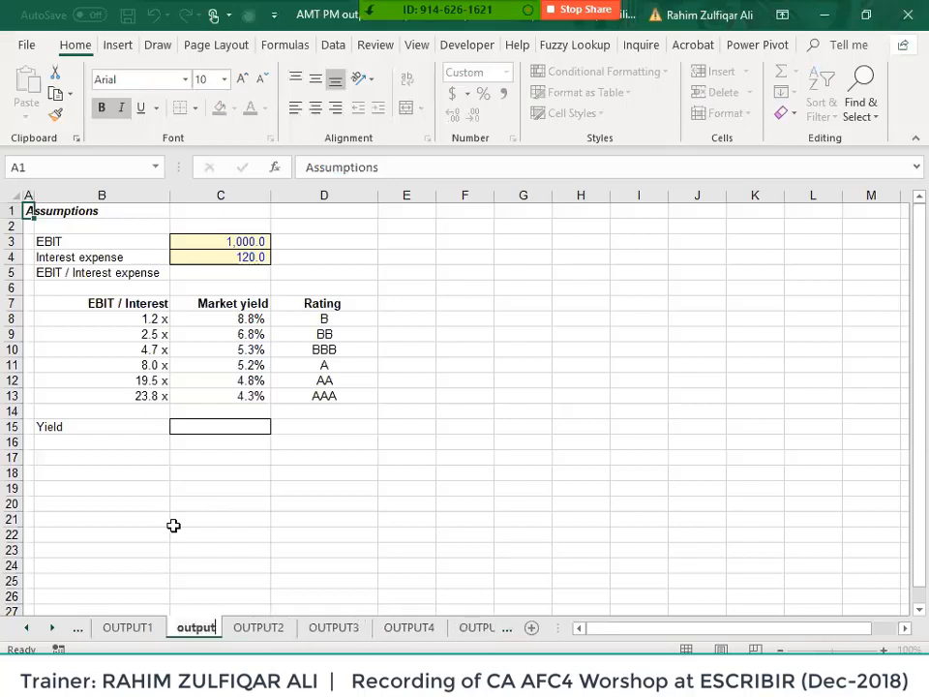
key("Return")
left_click(239, 627)
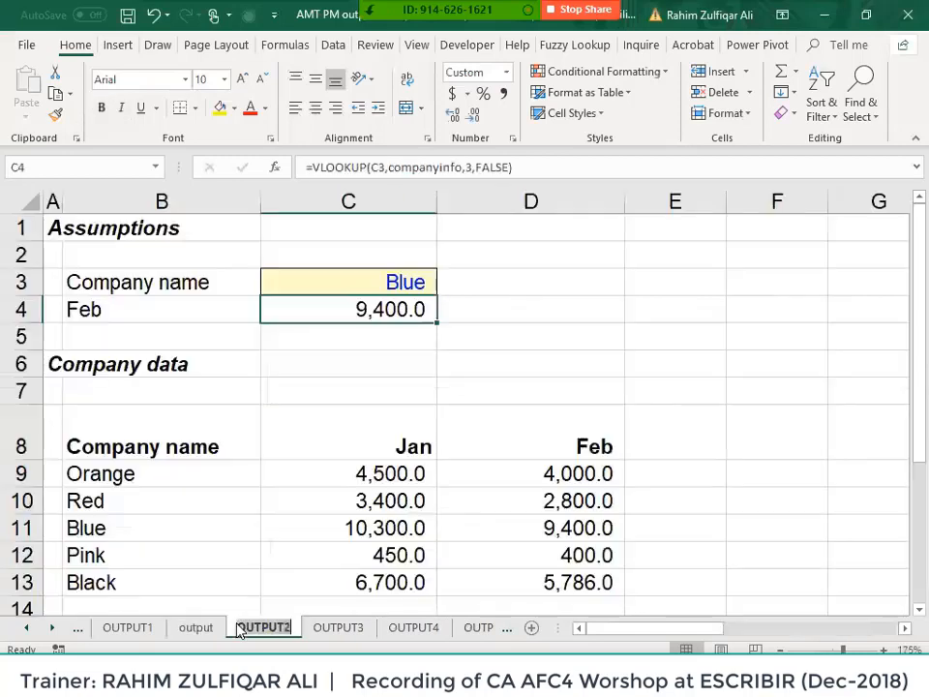
- Try renaming OUTPUT2 to the duplicate 'output', keep OUTPUT2 after the error, then view output
double_click(240, 627)
type("output")
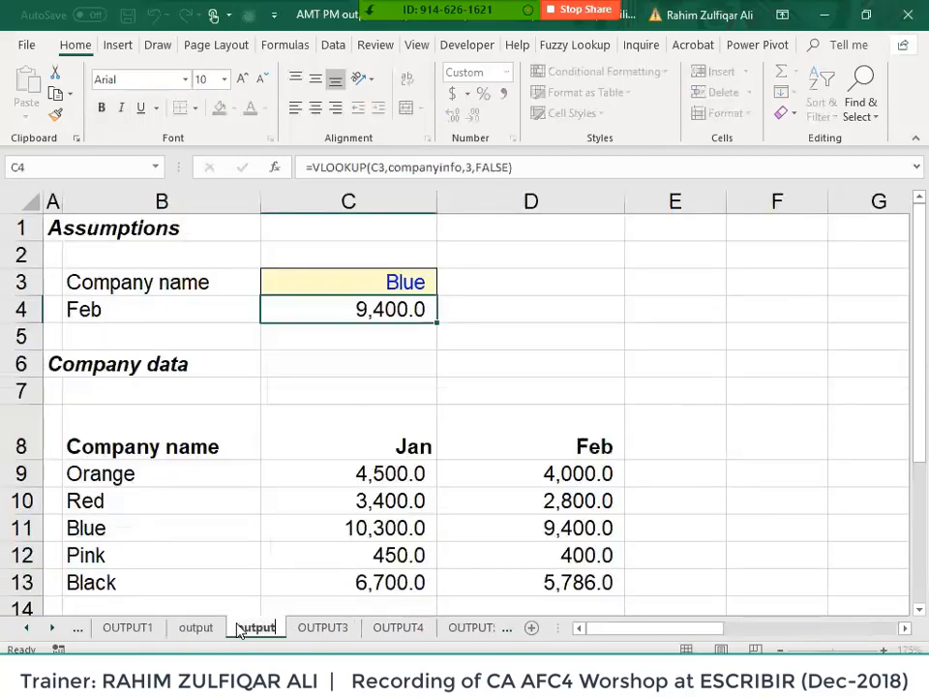
key("Return")
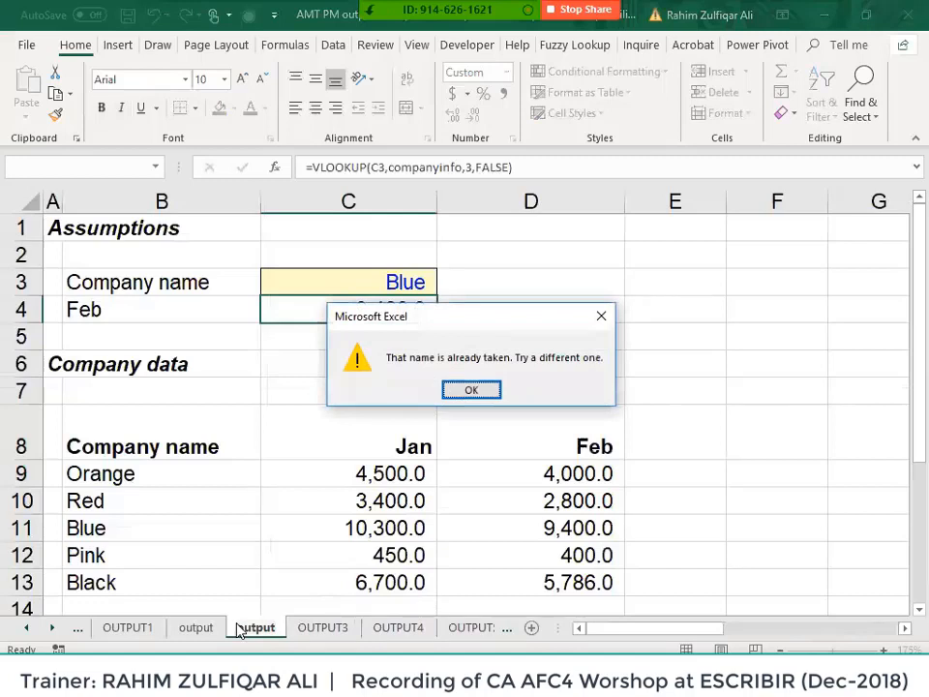
key("Return")
key("Escape")
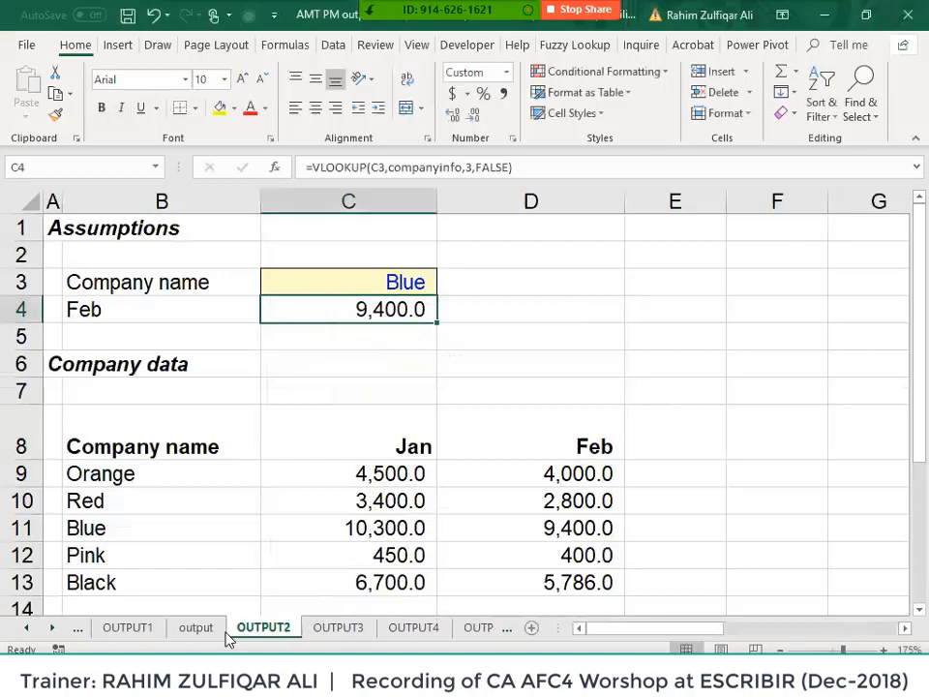
left_click(199, 629)
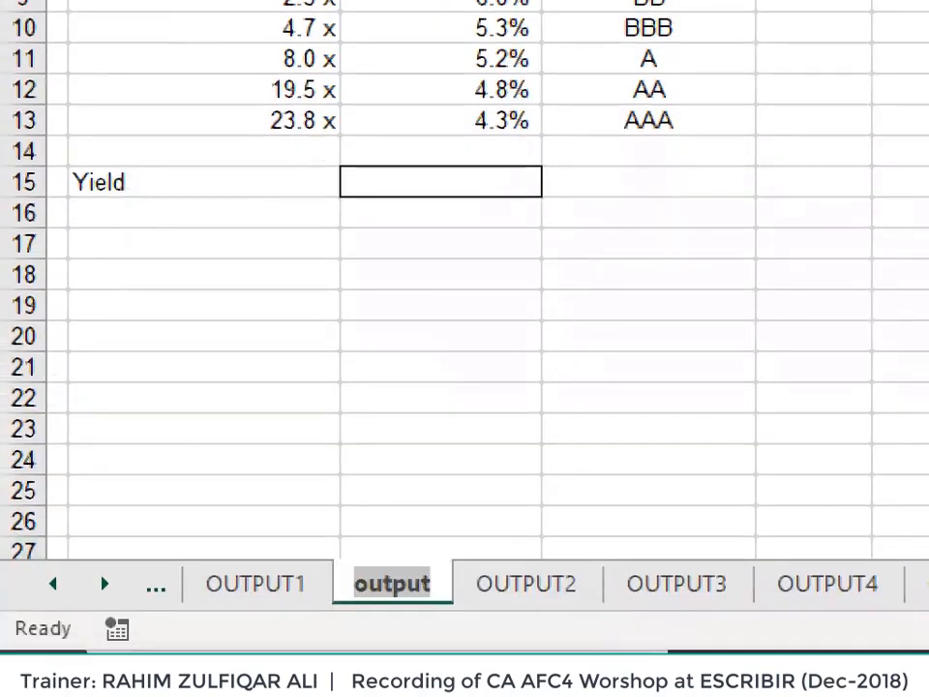
type("hid")
key("BackSpace")
type("s")
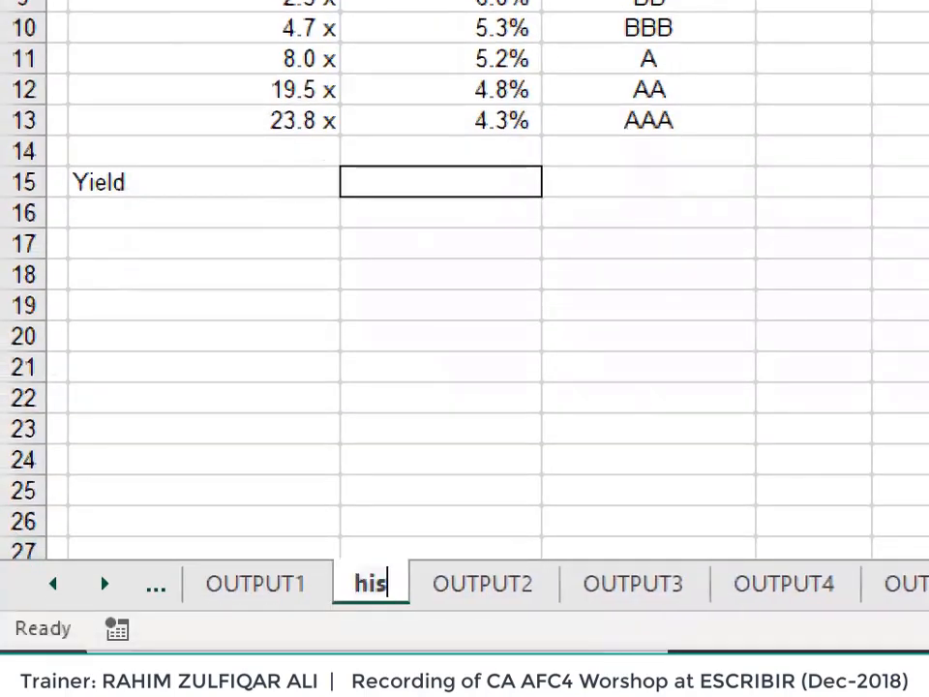
type("tory")
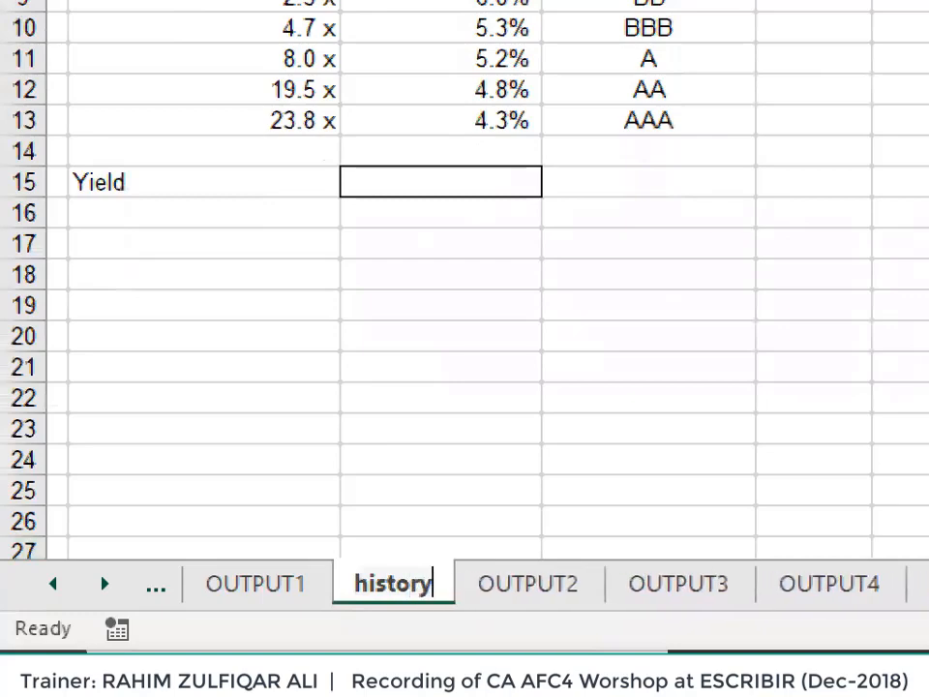
key("Return")
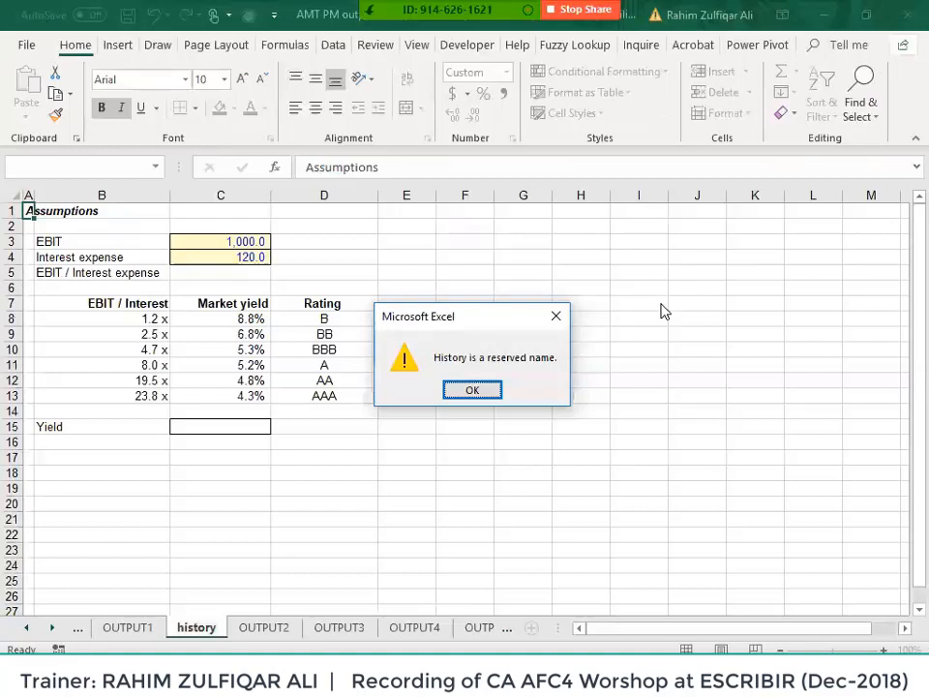
key("Return")
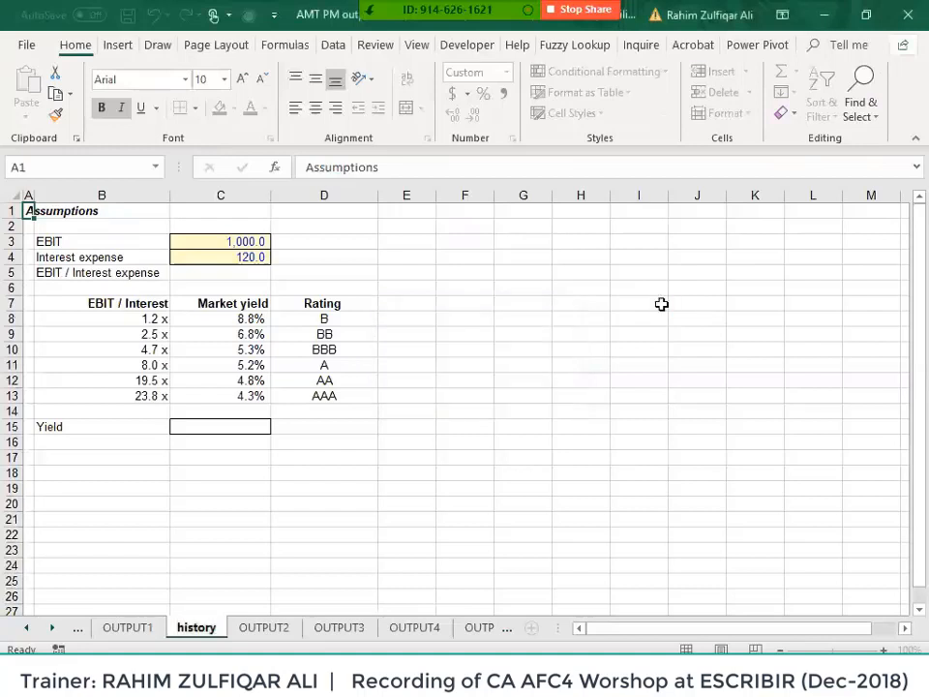
type("output")
key("Return")
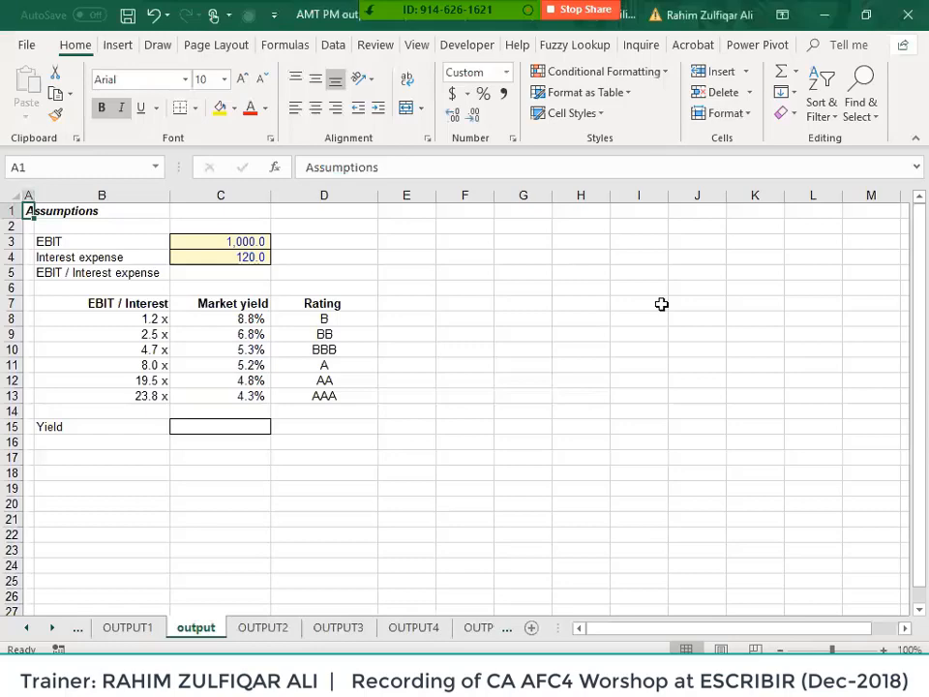
- Close the AMT PM output lookup tables workbook, discarding unsaved changes
left_click(253, 301)
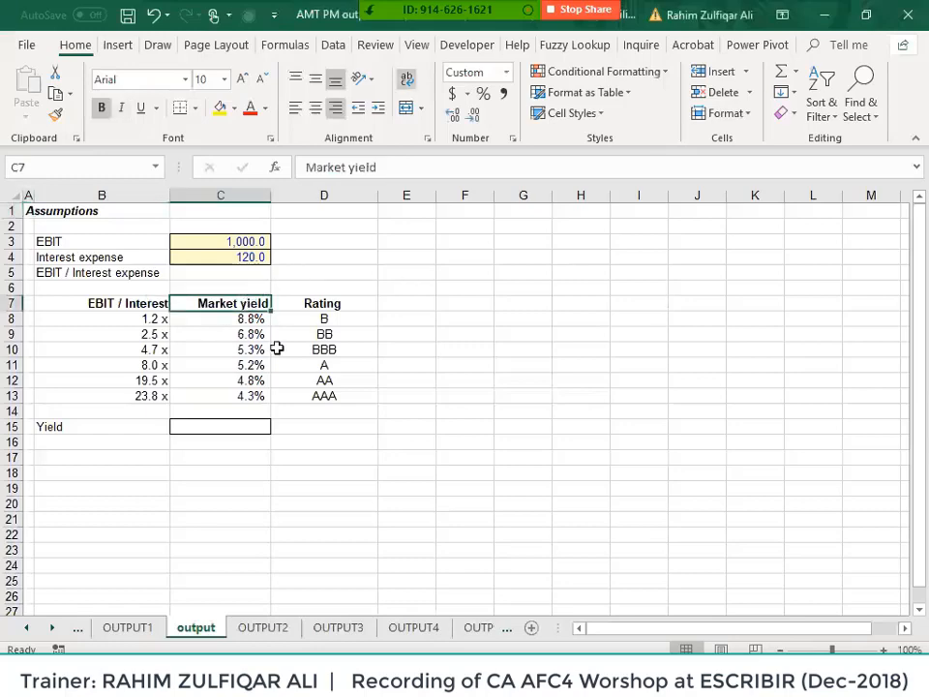
left_click(261, 627)
key("alt+f")
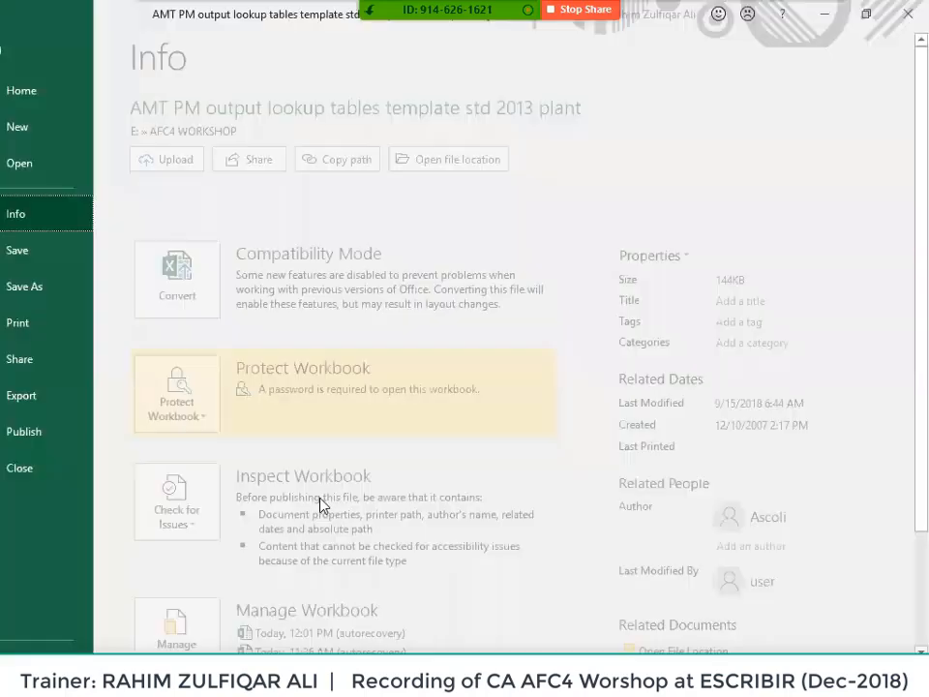
key("c")
left_click(487, 362)
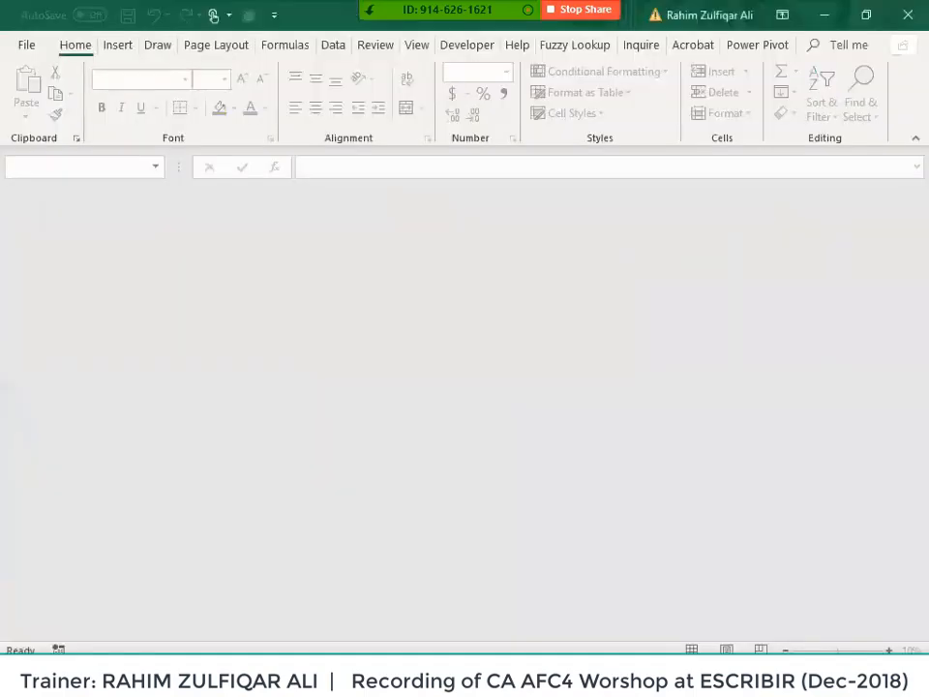
- In the AFC4 WORKSHOP folder window, select and open the 08 maths function workbook
mouse_move(435, 683)
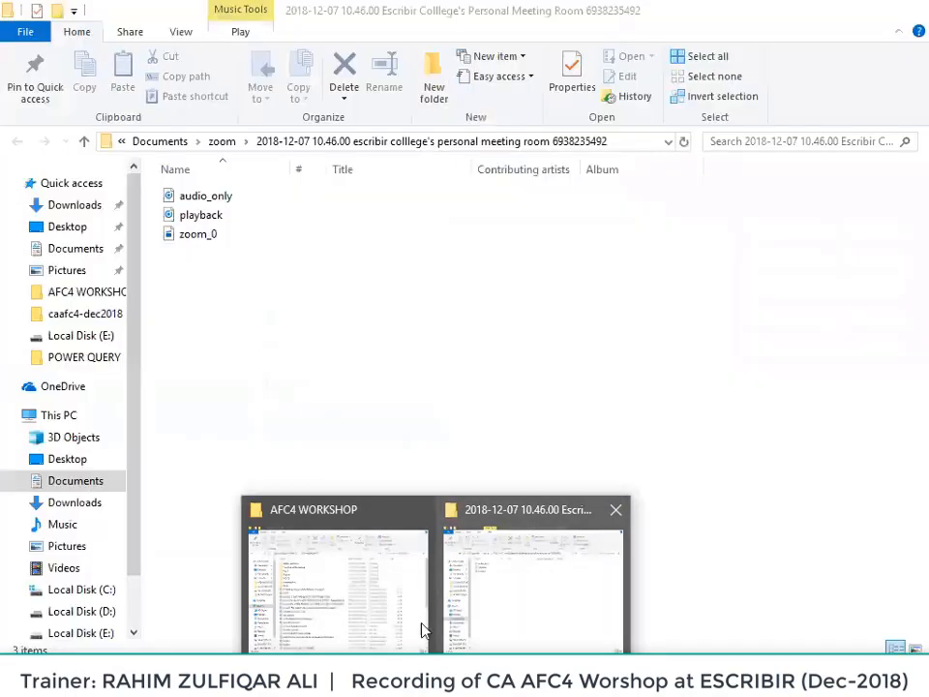
left_click(340, 615)
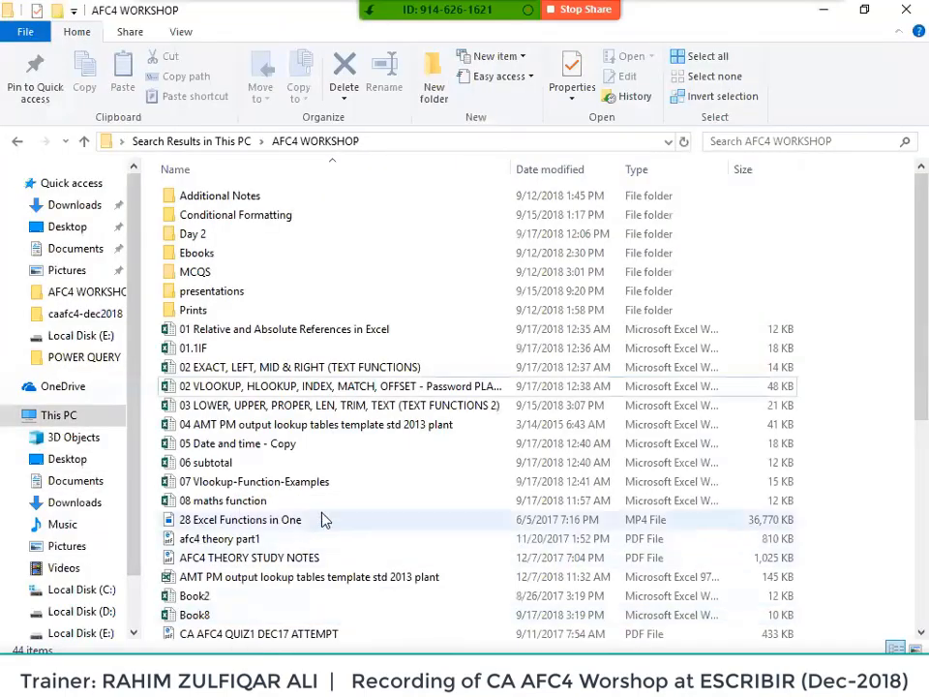
left_click(328, 462)
key("Down")
key("Down")
key("Down")
key("Down")
key("Down")
key("Down")
key("Down")
key("Down")
key("Down")
key("Down")
key("Down")
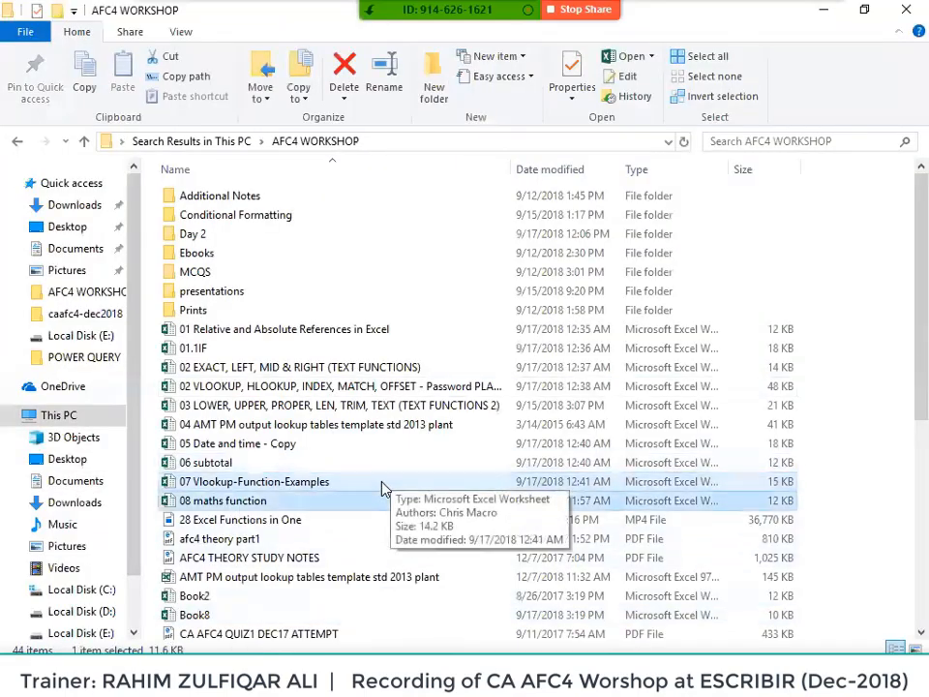
key("Up")
key("Up")
key("Up")
key("Up")
key("Up")
key("Up")
key("Up")
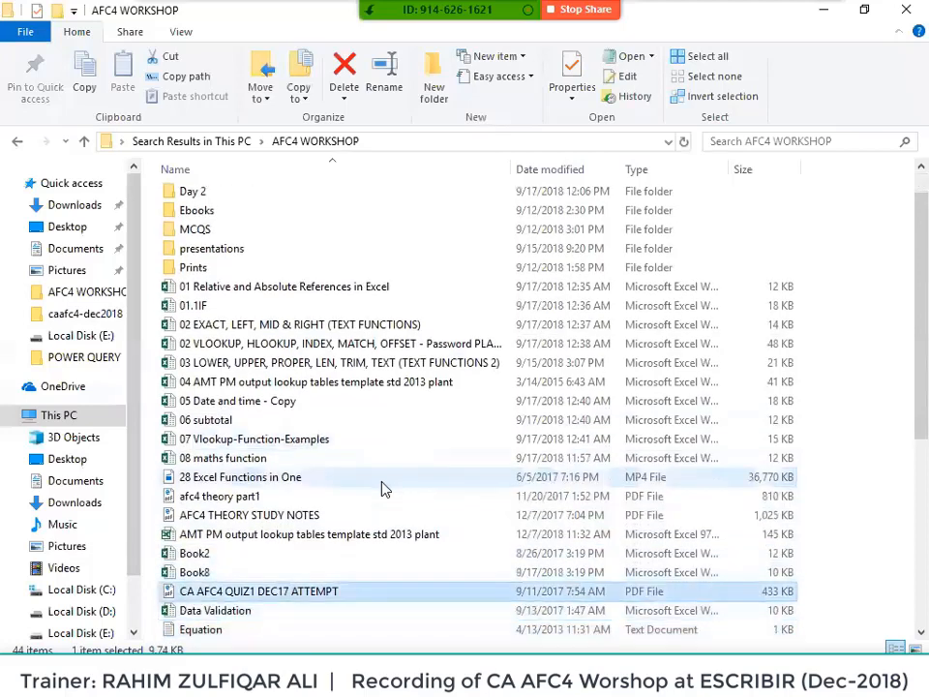
key("Up")
key("Up")
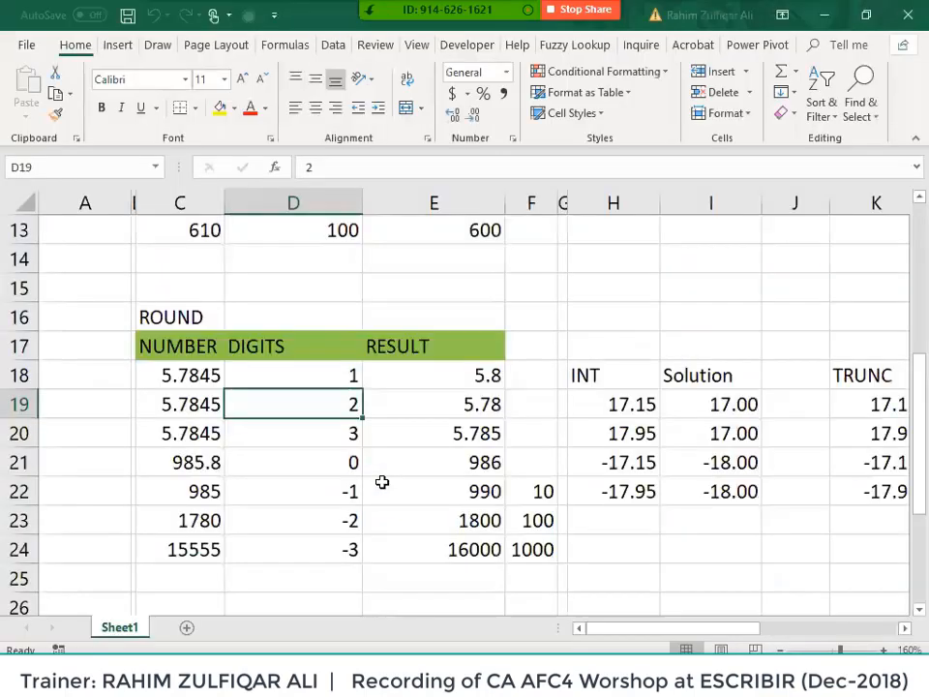
- Widen column F and clear the CEILING E4:E6, FLOOR E11:E13 and ROUND E18:E24 results
scroll(425, 475, "up", 4)
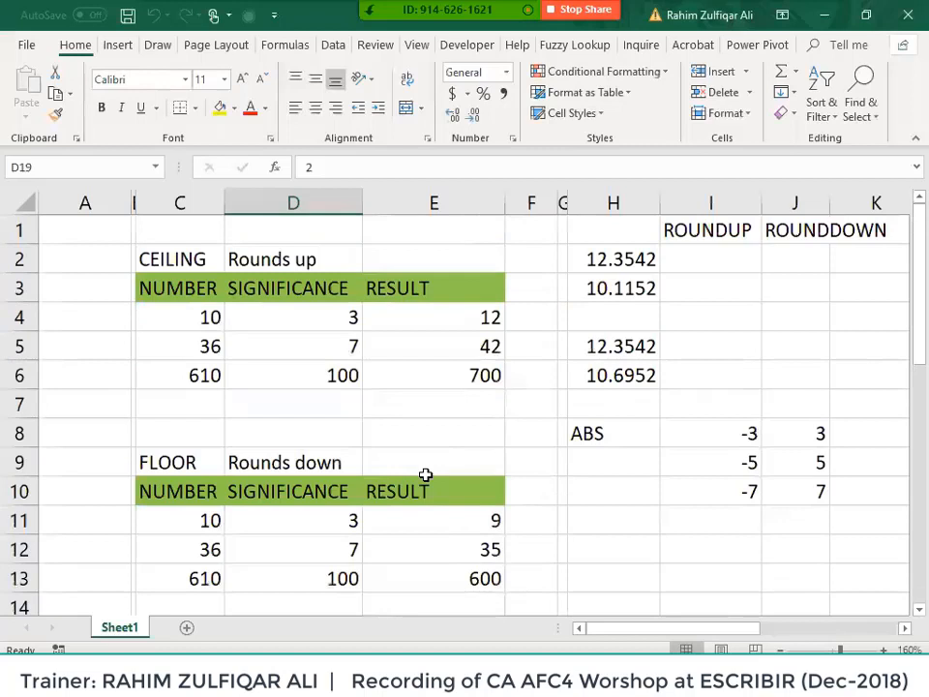
left_click(431, 309)
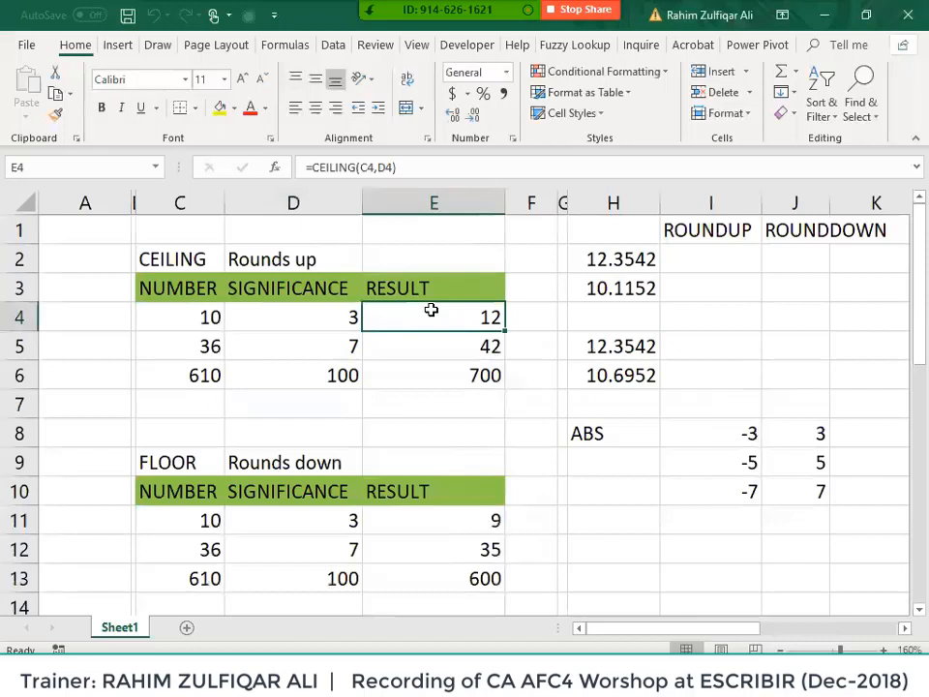
left_click_drag(556, 204, 631, 203)
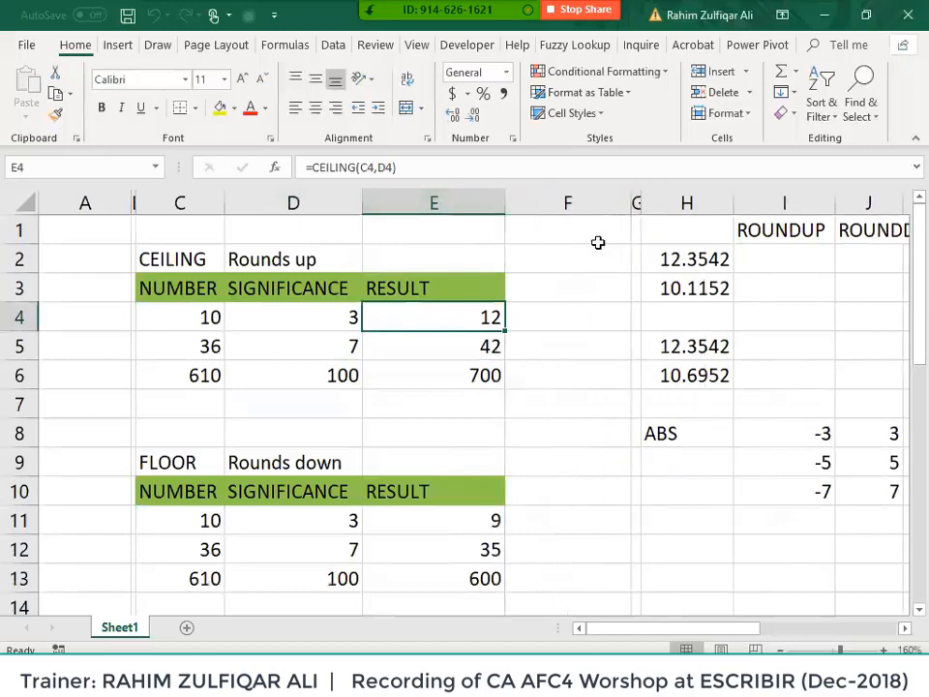
left_click(530, 317)
left_click_drag(464, 314, 461, 378)
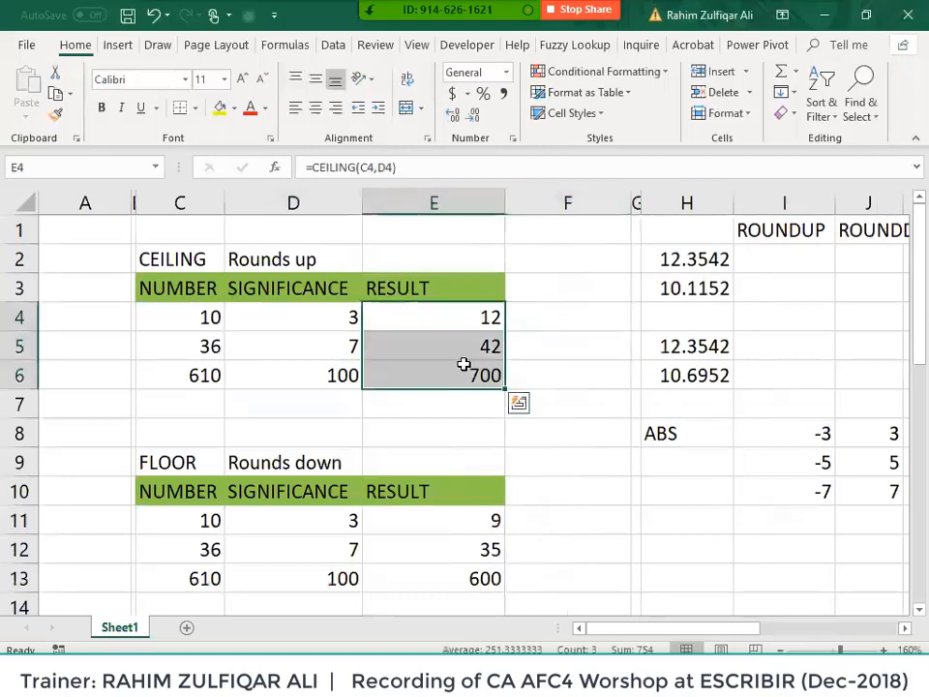
key("Delete")
scroll(484, 368, "down", 3)
left_click_drag(469, 260, 471, 317)
key("Delete")
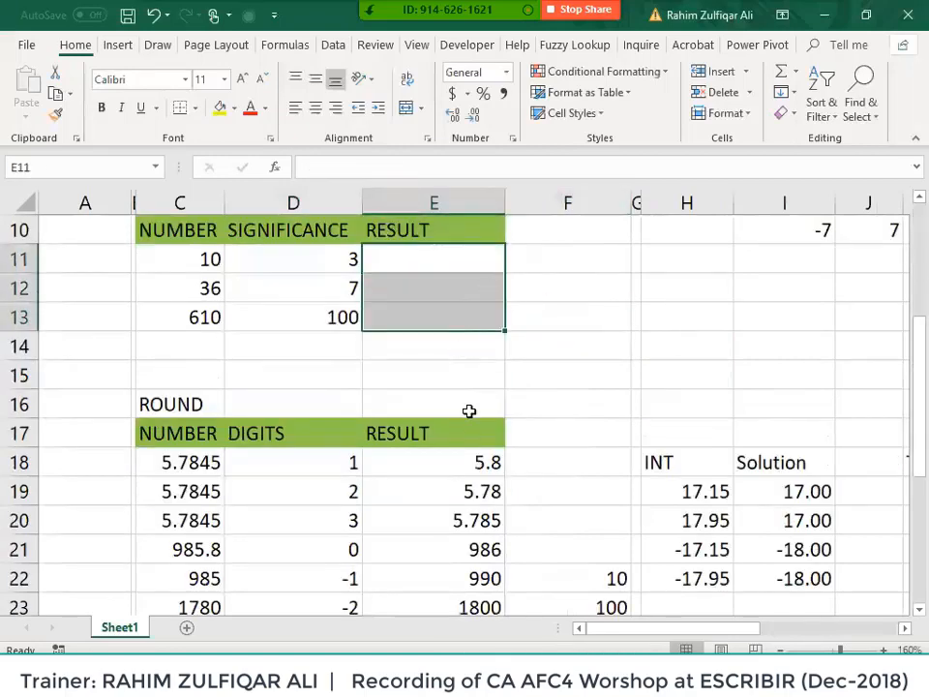
left_click_drag(460, 464, 461, 549)
key("Delete")
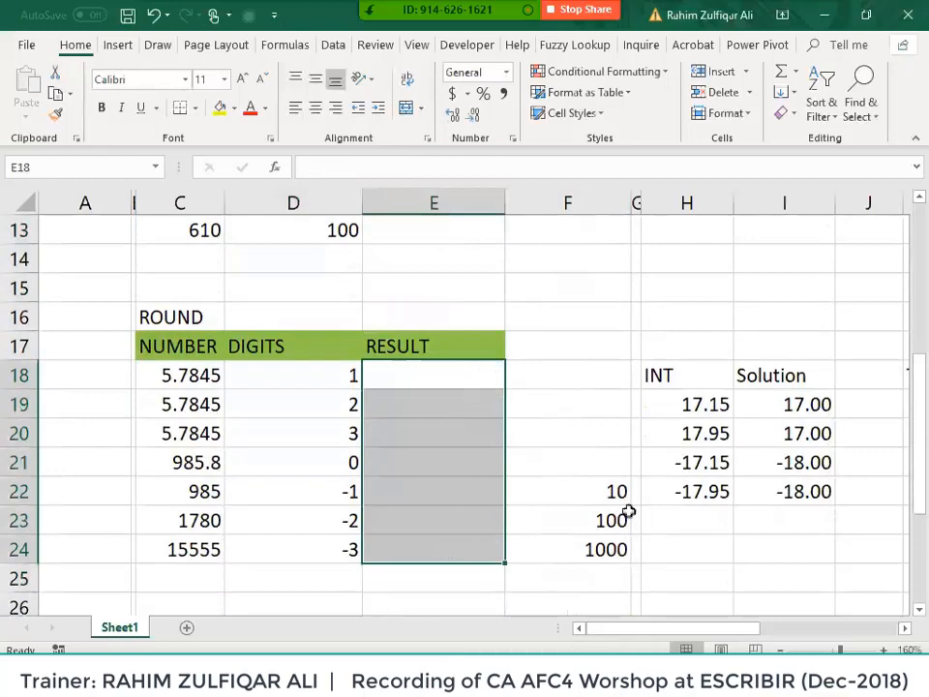
- Clear the INT I19:I22, TRUNC L19:L22 and ABS J8:J10 results
left_click_drag(759, 404, 771, 489)
key("Delete")
key("Right")
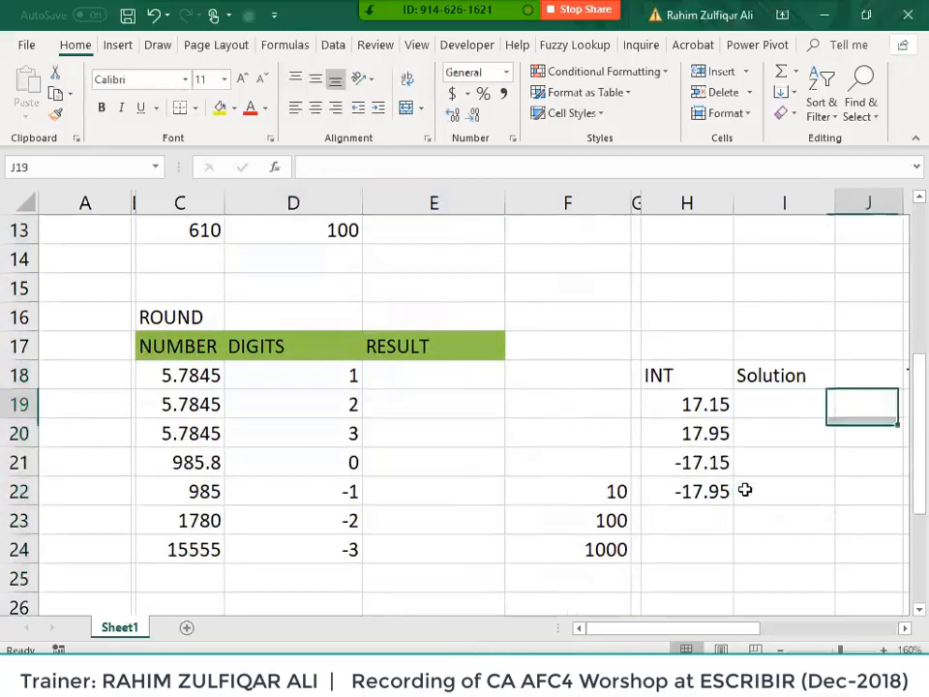
key("Right")
key("Right")
key("shift+Down")
key("shift+Down")
key("shift+Down")
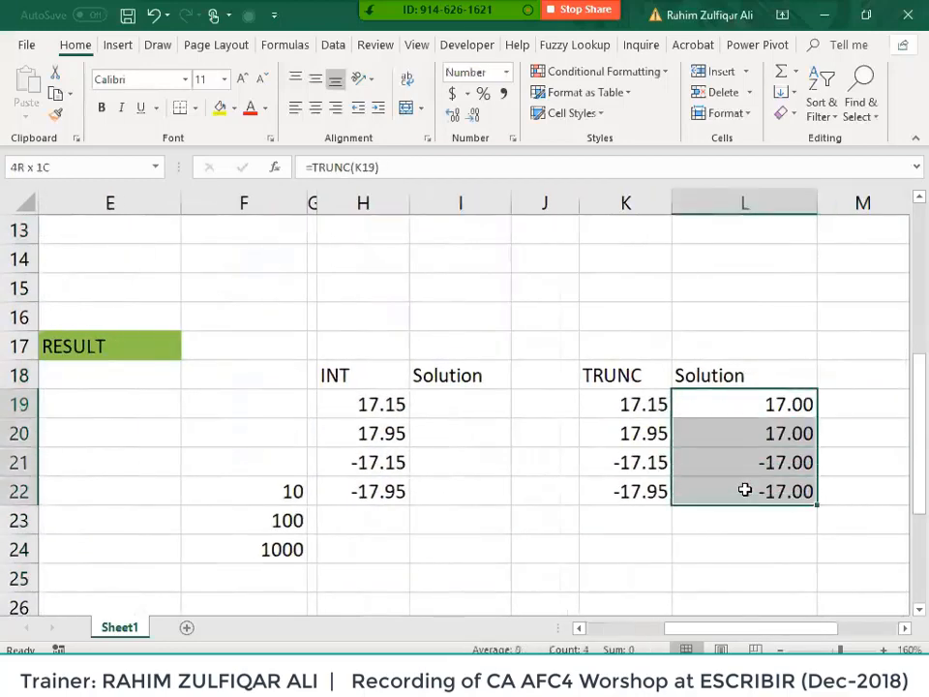
key("Delete")
key("ctrl+Up")
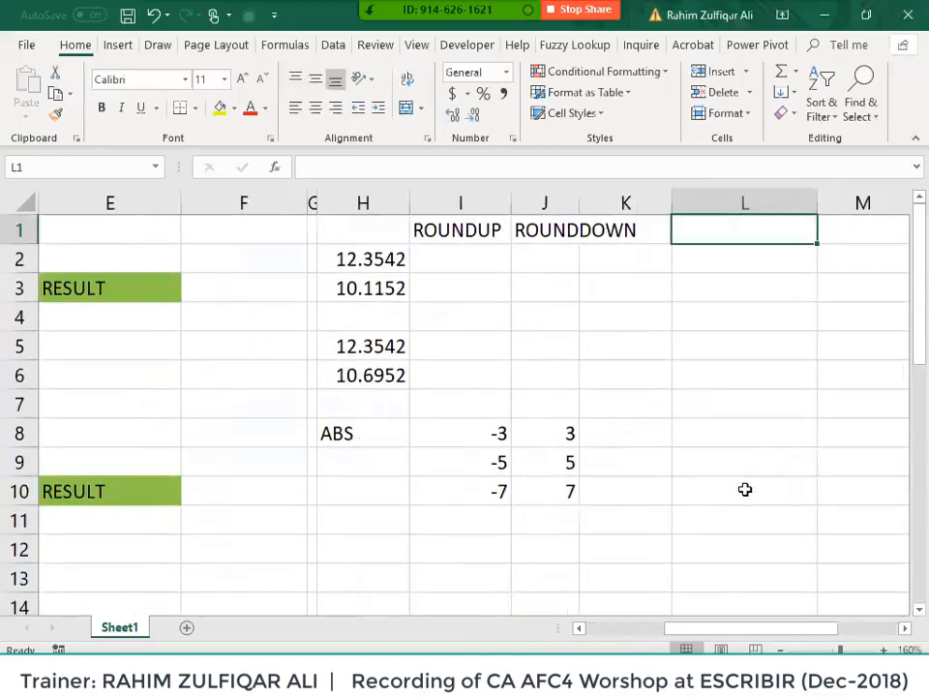
key("Down")
key("Down")
key("Down")
key("Down")
key("Down")
key("Down")
key("Down")
key("Left")
key("Left")
key("shift+Down")
key("shift+Down")
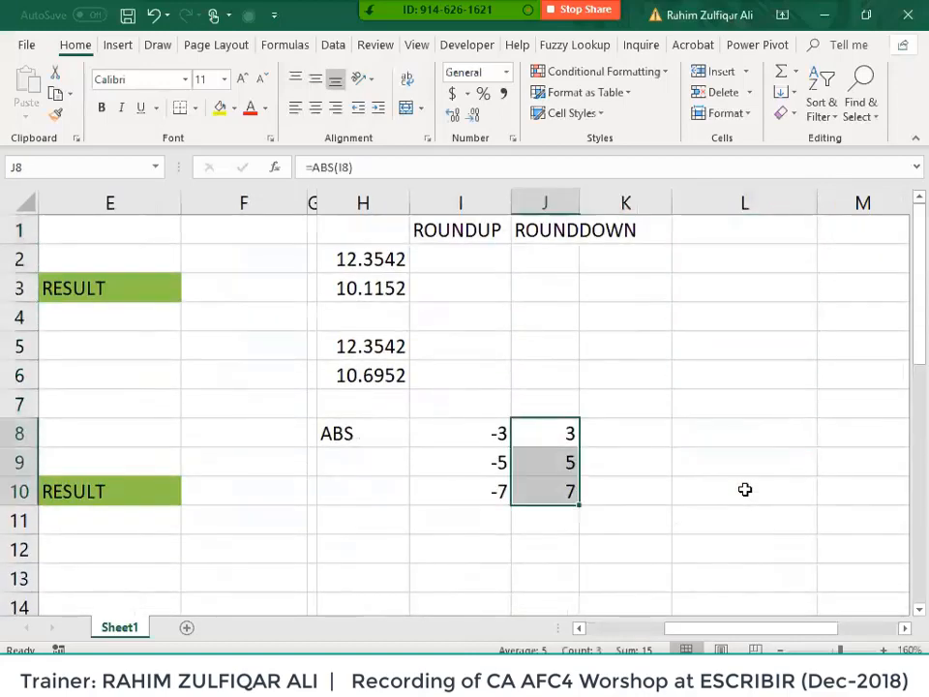
key("Delete")
key("Right")
key("Right")
key("Right")
key("Right")
key("Right")
key("Right")
key("Right")
key("Right")
key("Right")
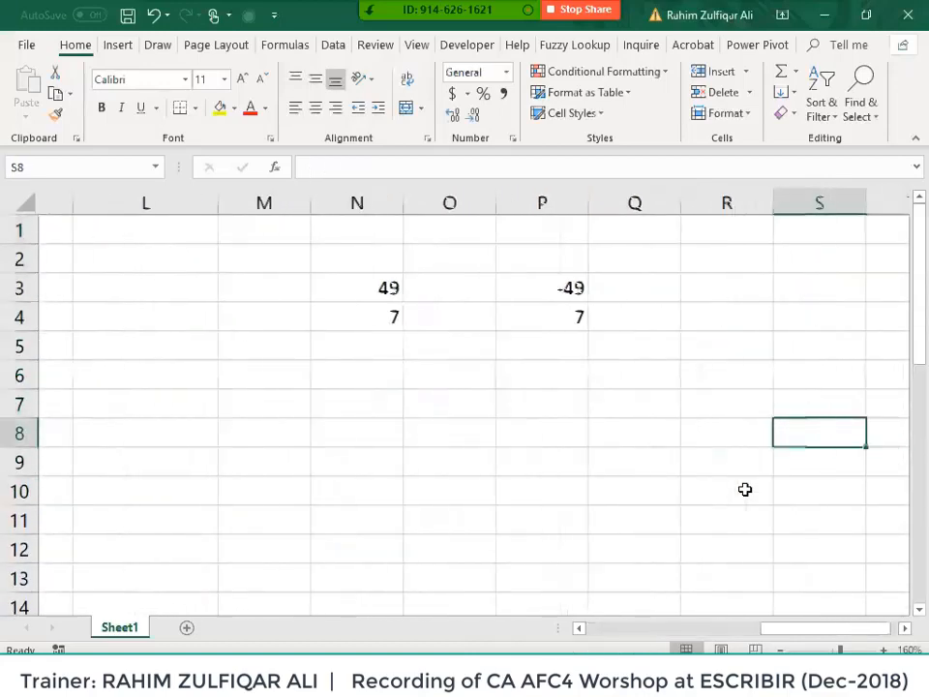
- Clear N3:P5 and enter 49 in N3 and 7 in N4
key("Left")
key("Left")
key("Left")
key("Left")
key("Left")
key("Up")
key("Up")
key("Up")
key("Up")
key("Up")
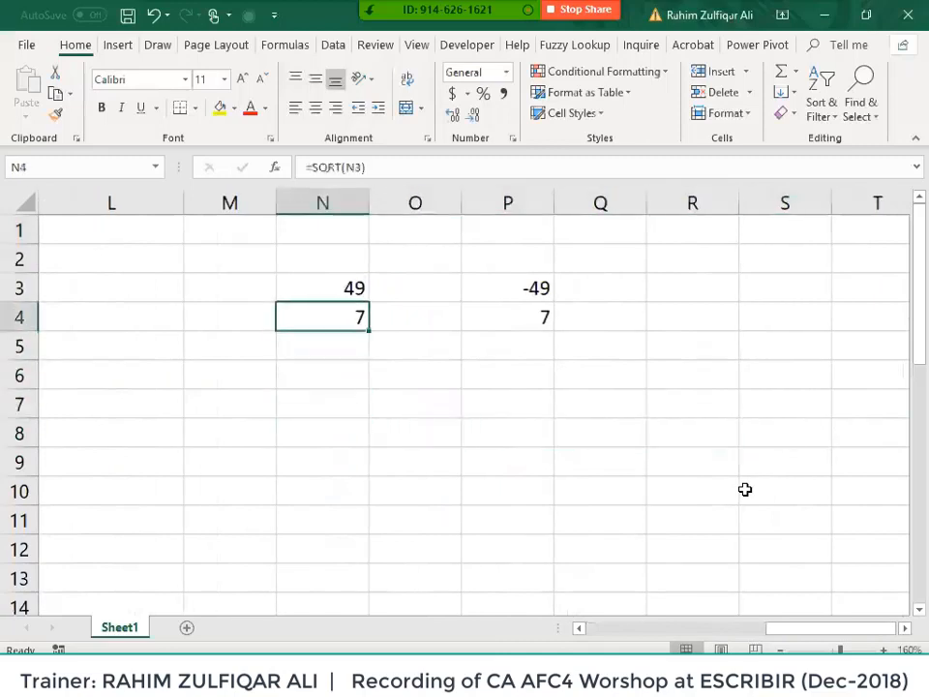
key("shift+Right")
key("shift+Right")
key("shift+Down")
key("shift+Down")
key("Delete")
key("shift+Up")
key("shift+Up")
key("shift+Left")
key("shift+Left")
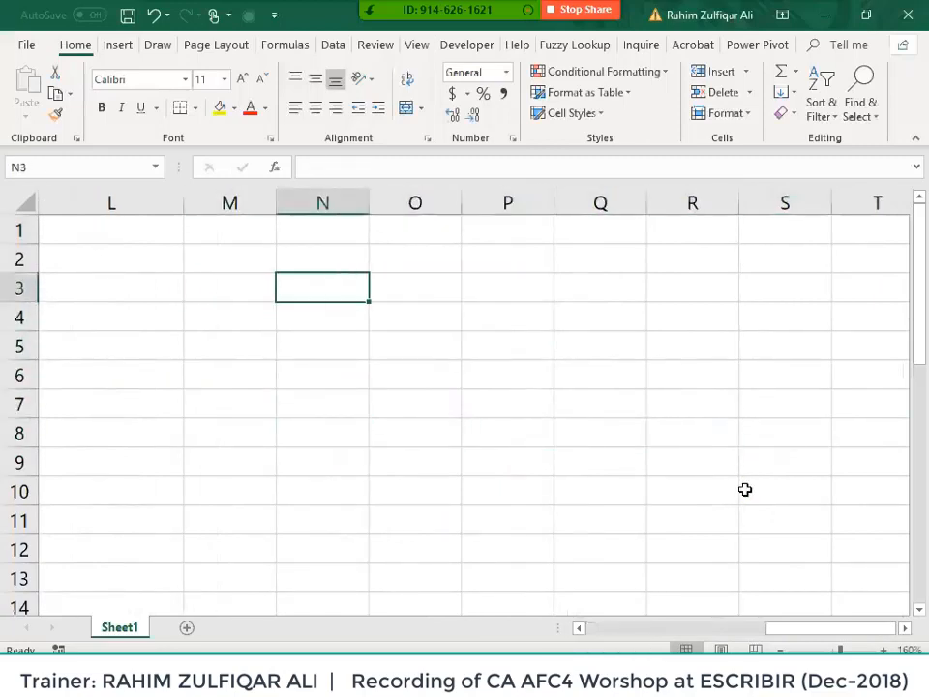
type("49")
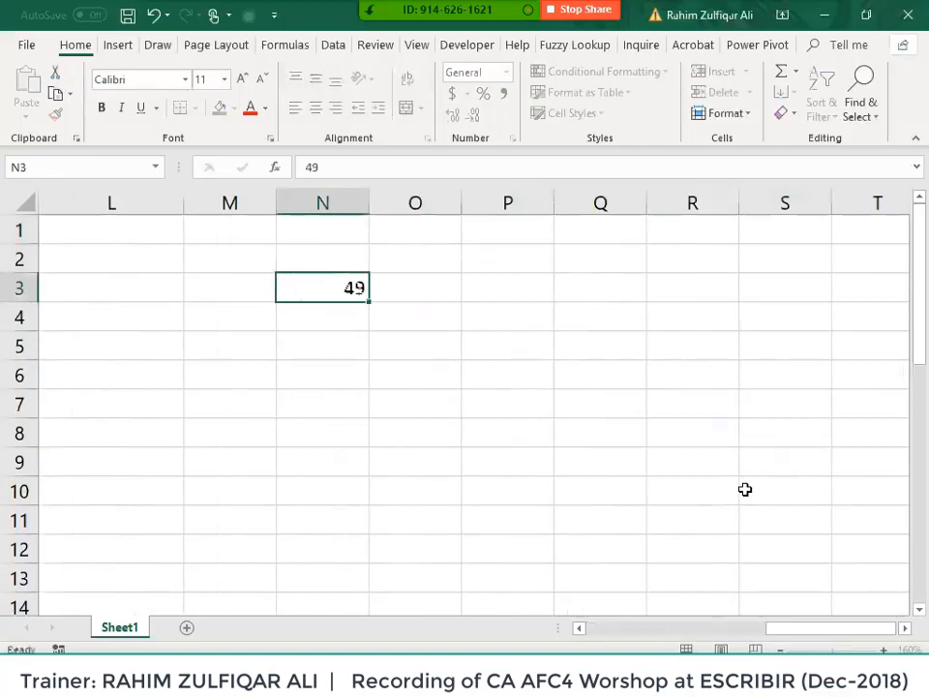
key("Return")
type("7")
key("Return")
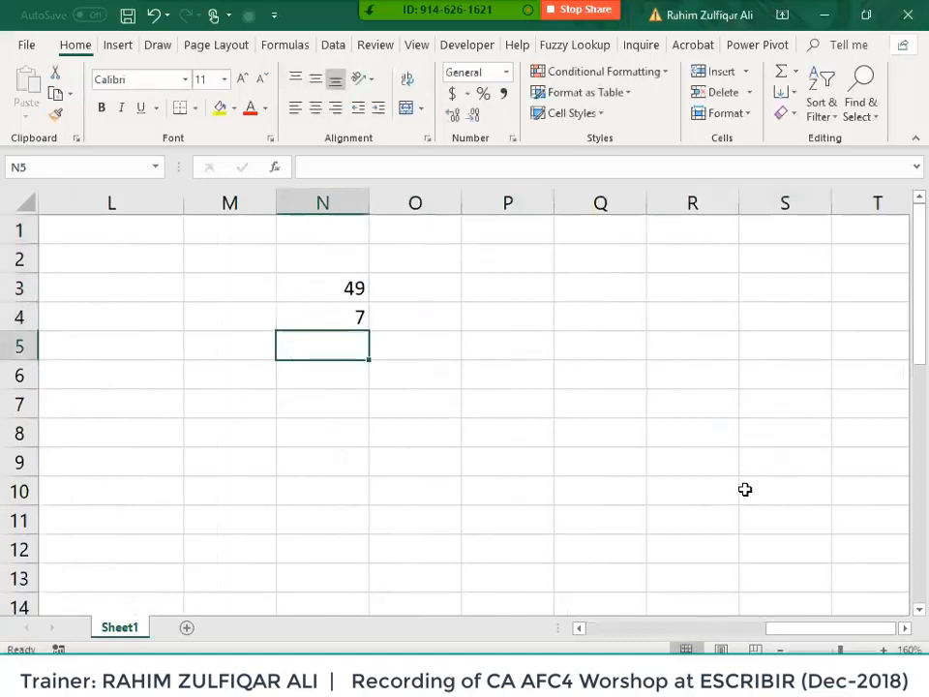
key("Up")
key("Up")
key("Right")
key("Right")
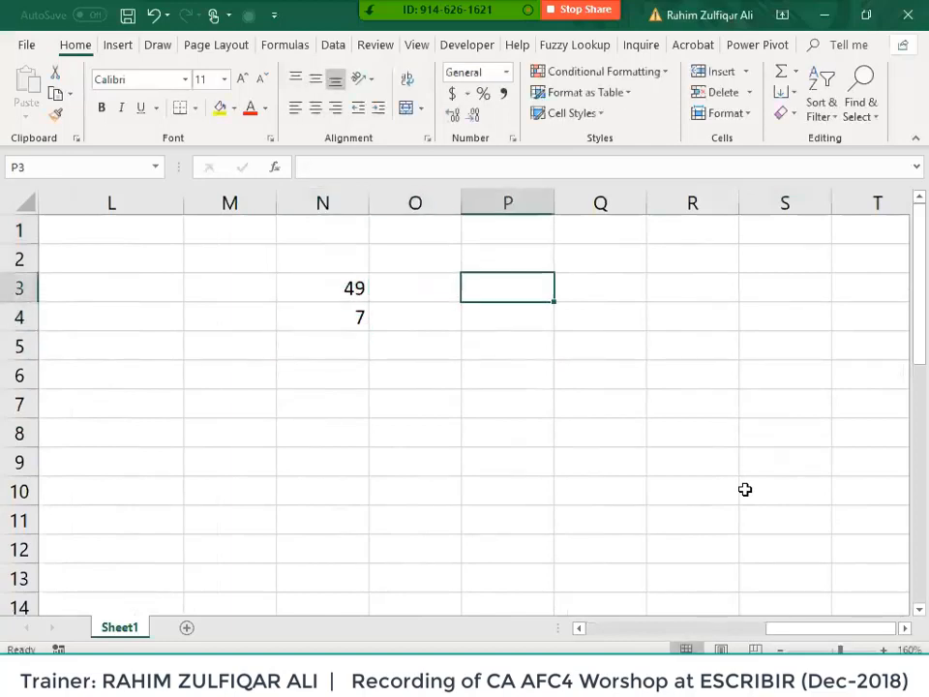
- Enter -49 in P3 and a plain 49 beside it in Q3 for comparison
type("-49")
key("Return")
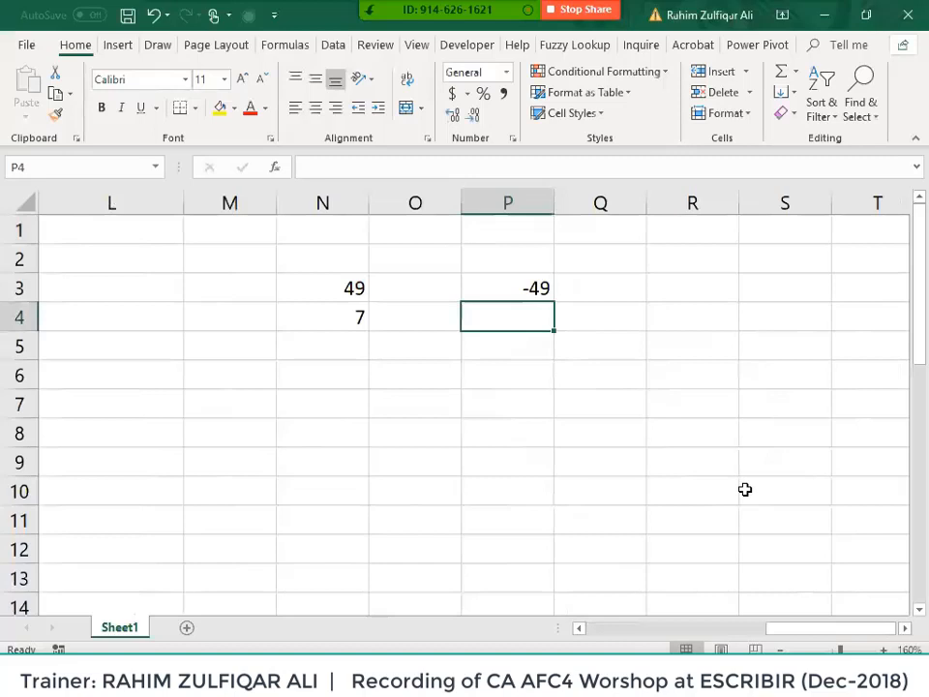
key("Up")
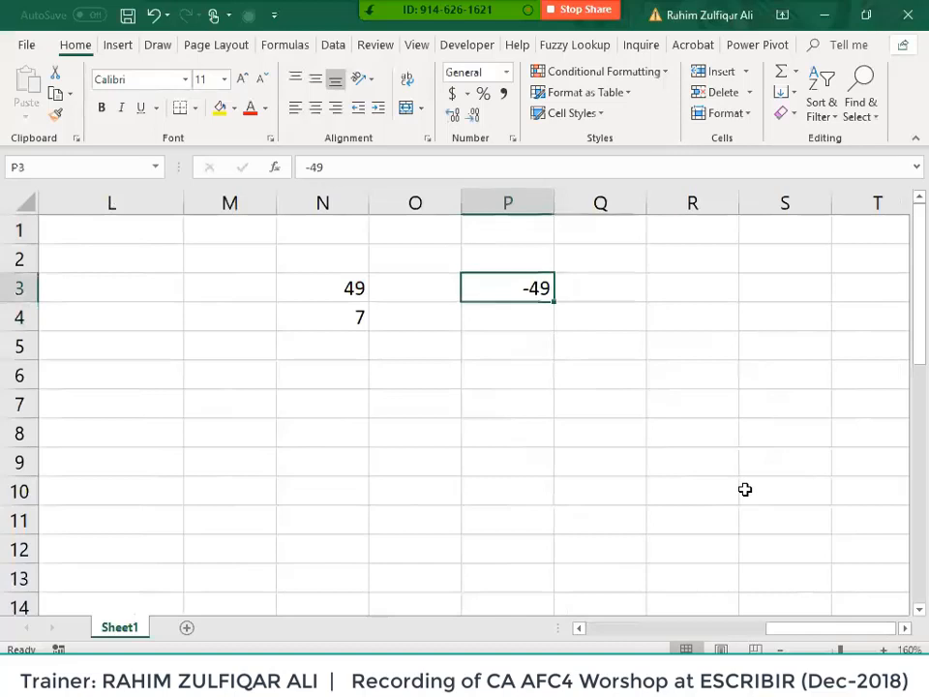
key("Right")
type("49")
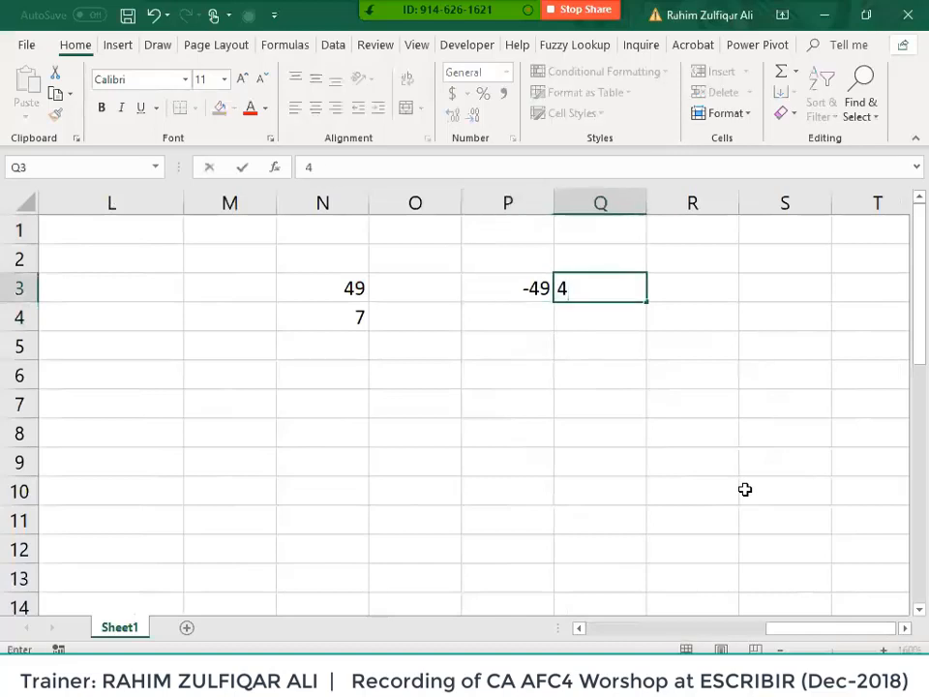
key("Return")
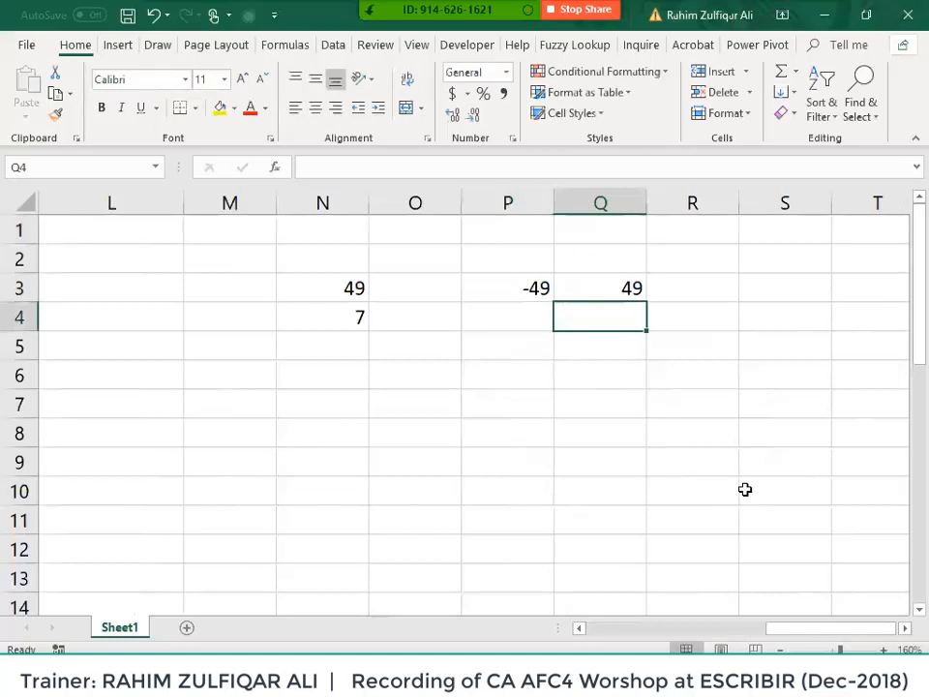
key("Up")
key("Left")
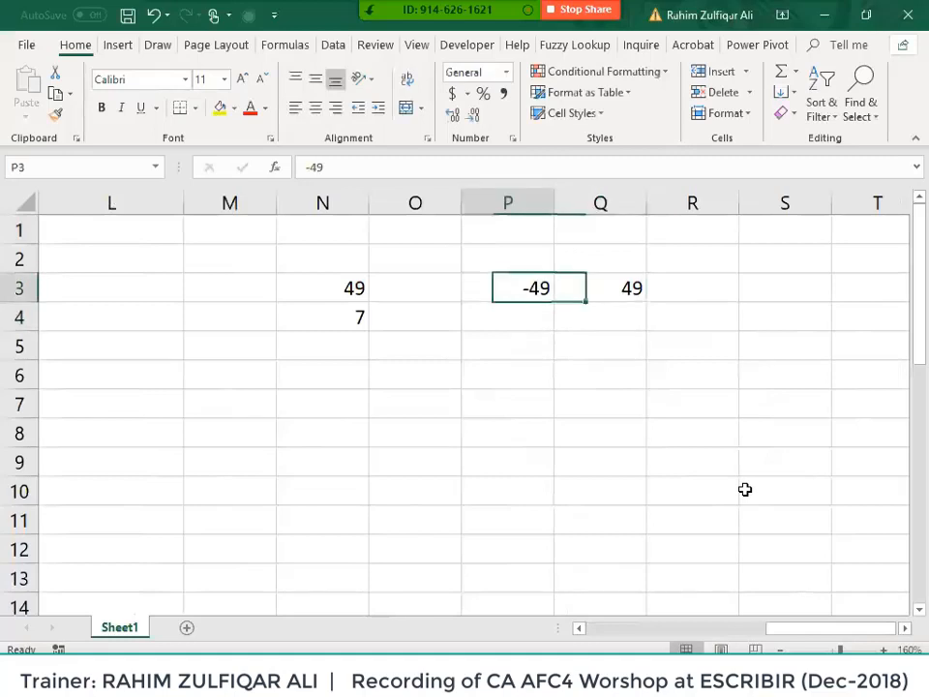
key("Right")
key("Left")
- Clear Q3 and enter =ABS(P3) in P4, returning 49
key("Right")
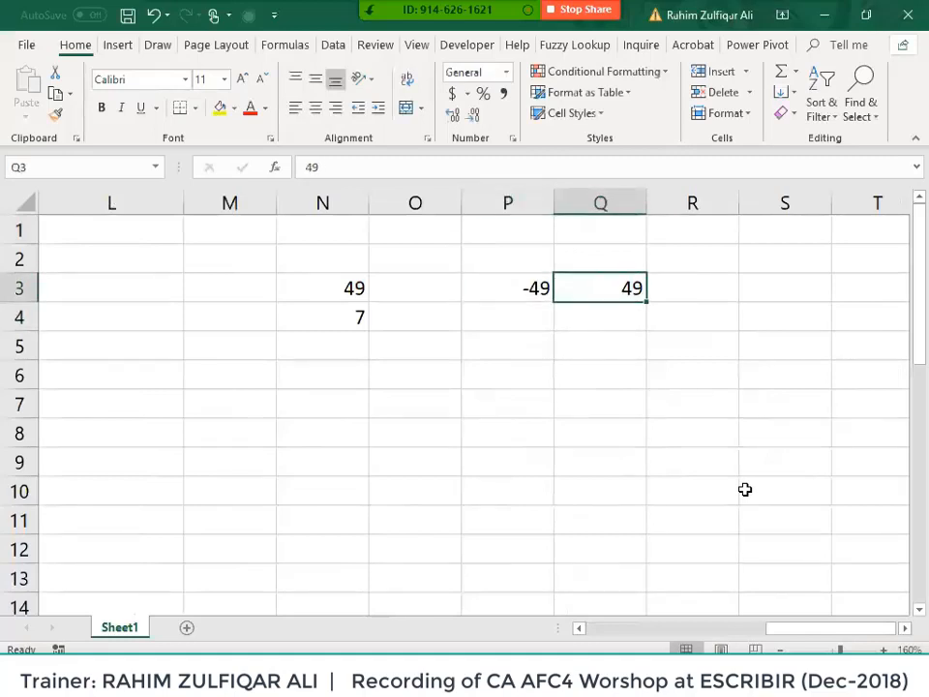
key("Delete")
key("Left")
key("Down")
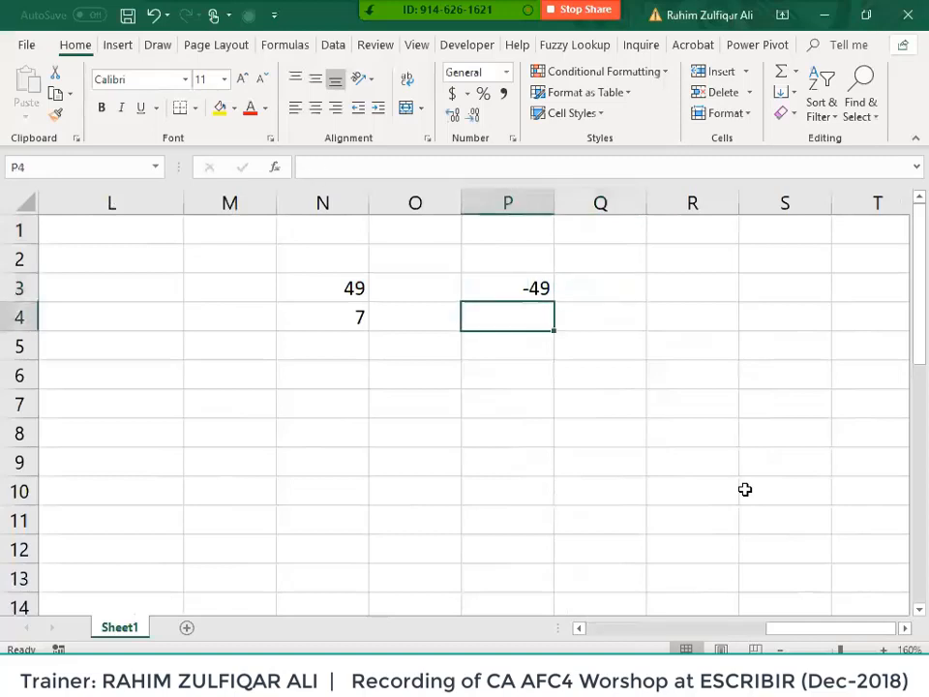
type("=")
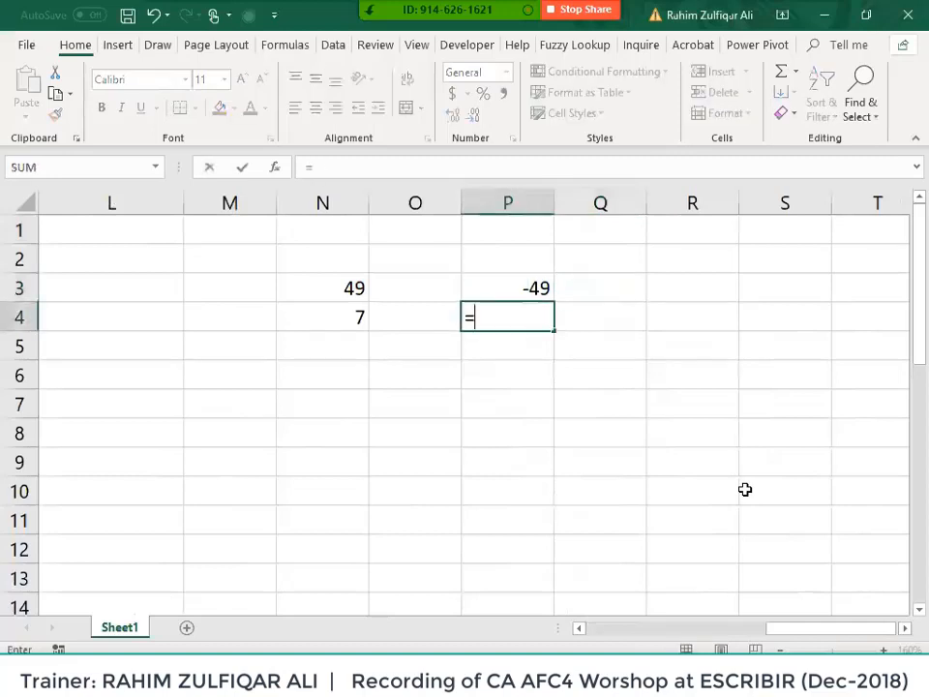
key("Escape")
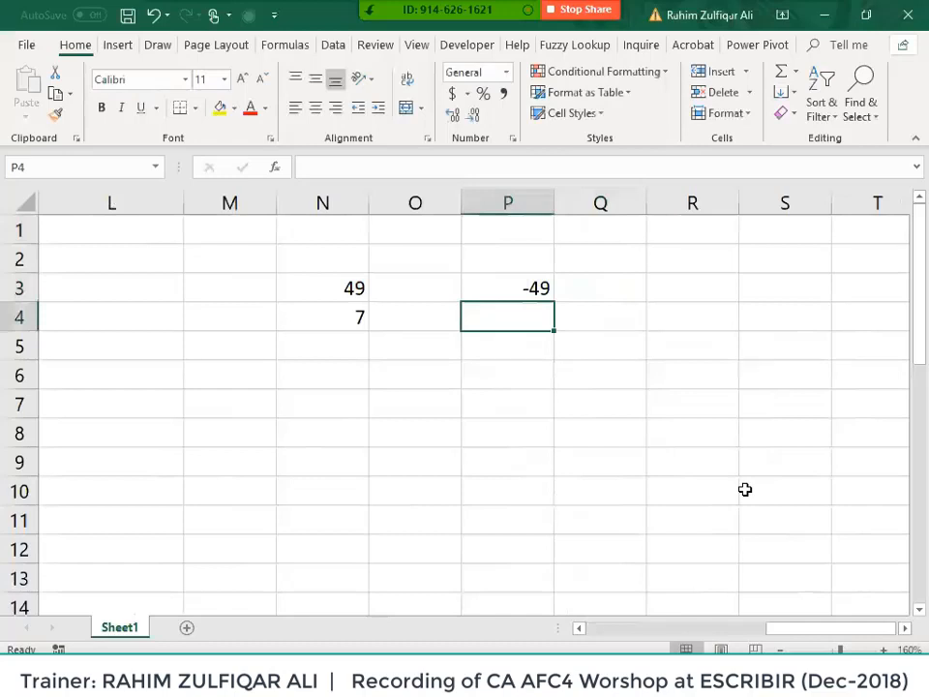
type("=abs")
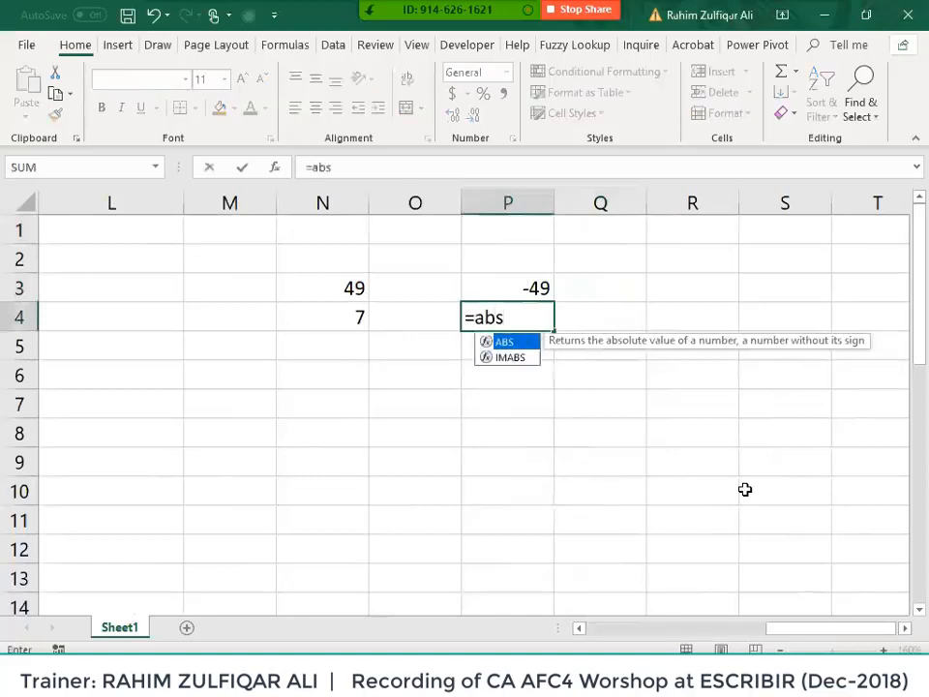
key("Tab")
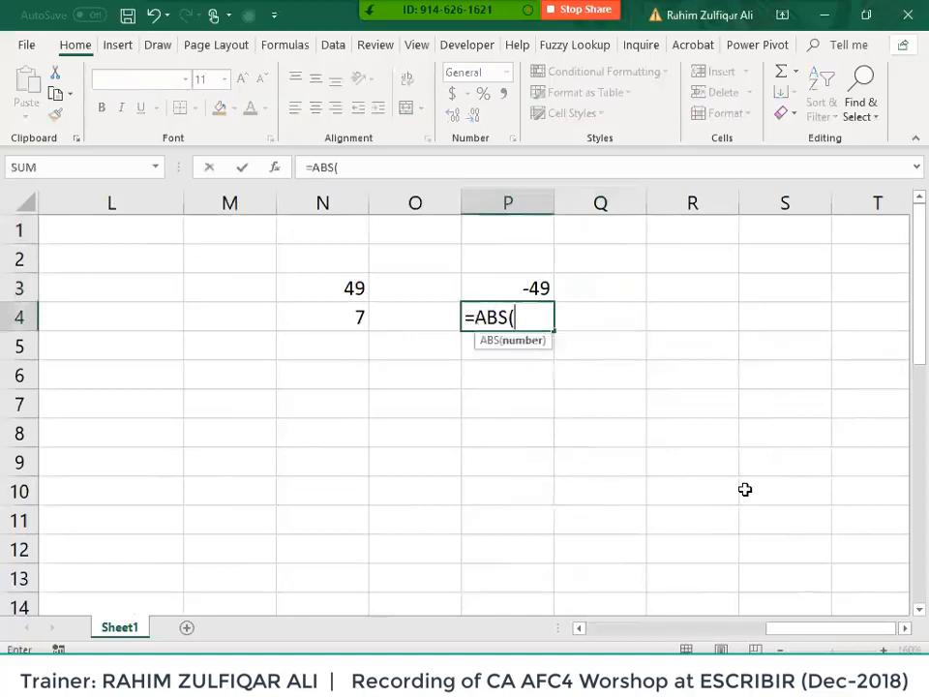
key("Up")
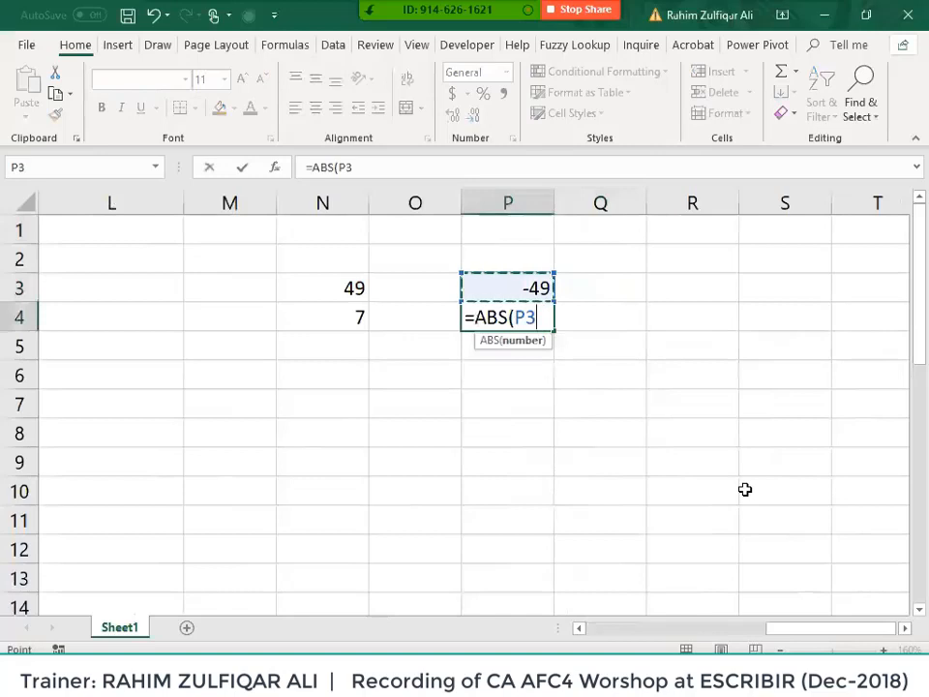
type(")")
key("Return")
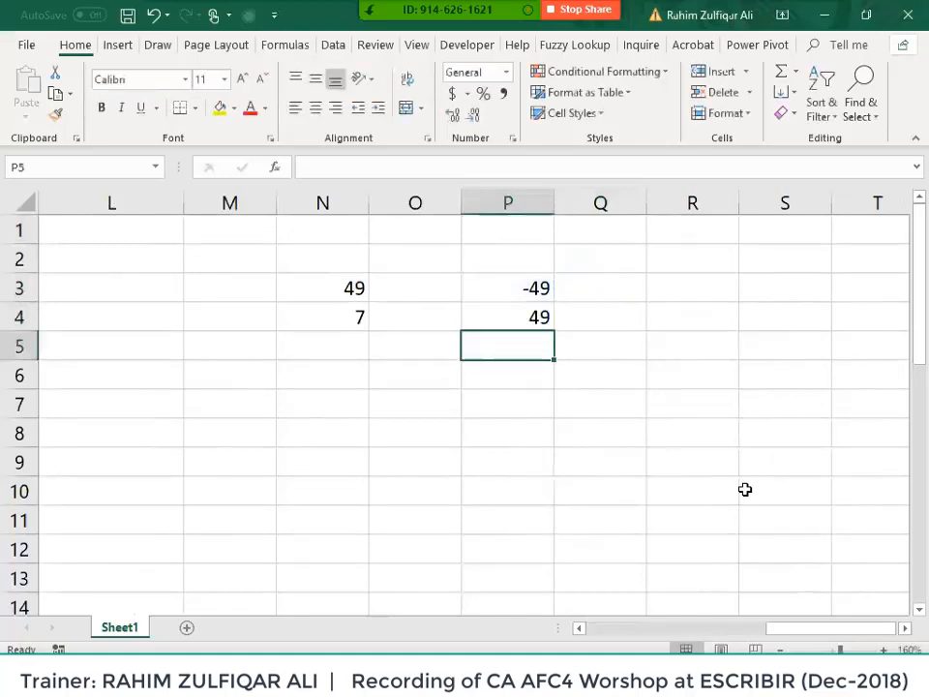
- Enter =SQRT(P4) in P5, returning 7
type("=sqrt")
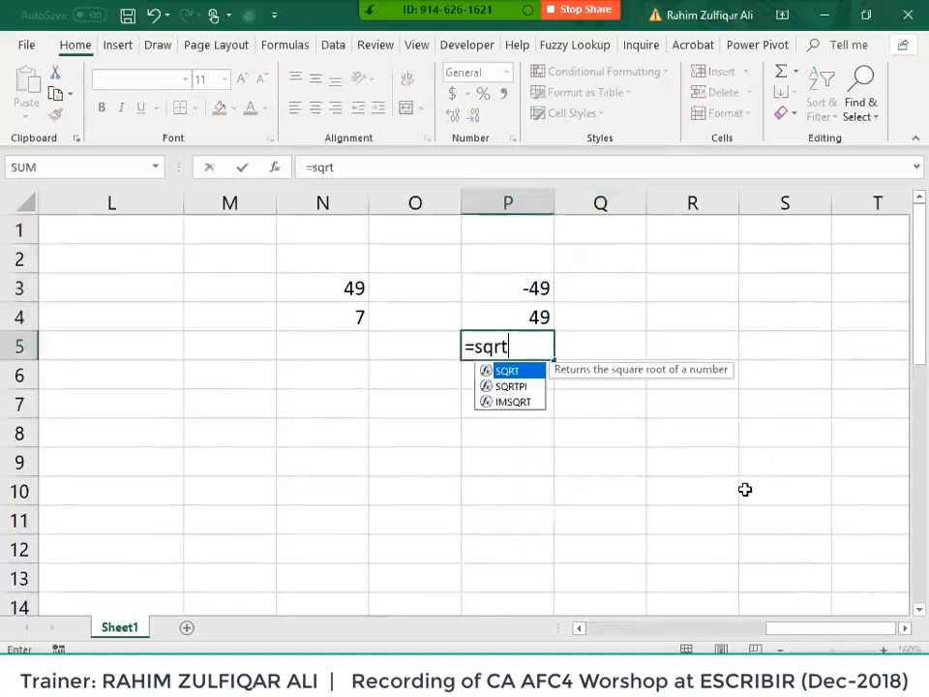
key("Tab")
key("Up")
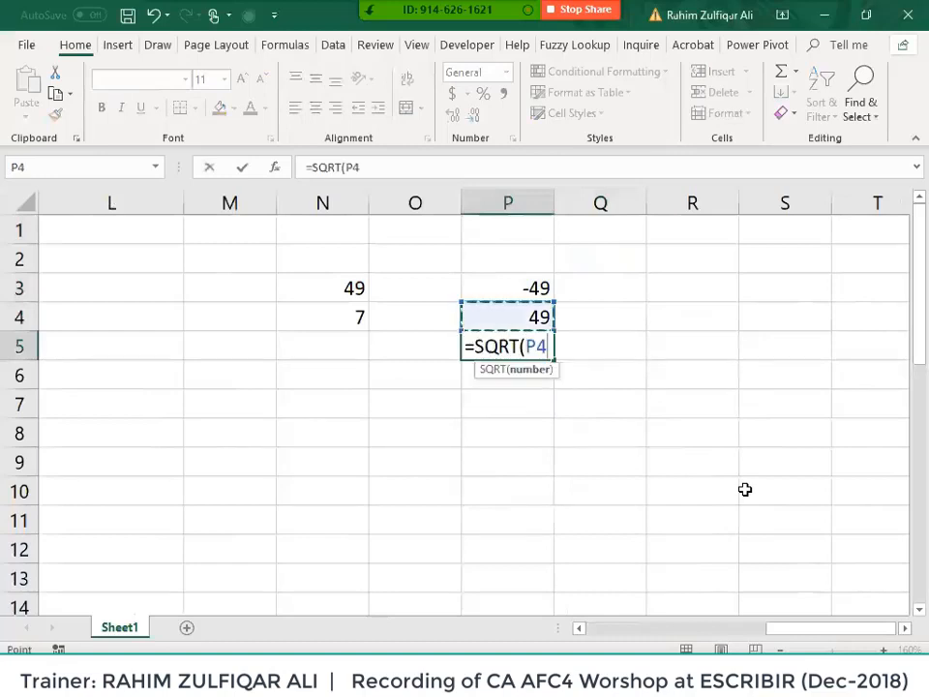
type(")")
key("Return")
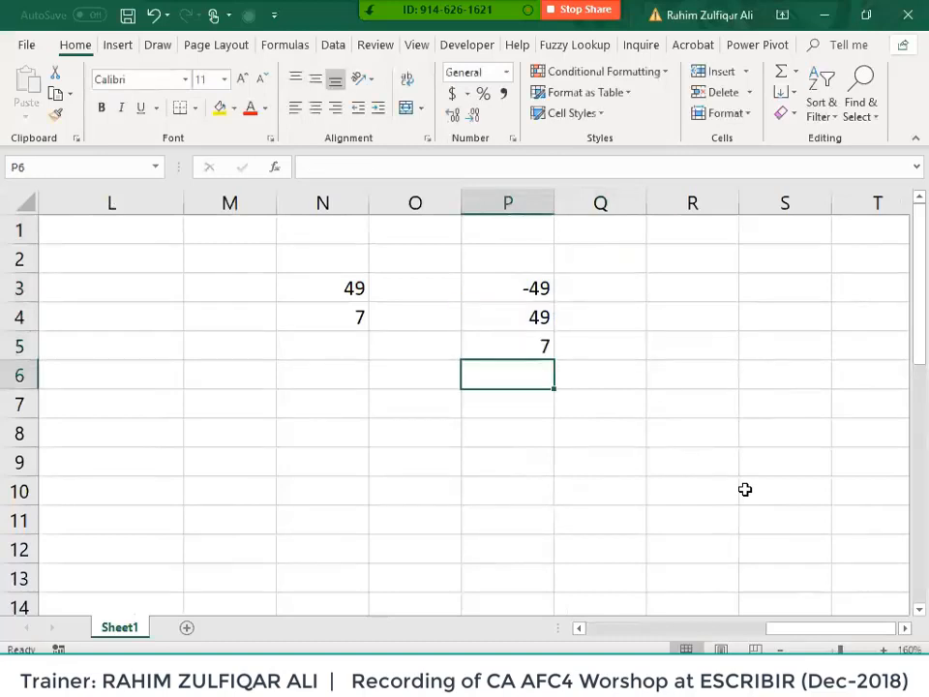
key("Up")
key("Up")
- Clear the P4:P5 results
key("shift+Down")
key("Delete")
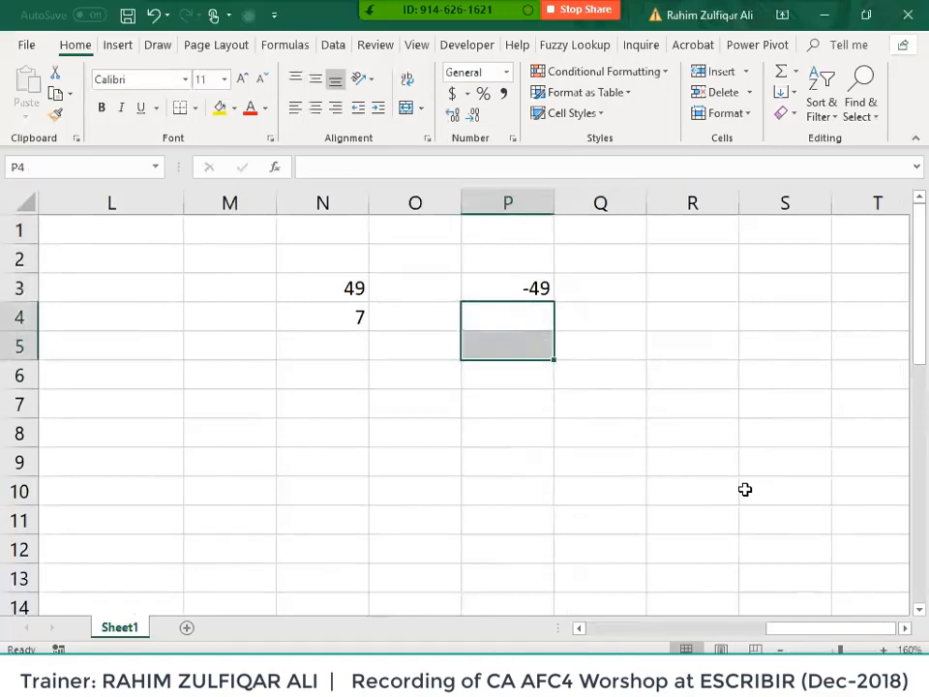
key("Up")
key("Down")
- Enter the nested =SQRT(ABS(P3)) in P4 and reopen it for editing
key("F2")
type("=sqr")
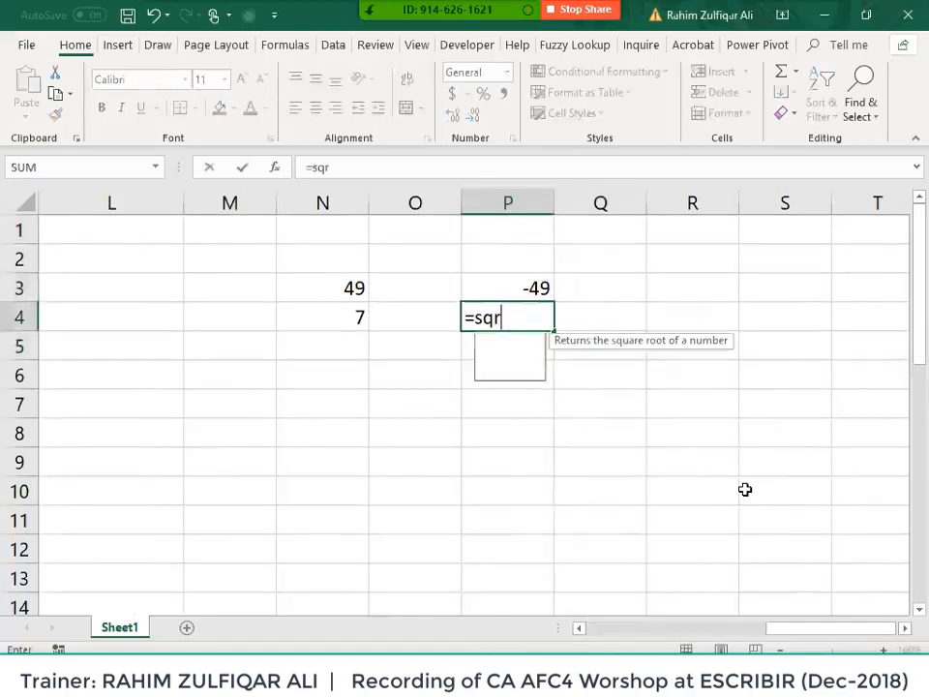
key("Tab")
type("abs")
key("Tab")
key("Up")
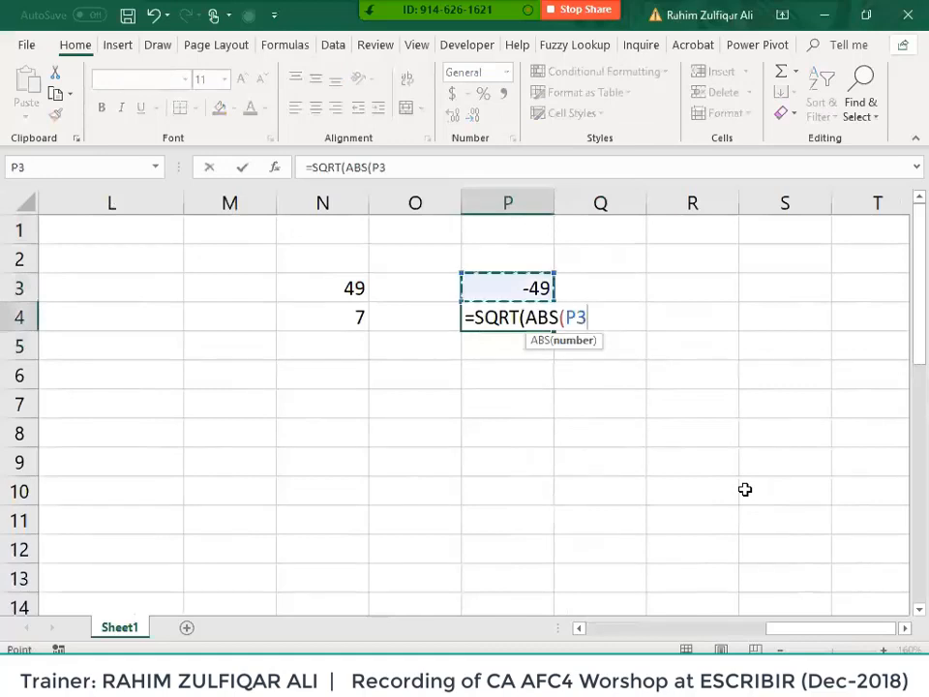
key("Return")
key("Up")
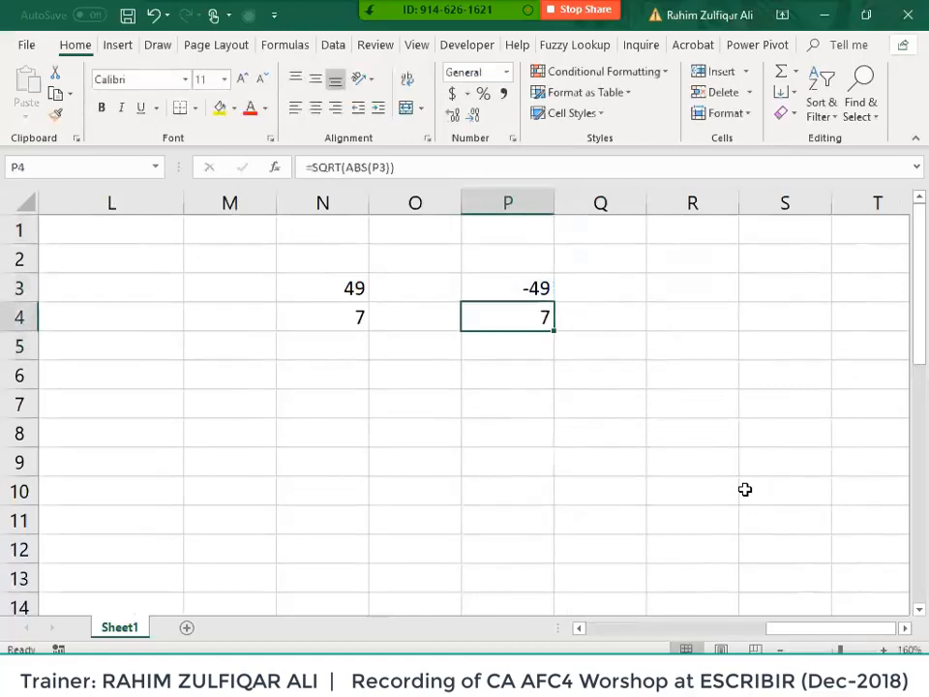
key("F2")
key("Left")
key("Left")
key("Left")
key("Left")
key("Left")
key("Left")
key("Left")
key("Left")
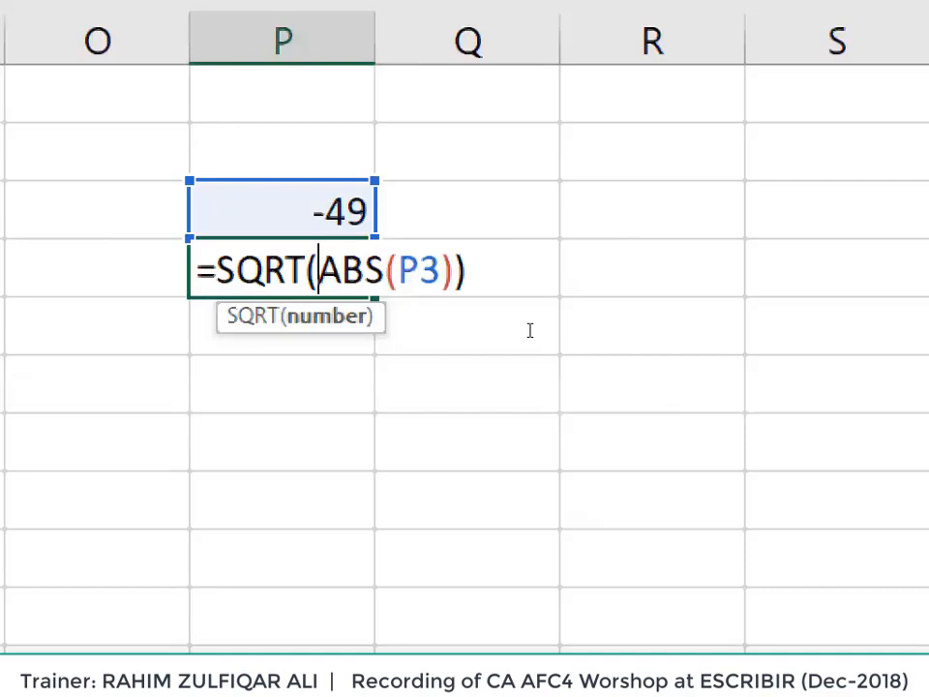
key("Return")
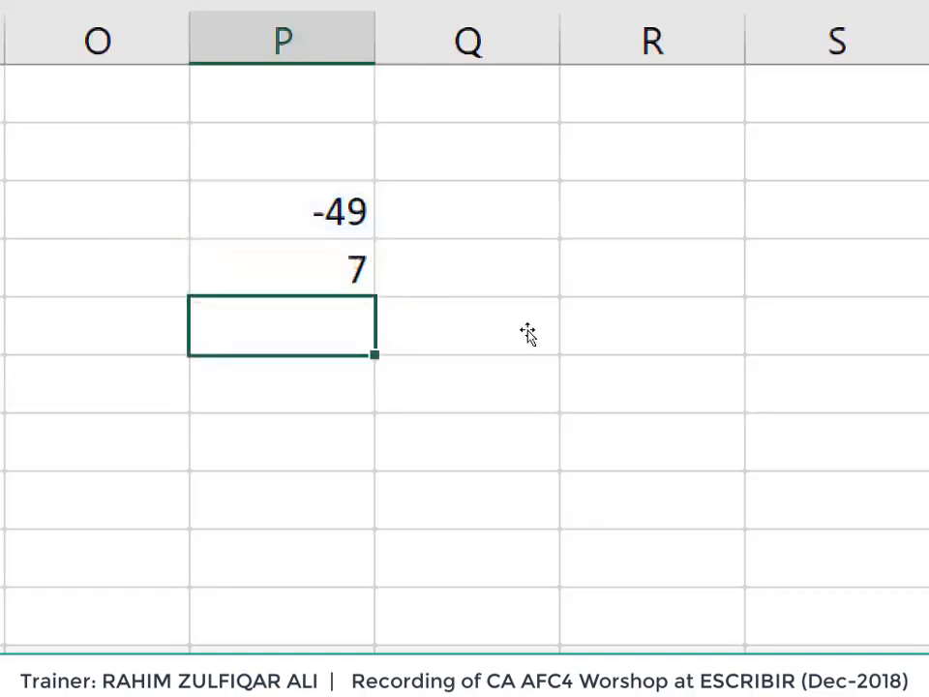
type(";-")
key("Escape")
- Enter =ABS(I8) in J8, returning 3
key("ctrl+Left")
key("ctrl+Left")
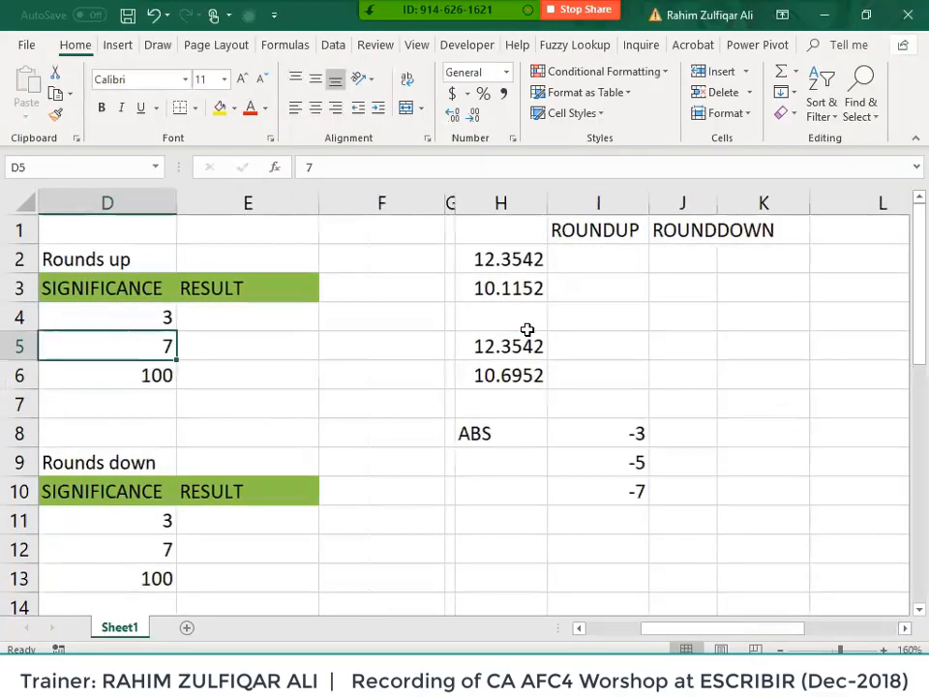
key("Right")
key("Right")
key("Right")
key("Right")
key("Right")
key("Down")
key("Down")
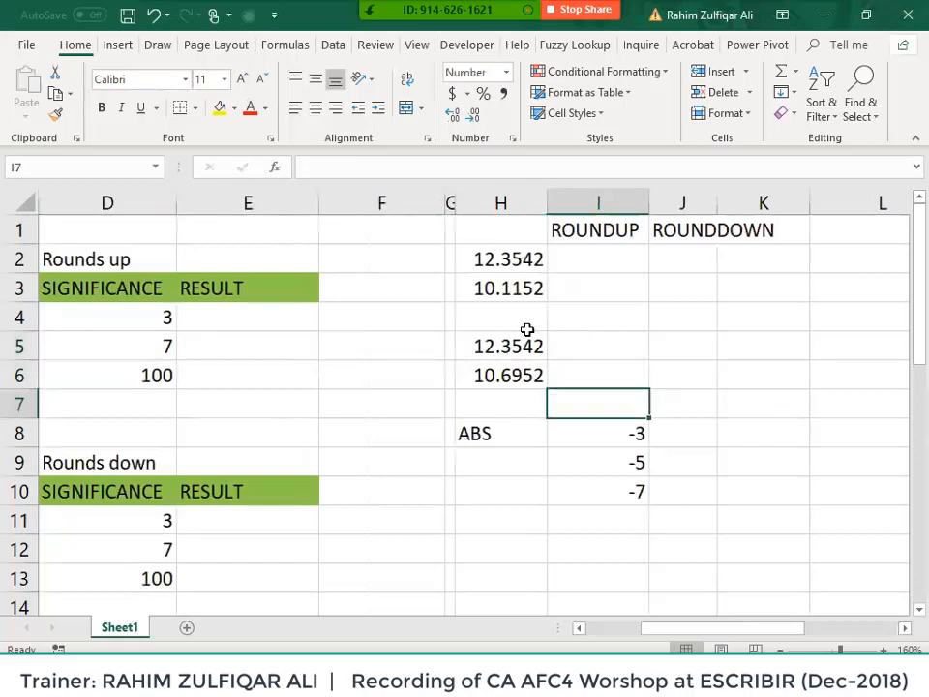
key("Right")
key("Down")
type("=")
key("Escape")
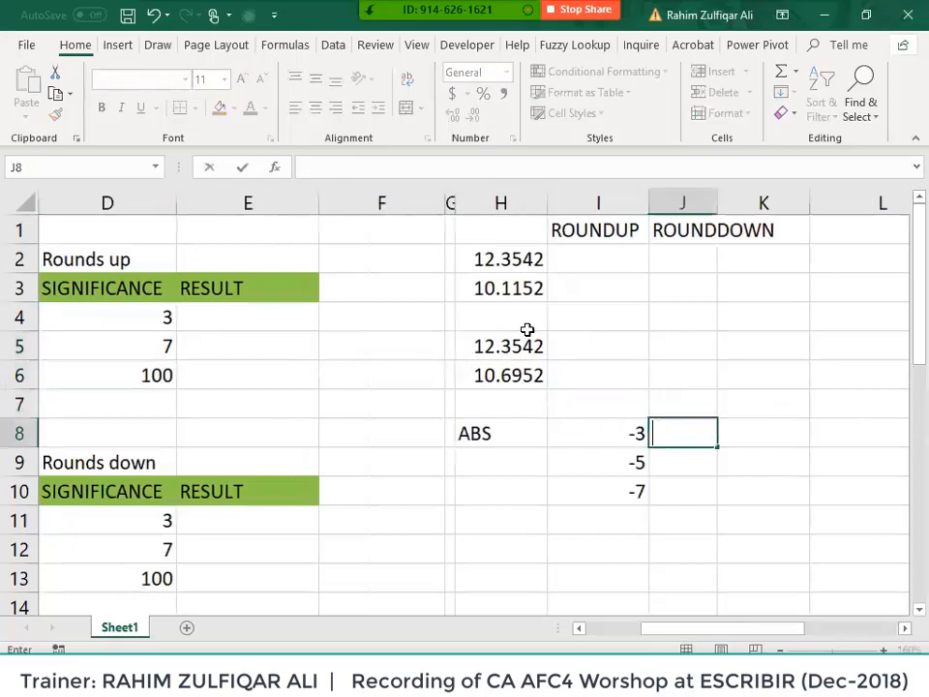
type("=abs")
key("Tab")
key("Left")
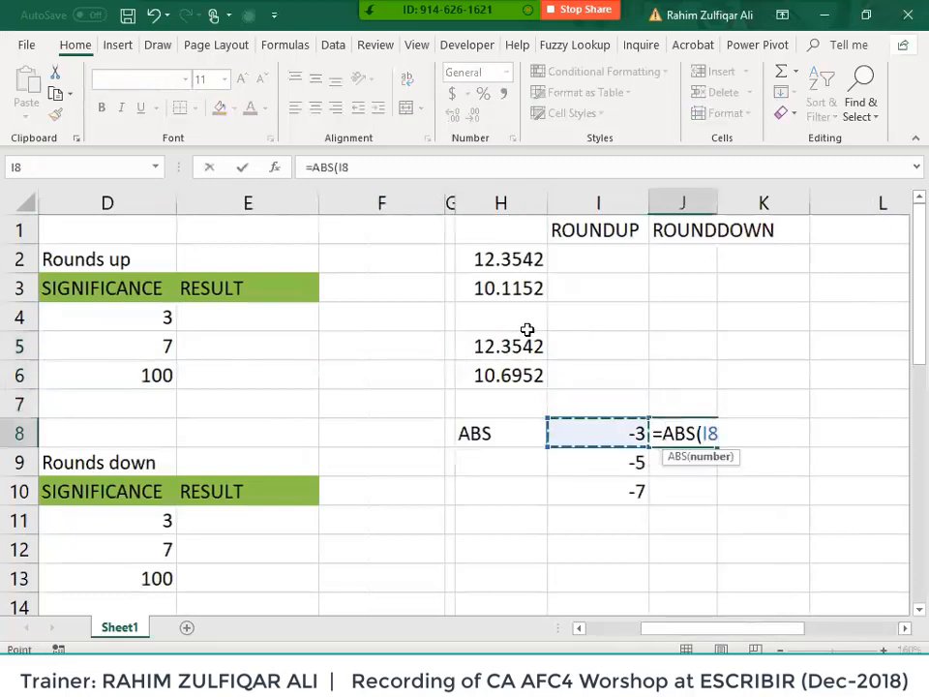
key("ctrl+Return")
- Fill the ABS formula down J8:J10, giving 3, 5 and 7
key("shift+Down")
key("shift+Down")
key("ctrl+d")
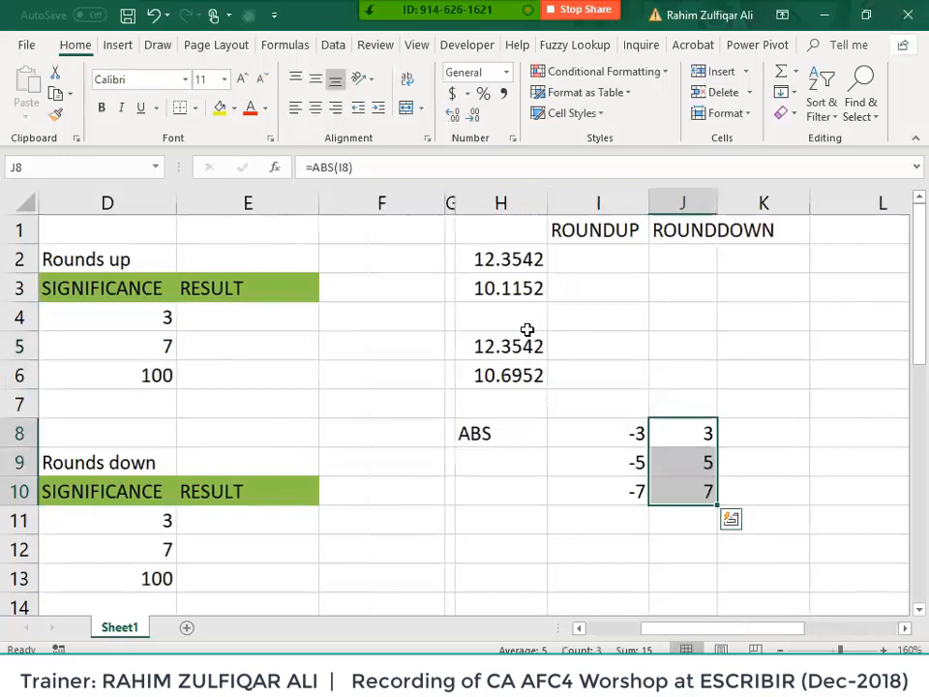
key("Left")
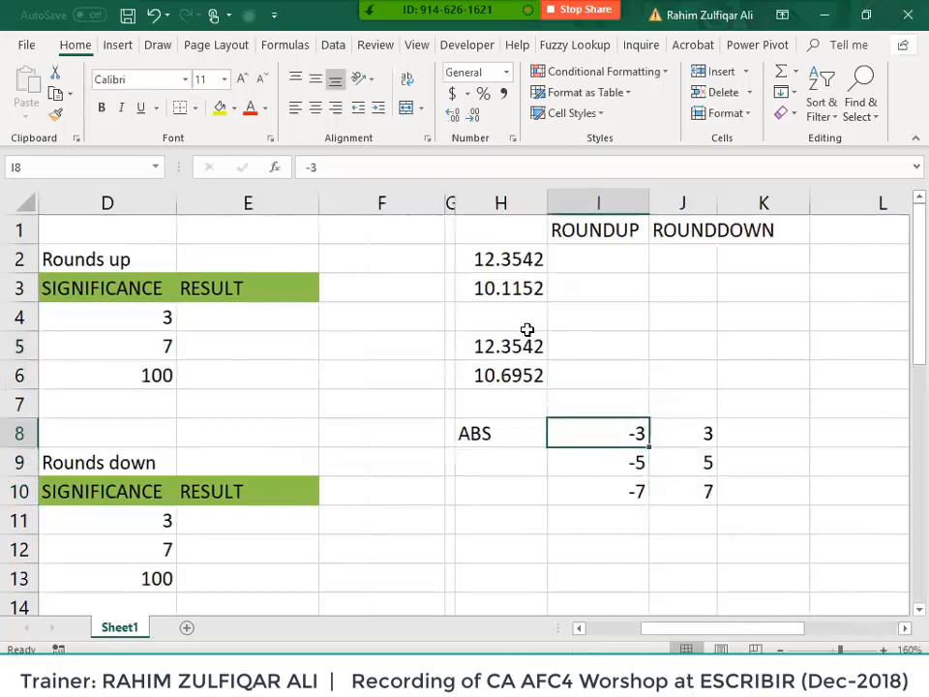
key("Left")
key("Left")
key("Left")
key("Left")
key("Left")
key("Left")
key("Left")
key("Left")
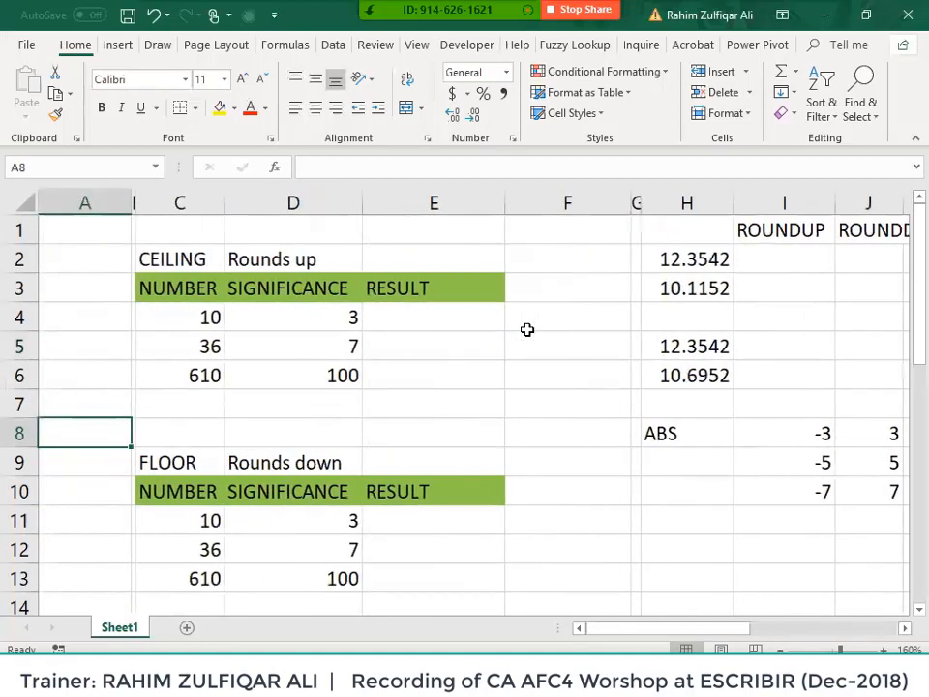
- Enter =CEILING(C4,D4) in E4, choosing plain CEILING rather than CEILING.MATH
key("Right")
key("Right")
key("Right")
key("Up")
key("Up")
key("Up")
key("Up")
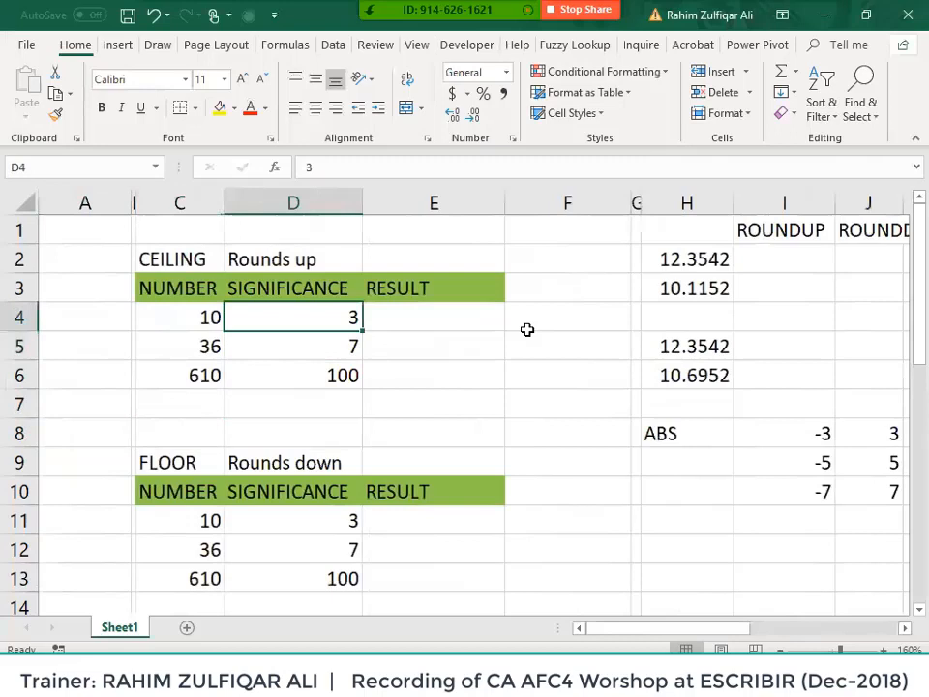
key("Right")
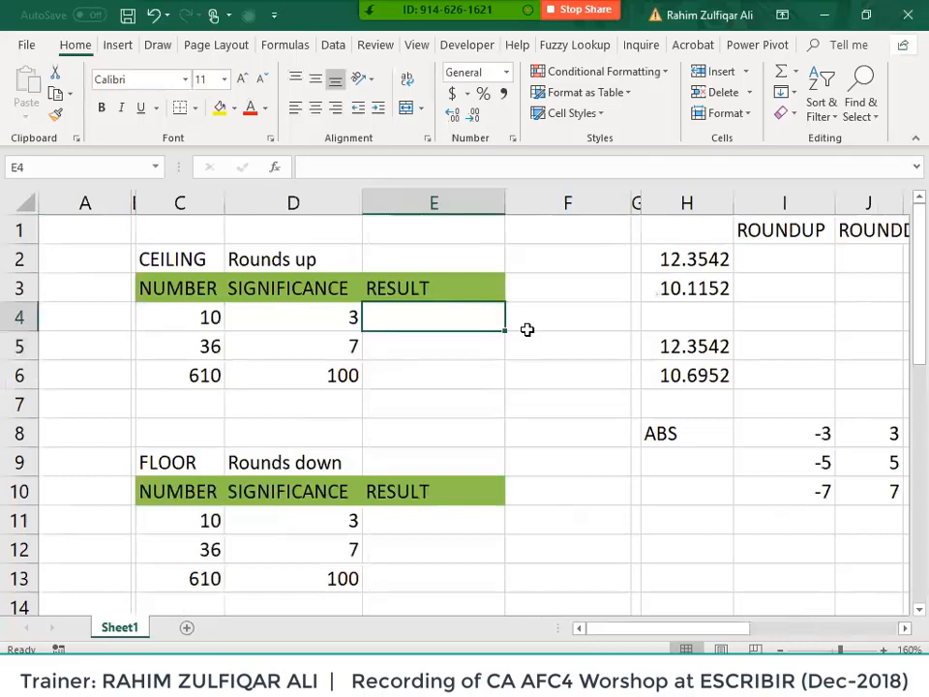
type("=ce")
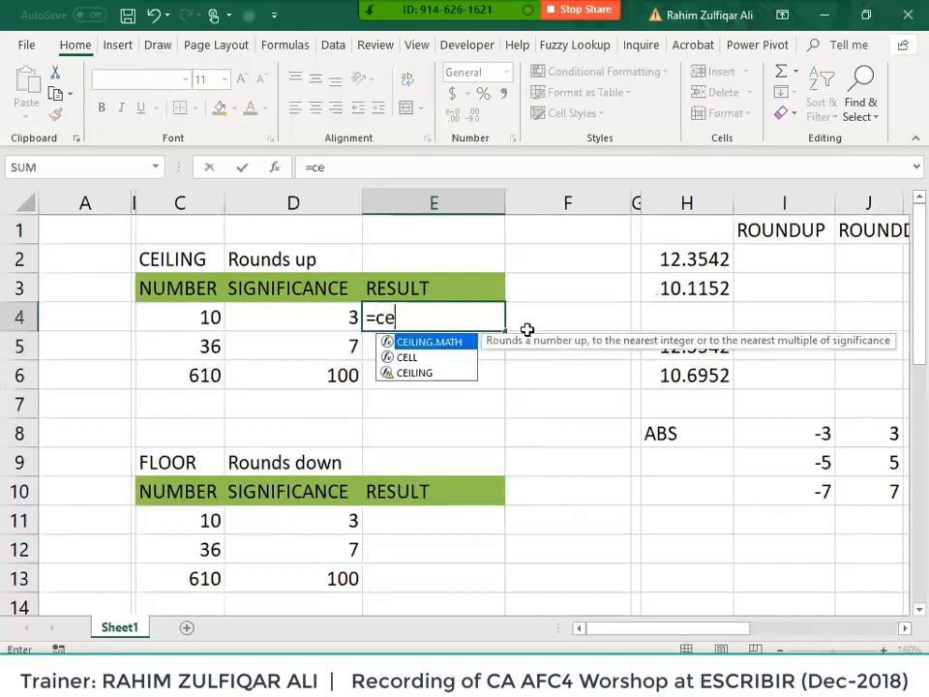
type("iling")
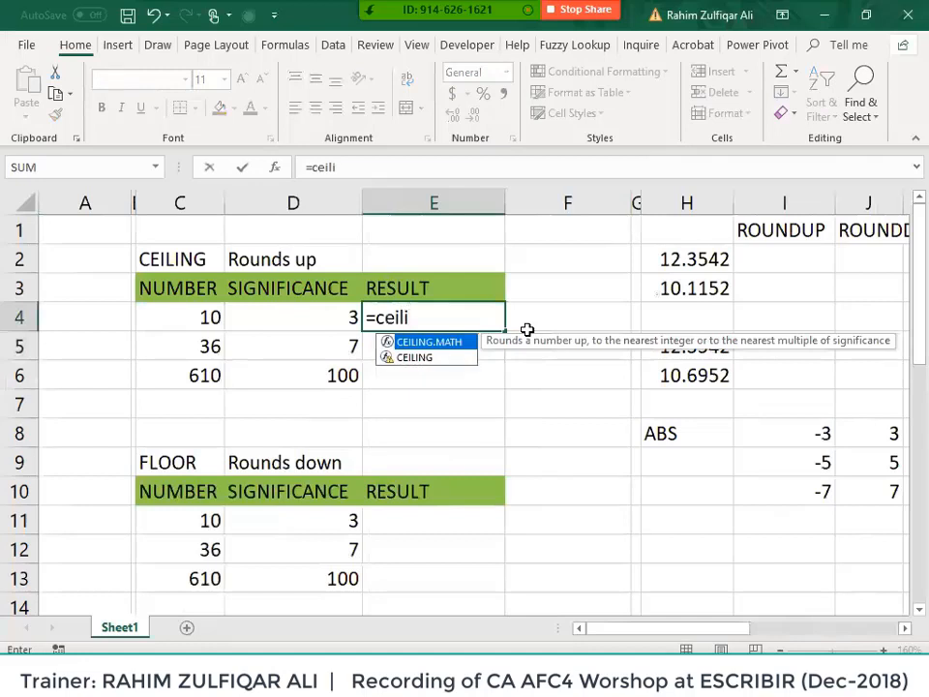
key("Tab")
key("BackSpace")
key("BackSpace")
key("BackSpace")
key("BackSpace")
key("BackSpace")
key("BackSpace")
key("BackSpace")
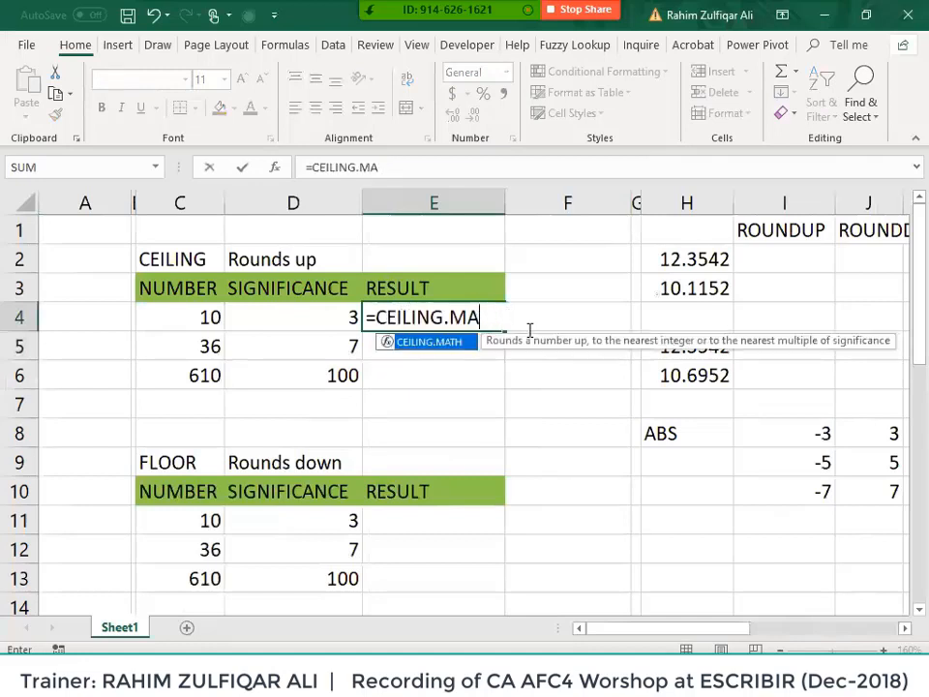
key("Down")
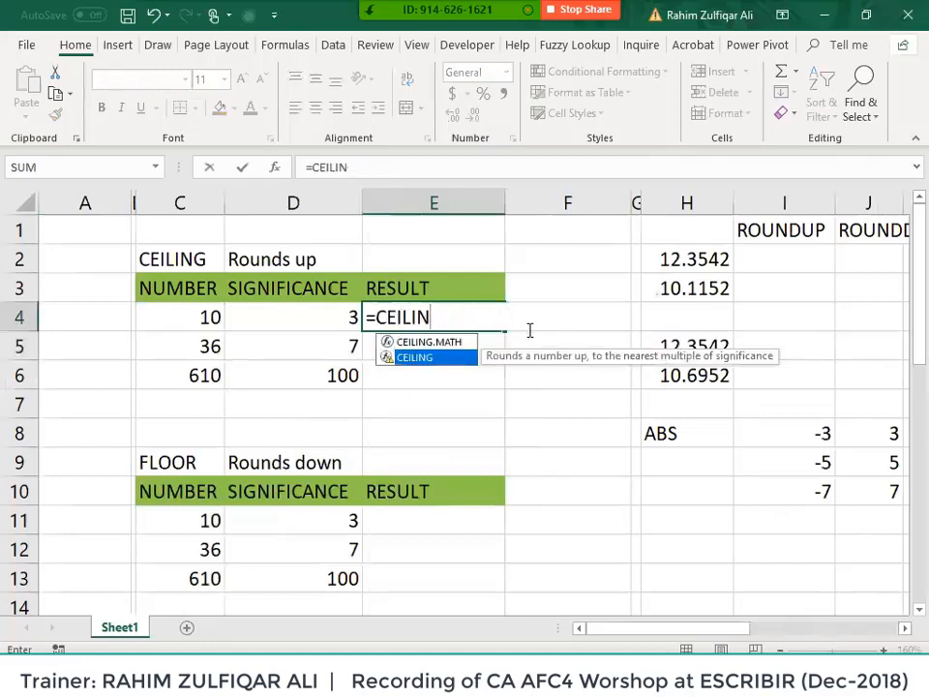
key("Tab")
key("Left")
key("Left")
type(",")
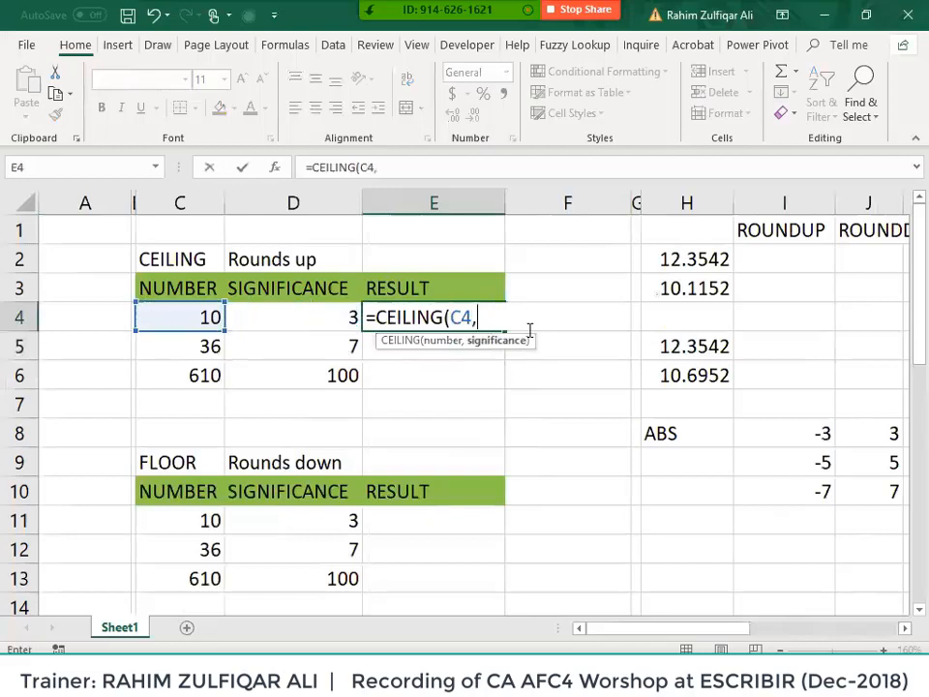
key("Left")
type(")")
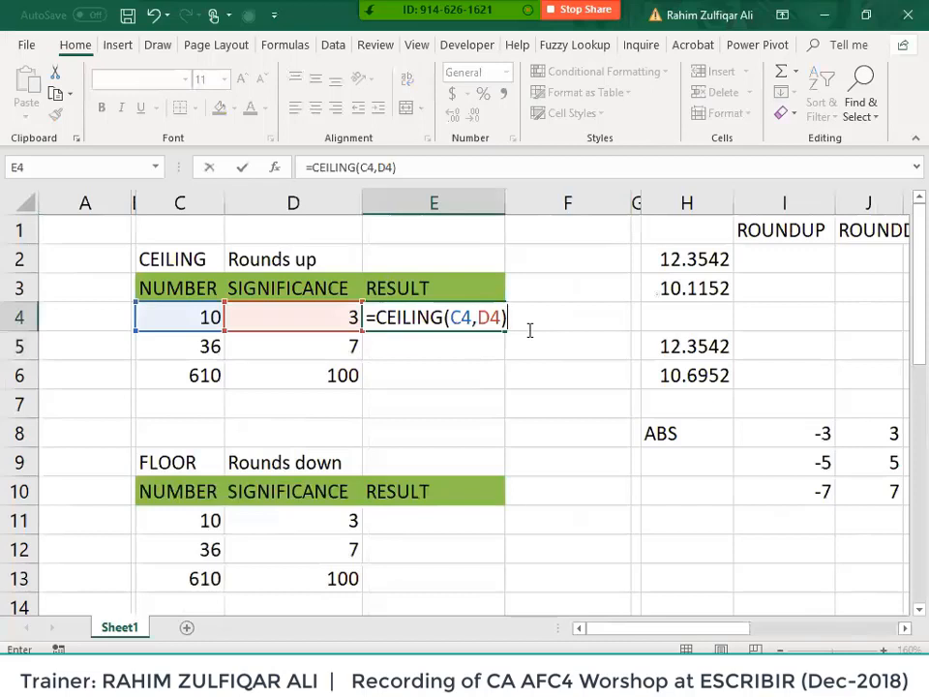
key("Return")
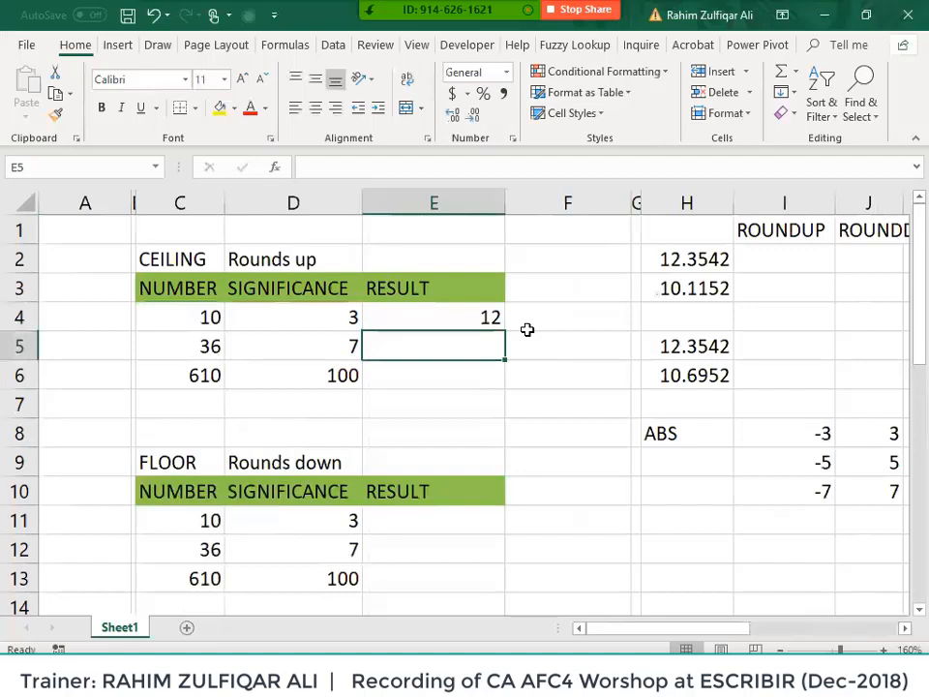
- Fill the CEILING formula down to E6 to get 12, 42 and 700, then move to E11
key("Up")
key("shift+Down")
key("shift+Down")
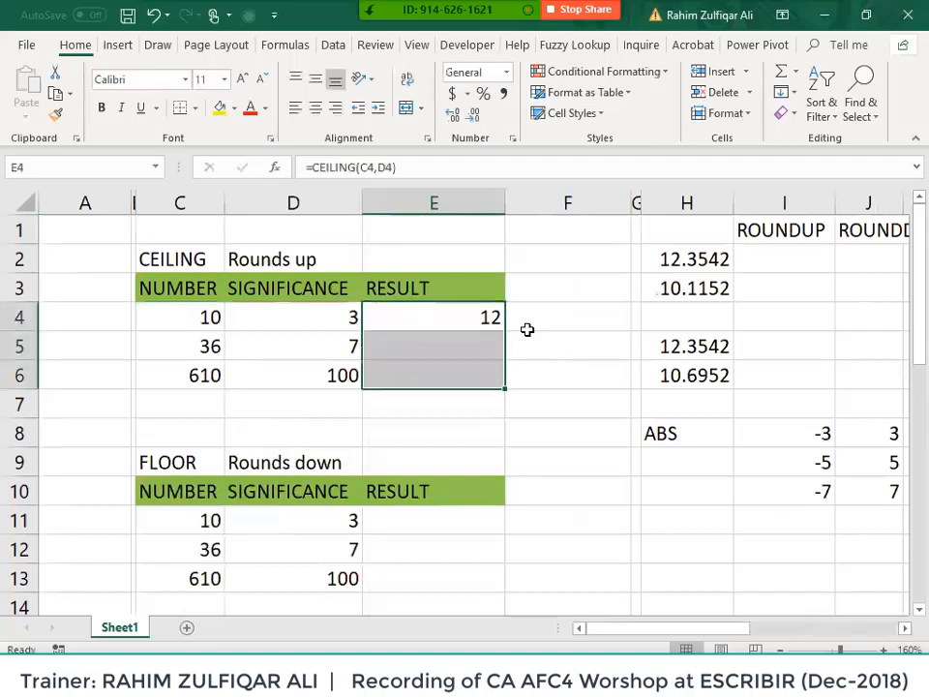
key("ctrl+d")
key("Down")
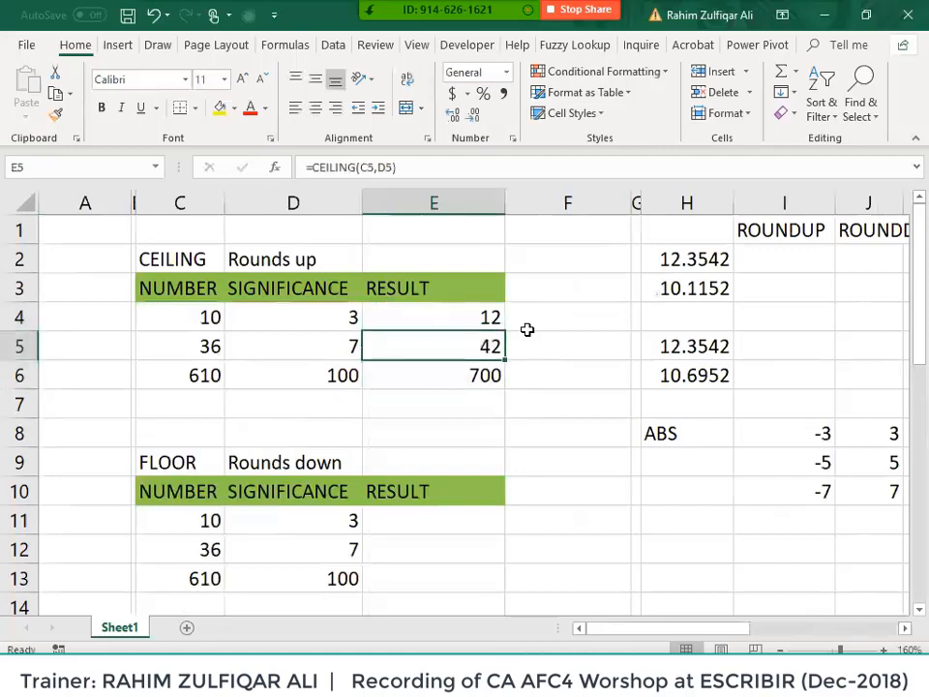
key("Down")
key("Down")
key("Down")
key("Down")
key("Down")
key("Down")
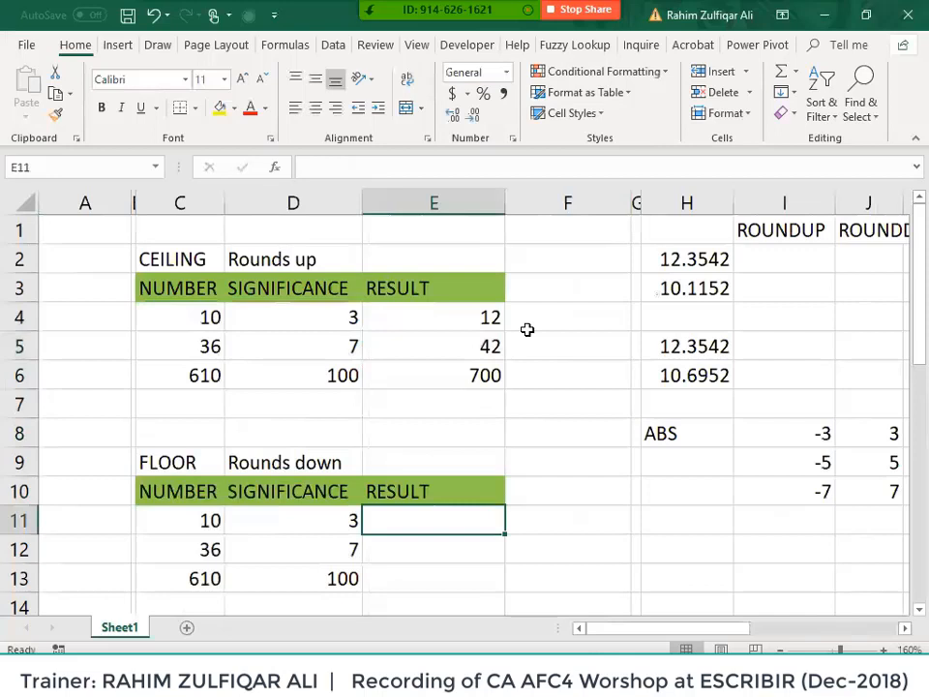
- Enter =FLOOR(C11,D11) in E11 of the FLOOR table
type("=flo")
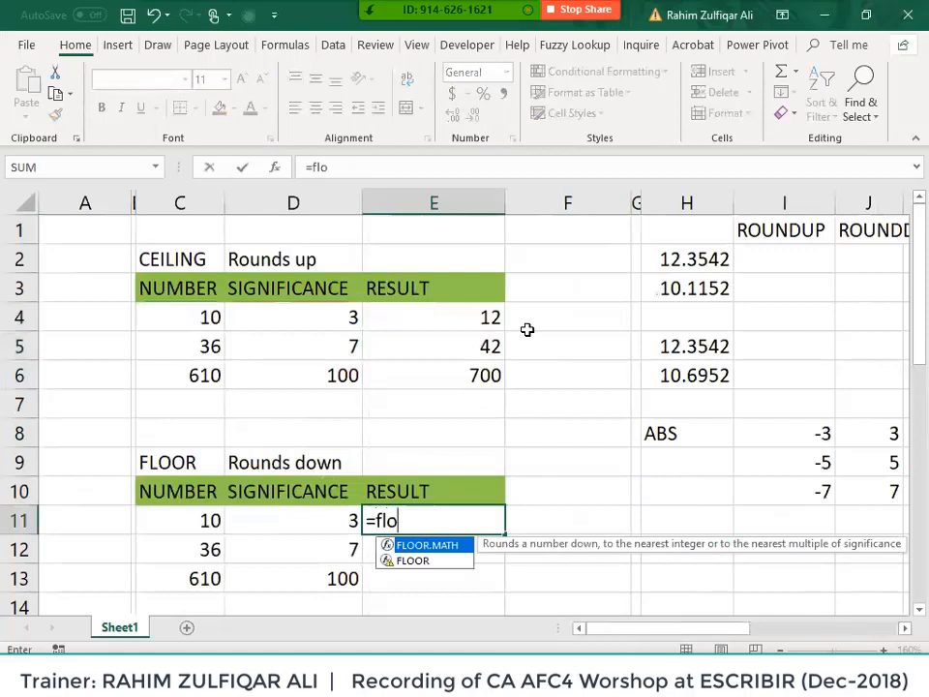
key("Down")
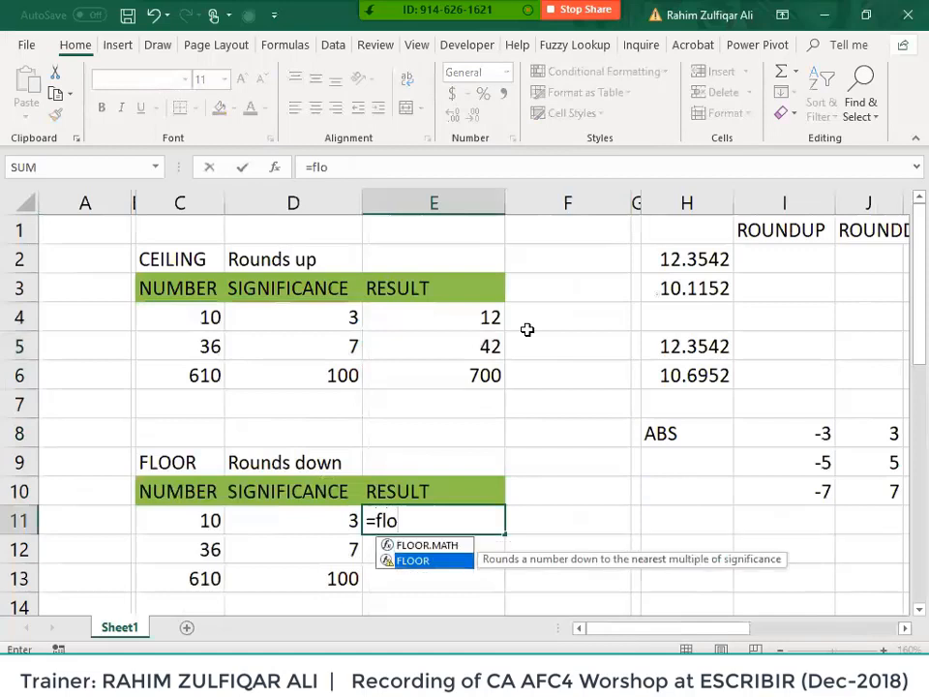
key("Tab")
key("Left")
key("Left")
type(",")
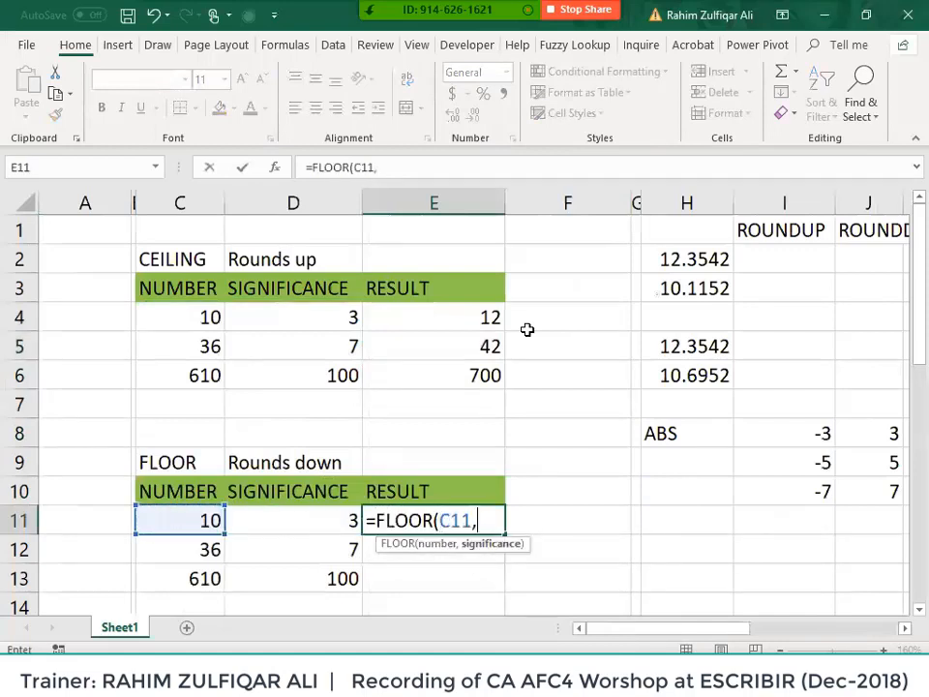
key("Left")
type(")")
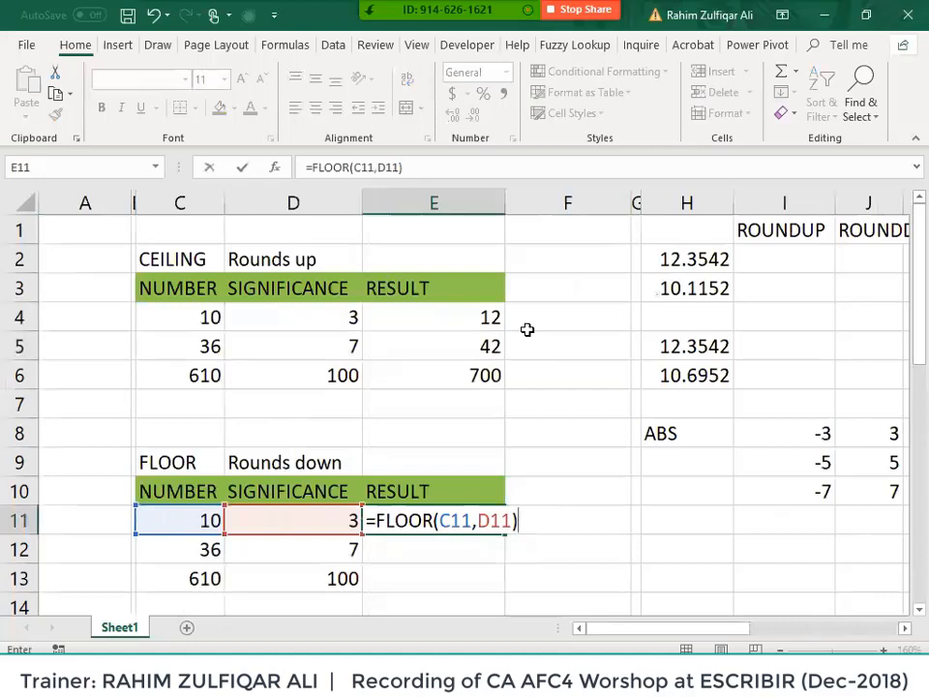
key("Return")
- Fill the FLOOR formula down to E13 for 9, 35 and 600, then scroll to the ROUND table
key("Up")
key("shift+Down")
key("shift+Down")
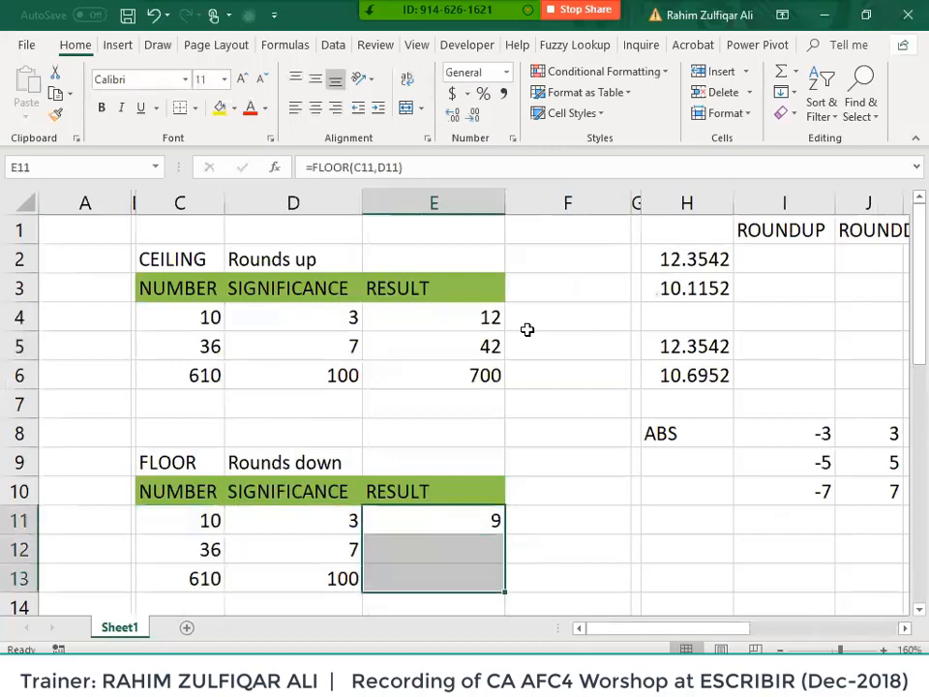
key("ctrl+d")
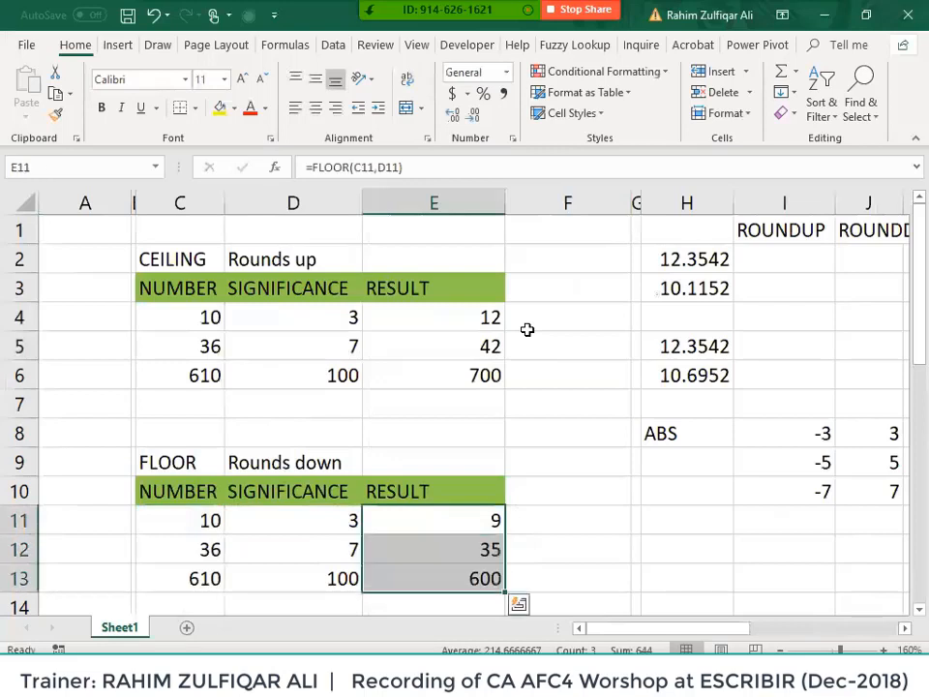
key("Left")
scroll(546, 388, "down", 4)
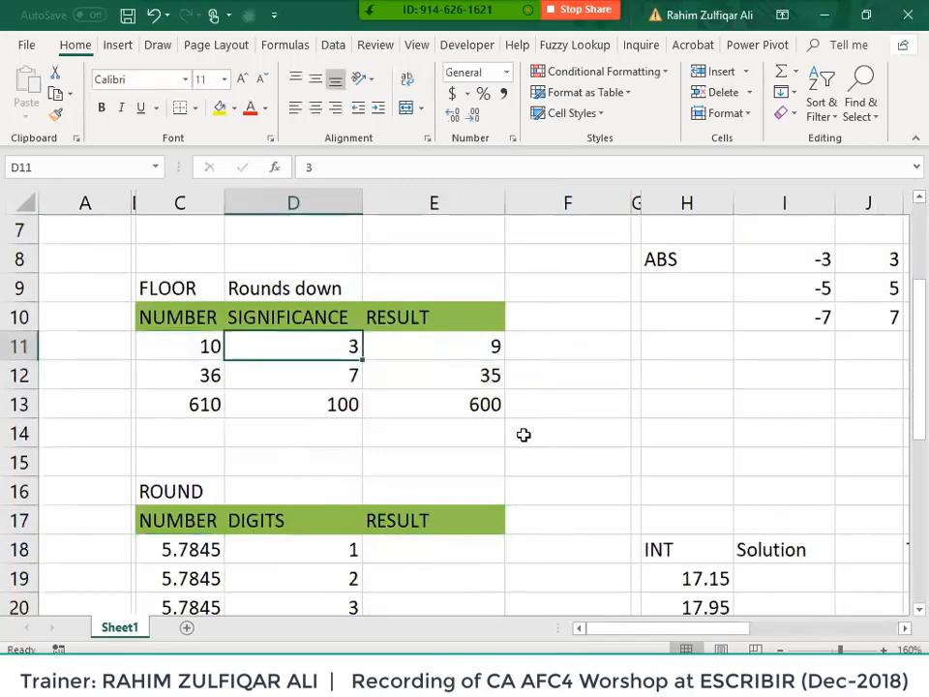
- Enter =ROUND(C18,D18) in E18 of the ROUND table
left_click(463, 385)
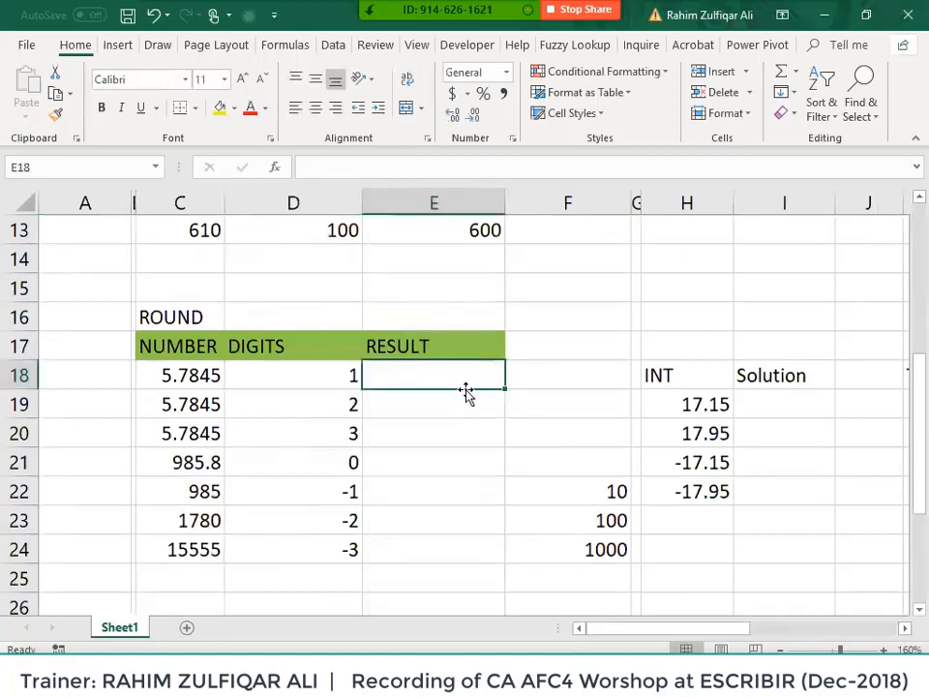
type("=")
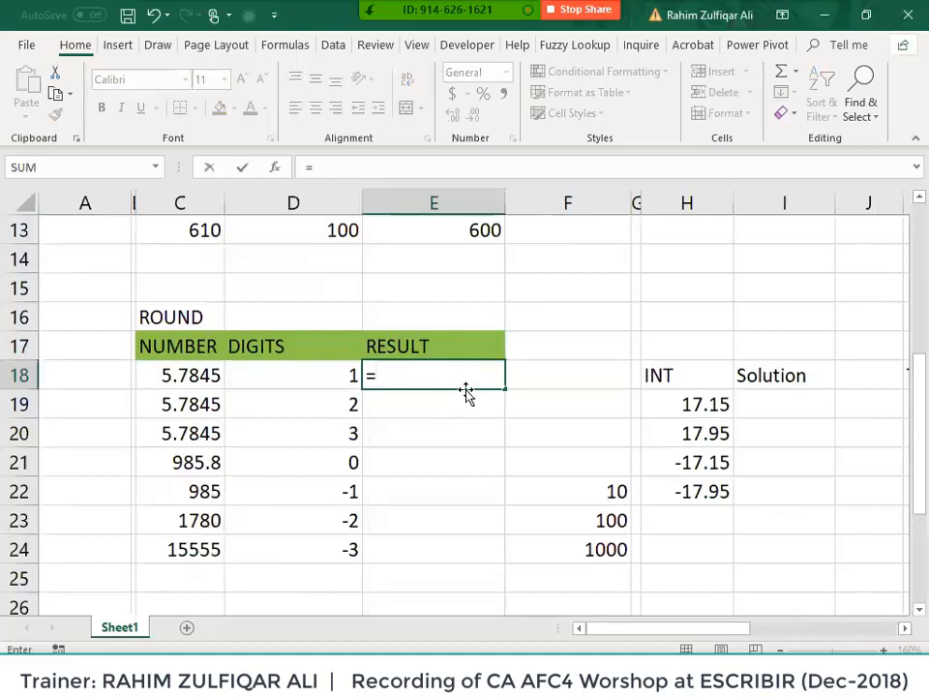
type("rou")
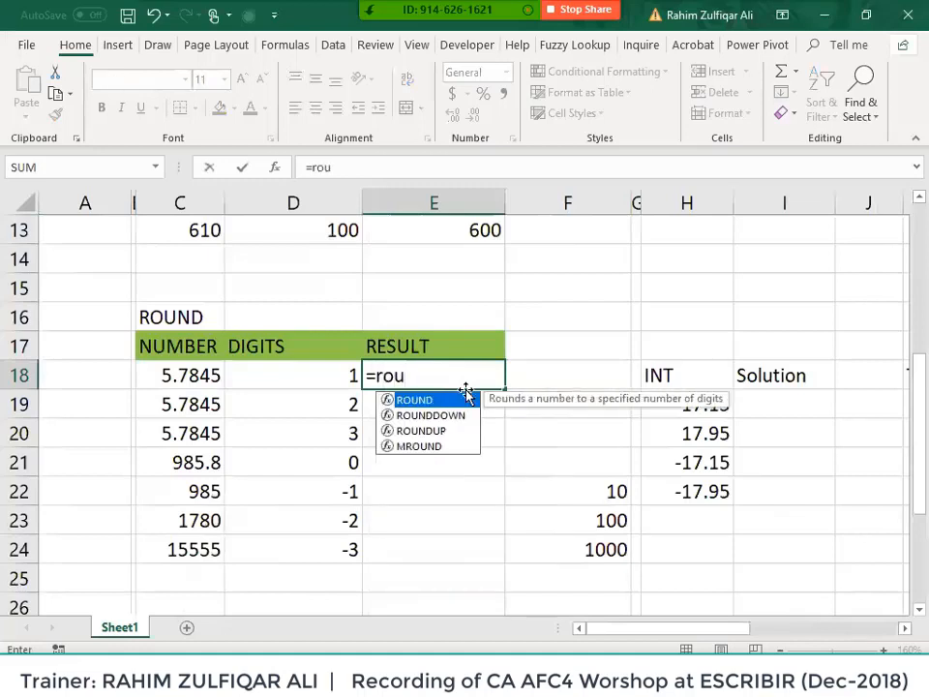
type("nd")
key("Tab")
key("Left")
key("Left")
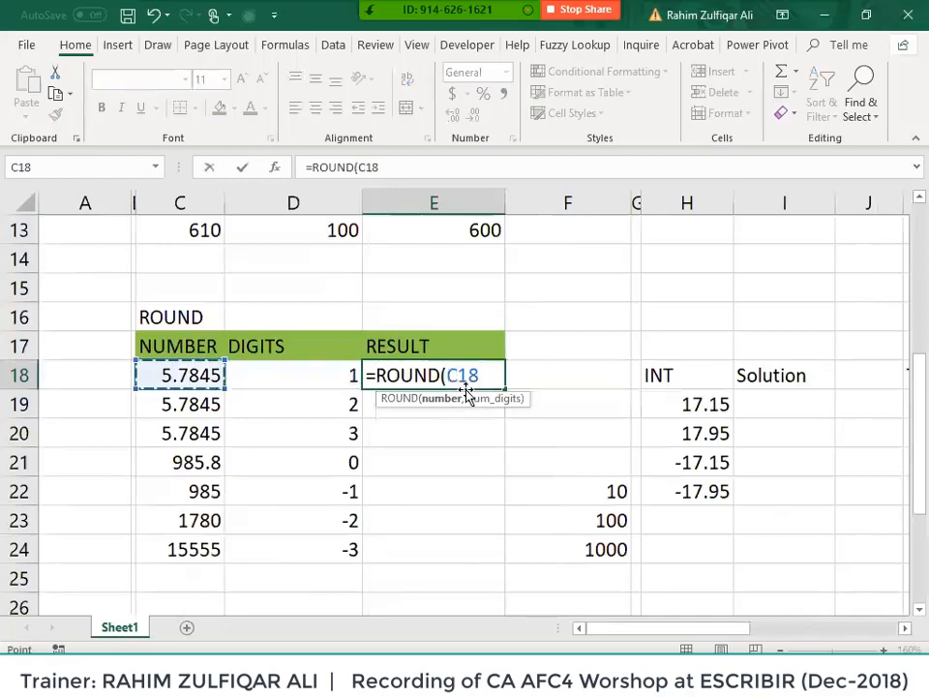
type(",")
key("Left")
type(")")
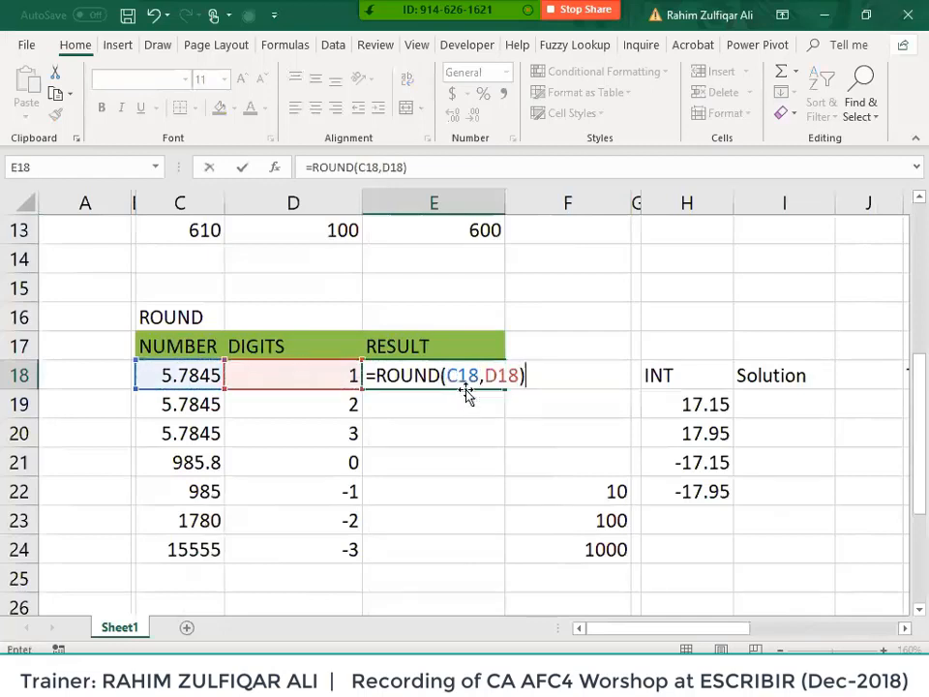
key("Return")
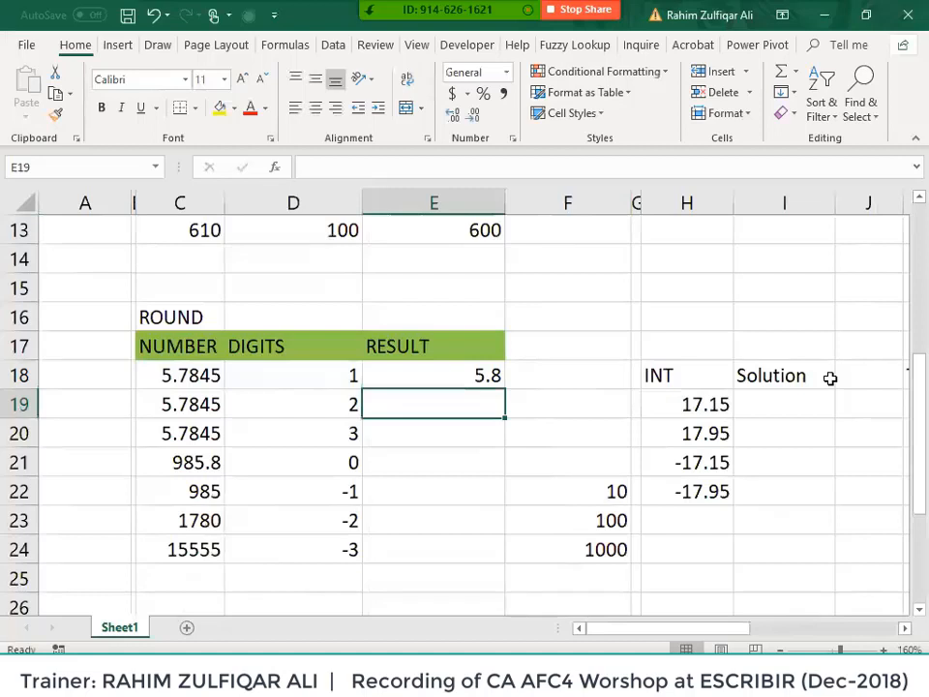
- Fill the ROUND formula down from E18 through E24 in stages
key("Up")
key("shift+Down")
key("shift+Down")
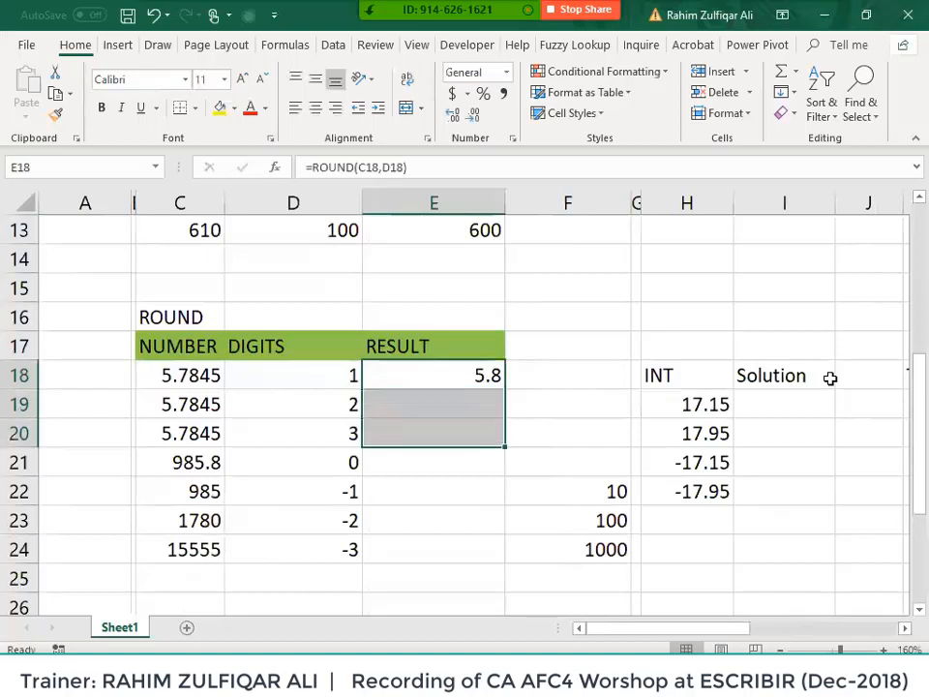
key("ctrl+d")
key("Down")
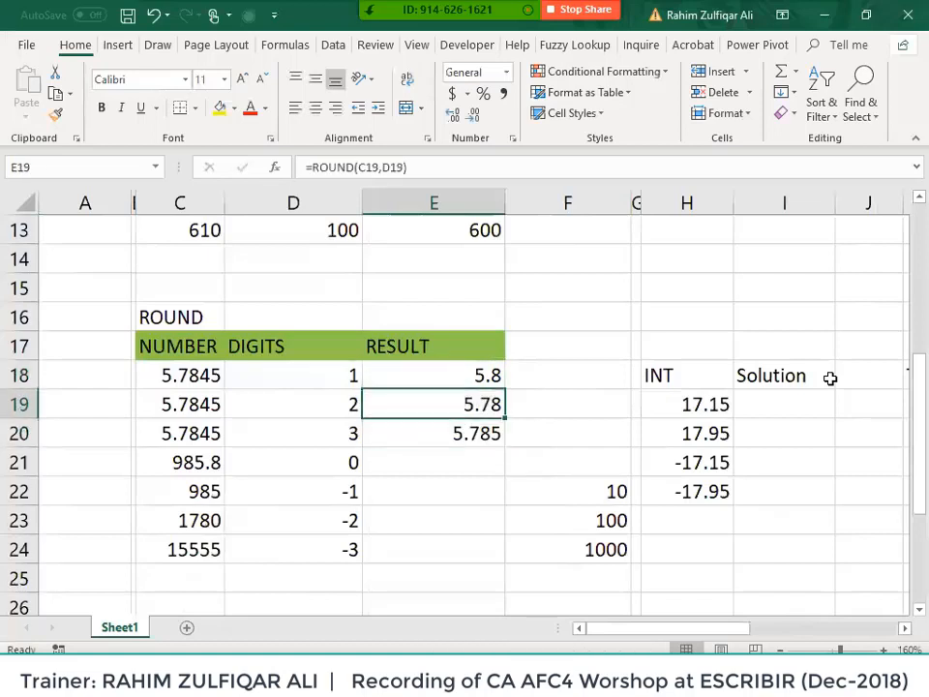
key("Down")
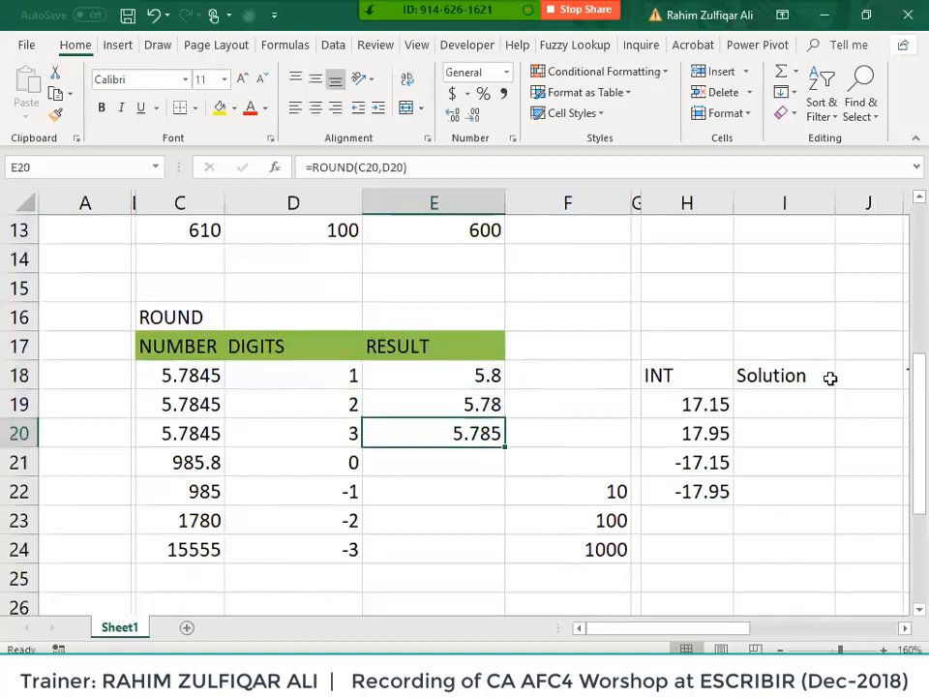
key("shift+Down")
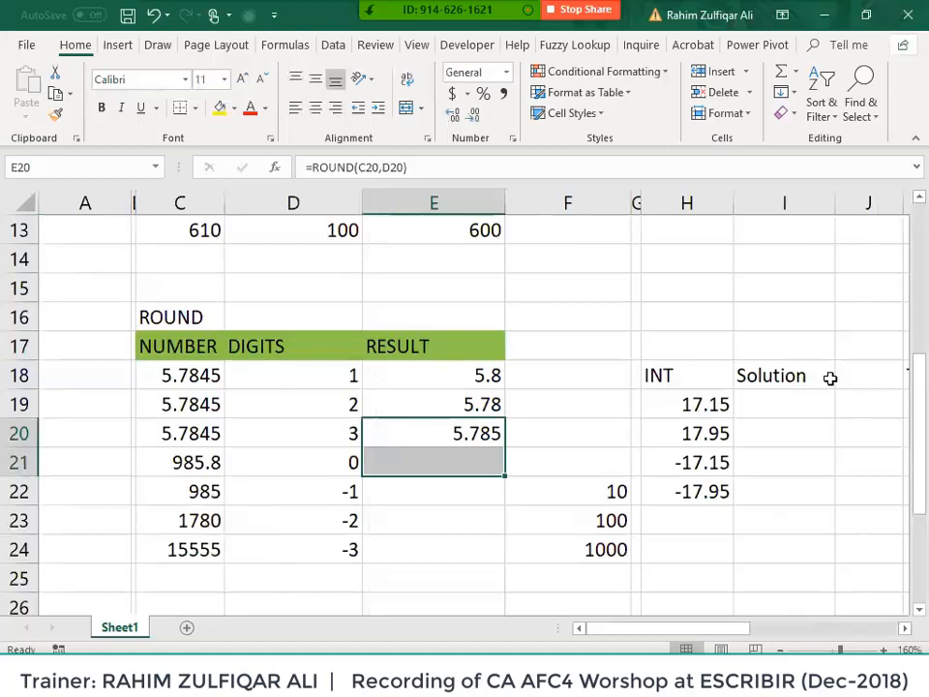
key("ctrl+d")
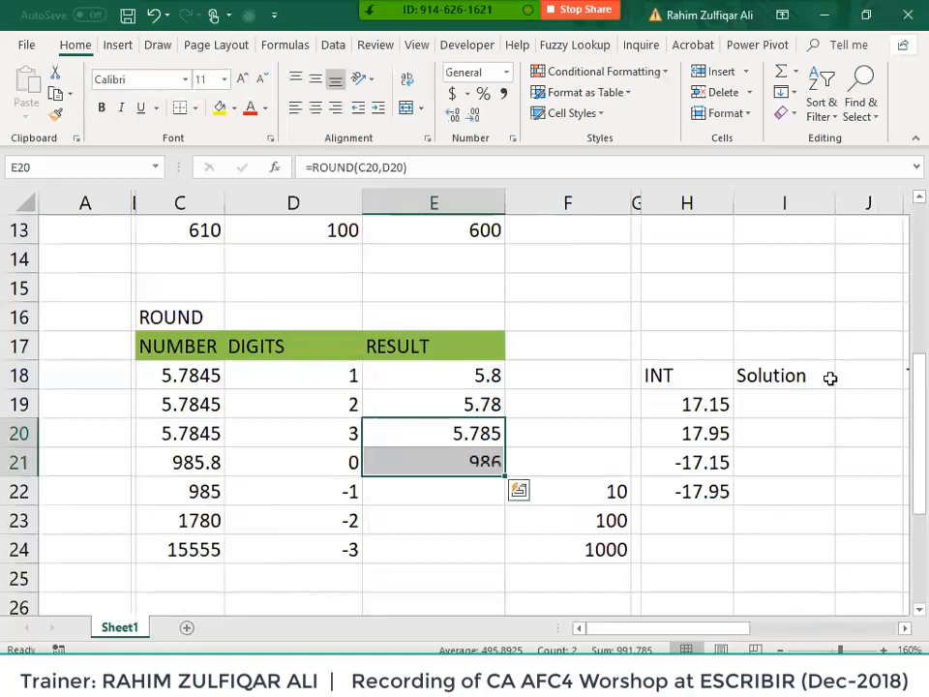
key("Down")
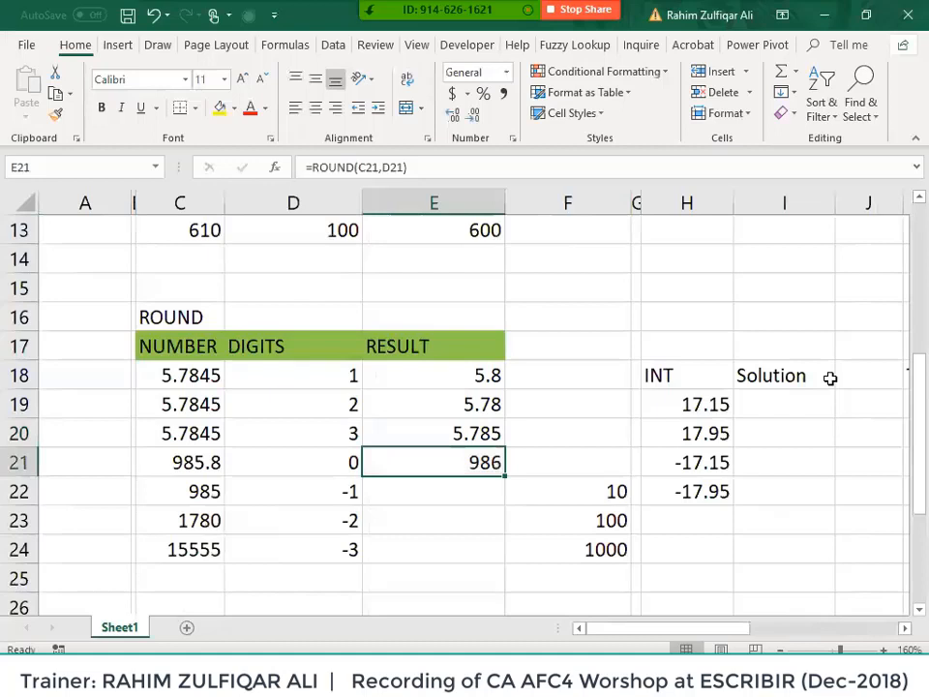
key("shift+Down")
key("shift+Down")
key("shift+Down")
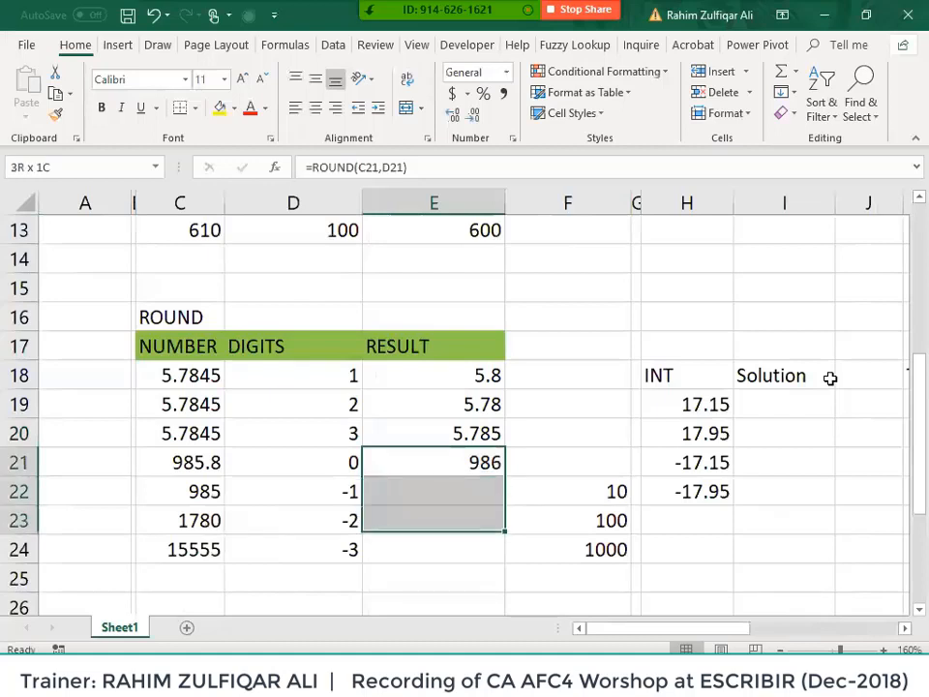
key("ctrl+d")
key("Left")
- Check number 985 and digits -1, -2 and -3 in rows 22–24 against their ROUND results
key("Down")
key("Down")
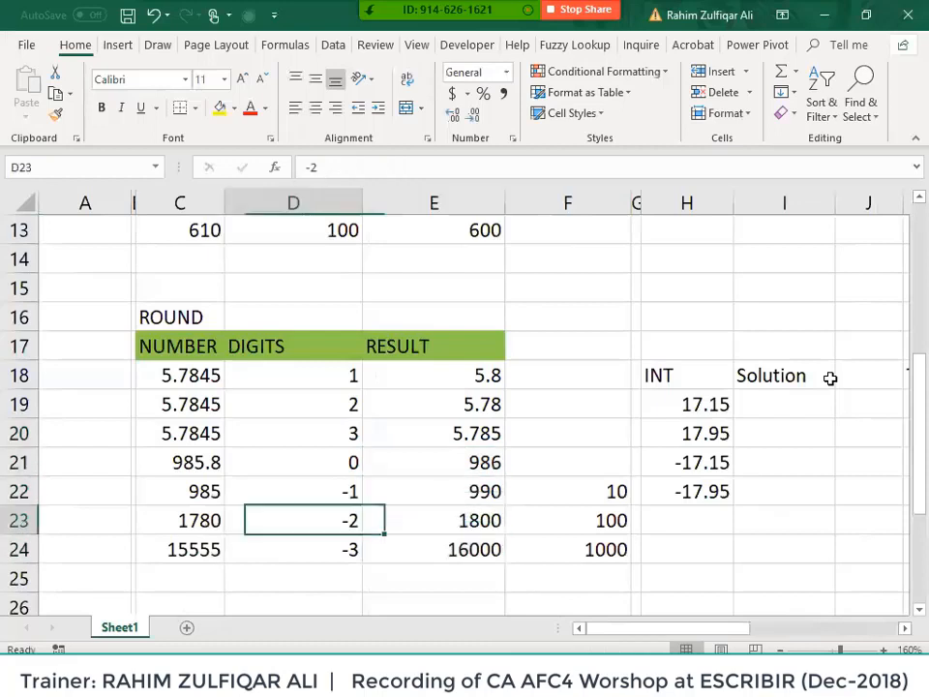
key("Up")
key("Left")
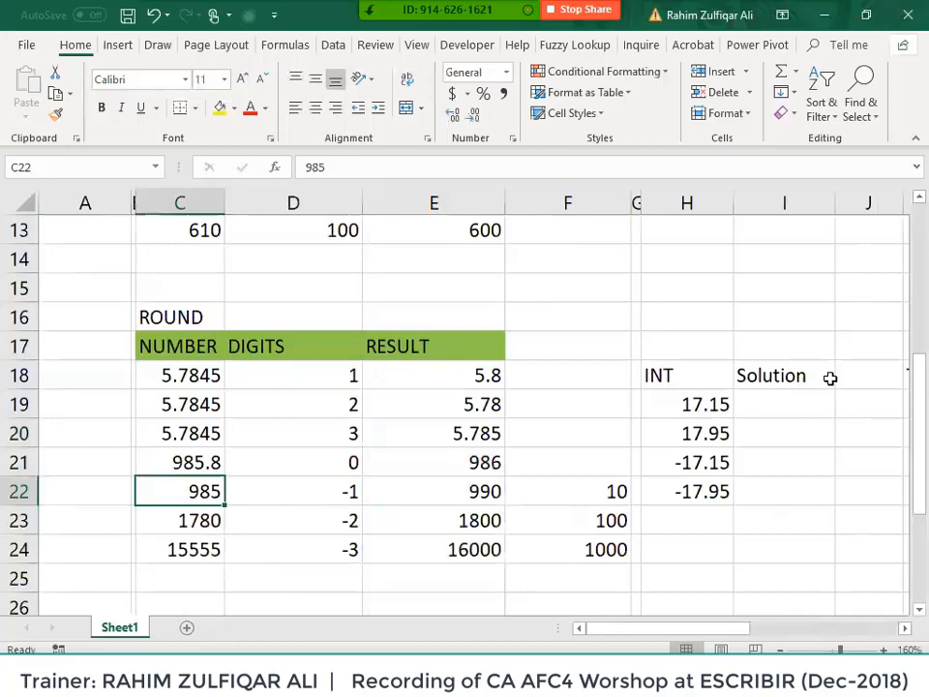
key("Right")
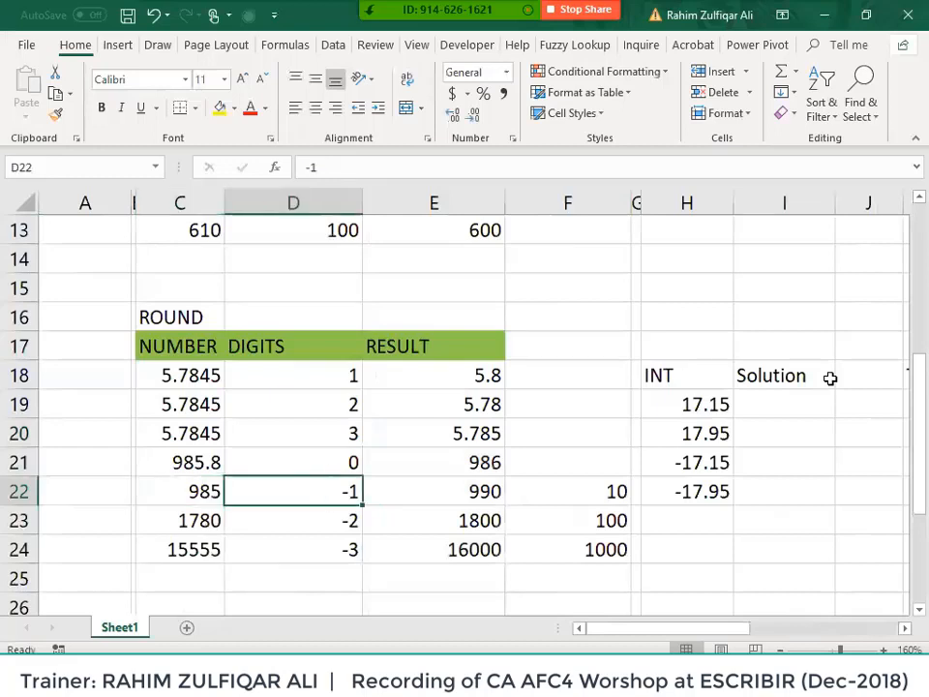
key("Down")
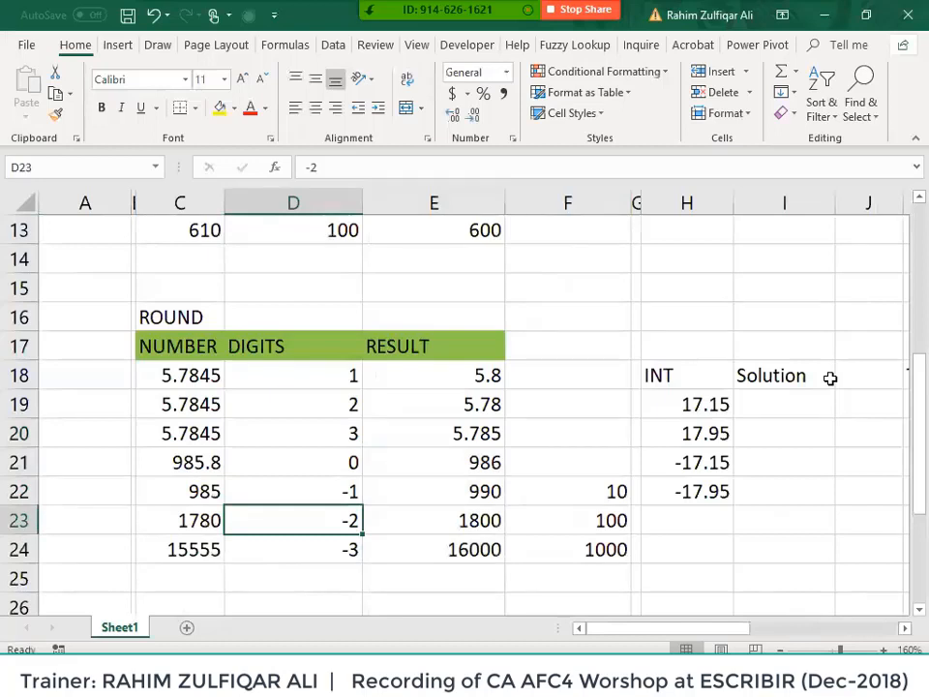
key("Down")
key("Right")
key("Right")
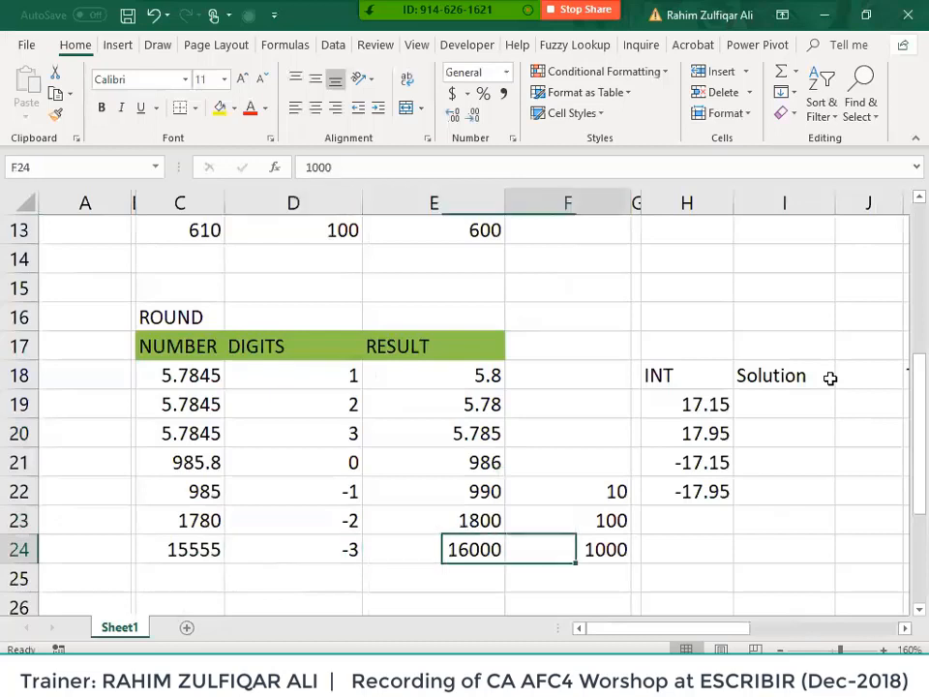
key("Left")
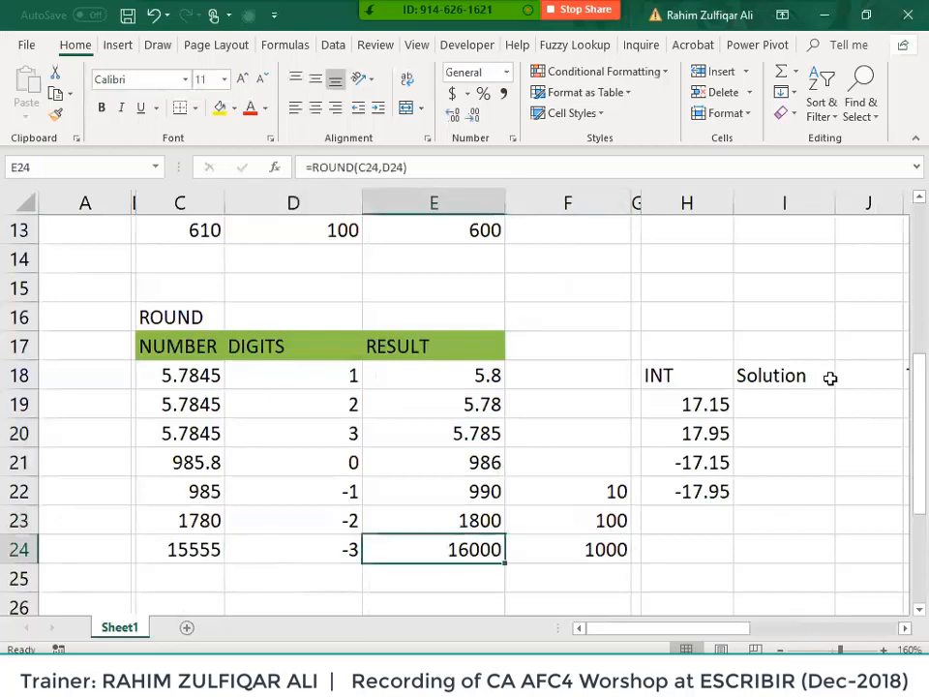
key("Left")
key("Right")
key("Right")
key("Right")
key("Right")
key("Right")
key("Right")
key("Right")
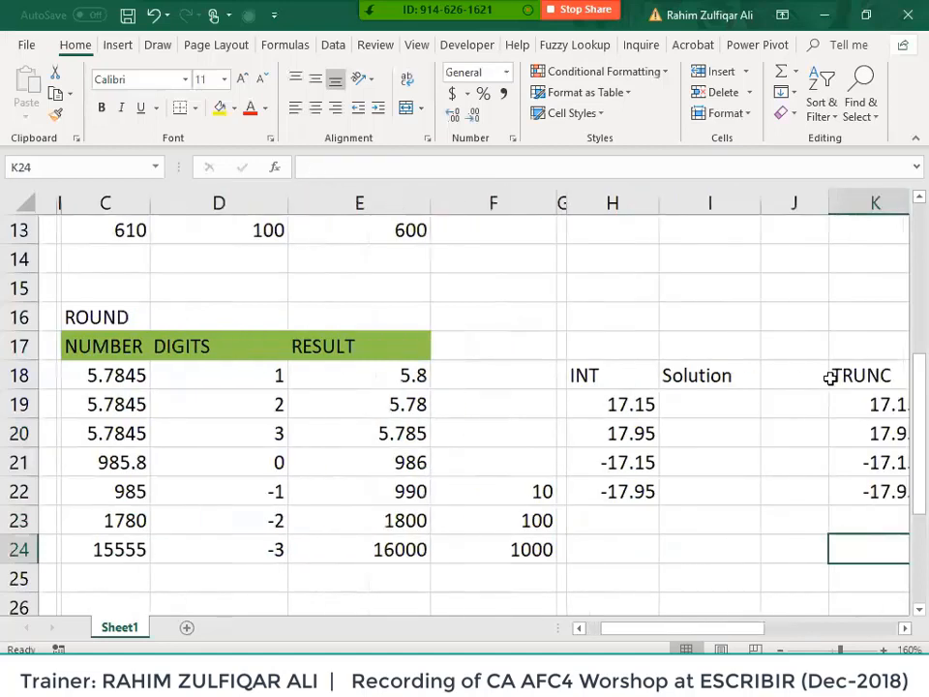
- Enter =INT(H19) in I19, beside the value 17.15
key("Right")
key("Right")
key("Right")
key("Left")
key("Left")
key("Left")
key("Left")
key("Up")
key("Up")
key("Up")
key("Left")
key("Up")
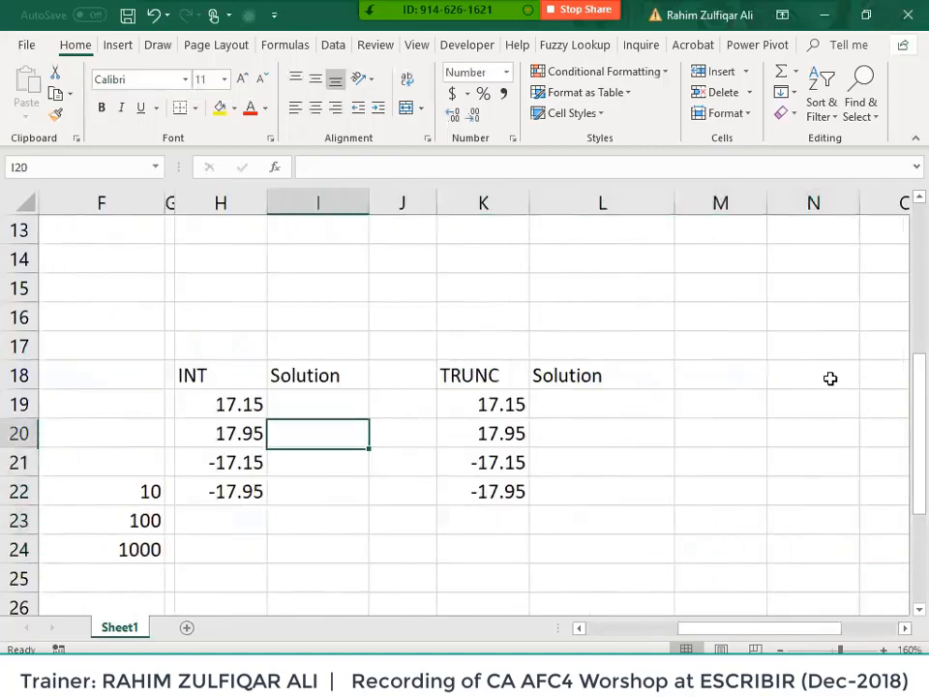
key("Left")
key("Up")
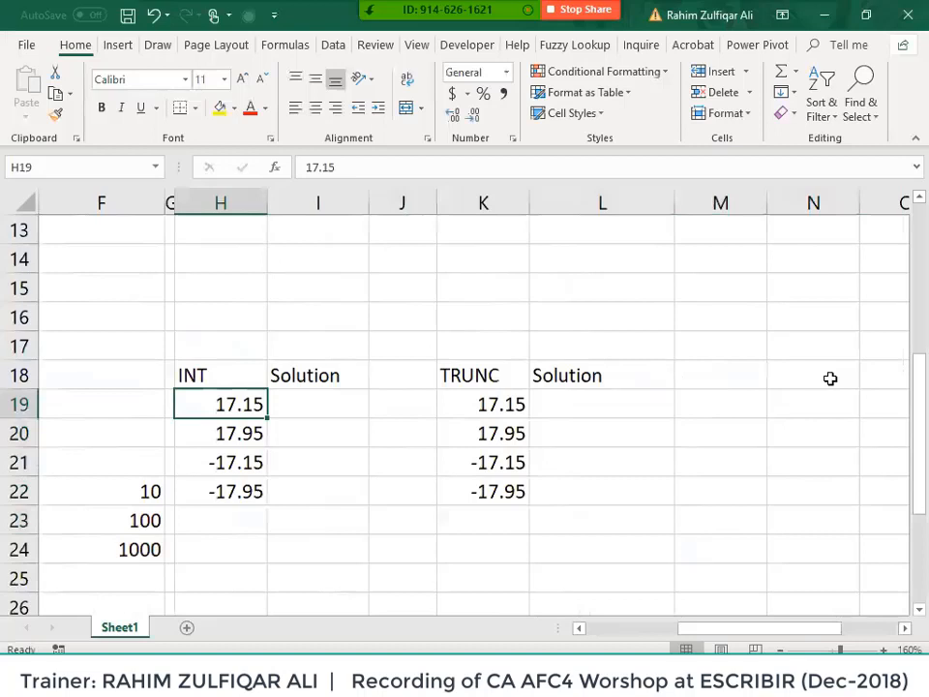
key("Right")
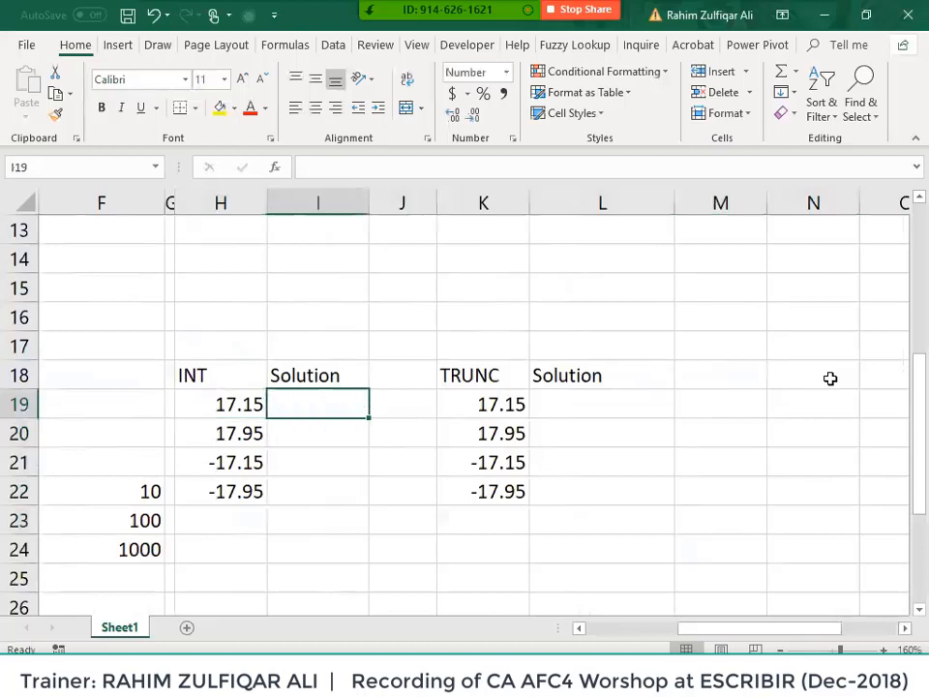
type("=int")
key("Tab")
key("Left")
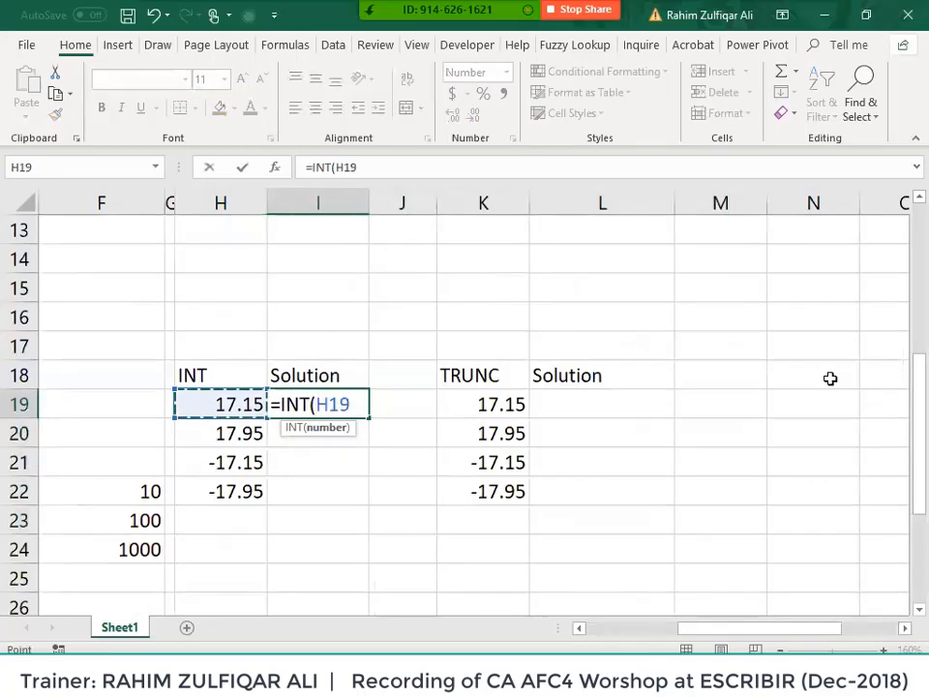
type(")")
key("Return")
- Fill the INT formula down to I22 and check I21 and I22 show -18
key("Up")
key("shift+Down")
key("shift+Down")
key("shift+Down")
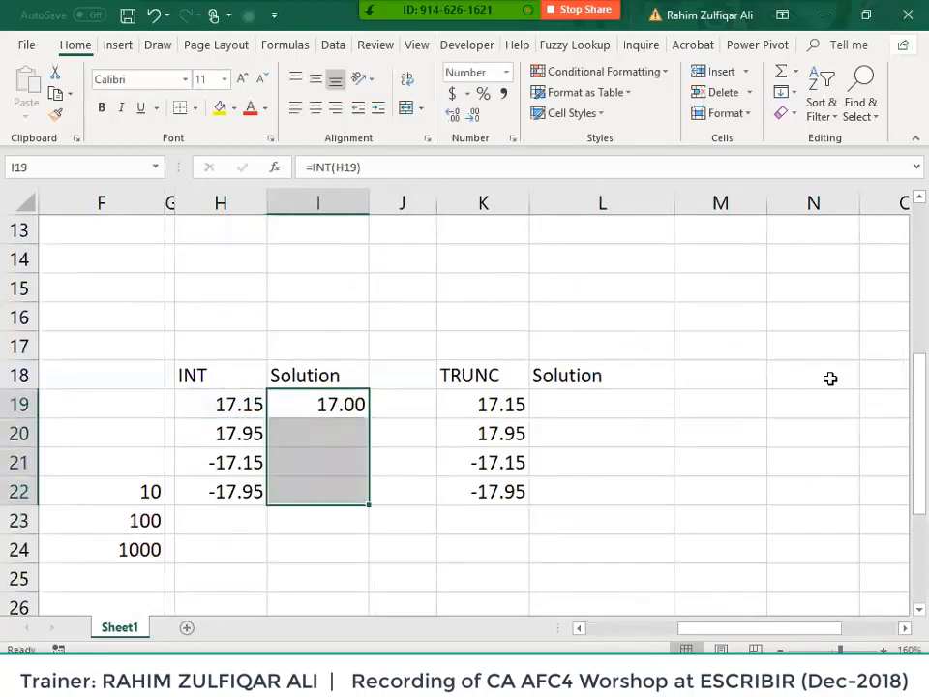
key("ctrl+d")
key("shift+Up")
key("shift+Up")
key("shift+Up")
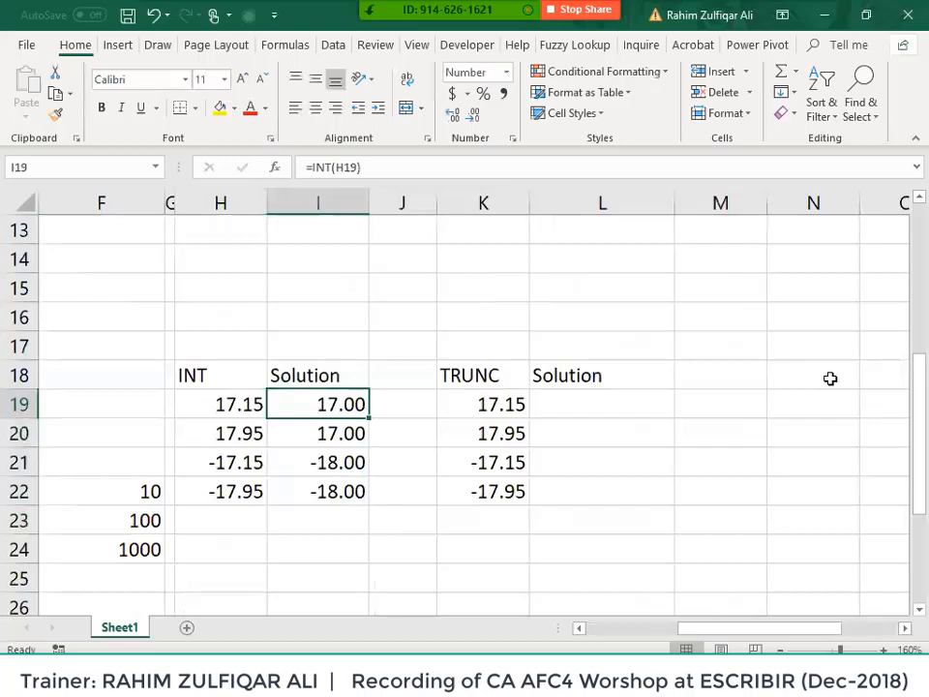
key("Down")
key("Down")
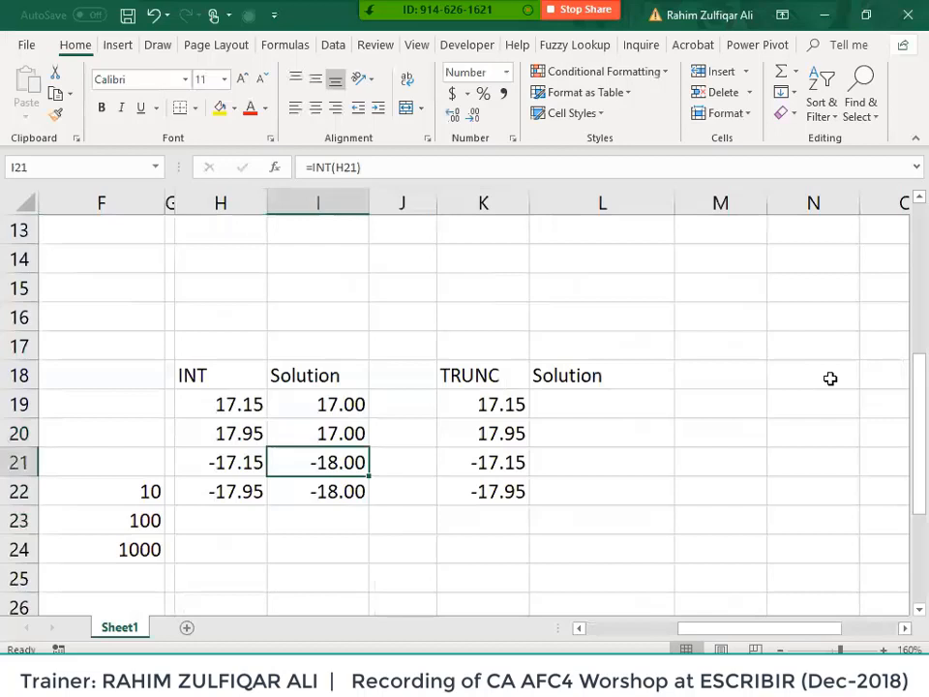
key("Down")
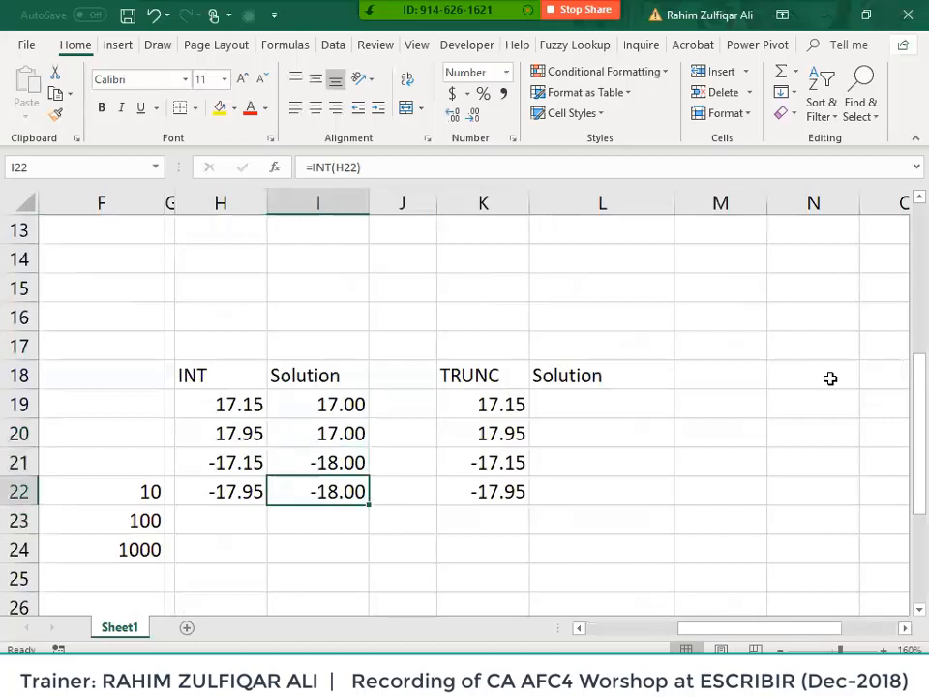
- Enter =TRUNC(K19) in the TRUNC Solution cell L19
key("Up")
key("Right")
key("Up")
key("Up")
key("Right")
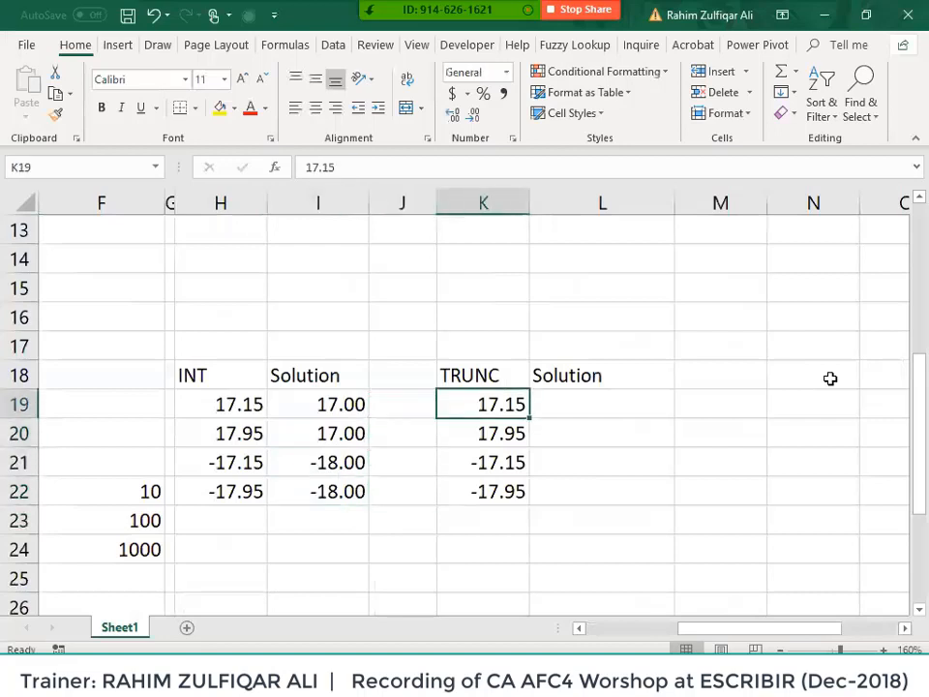
key("Right")
type("=trunc")
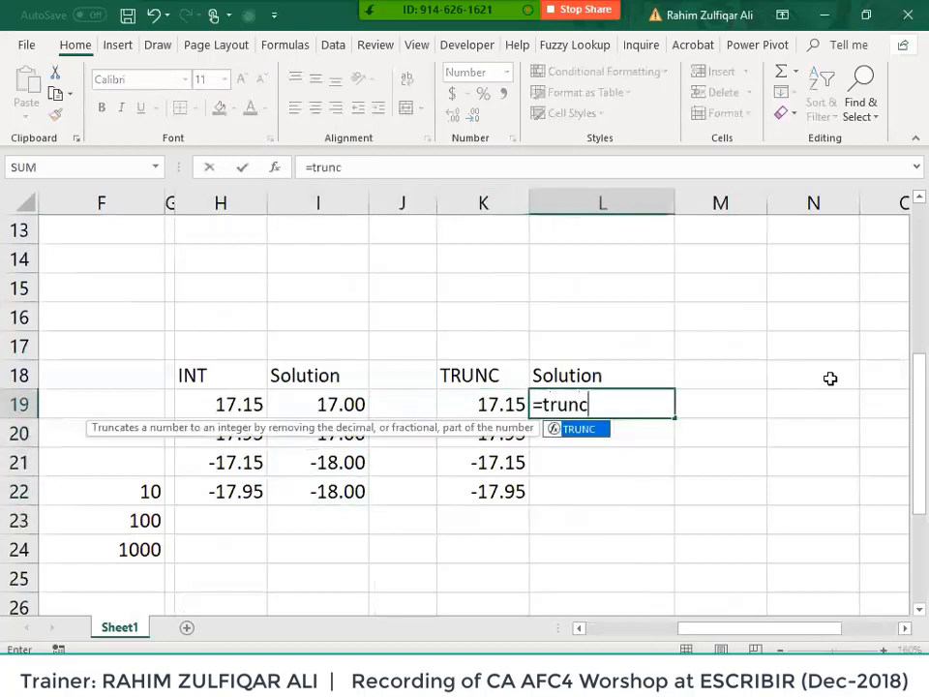
key("Tab")
key("Left")
type(")")
key("Return")
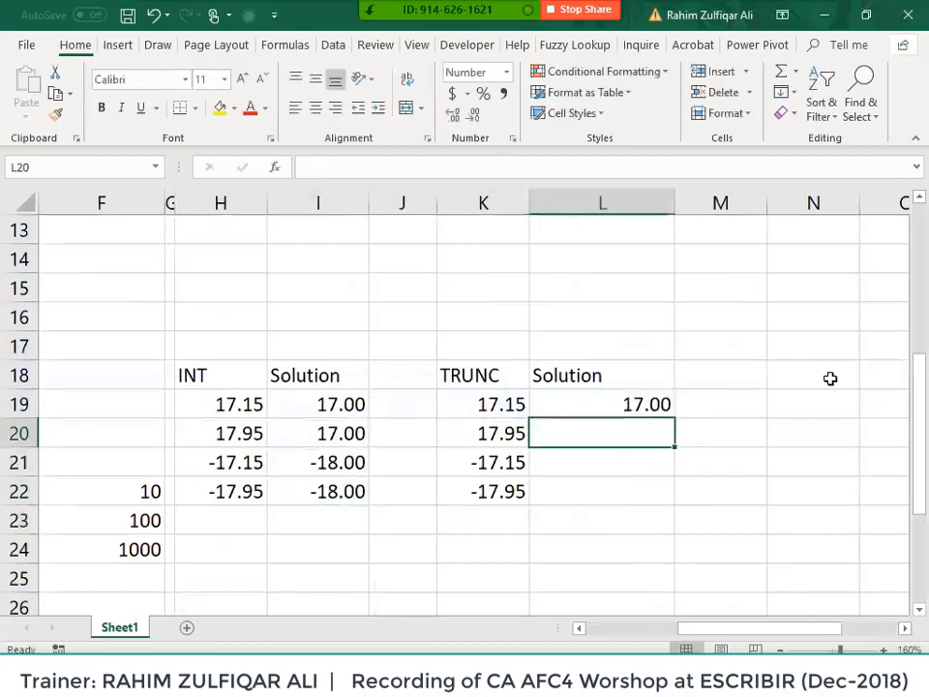
- Fill the TRUNC formula down to L22 and compare the inputs in K19 and H19
key("Up")
key("shift+Down")
key("shift+Down")
key("shift+Down")
key("ctrl+d")
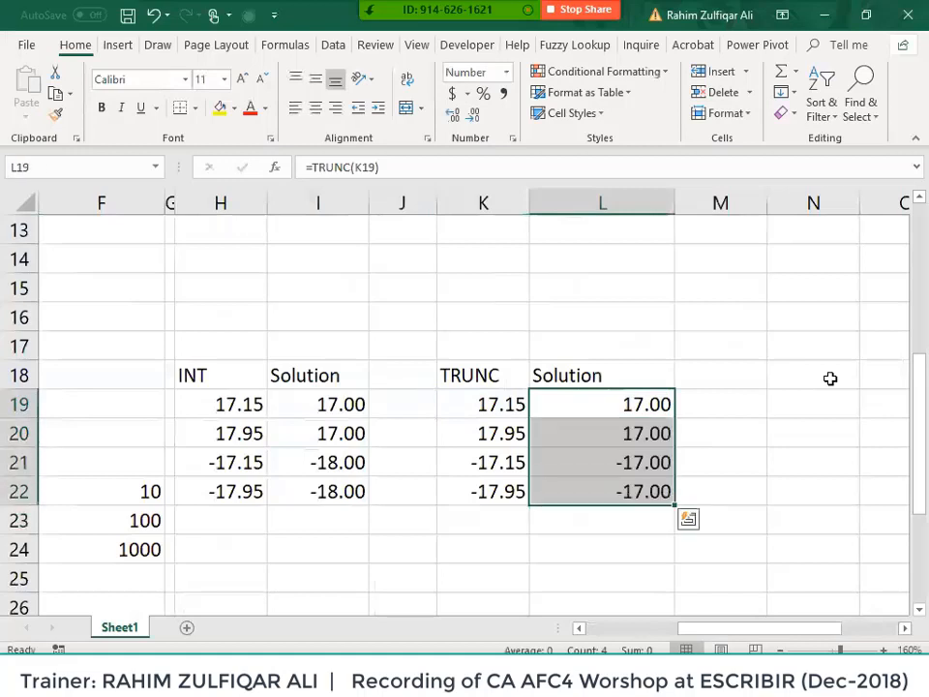
key("Left")
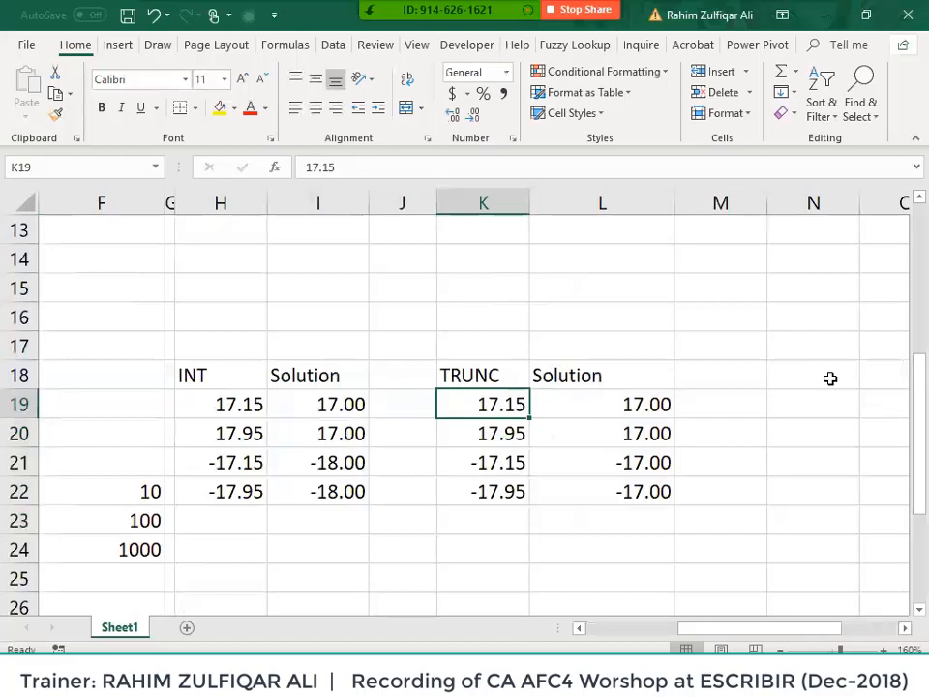
key("Left")
key("Left")
key("Left")
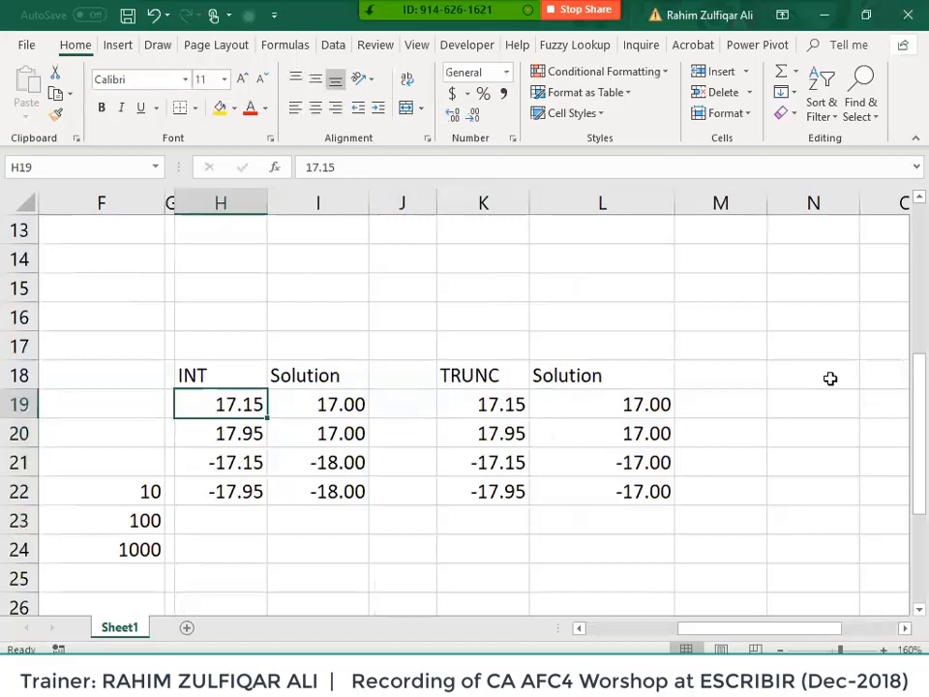
key("Right")
key("Right")
key("Right")
key("Right")
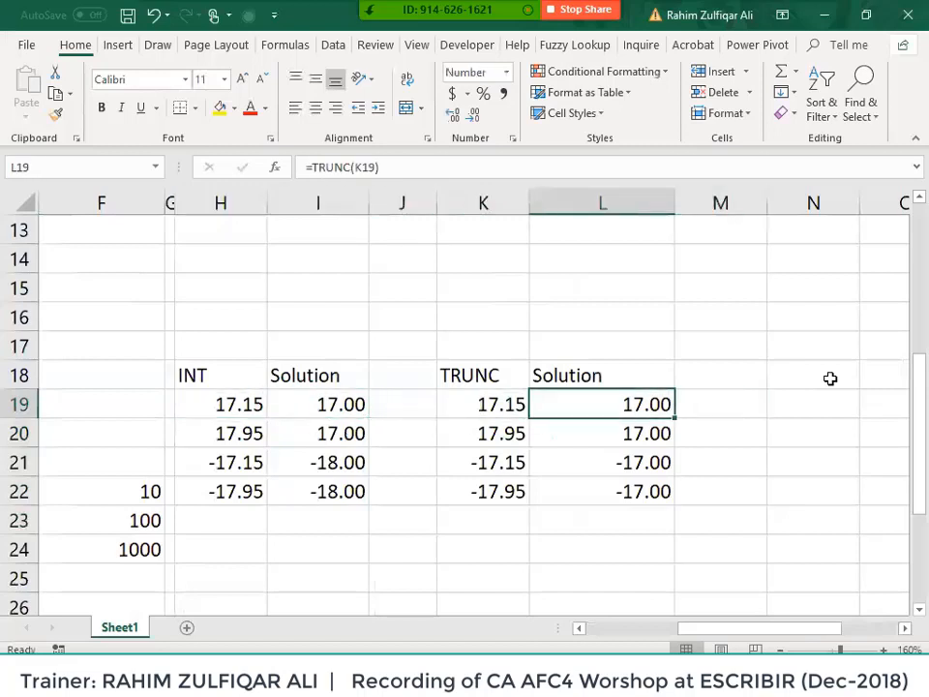
- Change C22 from 985 to 981 and confirm E22 now rounds to 980
scroll(682, 366, "down", 3)
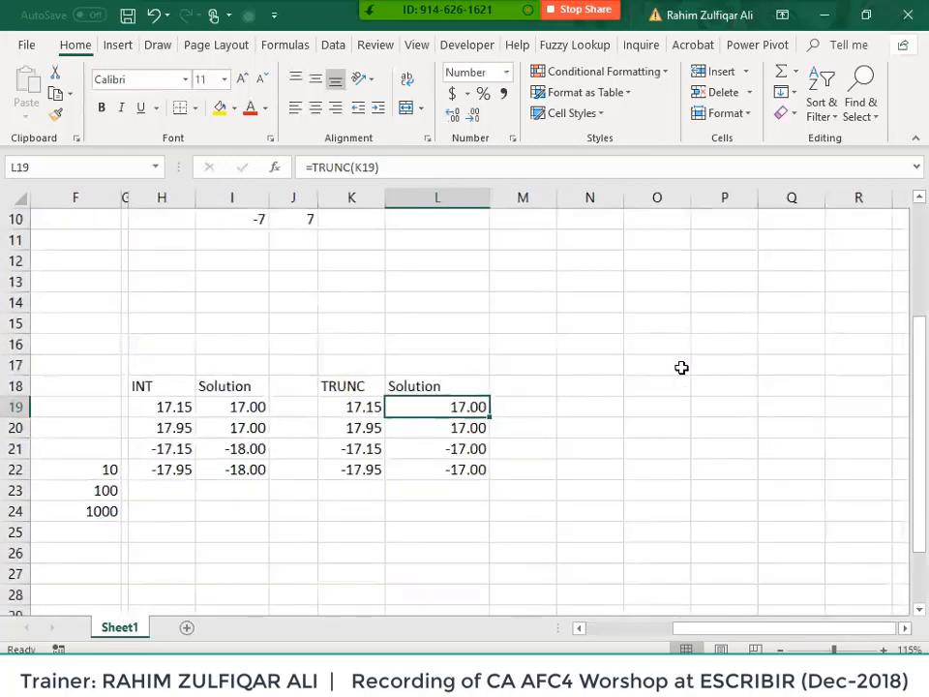
key("Left")
key("Left")
key("Left")
key("Home")
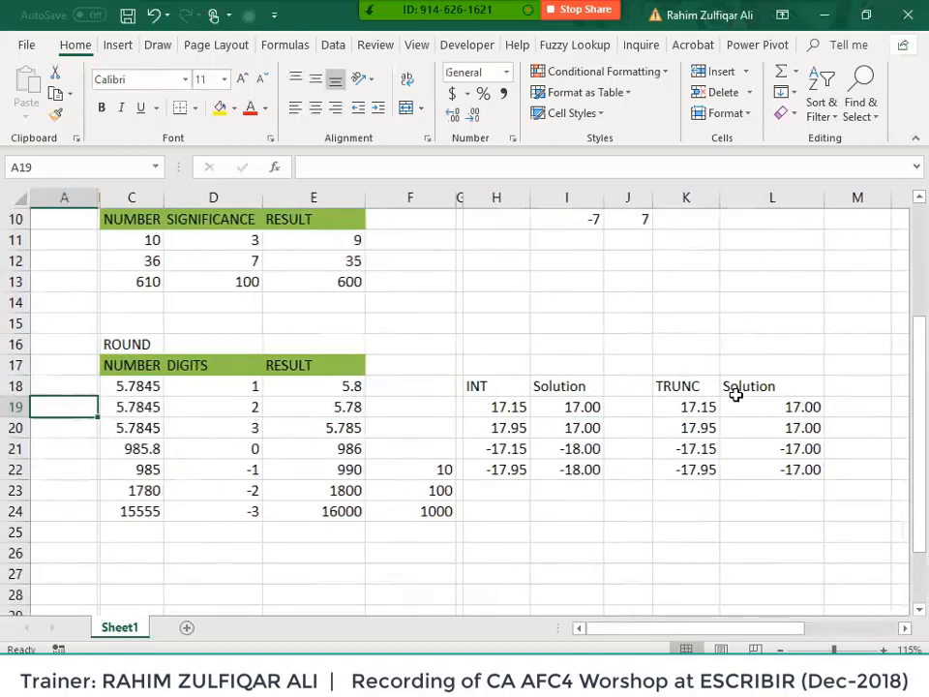
left_click(566, 468)
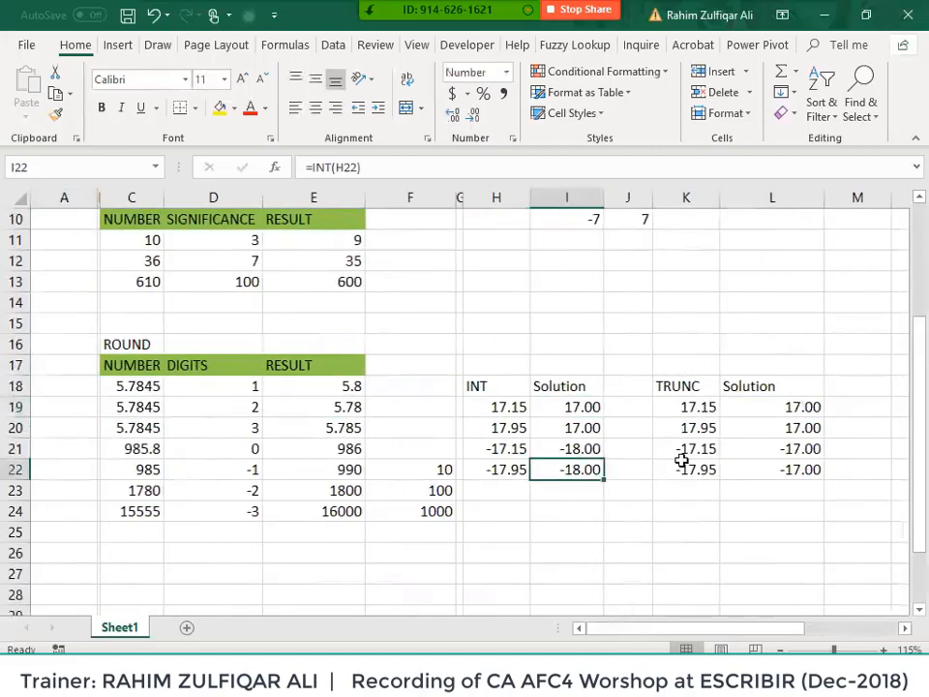
scroll(678, 465, "up", 1)
left_click(277, 484)
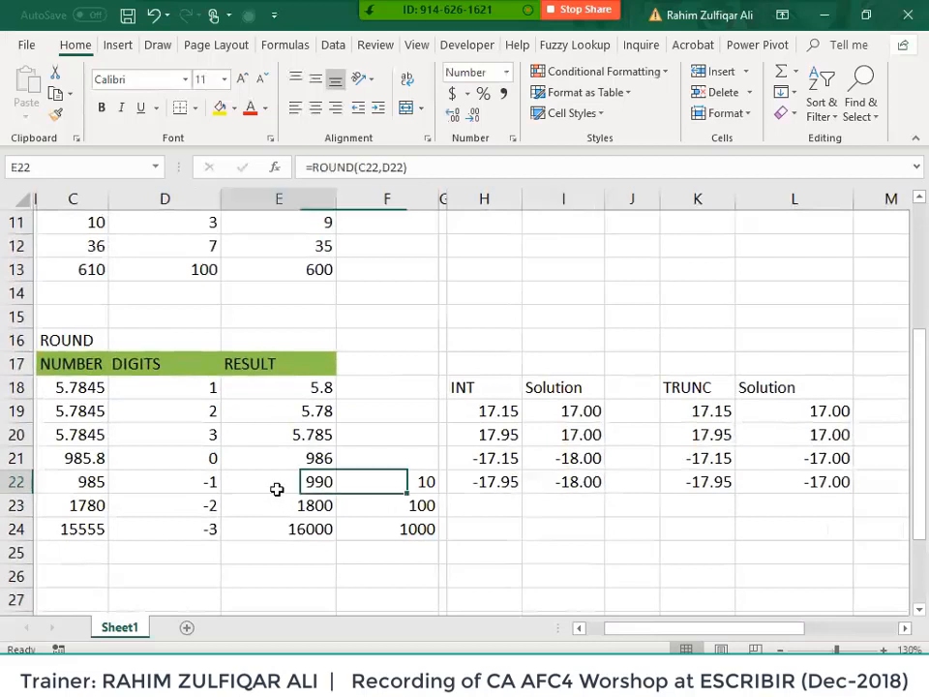
left_click(84, 477)
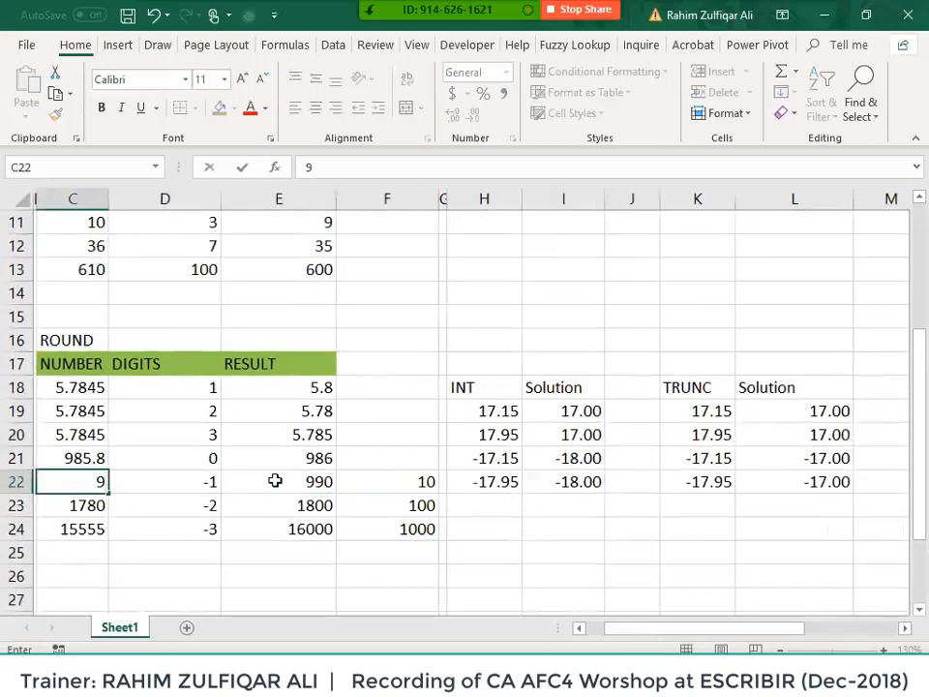
type("81")
key("Return")
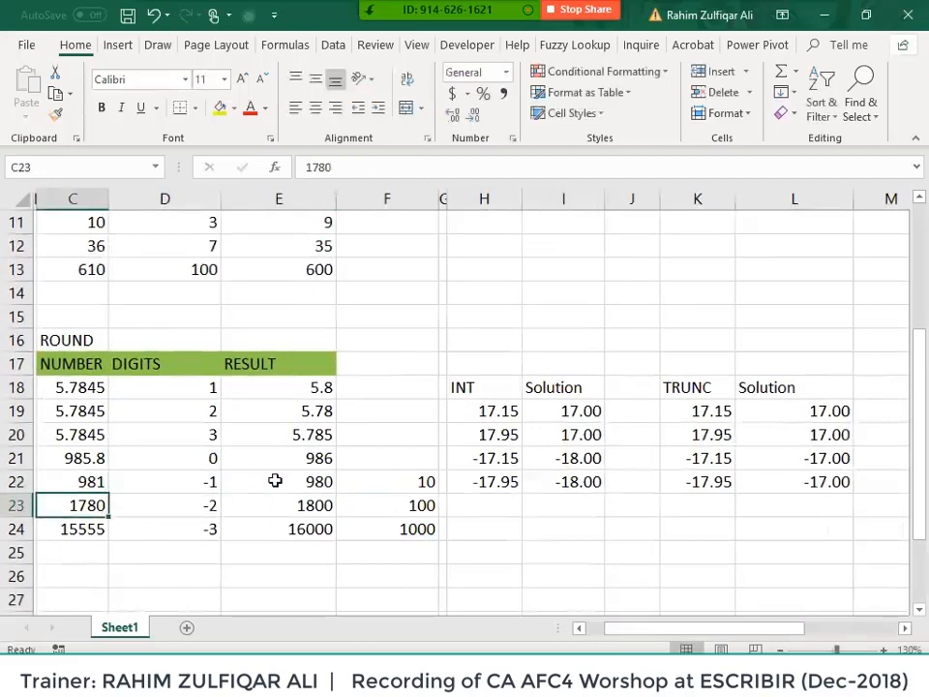
key("Up")
left_click(274, 481)
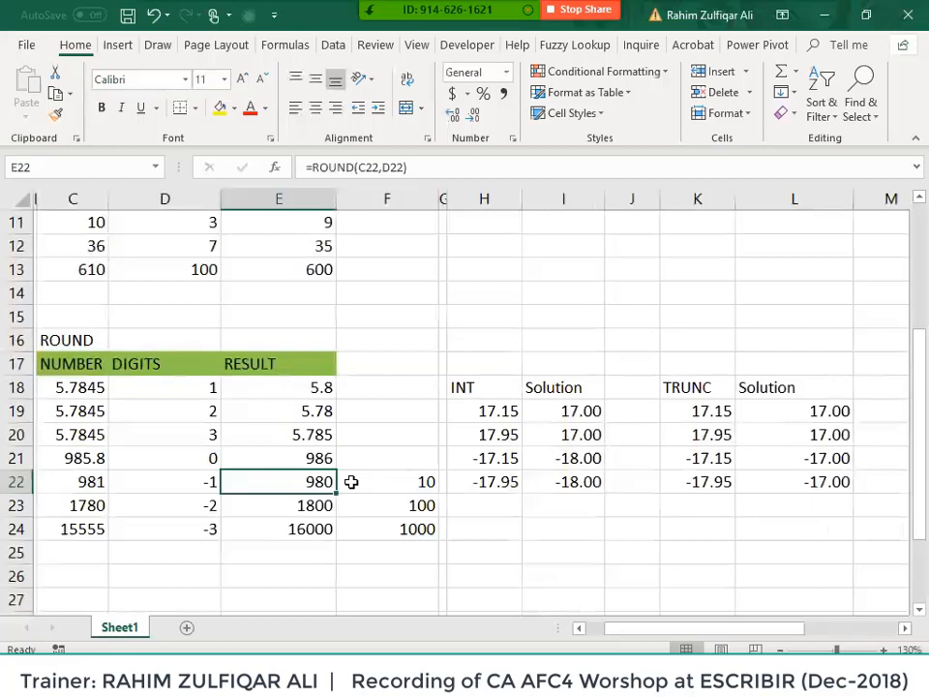
- Try 1789 in C23, then change it to 982 so E23 rounds to 1000
key("Left")
key("Left")
key("Down")
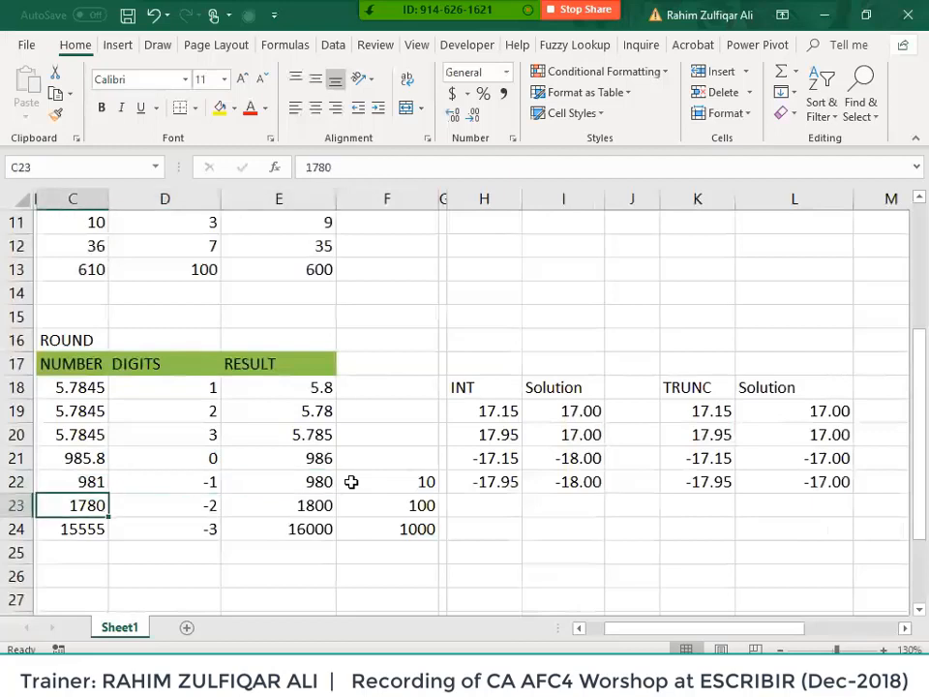
type("1789")
key("ctrl+Return")
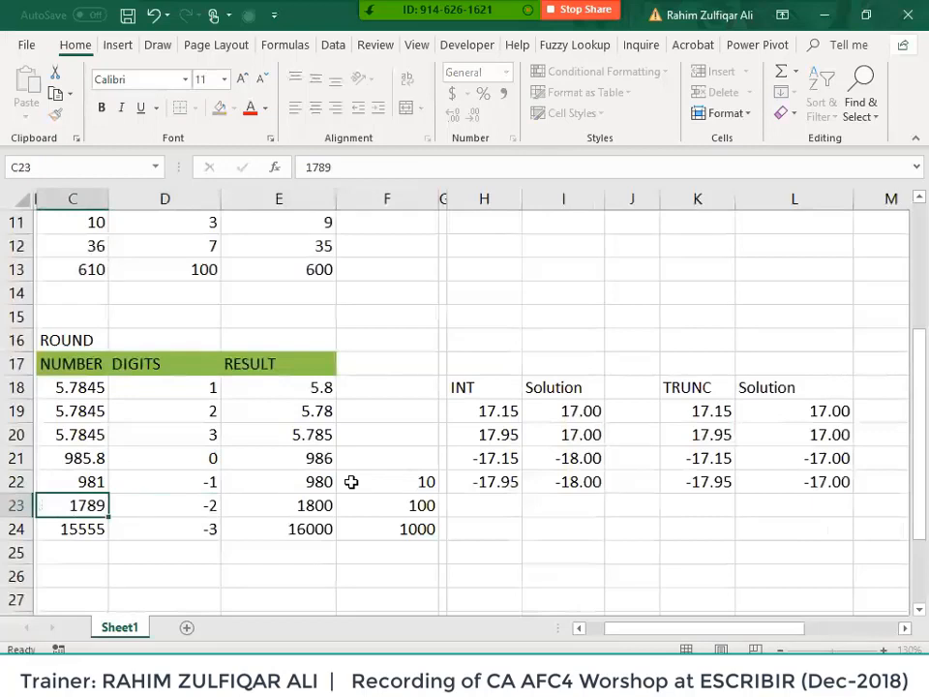
key("Right")
key("Right")
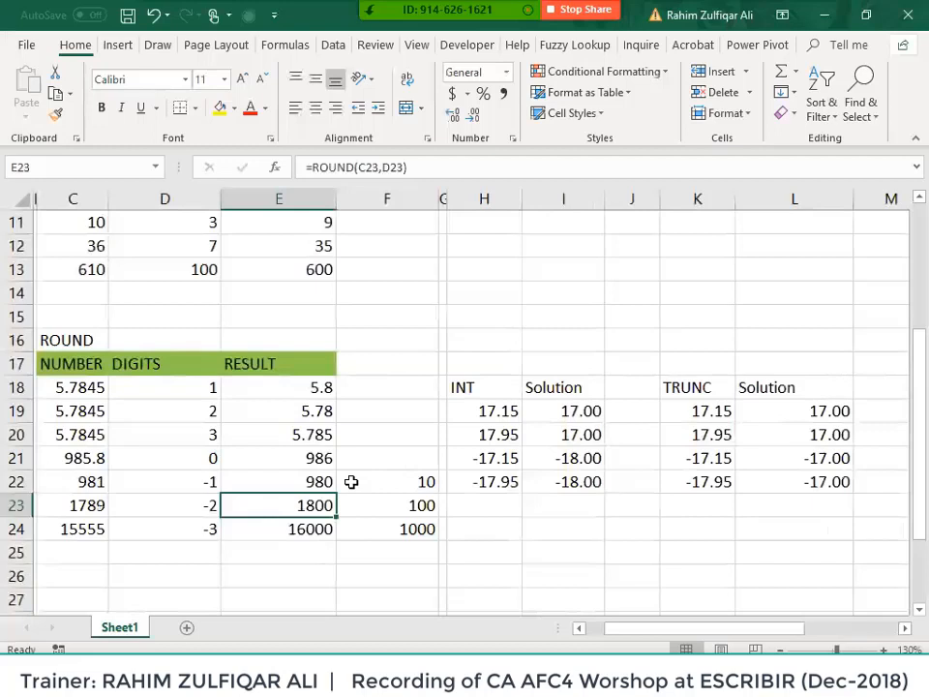
key("Left")
key("Left")
type("982")
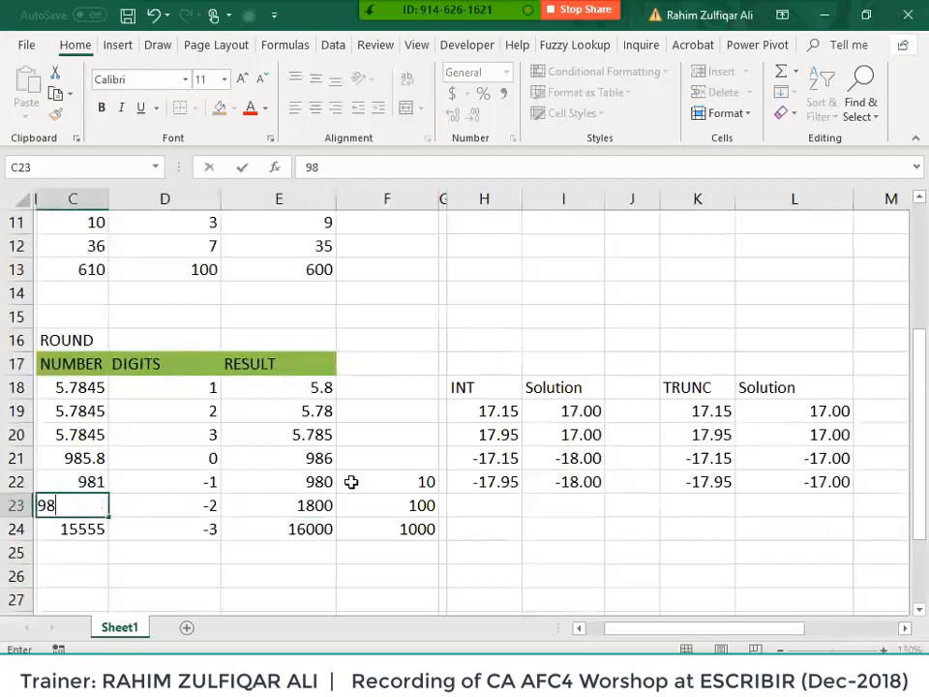
key("Return")
key("Up")
key("Right")
key("Right")
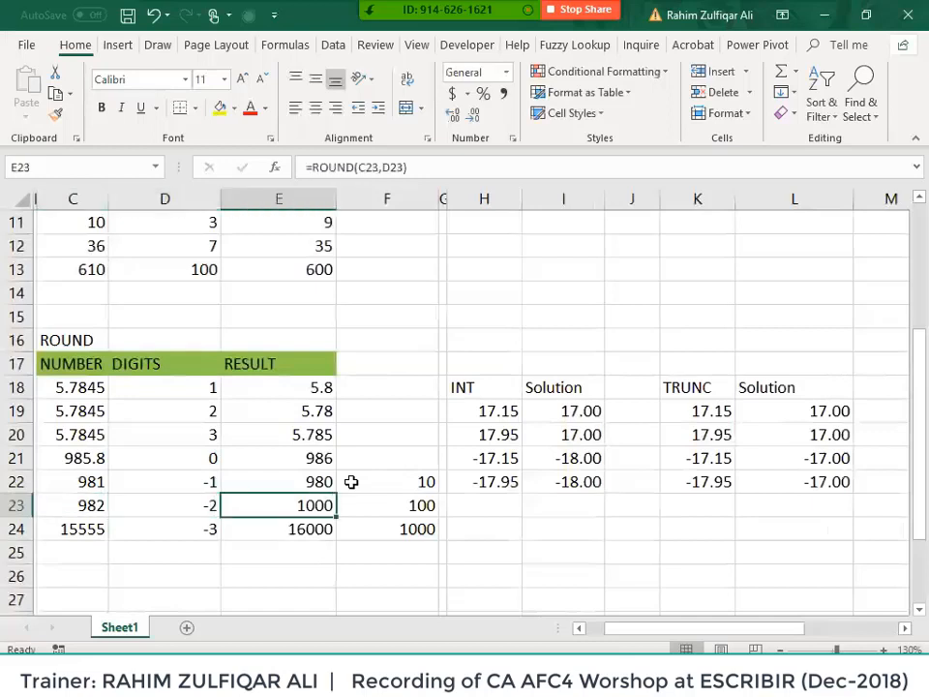
key("Right")
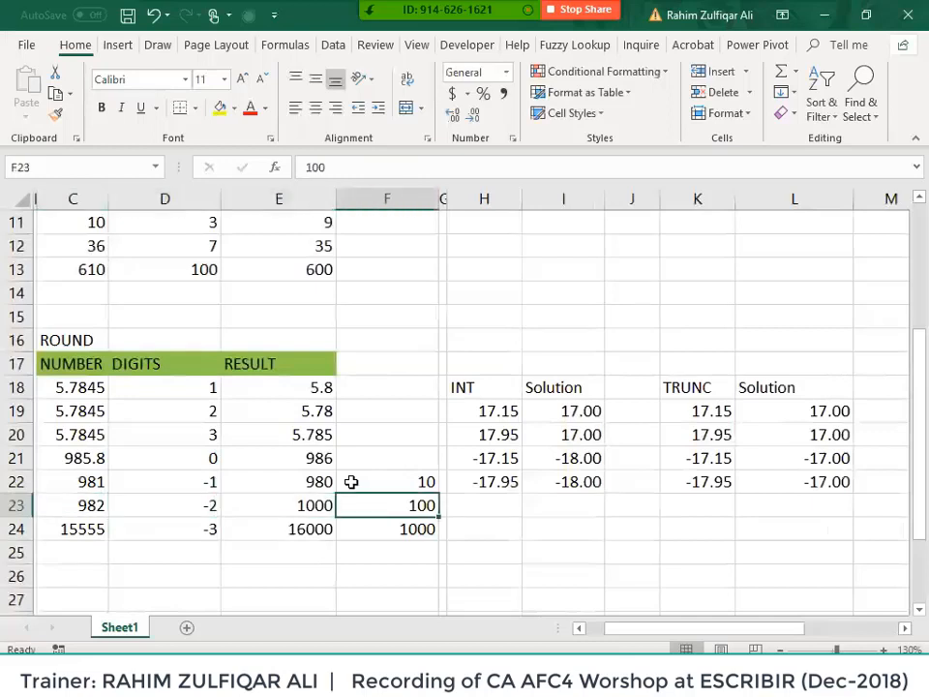
key("Left")
key("Left")
key("Left")
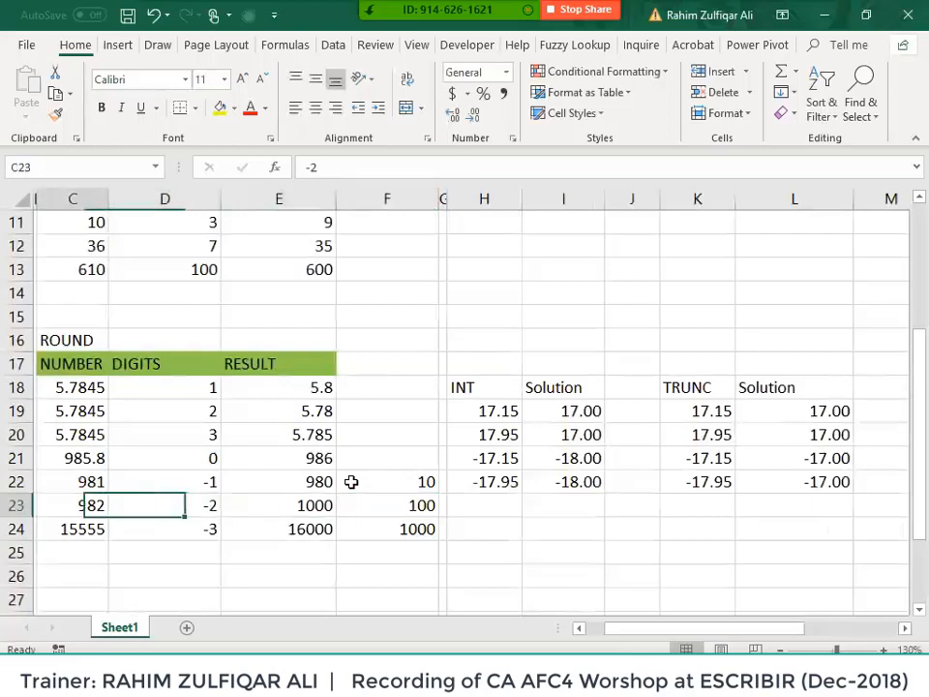